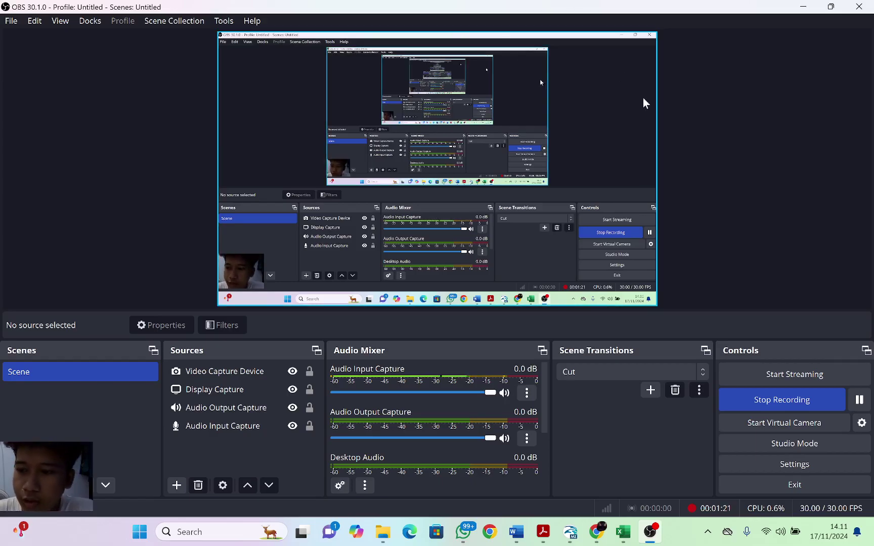
- Switch to the Book1 workbook in Excel and look over its June 2017 wind data table
left_click(804, 6)
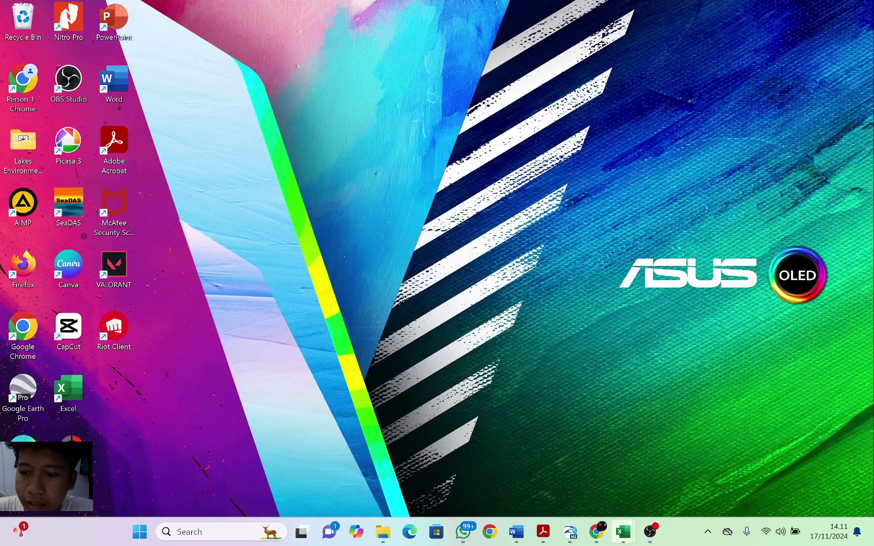
mouse_move(623, 531)
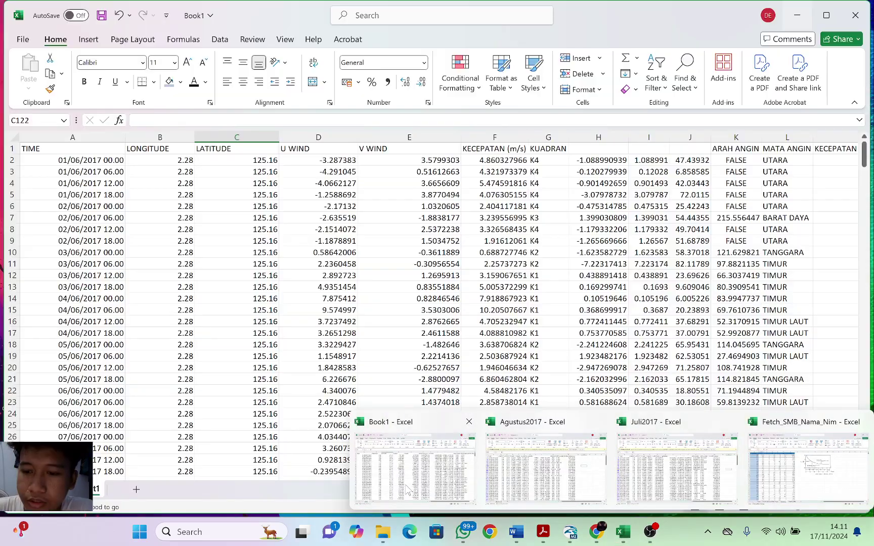
left_click(410, 470)
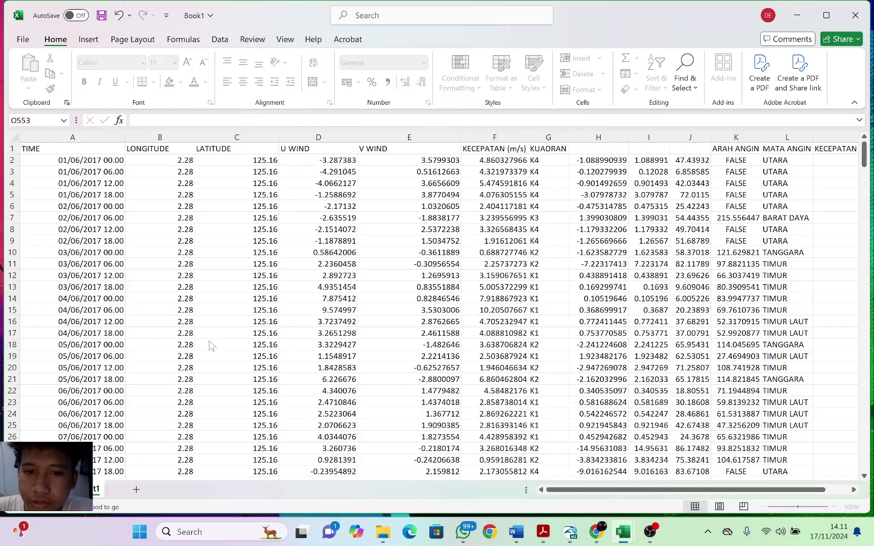
scroll(138, 316, "down", 15)
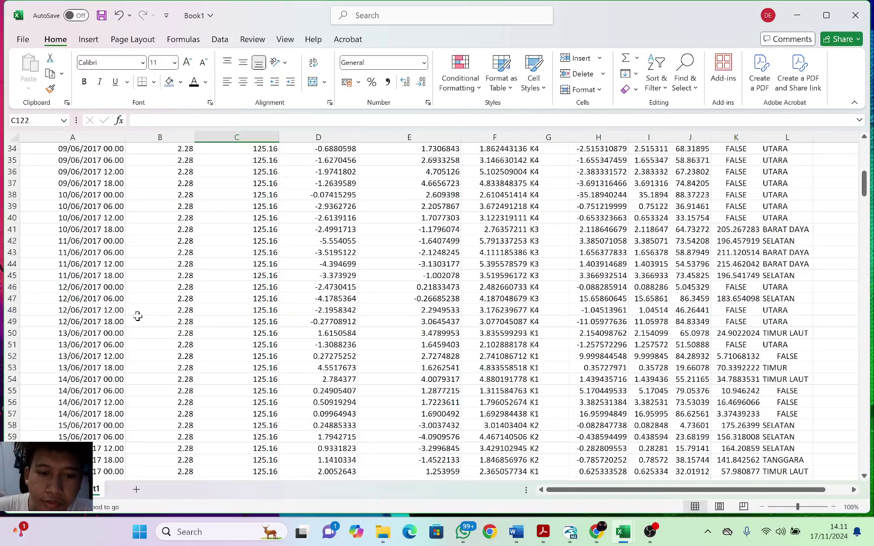
scroll(138, 316, "up", 6)
scroll(138, 316, "up", 9)
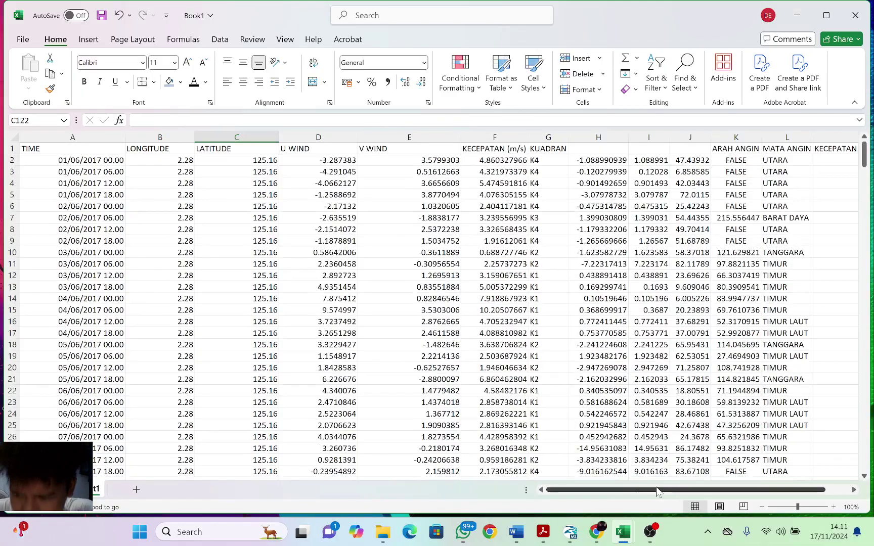
left_click_drag(673, 491, 556, 487)
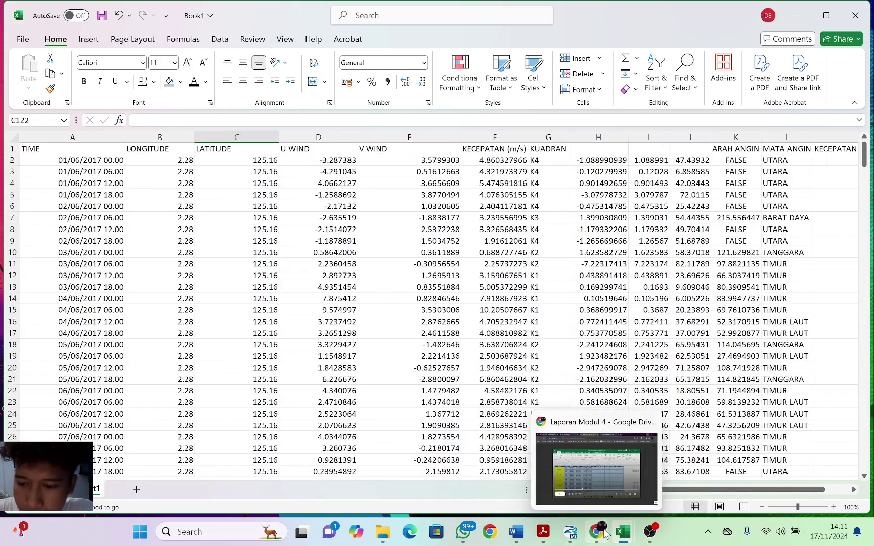
- Copy all filtered July 2017 wind records, columns TIME through KECEPATAN (knot) without the header, from the Juli2017 workbook
mouse_move(616, 530)
left_click(579, 483)
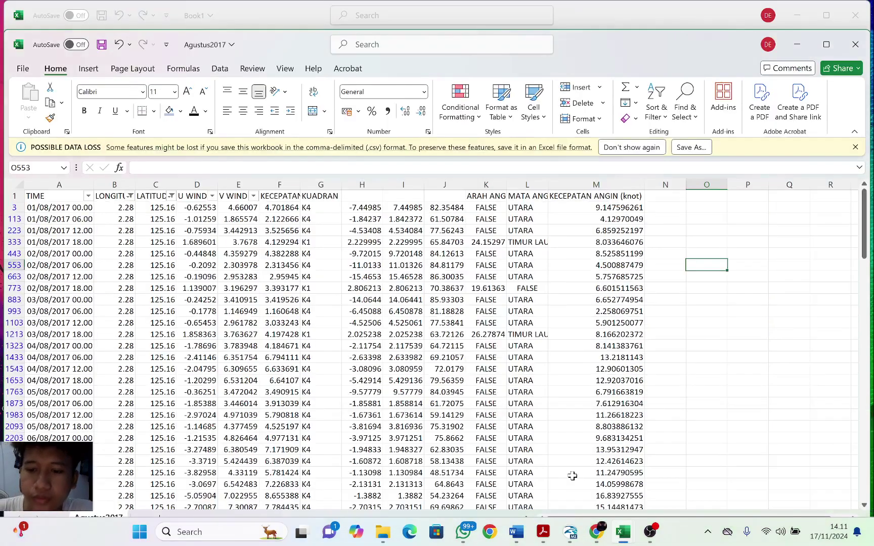
left_click(668, 483)
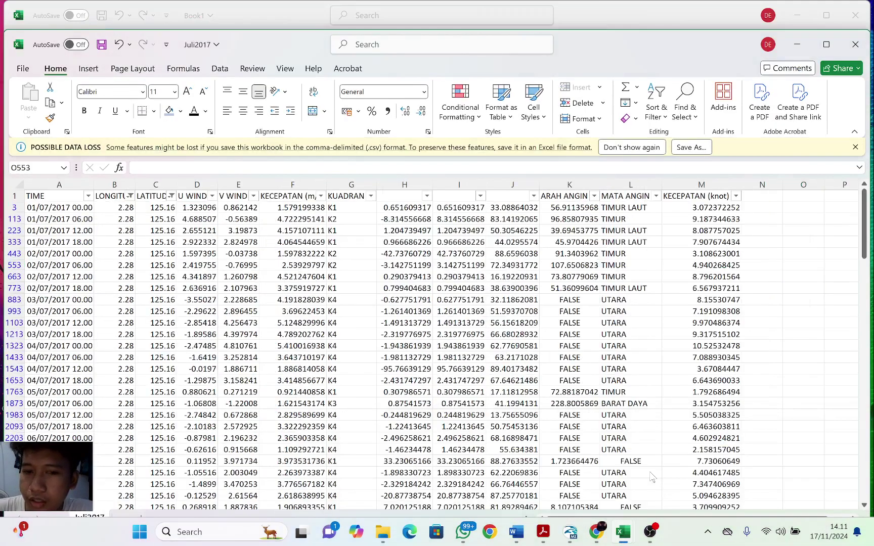
left_click_drag(65, 207, 725, 213)
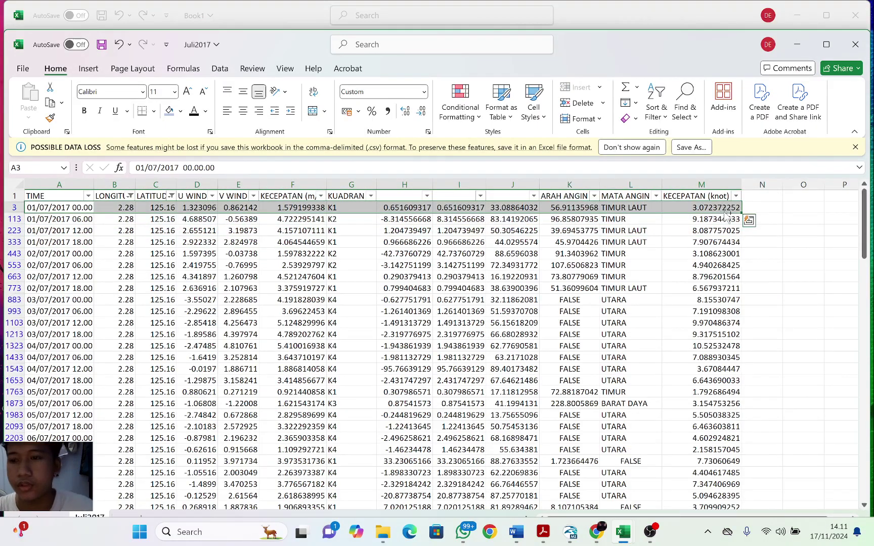
key("ctrl+shift+Down")
key("ctrl+c")
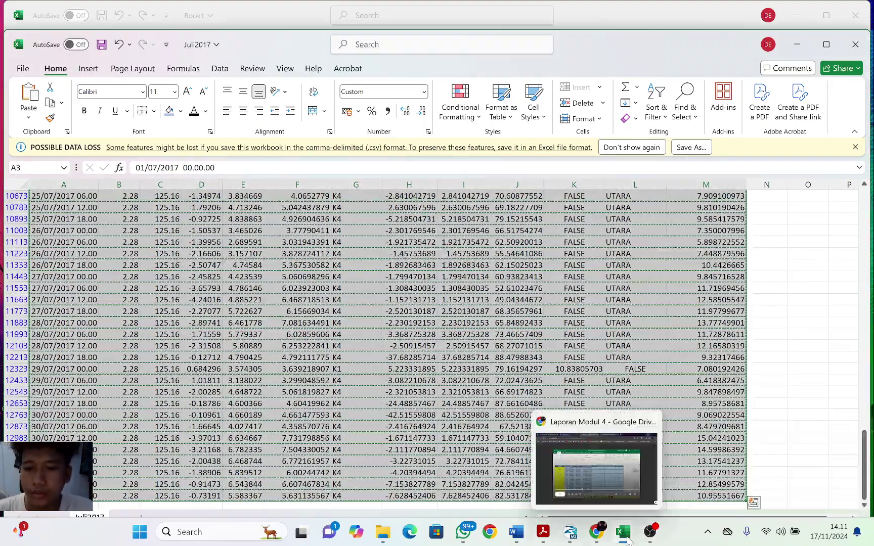
- Paste the July records into Book1 at cell A122, directly below the June data, and check the pasted rows
mouse_move(628, 541)
left_click(420, 466)
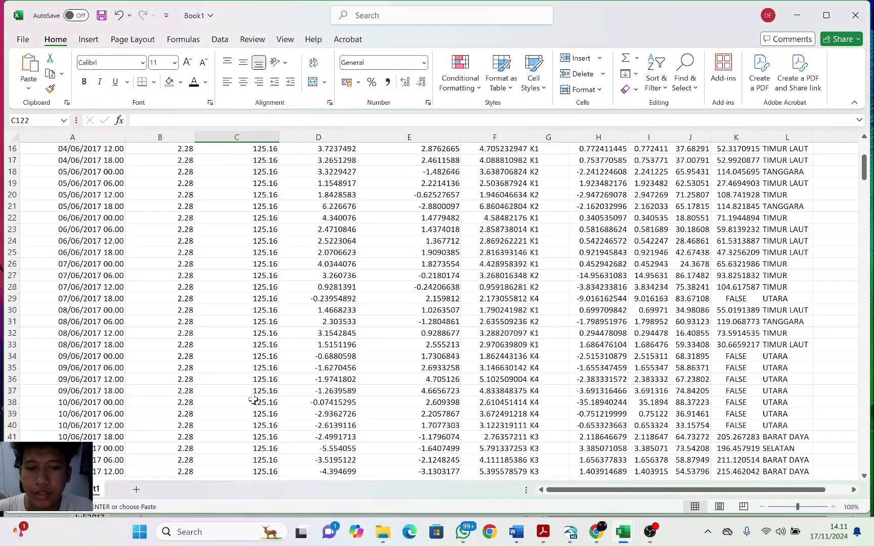
scroll(253, 399, "down", 20)
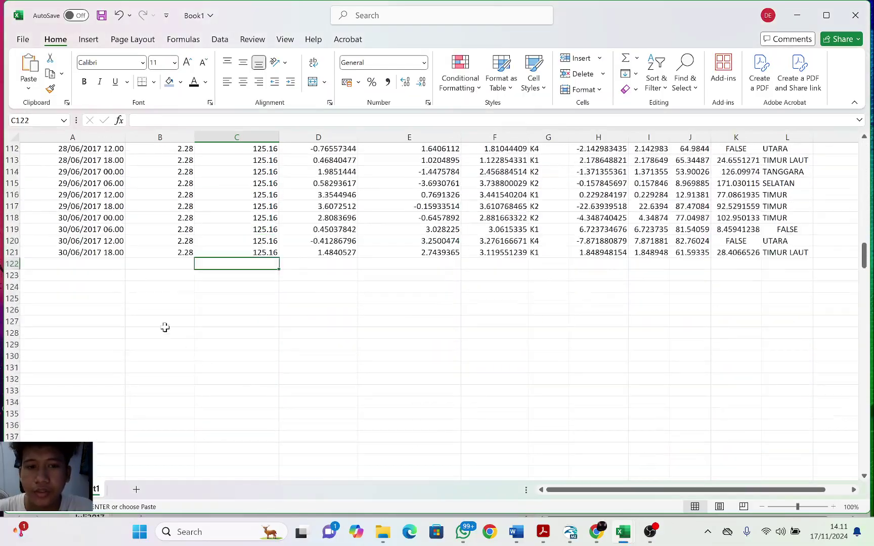
scroll(151, 319, "up", 1)
left_click(87, 296)
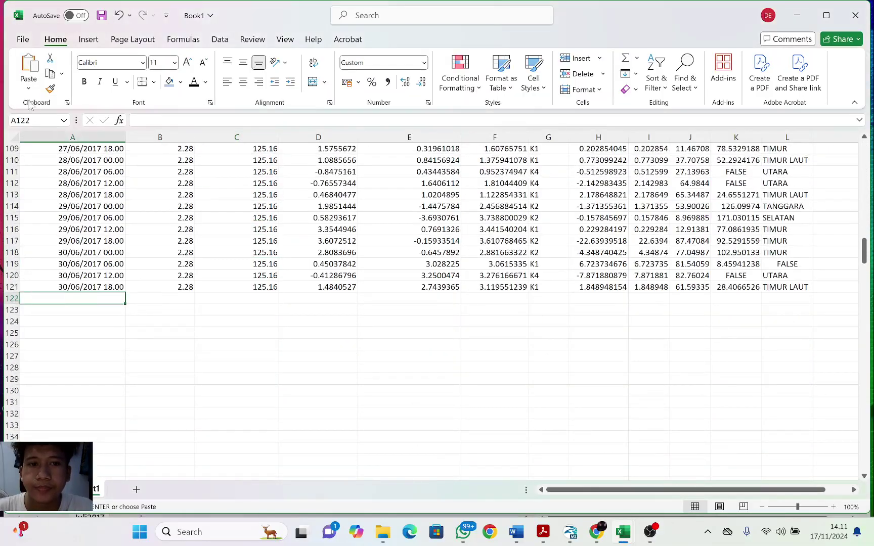
left_click(28, 88)
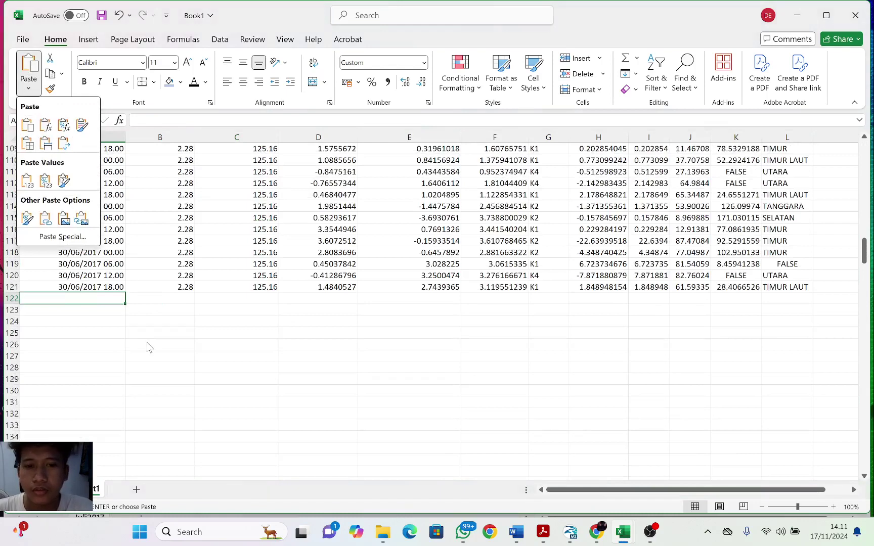
left_click(100, 301)
key("ctrl+v")
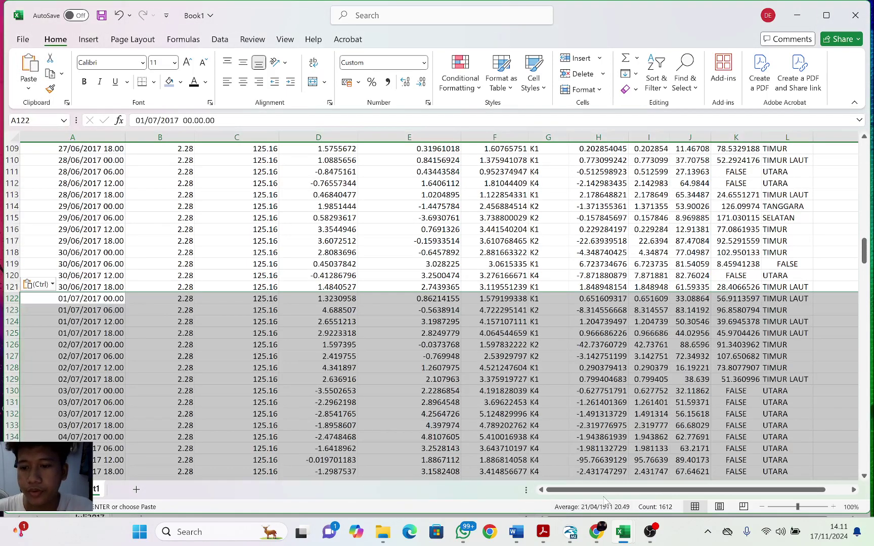
scroll(632, 490, "right", 1)
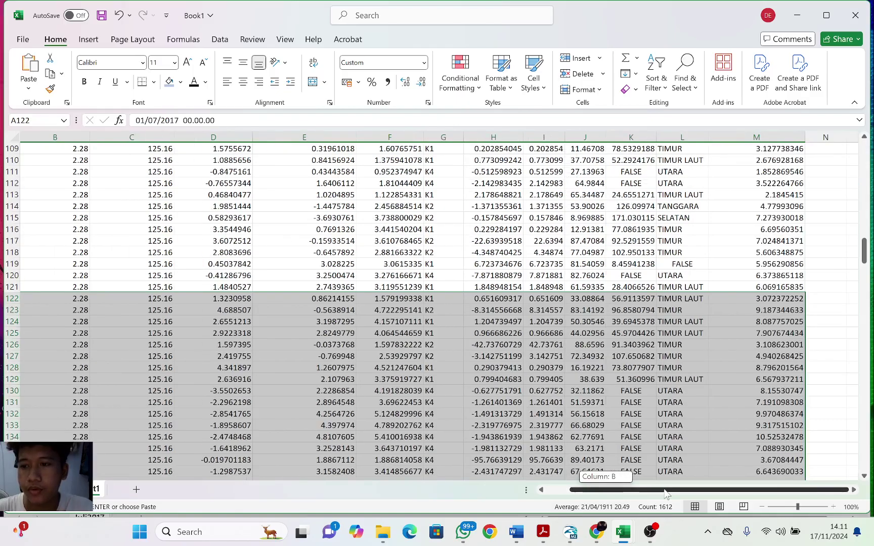
left_click(816, 326)
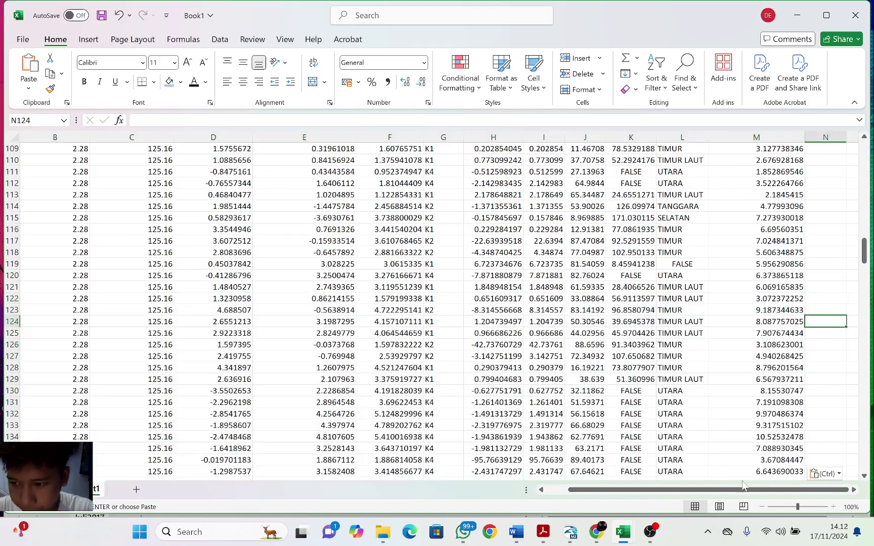
scroll(759, 490, "left", 1)
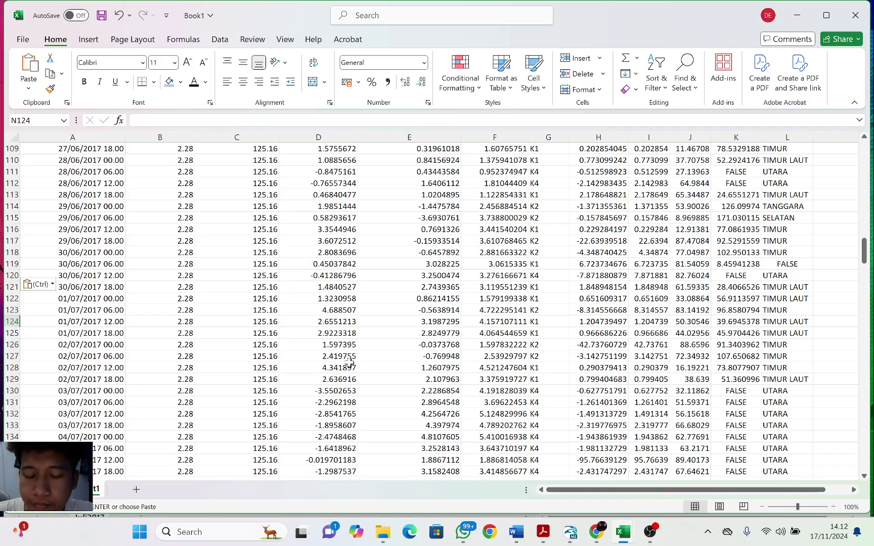
scroll(350, 362, "down", 19)
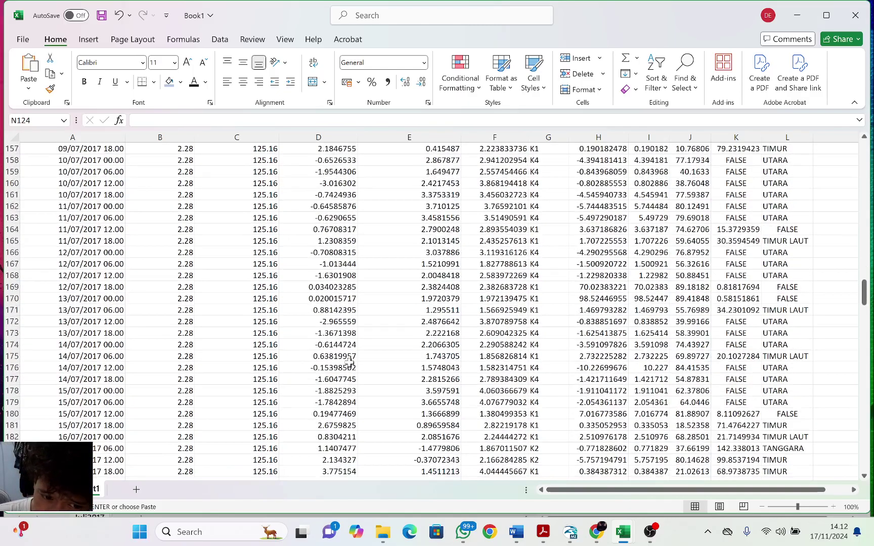
scroll(350, 362, "down", 15)
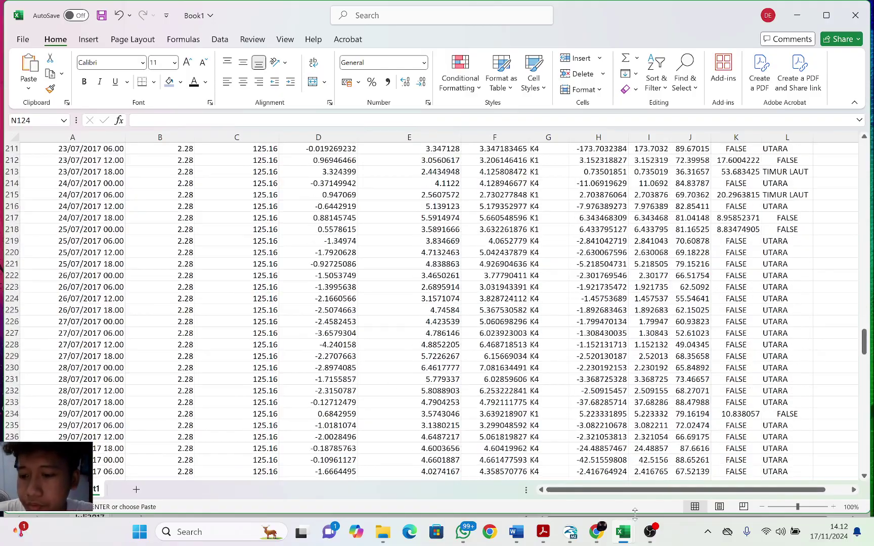
- Copy all filtered August 2017 wind records, columns A to M without the header, from the Agustus2017 workbook
mouse_move(625, 537)
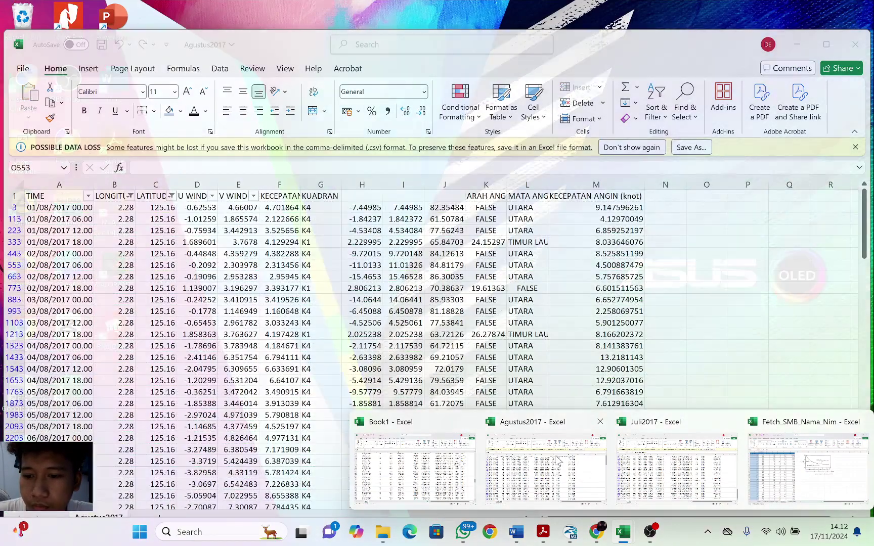
left_click(546, 468)
left_click_drag(63, 208, 619, 215)
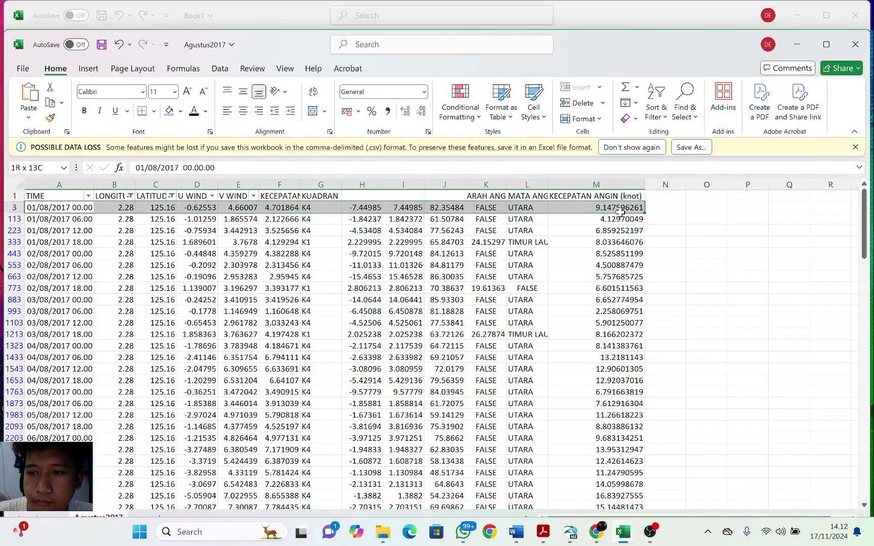
key("ctrl+shift+Down")
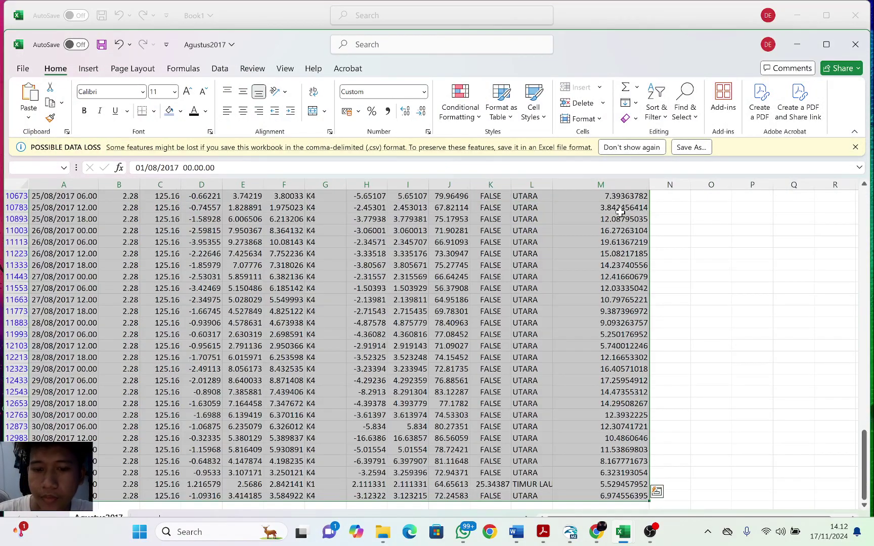
key("ctrl+c")
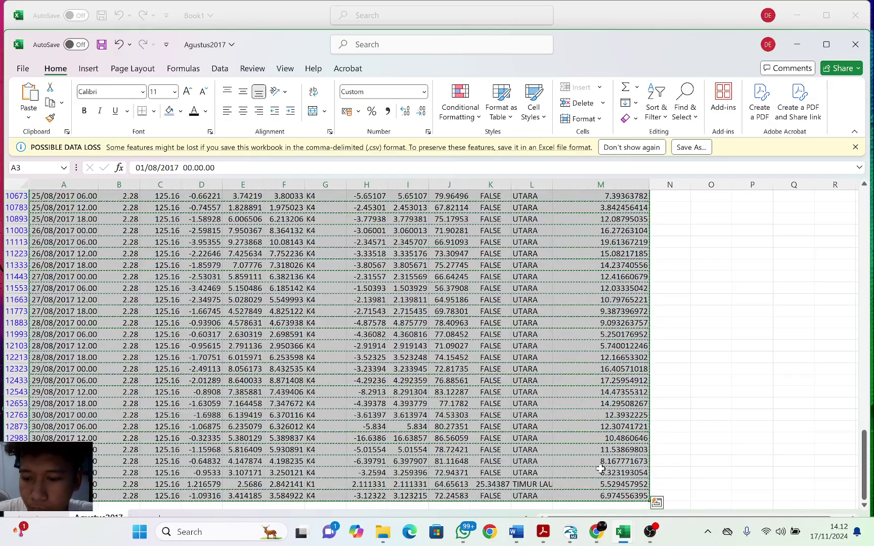
- Paste the August records into Book1 at cell A246, directly below the July data
mouse_move(623, 531)
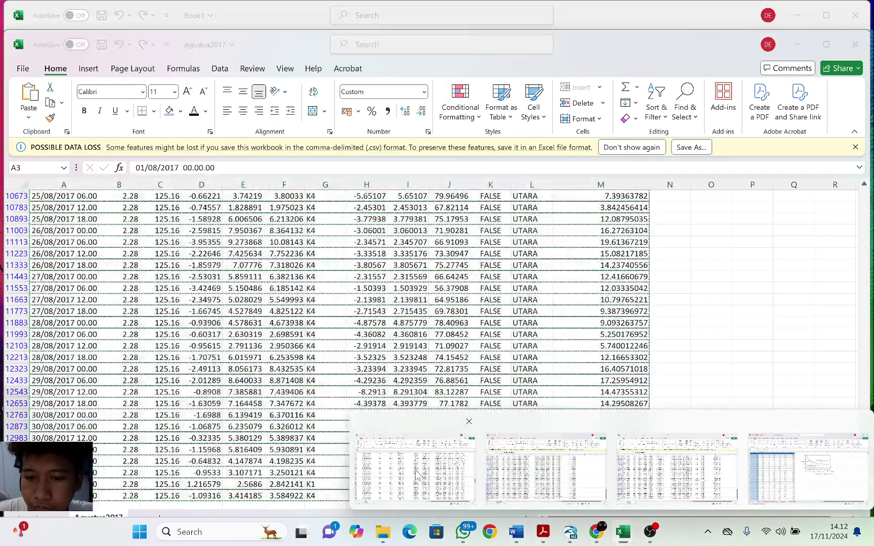
left_click(416, 475)
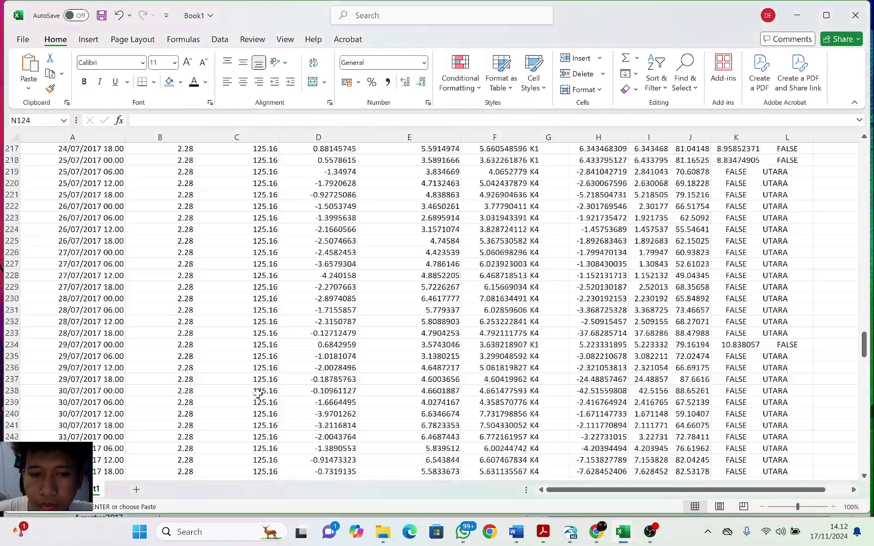
scroll(259, 392, "down", 12)
scroll(237, 383, "up", 3)
left_click(74, 280)
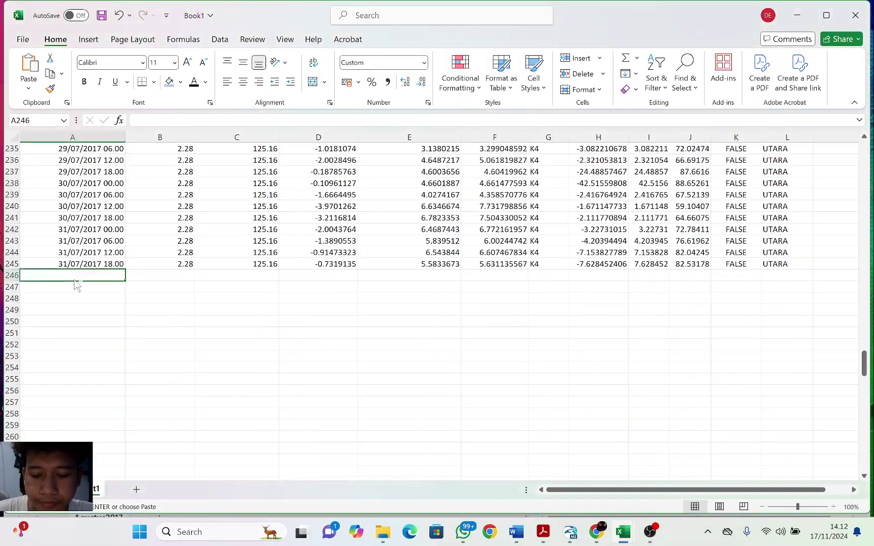
key("ctrl+v")
- Review the combined June to August table in Book1 from its last pasted rows back to the headers and across all columns
scroll(200, 325, "down", 10)
scroll(200, 324, "down", 12)
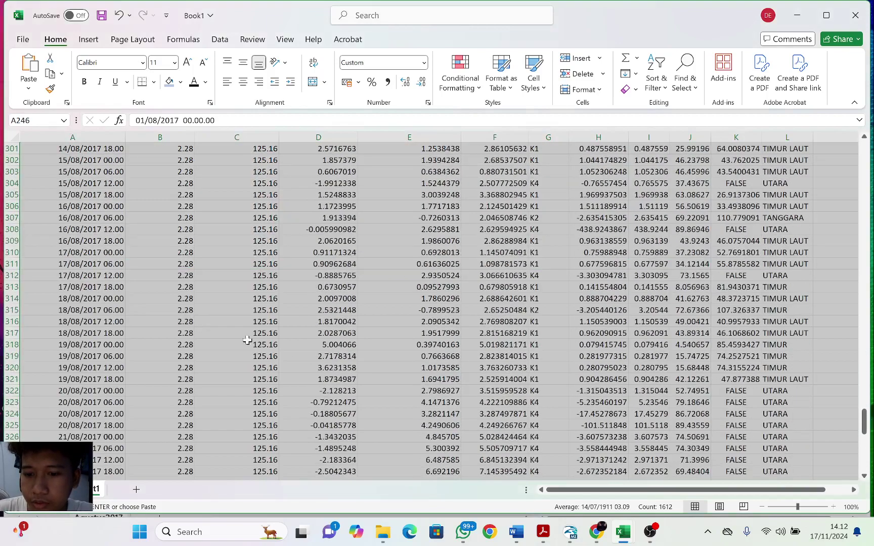
scroll(566, 488, "right", 2)
scroll(615, 379, "down", 19)
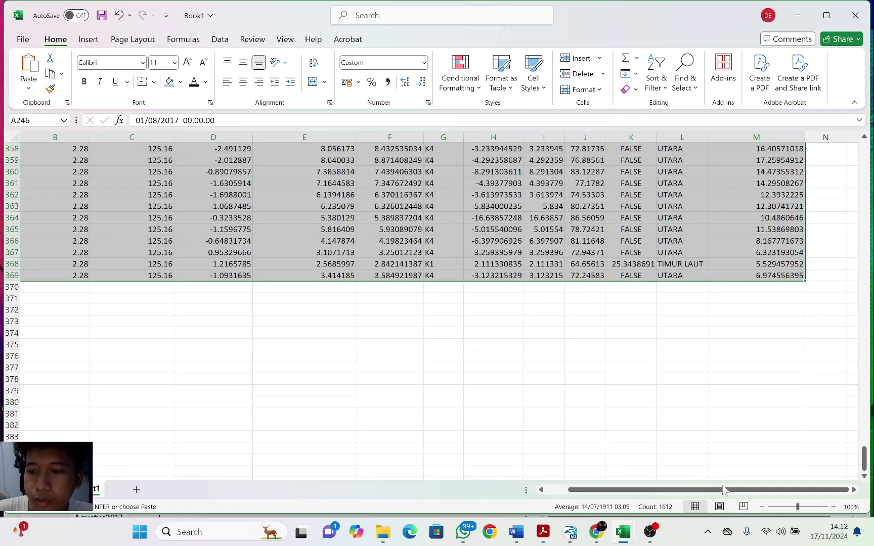
scroll(708, 486, "left", 2)
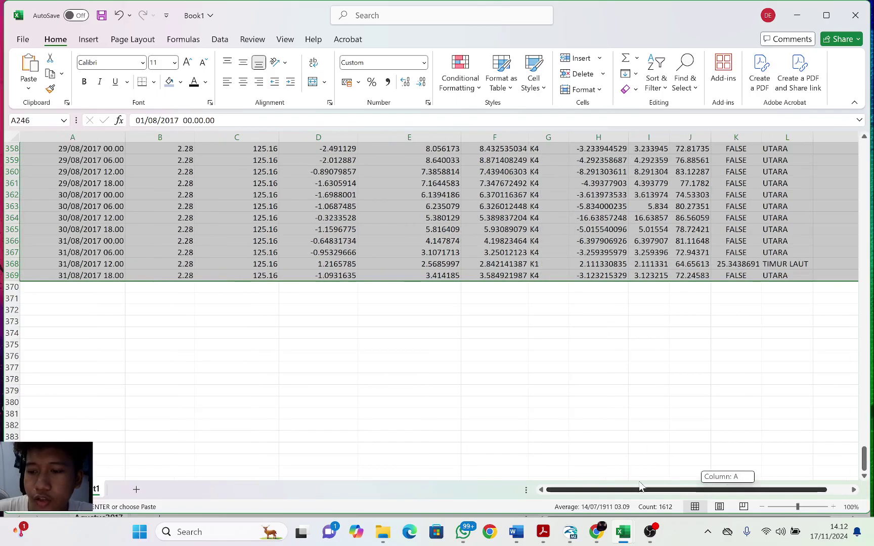
left_click_drag(865, 458, 865, 149)
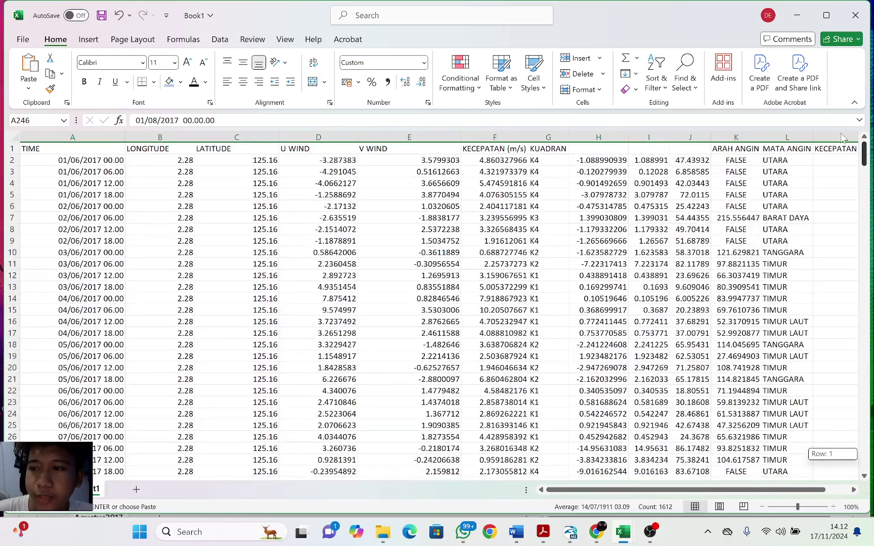
left_click_drag(609, 490, 630, 491)
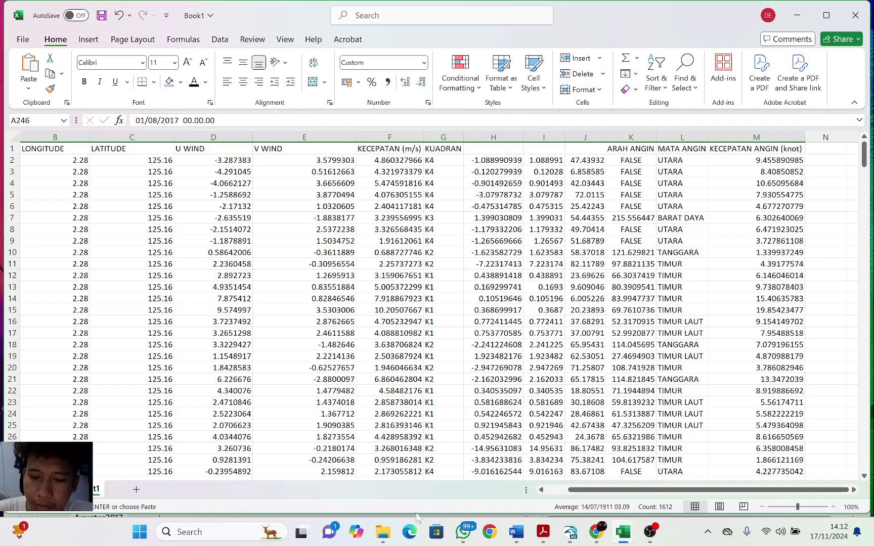
- Open the Fetch_SMB_Nama_Nim (1) workbook, enable editing and maximize its window
left_click(393, 534)
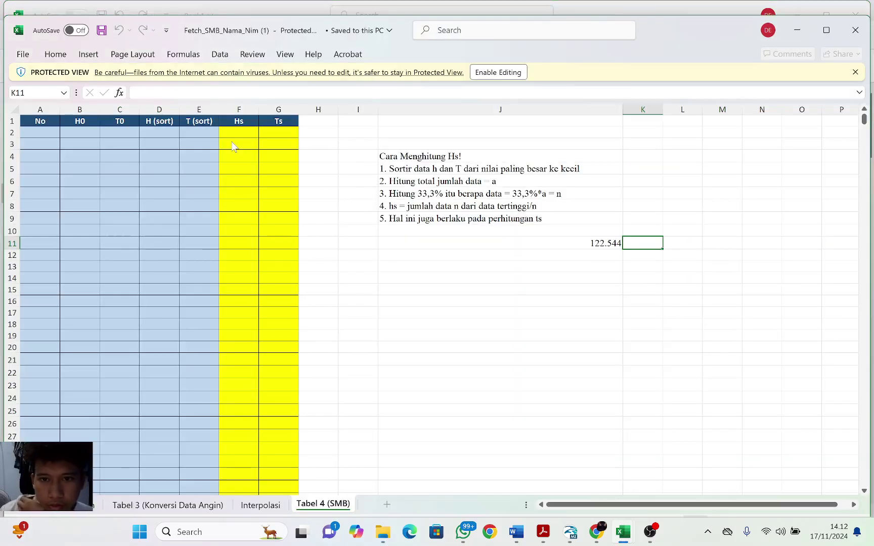
left_click(498, 73)
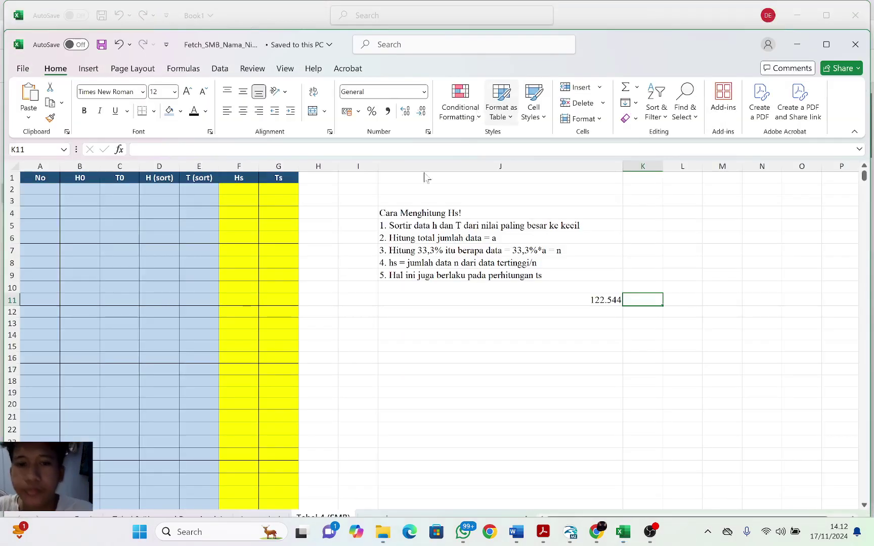
left_click(832, 50)
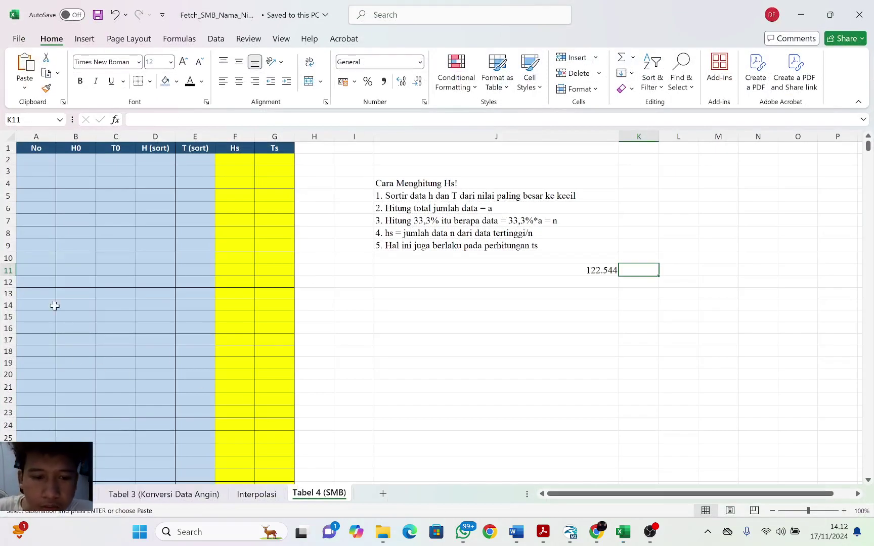
- Review the layouts and notes of the Tabel 3 (Konversi Data Angin), Interpolasi, Tabel 4 (SMB) and Tabel Fetch sheets
left_click(187, 494)
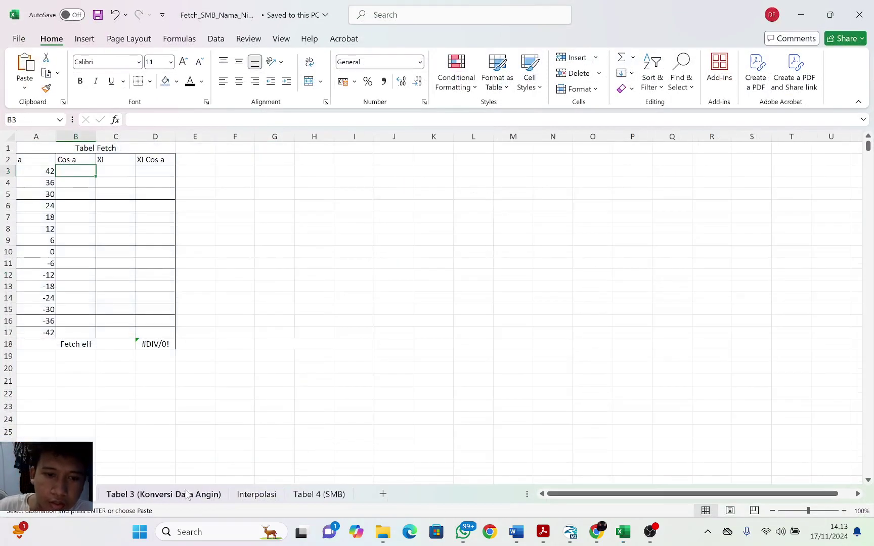
left_click(168, 494)
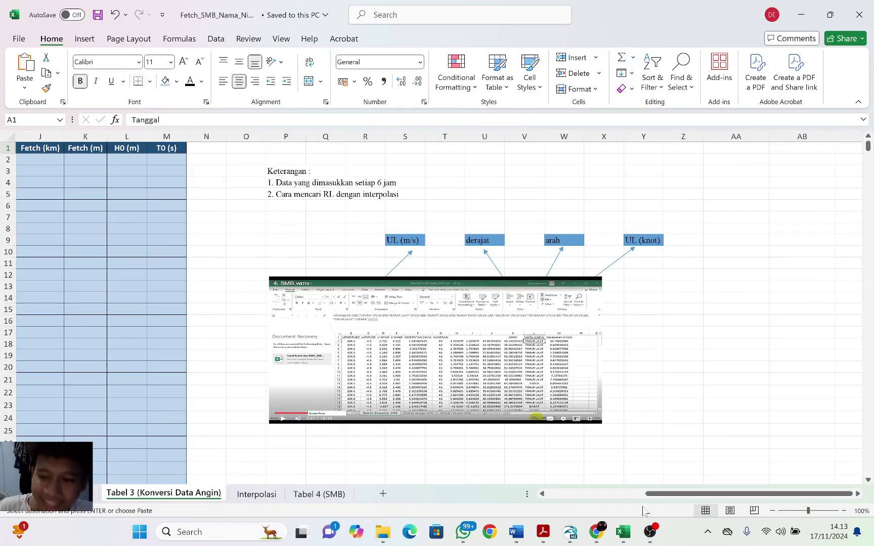
left_click_drag(650, 493, 553, 491)
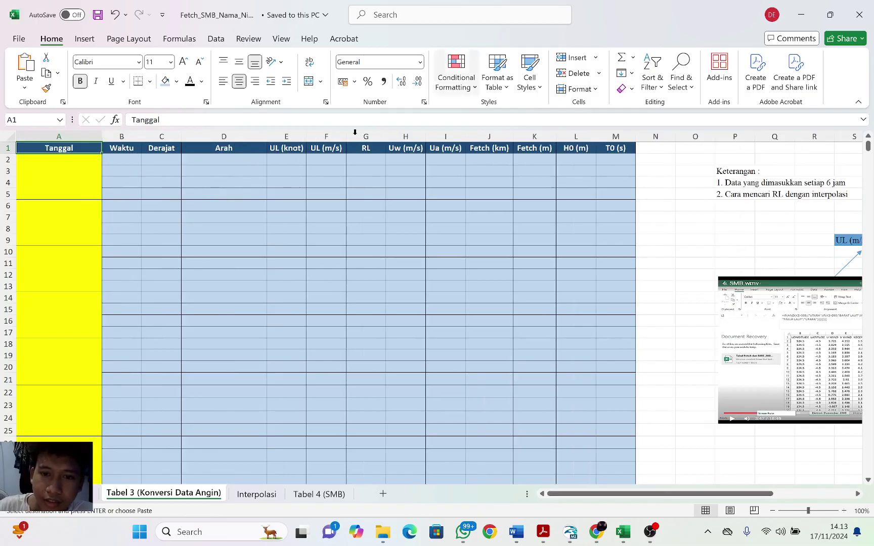
left_click(256, 494)
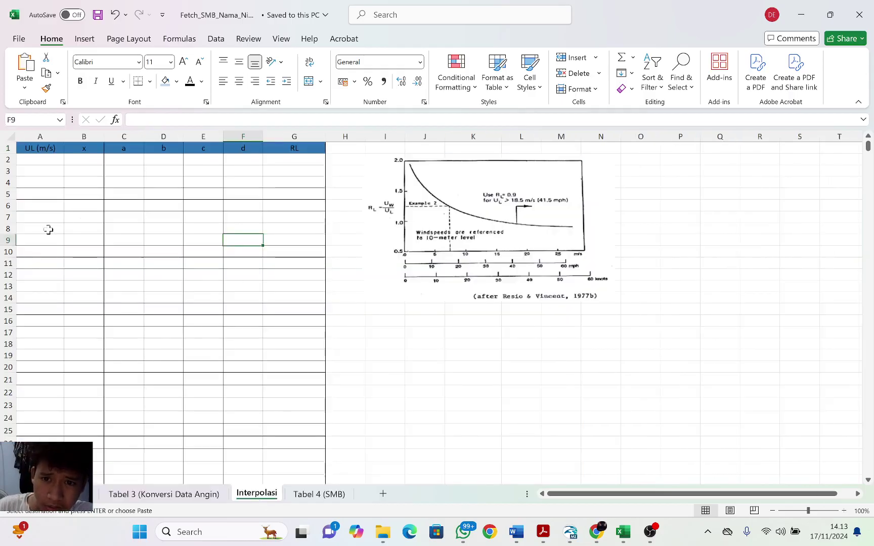
left_click(473, 197)
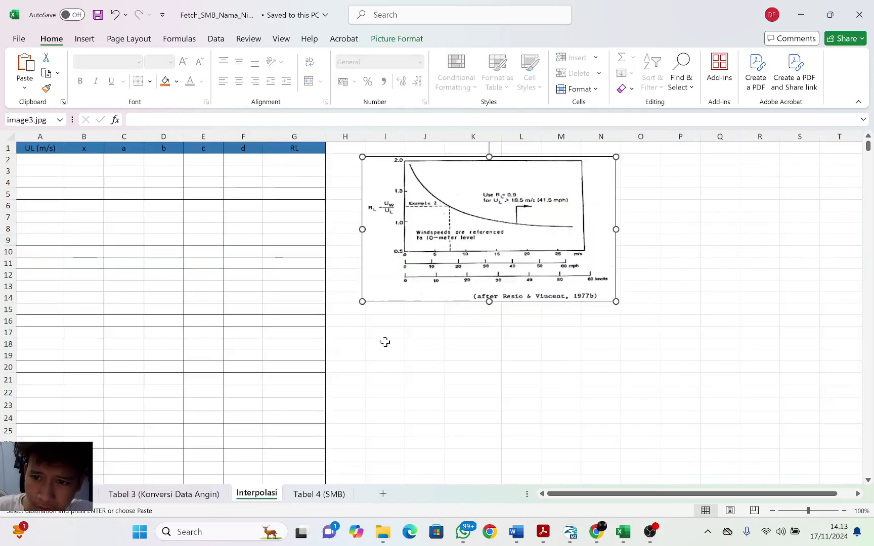
left_click(313, 494)
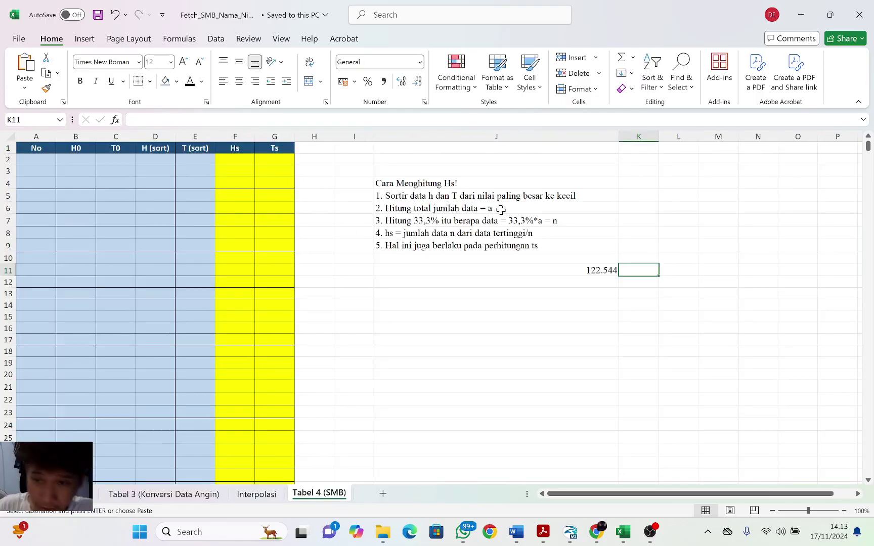
left_click(266, 495)
left_click(325, 495)
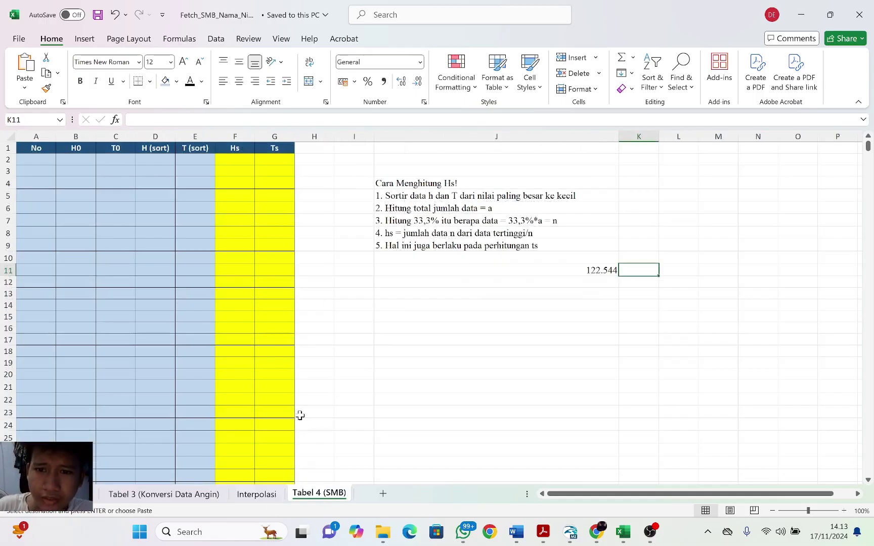
left_click(256, 495)
left_click(181, 494)
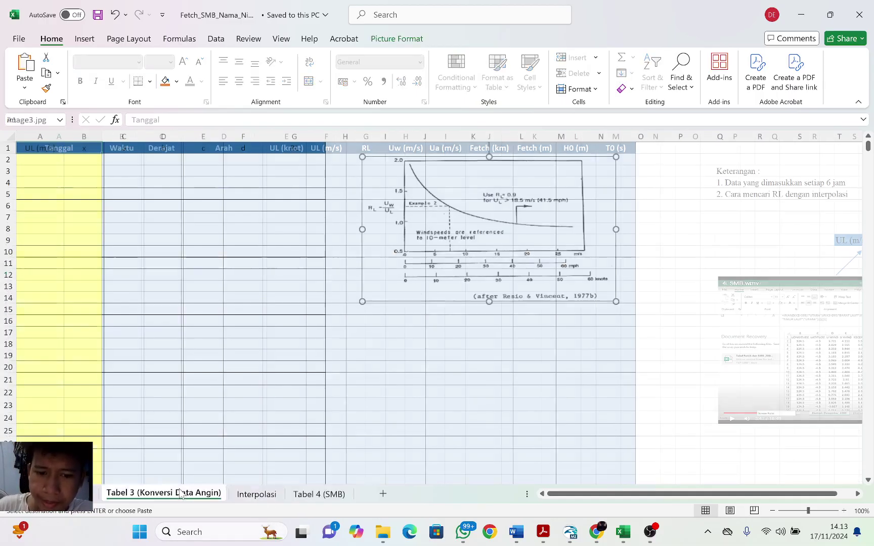
left_click(61, 494)
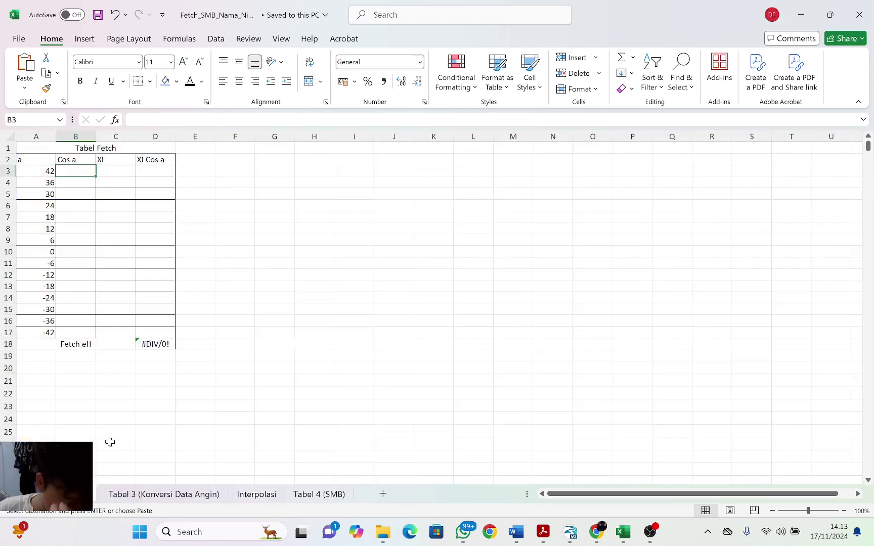
left_click_drag(84, 174, 157, 176)
left_click(258, 204)
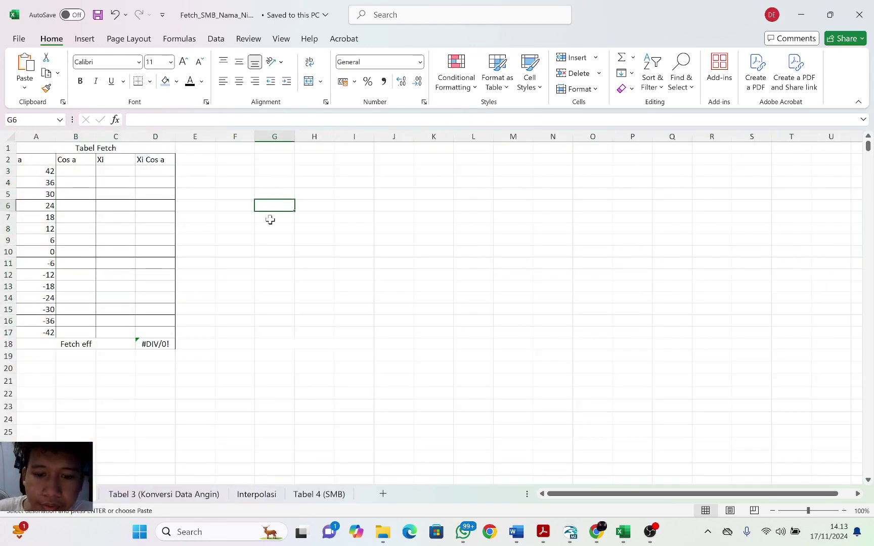
- In File Explorer, go to the Praktikum Gelombang folder inside the Documents folder of the C drive backup
left_click(383, 531)
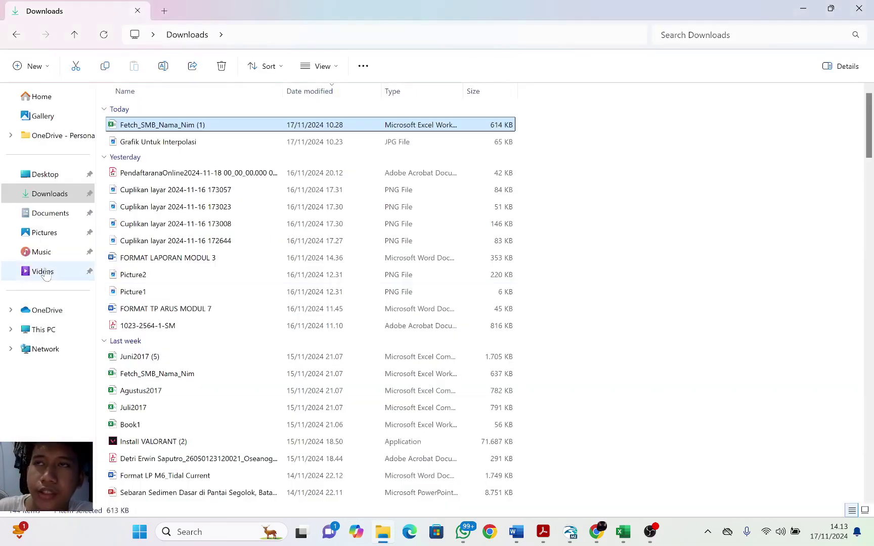
left_click(675, 76)
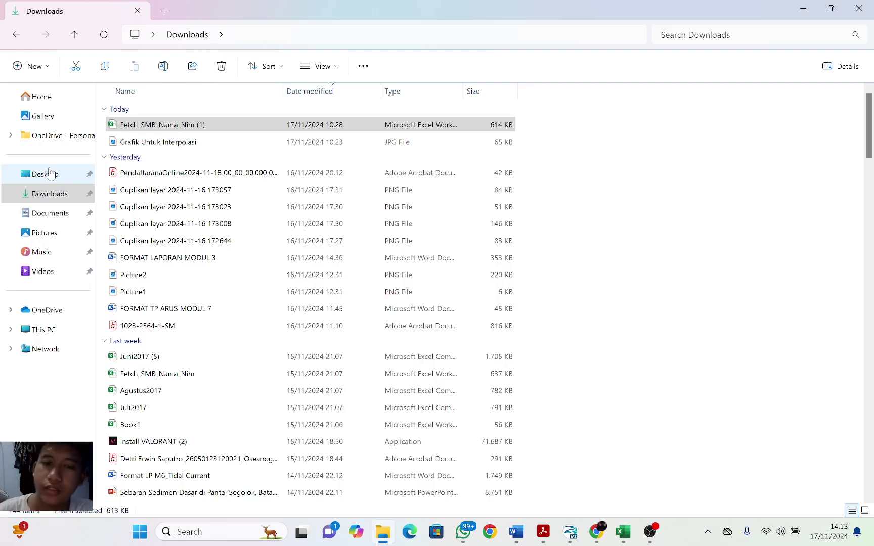
mouse_move(623, 528)
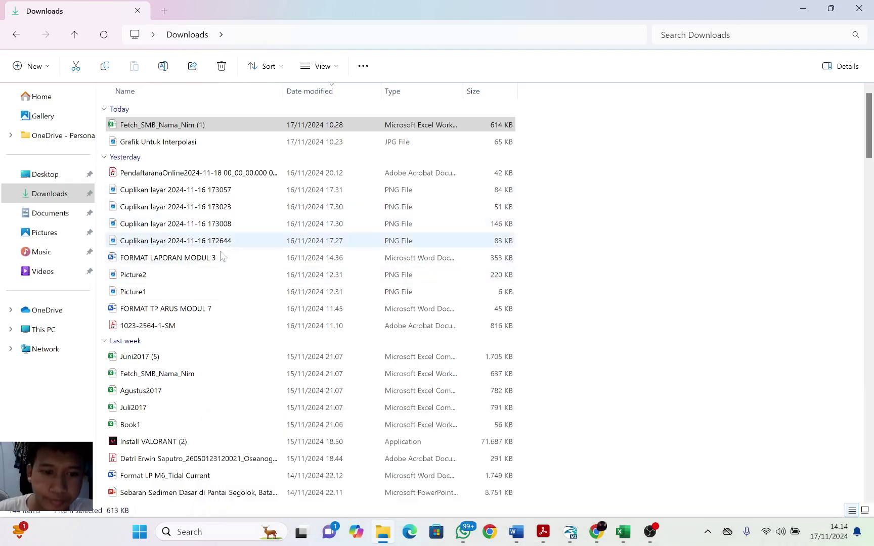
left_click(50, 213)
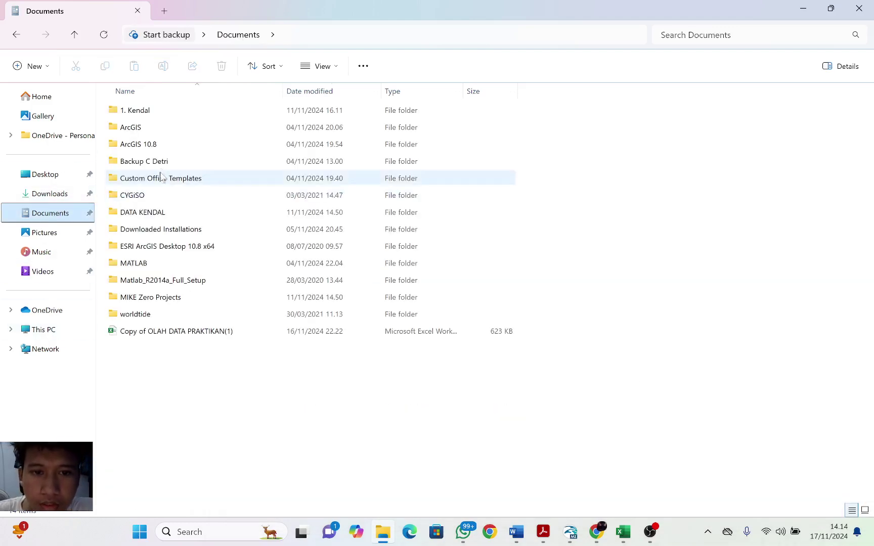
double_click(168, 161)
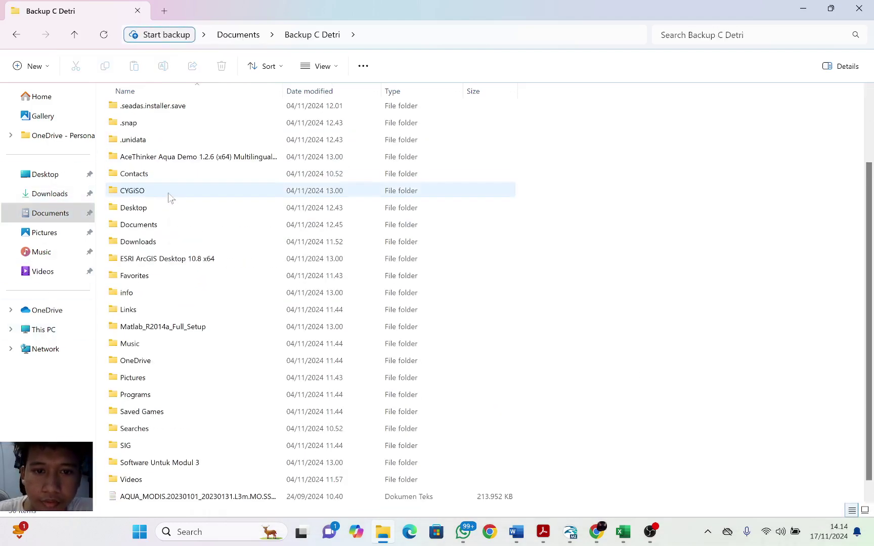
double_click(162, 225)
scroll(172, 169, "down", 6)
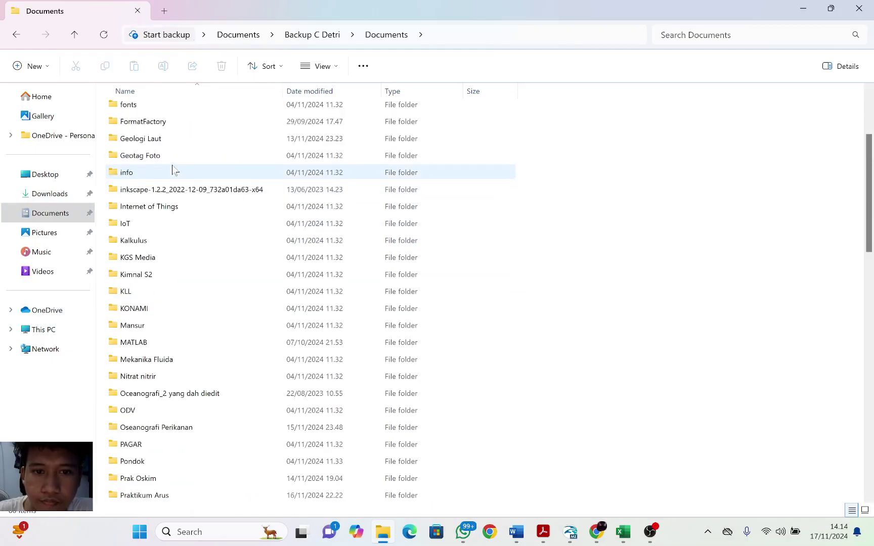
scroll(172, 172, "down", 2)
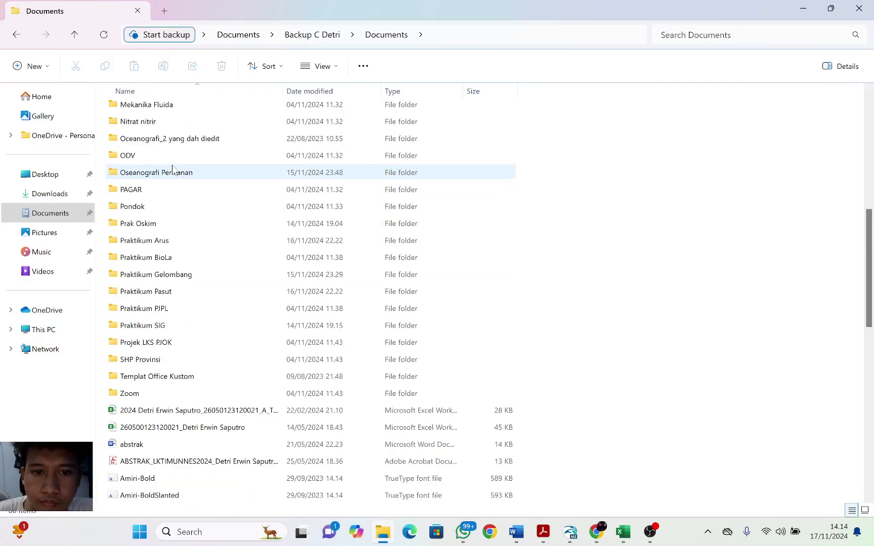
double_click(197, 276)
- Find the Musim Timur 2017 Maluku workbook in the Praktikum Gelombang folder and open it
scroll(204, 235, "down", 5)
scroll(204, 235, "up", 3)
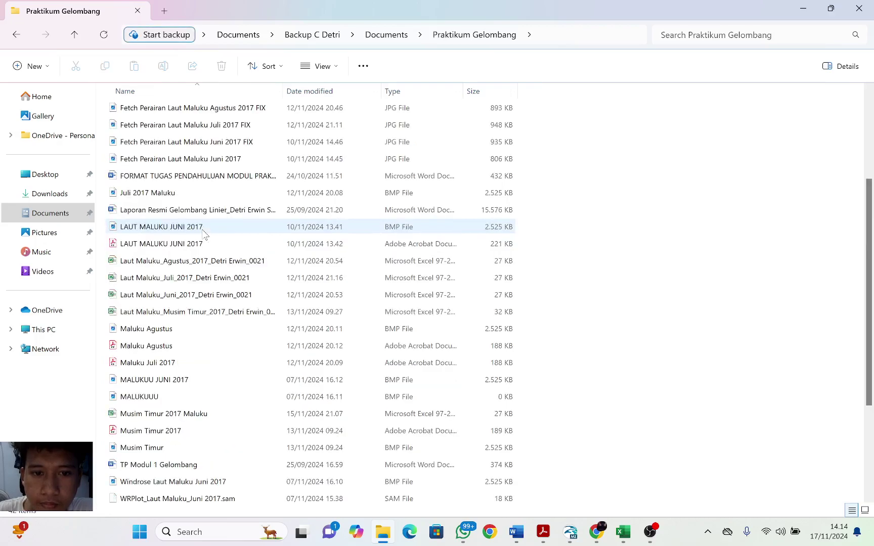
scroll(203, 234, "down", 3)
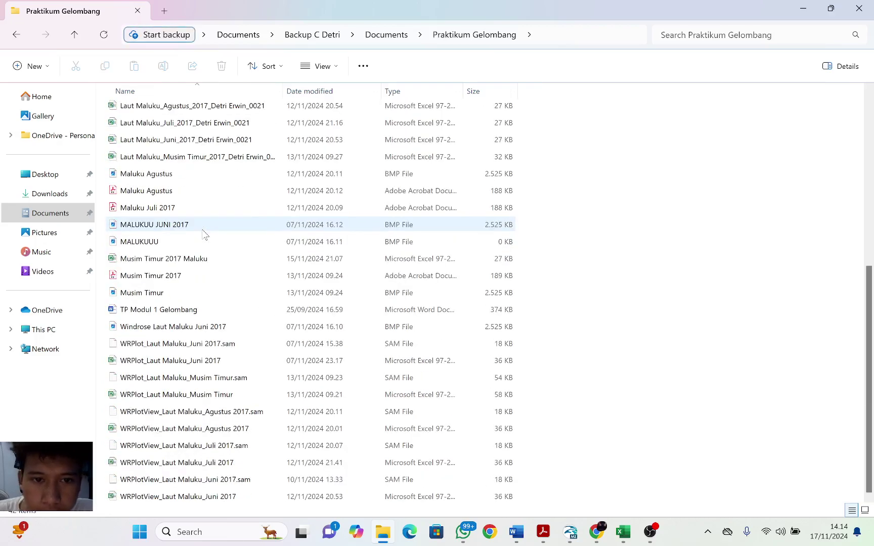
left_click(201, 260)
double_click(201, 259)
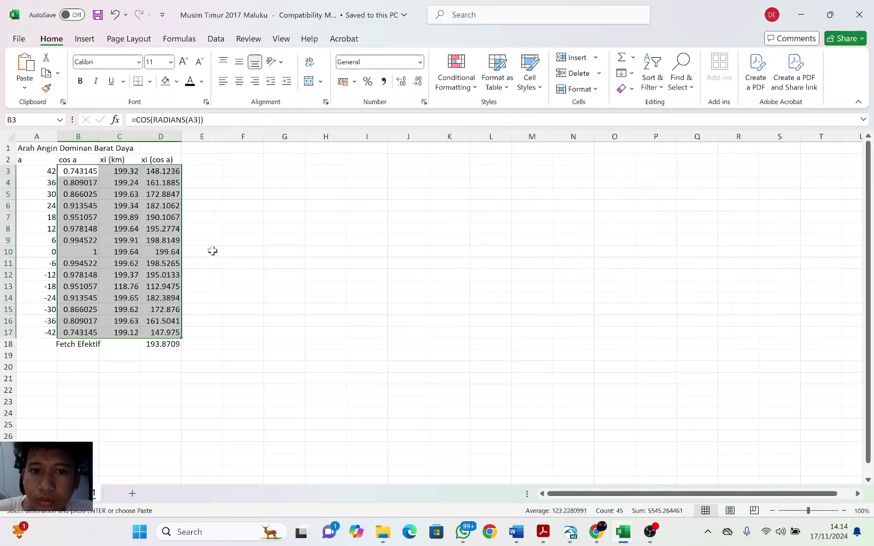
- Copy the cos a, xi (km) and xi (cos a) data in cells B3 to D17 of Musim Timur 2017 Maluku
left_click(230, 241)
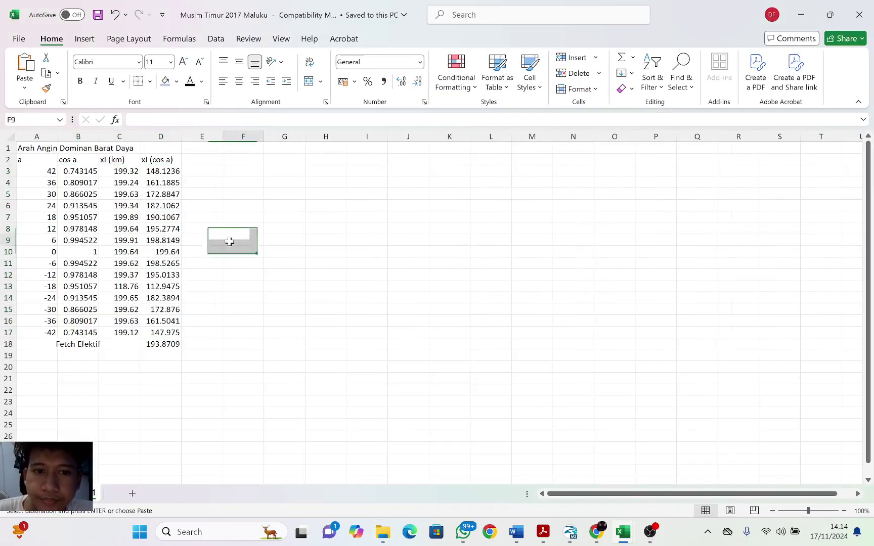
left_click(63, 170)
left_click_drag(63, 170, 159, 328)
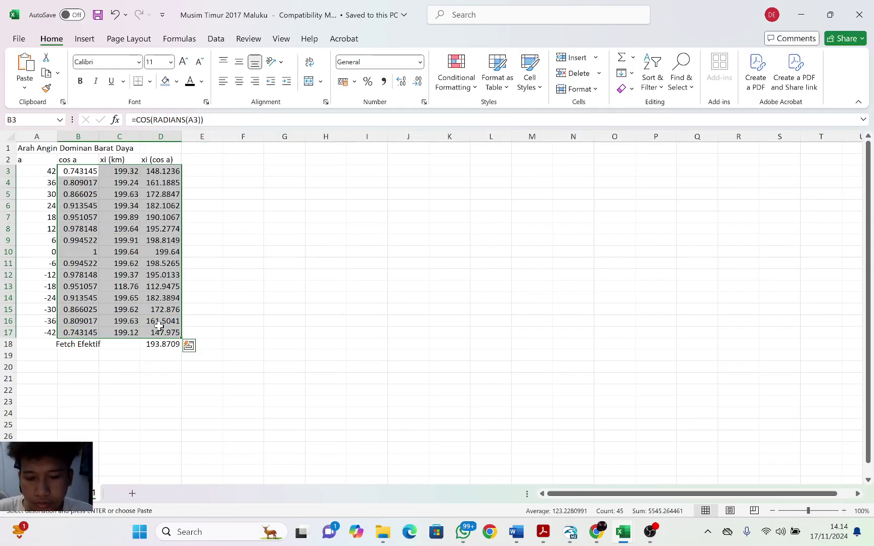
- Paste the fetch data at cell B3 of Tabel Fetch in Fetch_SMB_Nama_Nim (1) and check the Fetch eff and row 3 cells
mouse_move(626, 530)
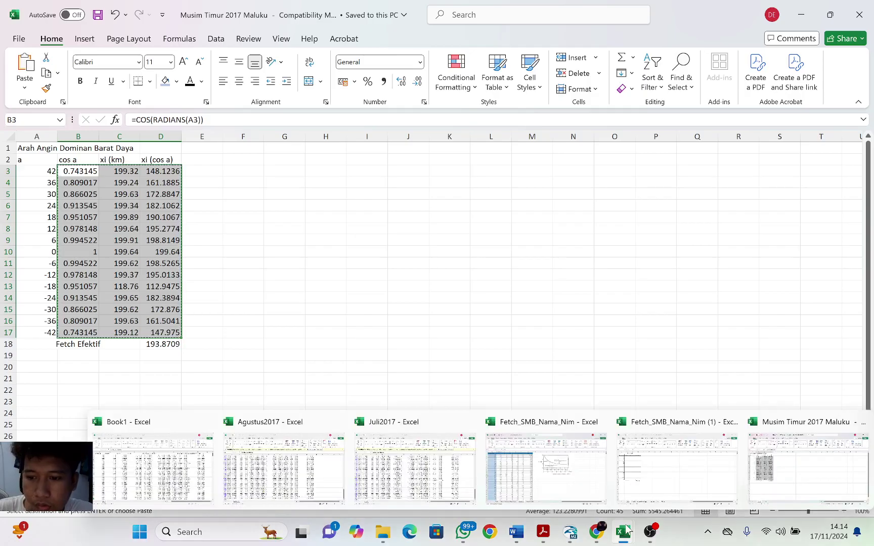
left_click(665, 465)
left_click(74, 169)
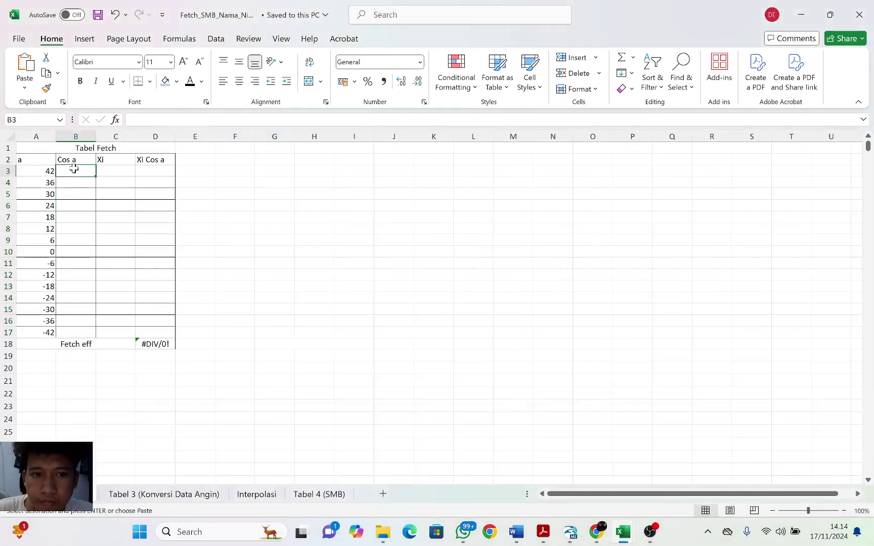
key("ctrl+v")
left_click(268, 229)
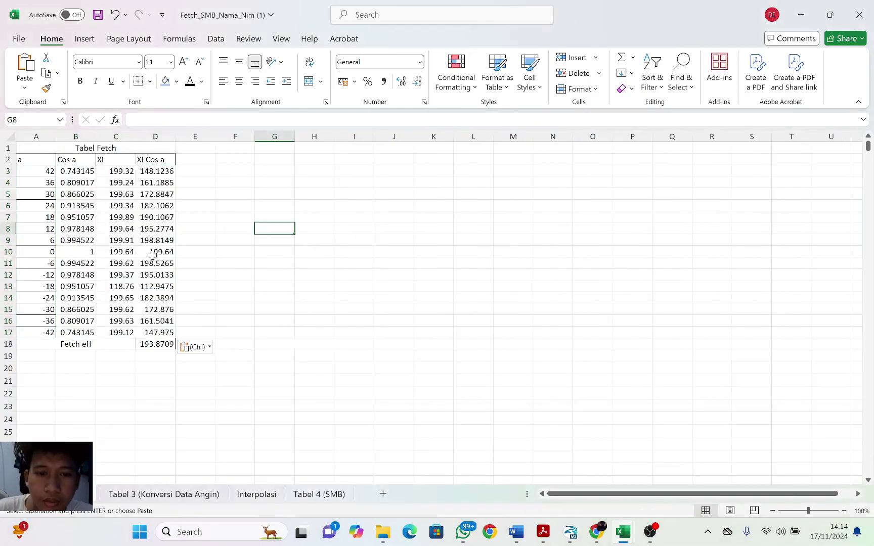
left_click(159, 344)
left_click(80, 172)
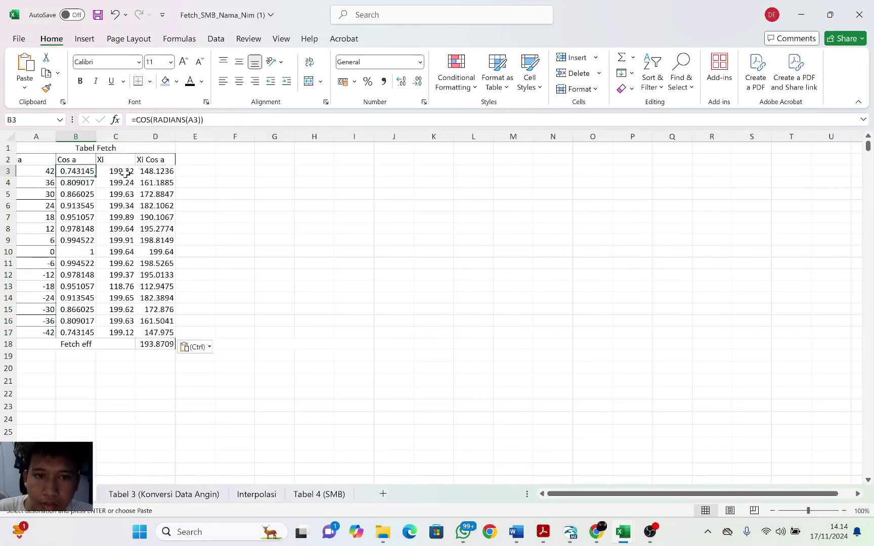
left_click(126, 173)
left_click(157, 172)
- Compare the columns of Tabel 3 (Konversi Data Angin) with the combined wind data in Book1, starting from its TIME column
left_click(163, 494)
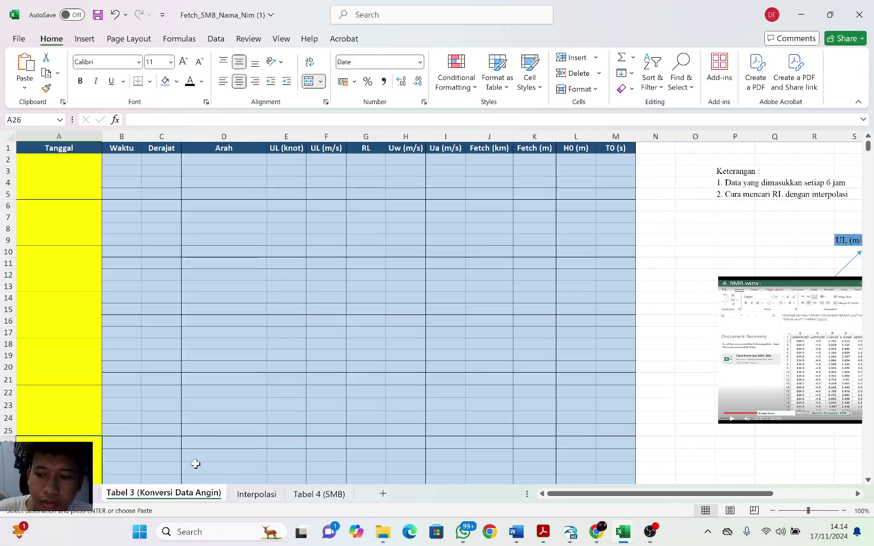
left_click(64, 178)
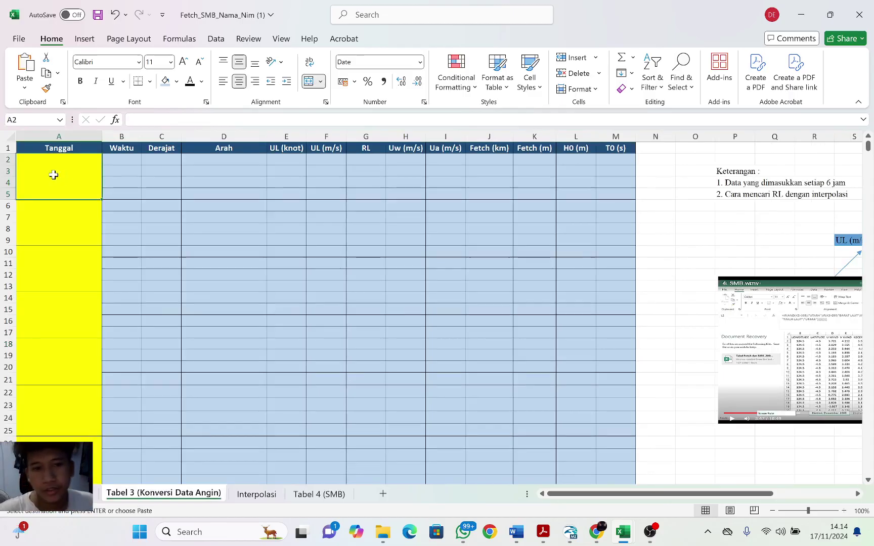
left_click(81, 494)
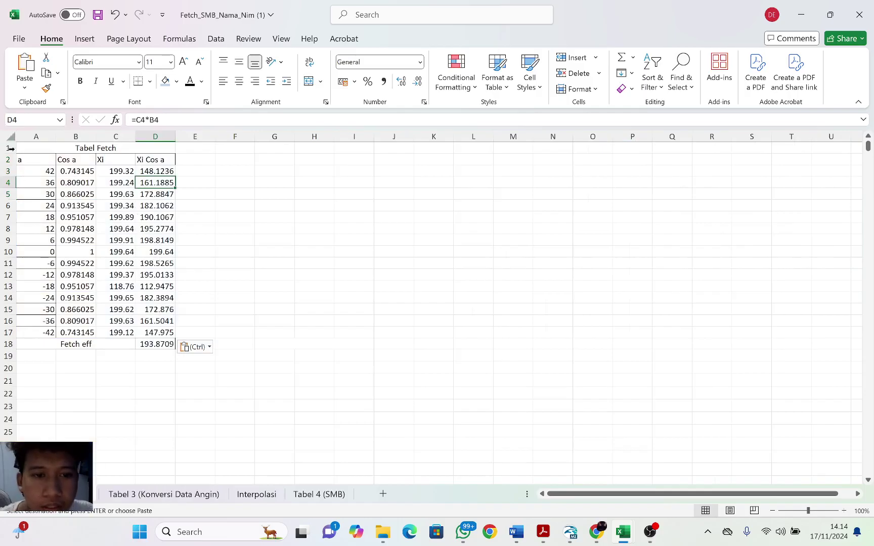
left_click(190, 494)
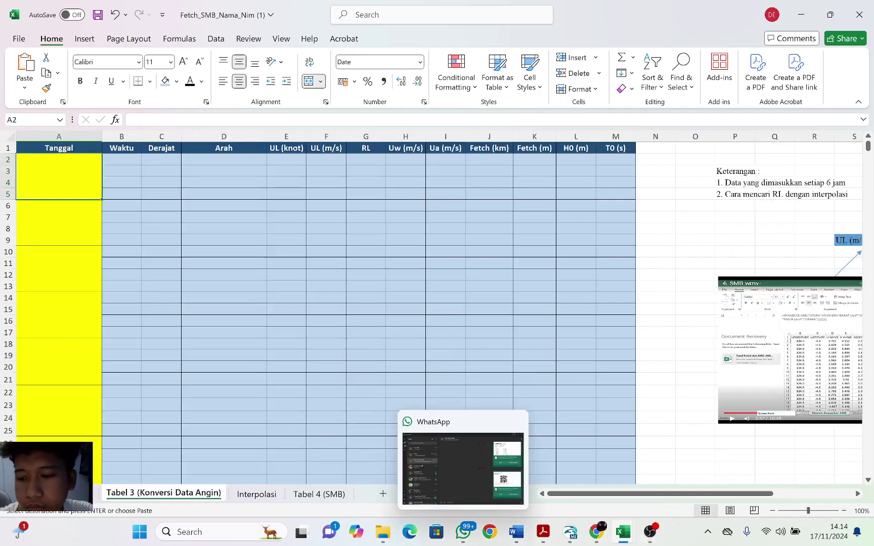
mouse_move(614, 538)
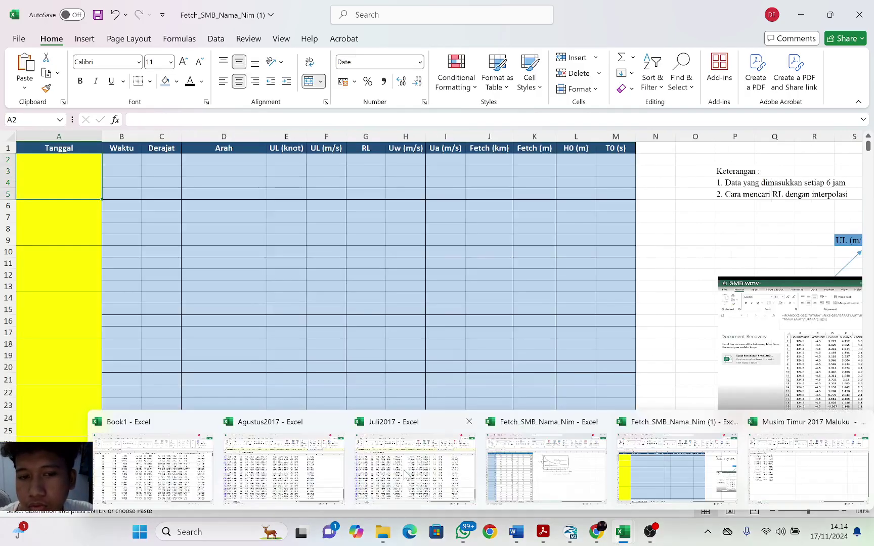
mouse_move(399, 474)
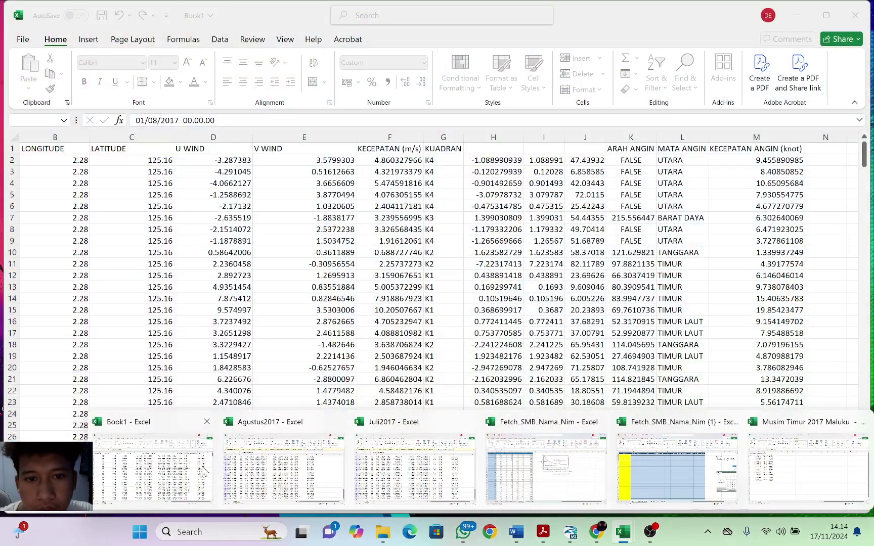
left_click(203, 471)
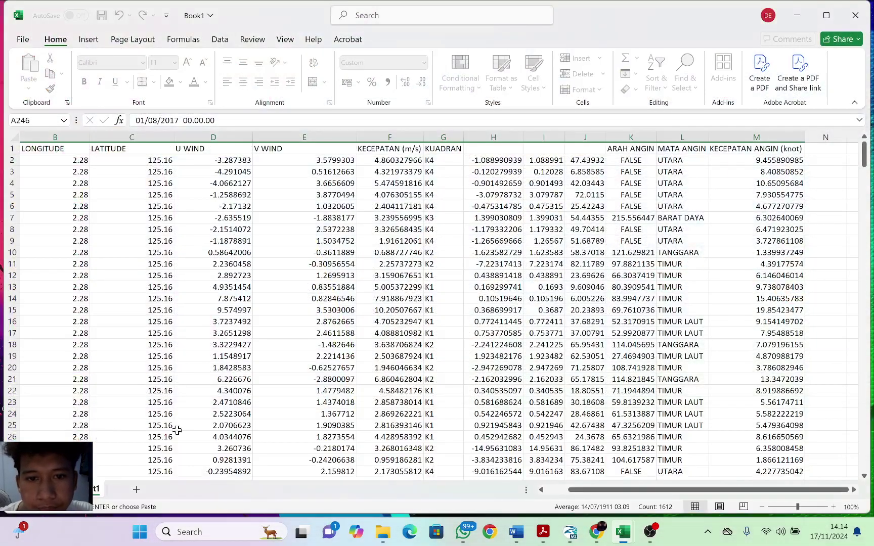
left_click_drag(640, 490, 633, 487)
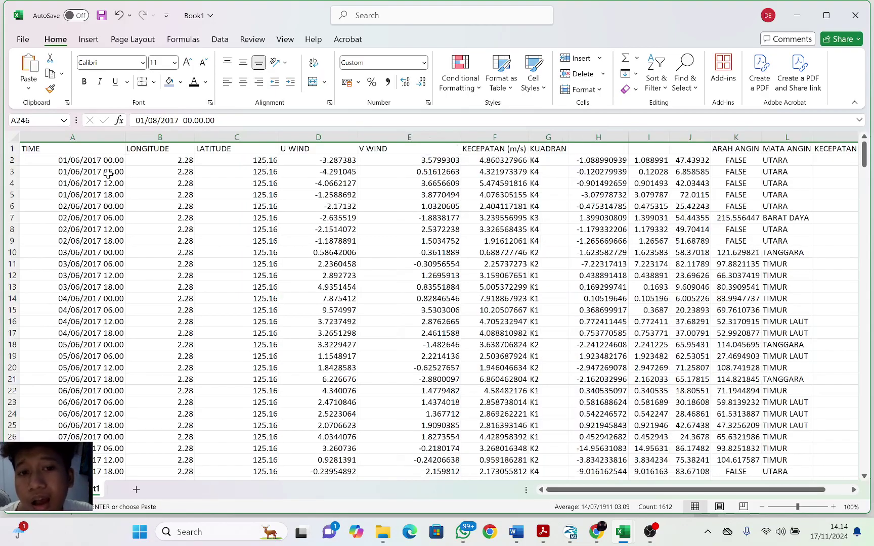
left_click(798, 15)
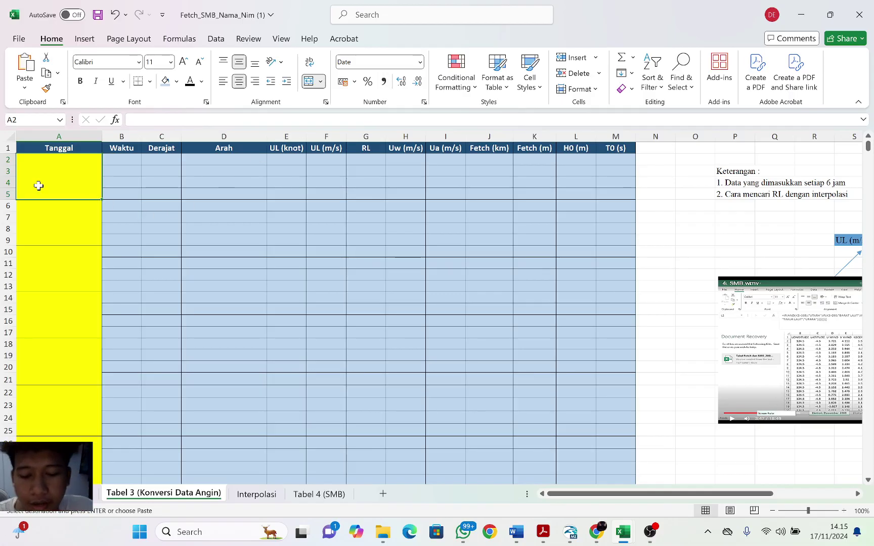
type("02/12/")
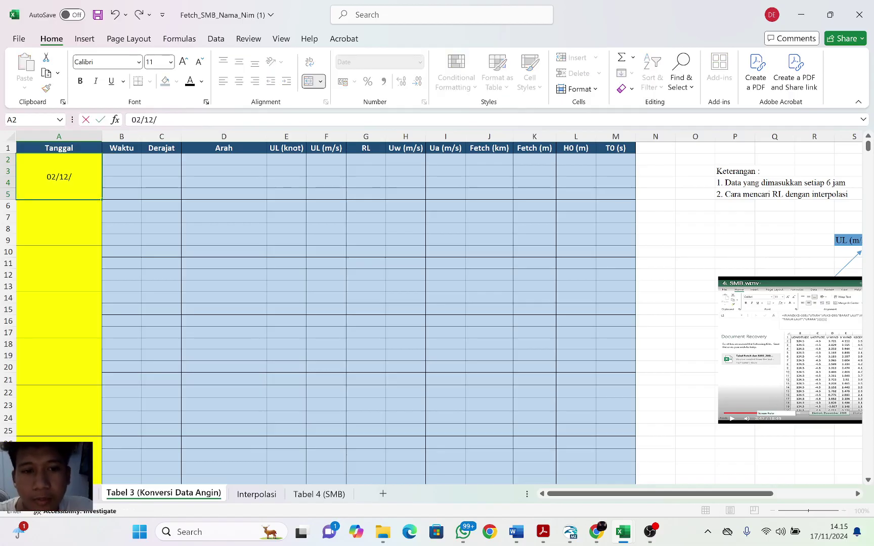
type("2005")
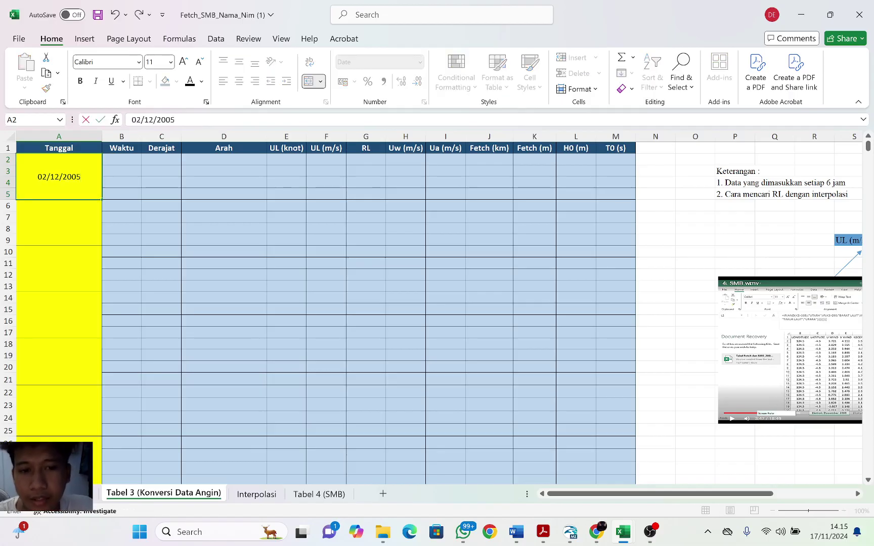
key("BackSpace")
key("BackSpace")
key("BackSpace")
key("BackSpace")
key("BackSpace")
key("BackSpace")
key("BackSpace")
key("BackSpace")
key("BackSpace")
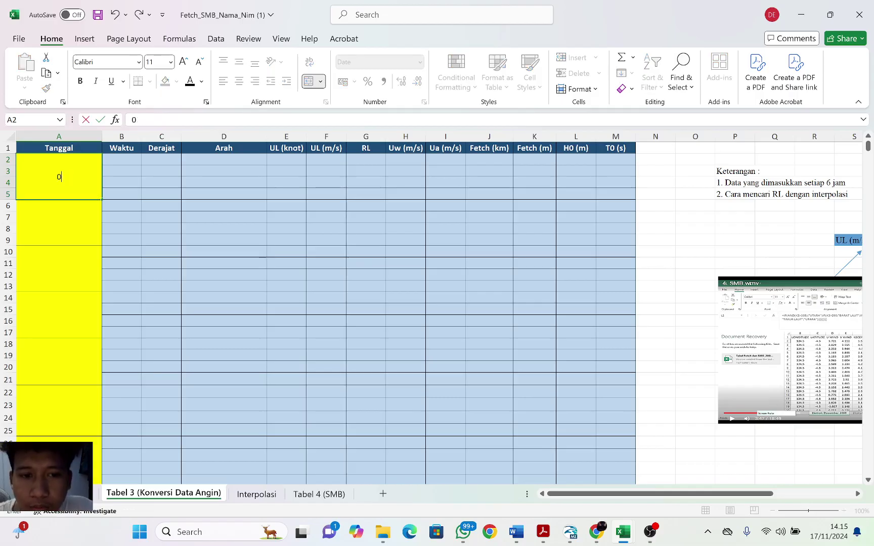
- Enter the date 12/02/2005 in the first Tanggal cell of Tabel 3 and fill the daily series down through 15/02/2005
type("12/02")
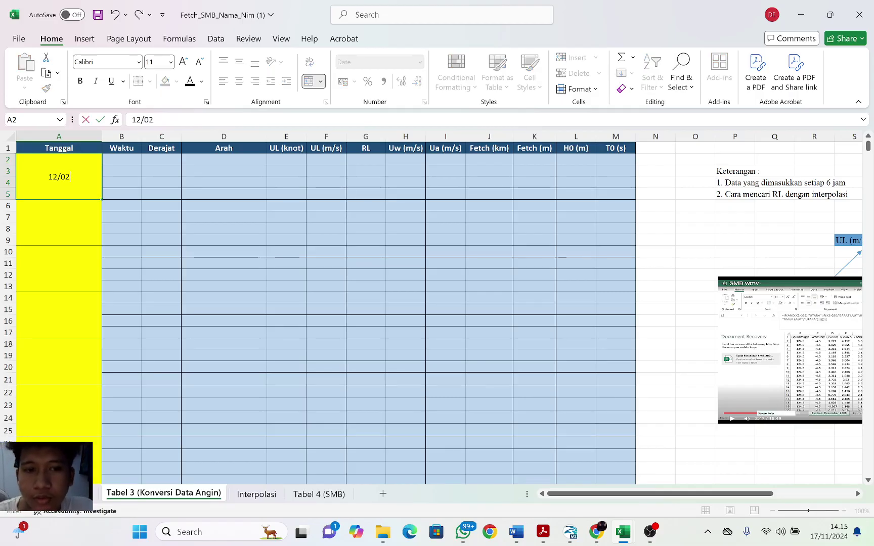
type("/20056\\")
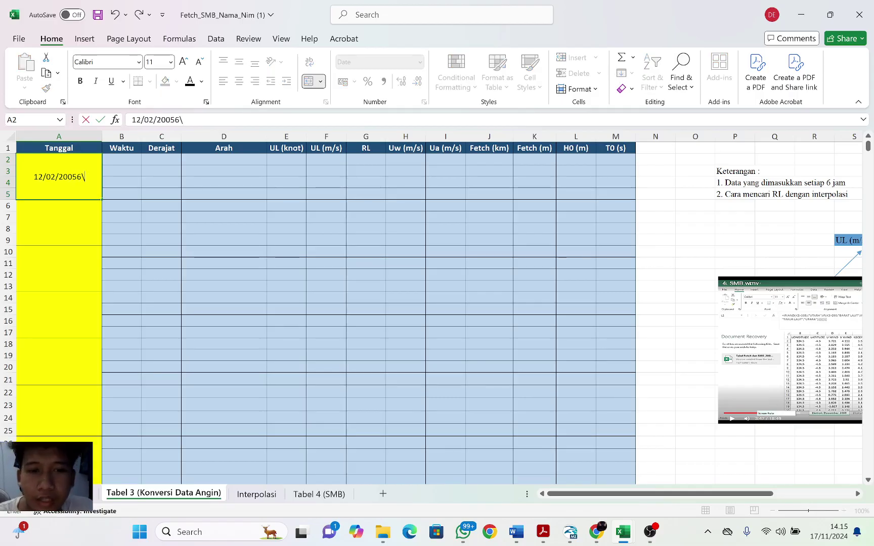
key("BackSpace")
key("BackSpace")
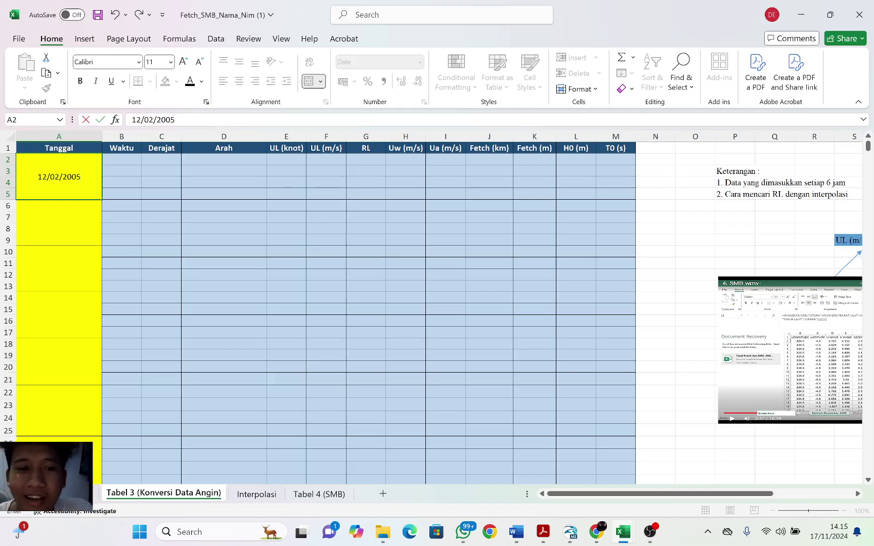
left_click(38, 186)
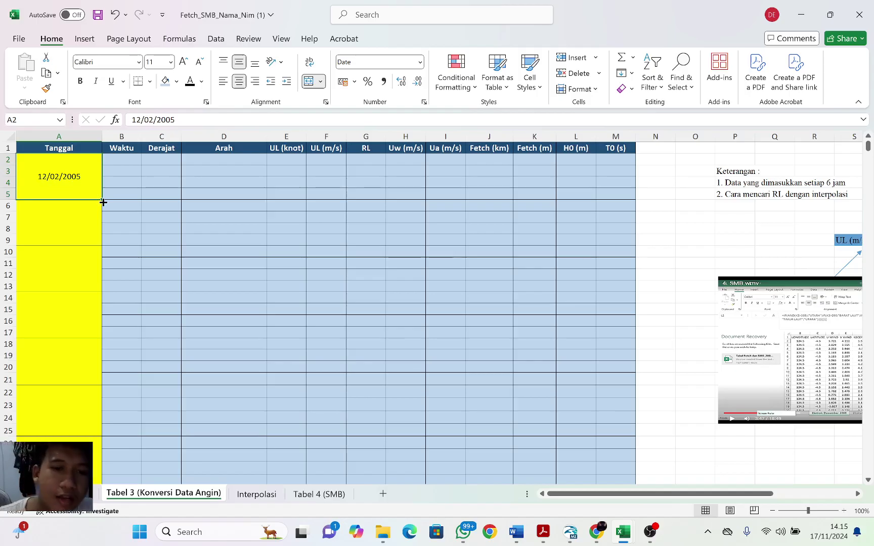
left_click_drag(100, 199, 91, 124)
scroll(53, 234, "up", 5)
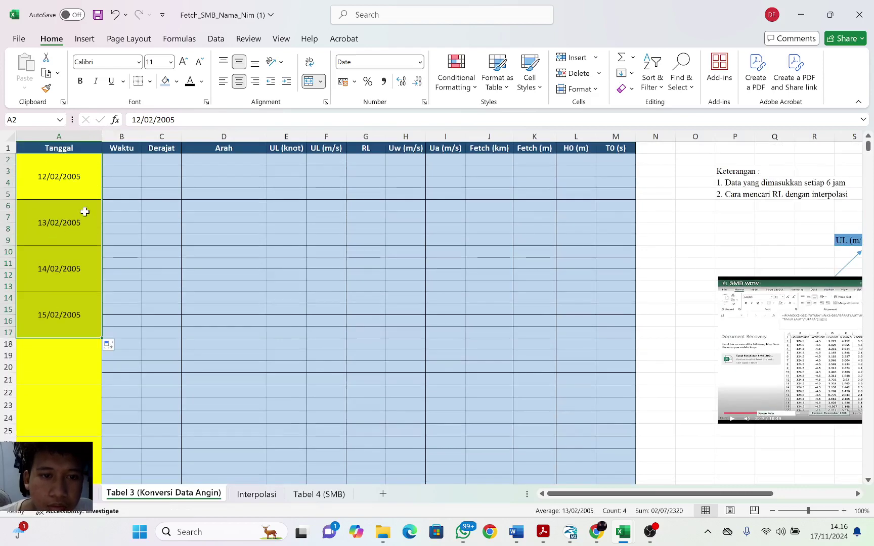
- Clear the four sample dates from the Tanggal cells in A2 to A17
left_click(79, 186)
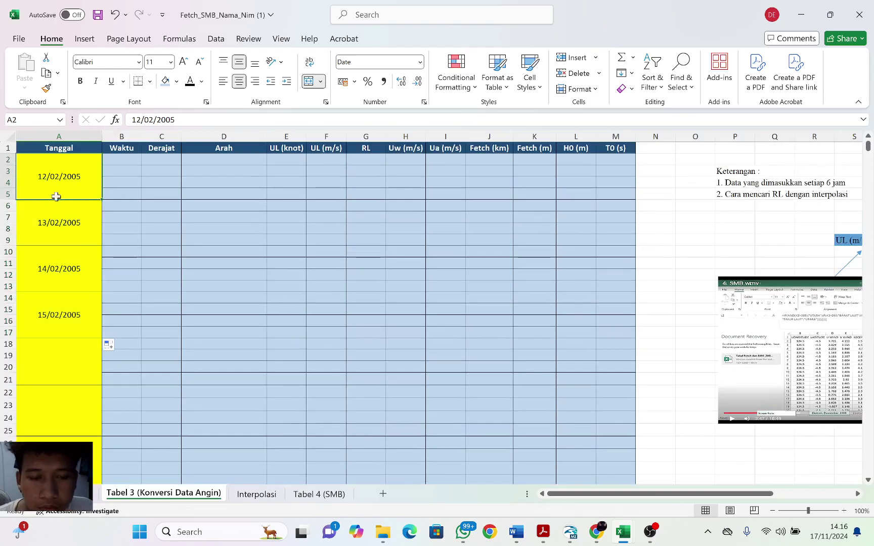
key("BackSpace")
key("Return")
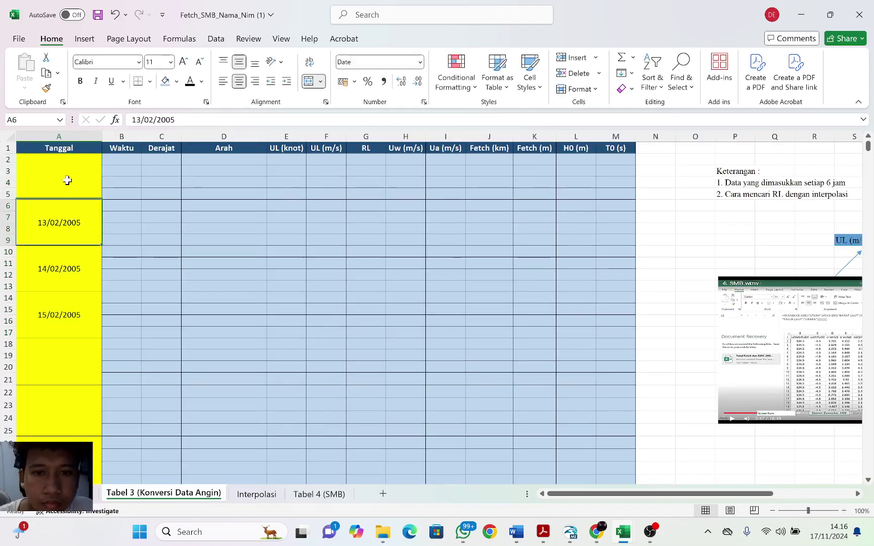
key("BackSpace")
key("Return")
key("BackSpace")
key("Return")
key("BackSpace")
key("Up")
key("Up")
key("Up")
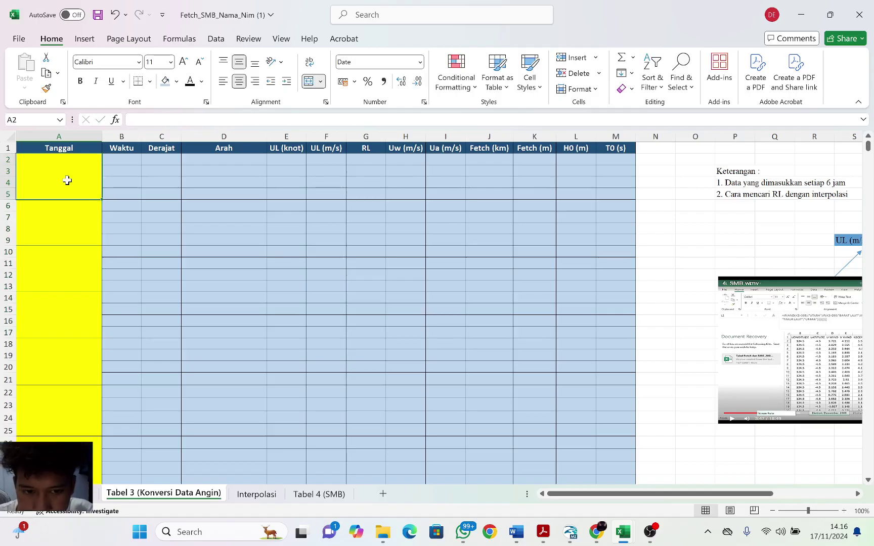
- Enter the date 12/11/2006 in Tanggal cell A2 and try to fill the series down the column
type("12")
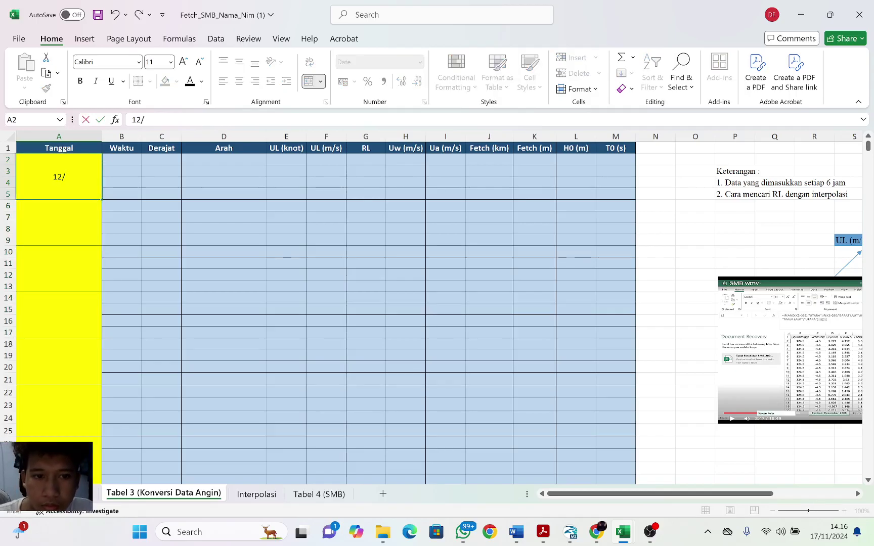
type("/11")
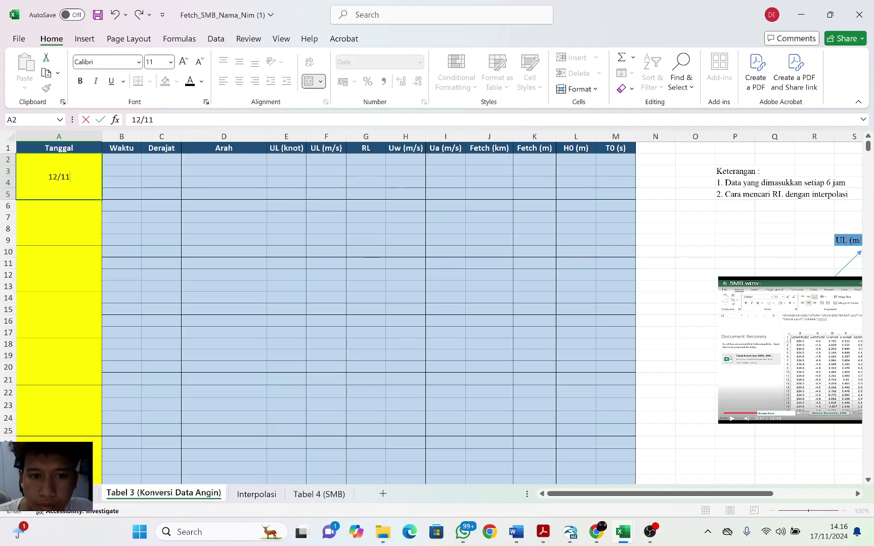
type("/2006")
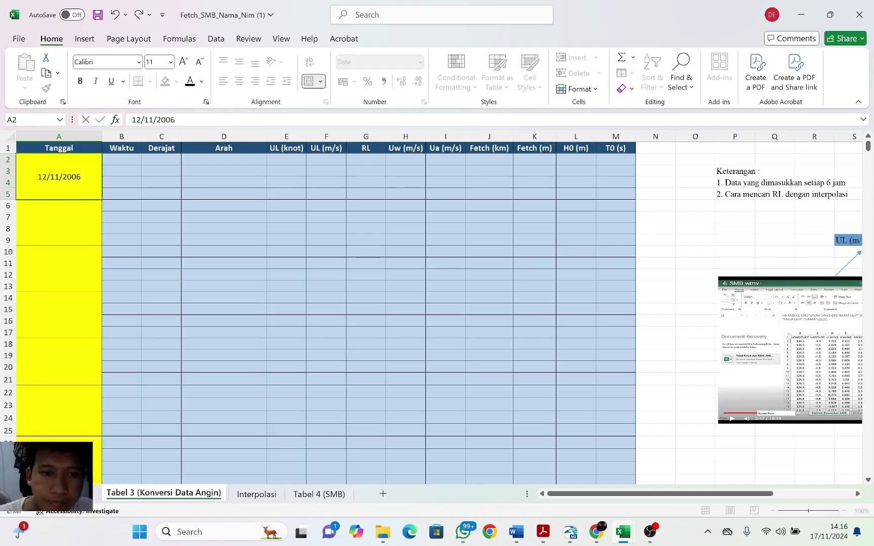
left_click(68, 205)
left_click(86, 190)
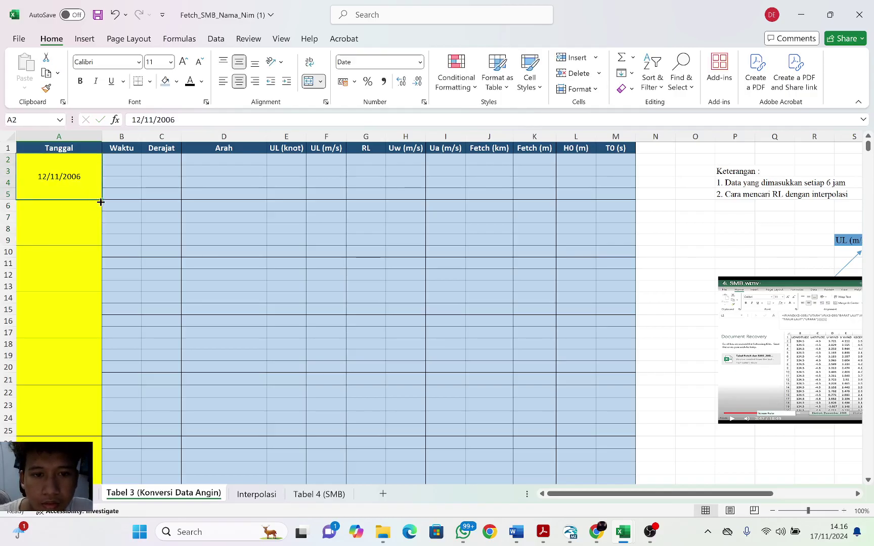
left_click_drag(101, 199, 71, 182)
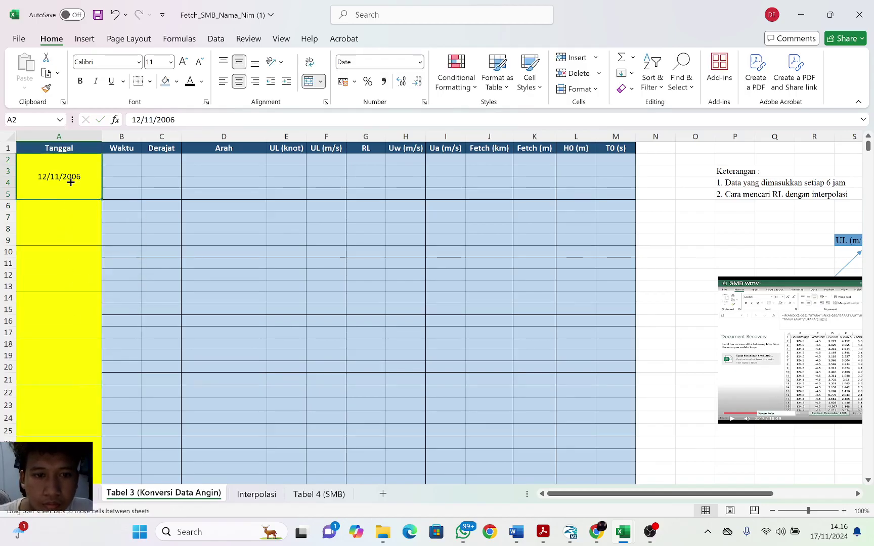
- Set Tanggal cell A2 to 01/06/2017 and fill the daily dates down to 24/07/2017 in row 217
double_click(44, 176)
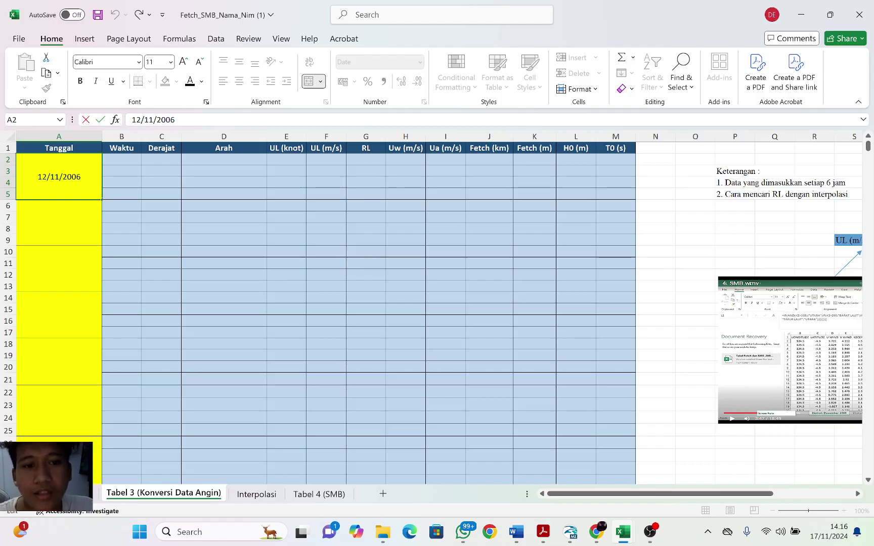
key("BackSpace")
key("BackSpace")
key("BackSpace")
key("BackSpace")
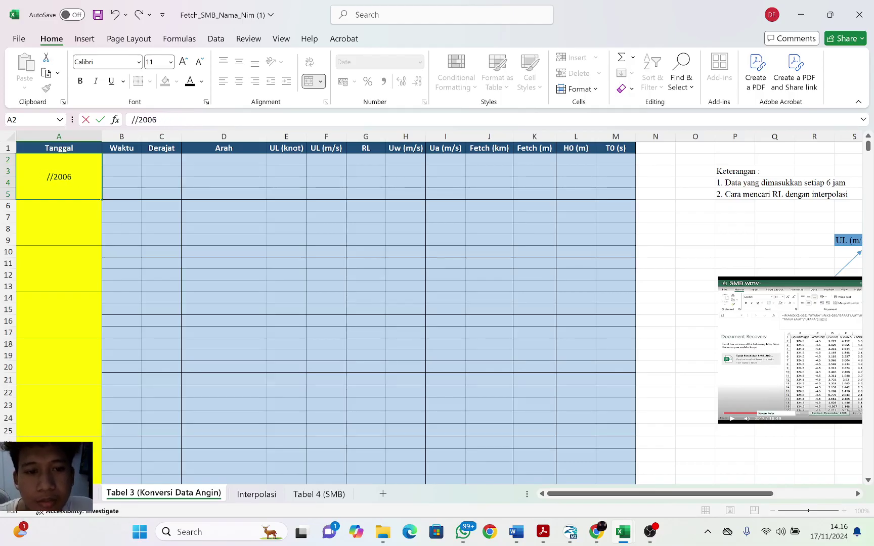
key("BackSpace")
key("BackSpace")
key("BackSpace")
key("BackSpace")
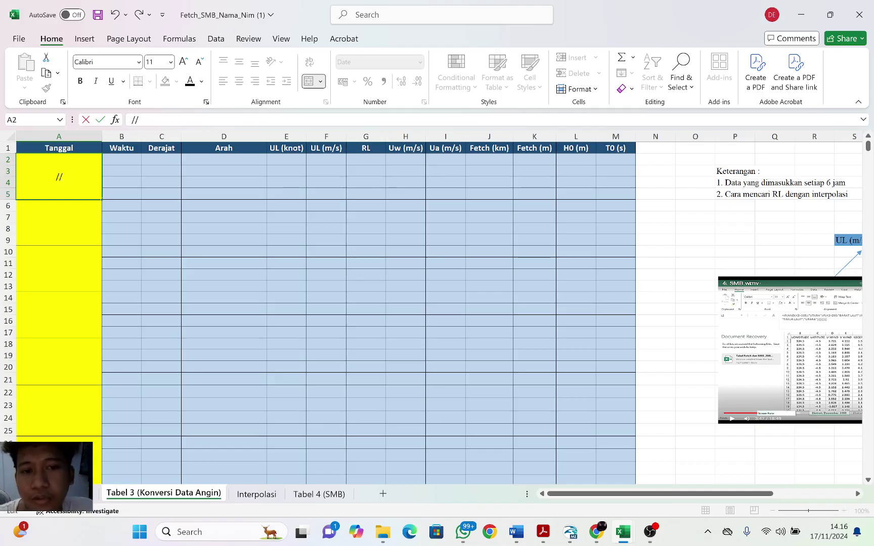
type("01")
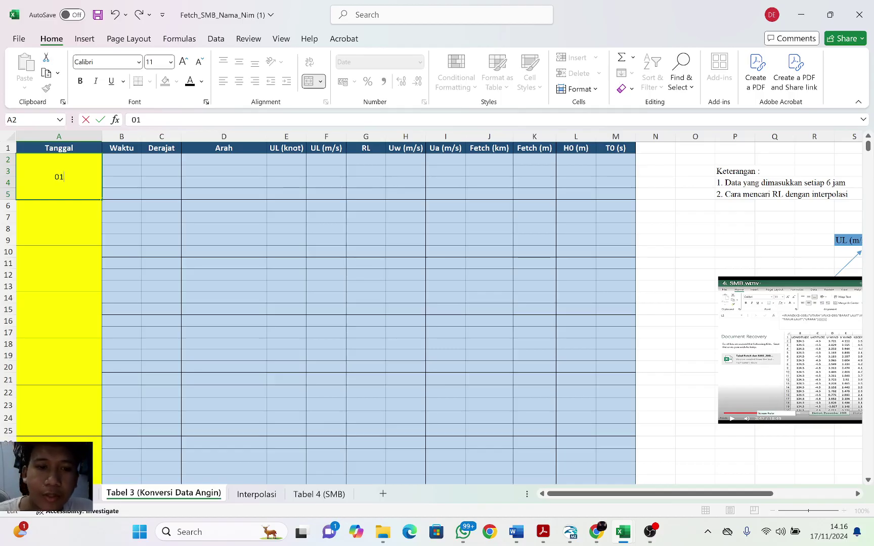
type("/")
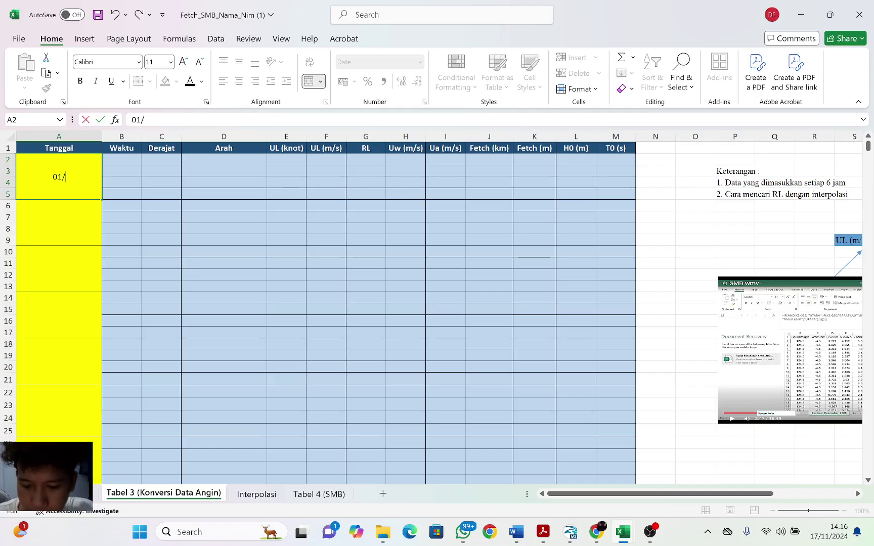
type("06/201")
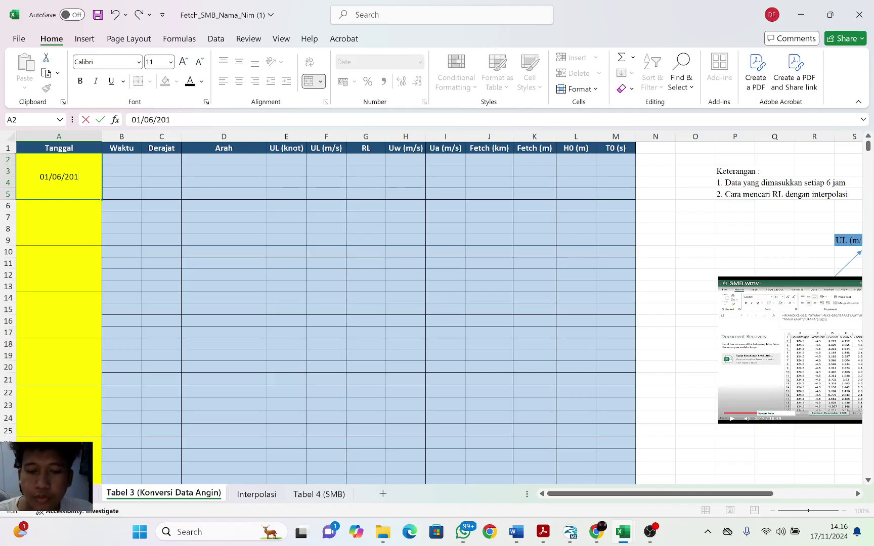
type("7")
key("ctrl+Return")
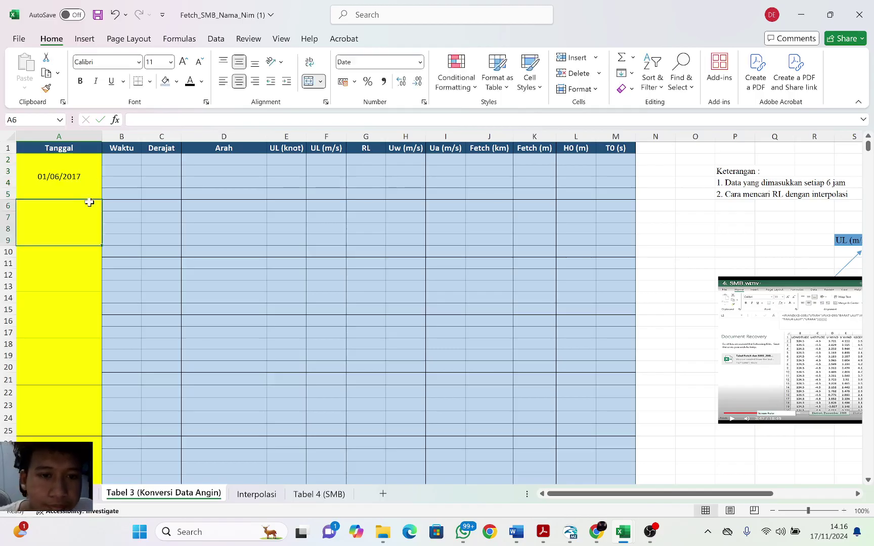
left_click_drag(100, 199, 97, 146)
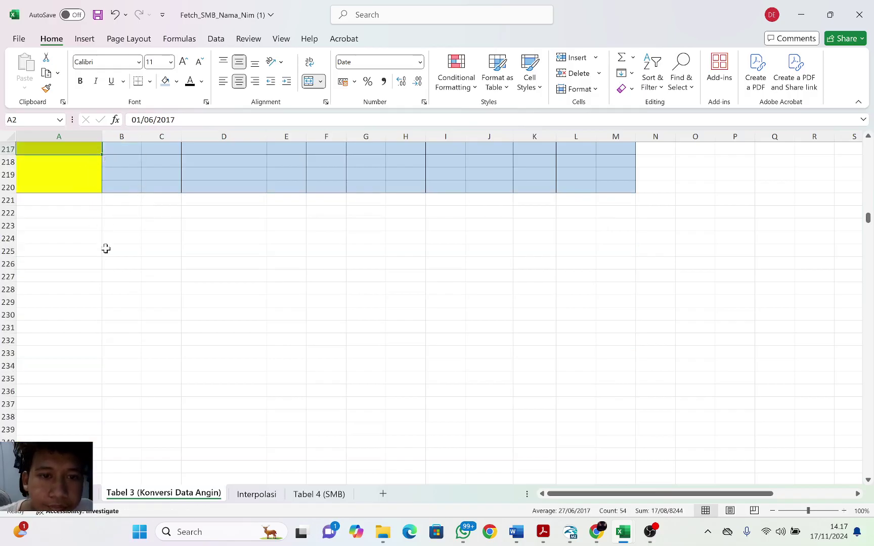
- Delete the leftover empty table cells A218 to M220 below the 24/07/2017 block
scroll(48, 328, "up", 4)
left_click(86, 330)
left_click_drag(86, 329, 609, 334)
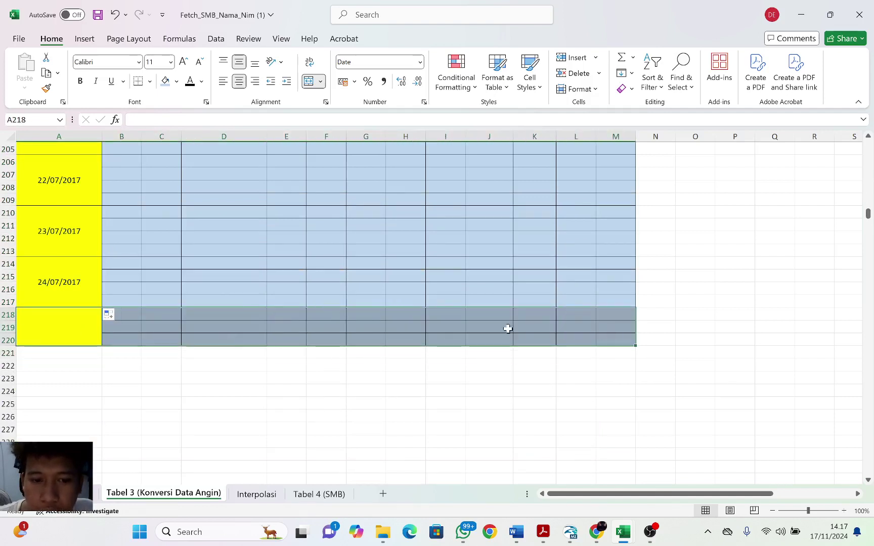
right_click(245, 319)
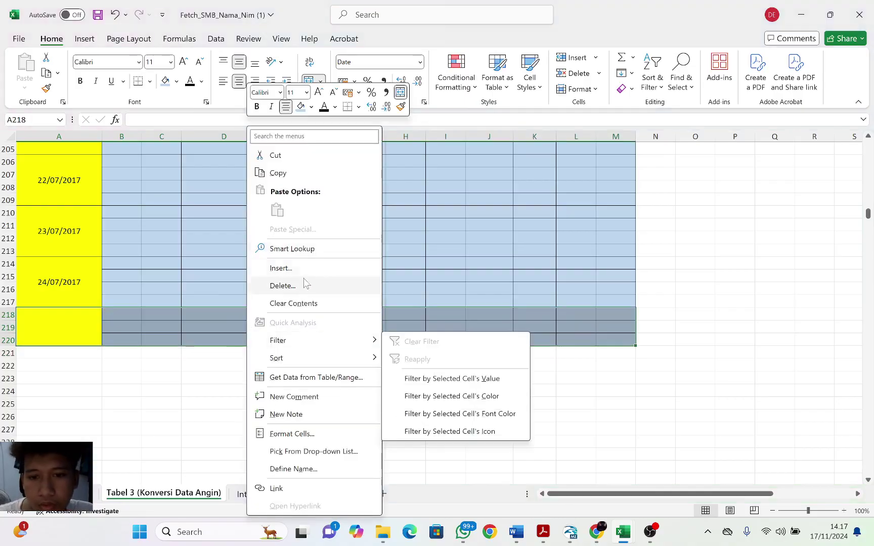
left_click(304, 284)
left_click(297, 335)
left_click(188, 361)
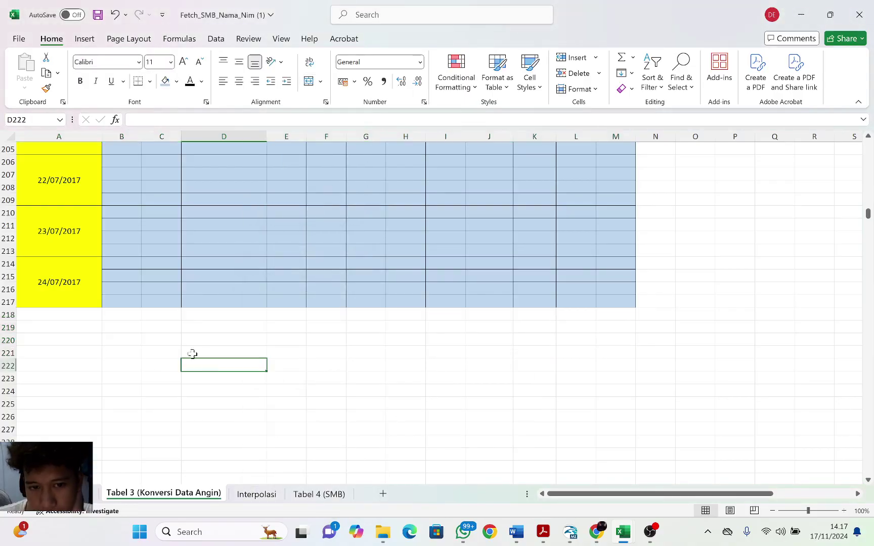
- Copy the table block from 28/06/2017 through 24/07/2017 (A110 to M217) and paste it at A218 to extend the table
scroll(138, 358, "up", 3)
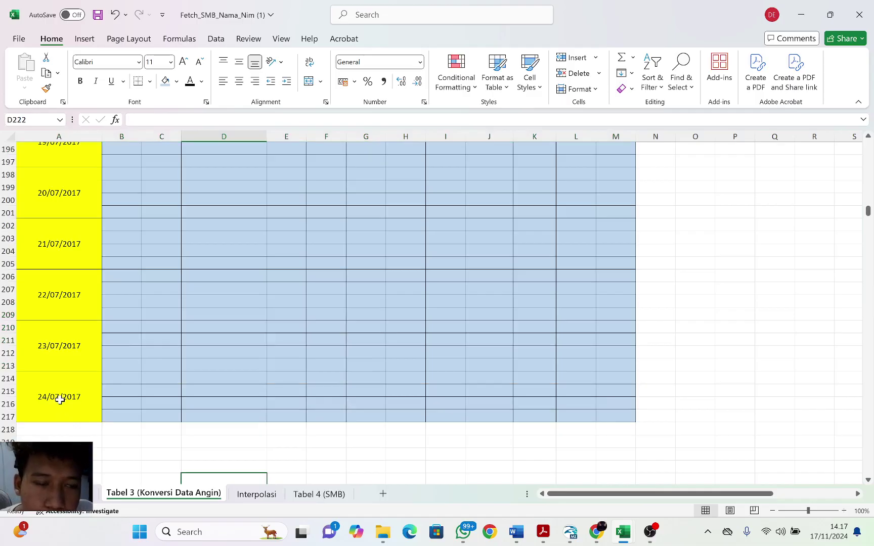
scroll(60, 399, "up", 20)
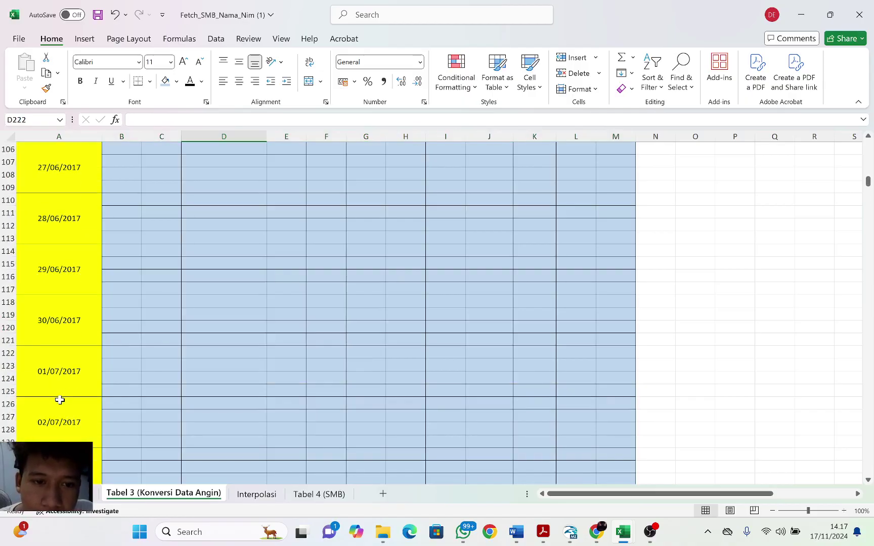
left_click_drag(44, 238, 605, 449)
key("ctrl+c")
scroll(35, 375, "down", 3)
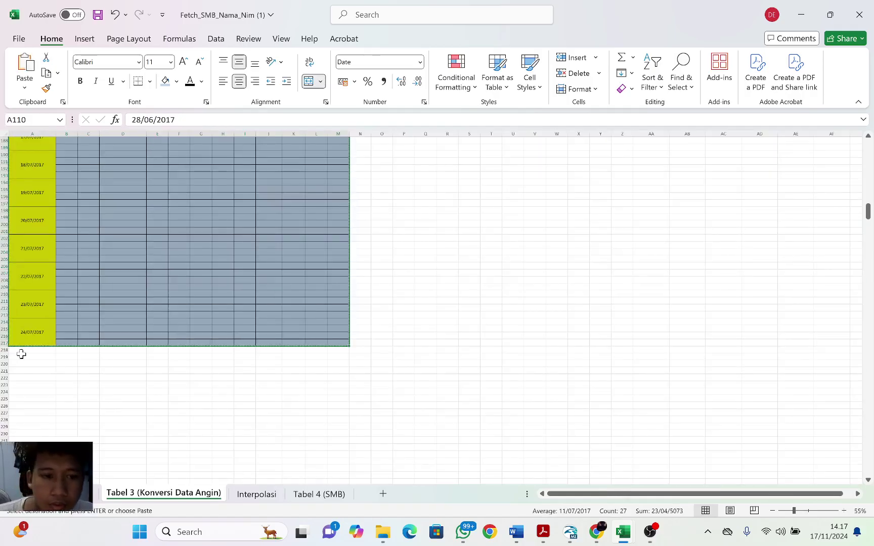
left_click(21, 354)
key("ctrl+v")
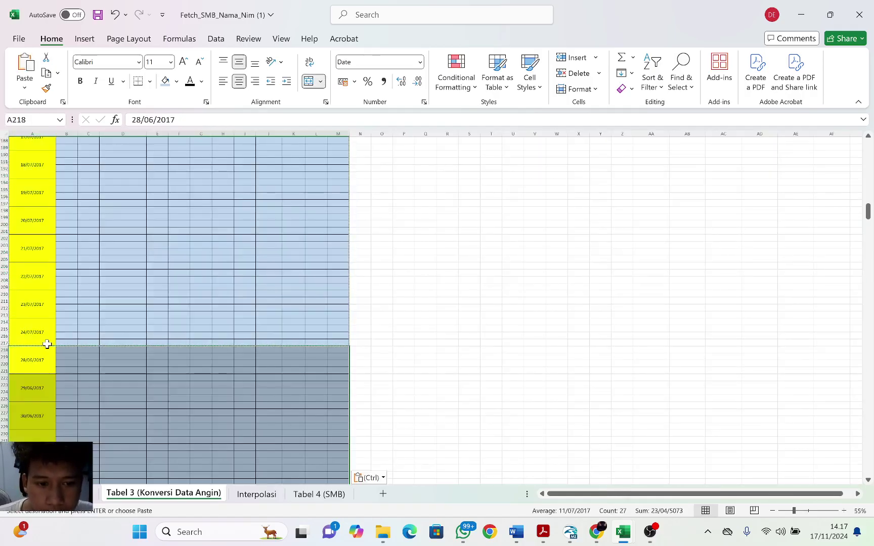
- Continue the Tanggal series from 24/07/2017 over the pasted rows down to 20/08/2017 in row 325
scroll(47, 344, "down", 9)
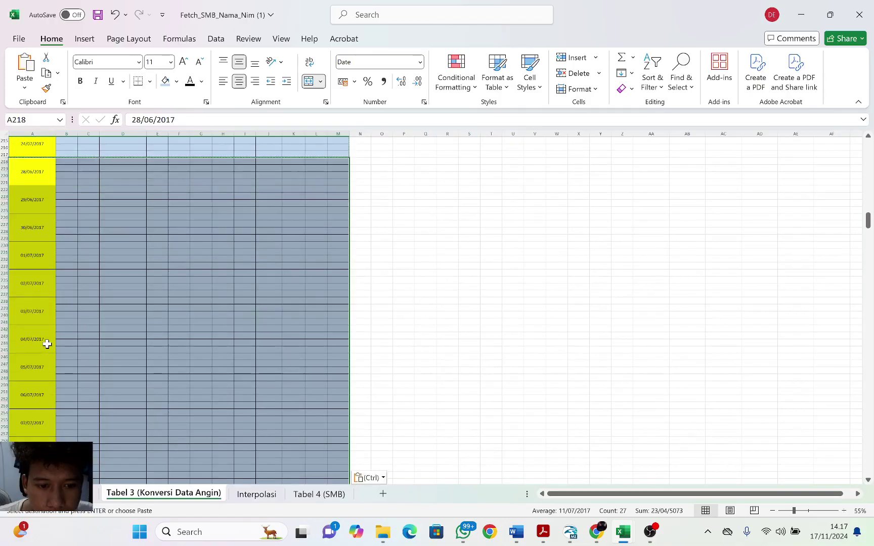
scroll(51, 314, "up", 4)
left_click(30, 228)
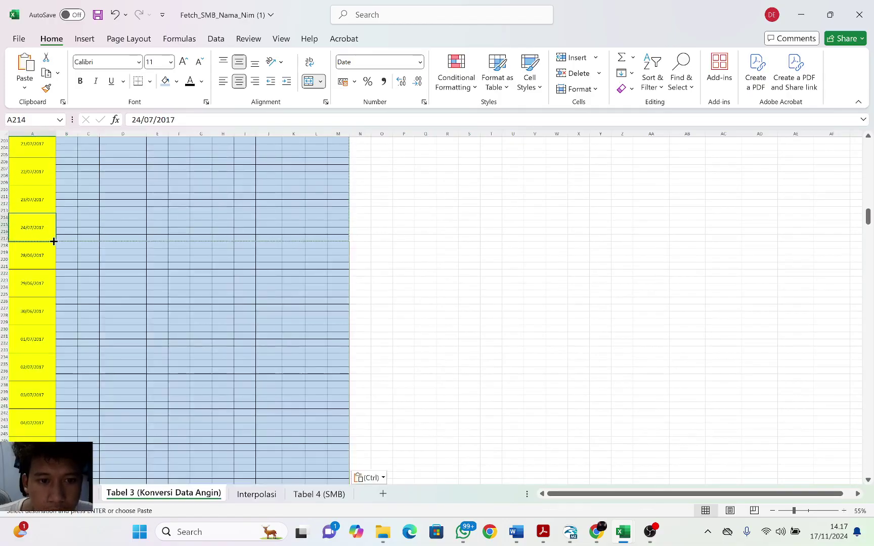
left_click_drag(54, 242, 33, 344)
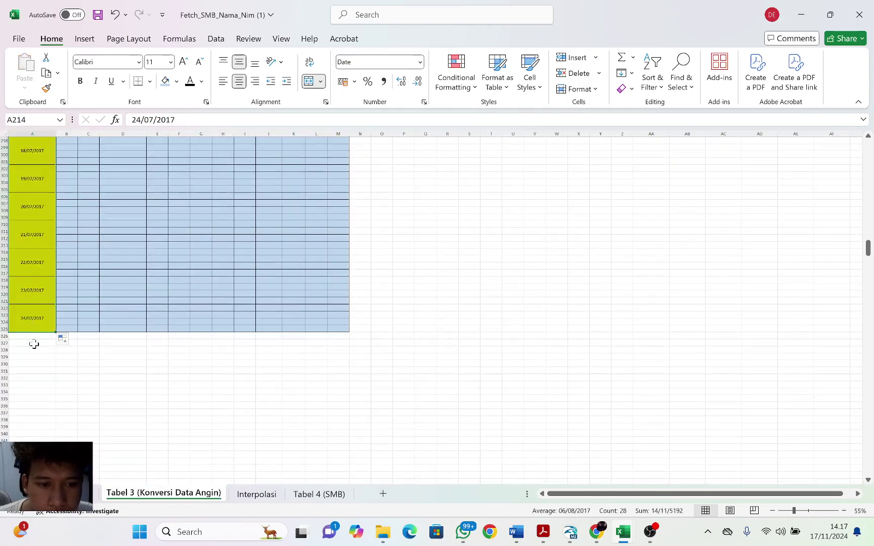
left_click(33, 344)
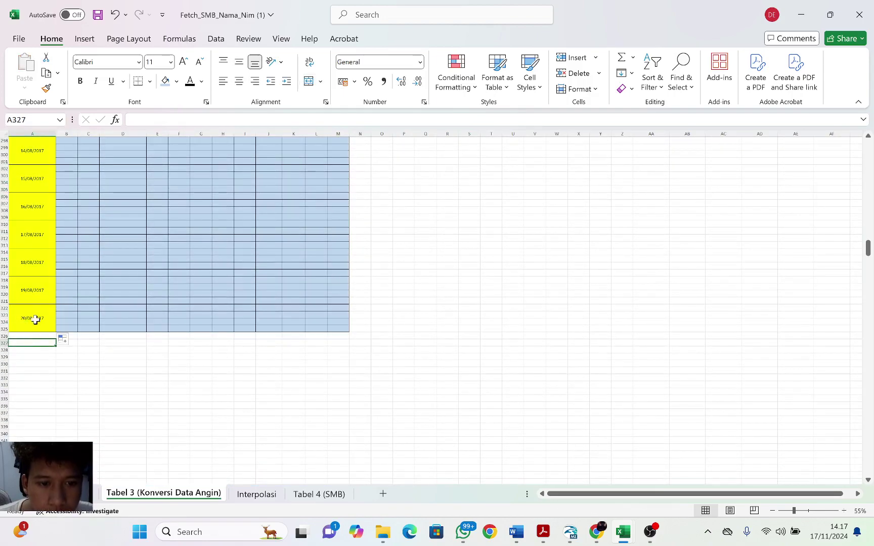
- Copy the table block from 04/08/2017 through 20/08/2017 (A258 to M325) and paste it at A326 to extend the table
scroll(43, 231, "up", 14)
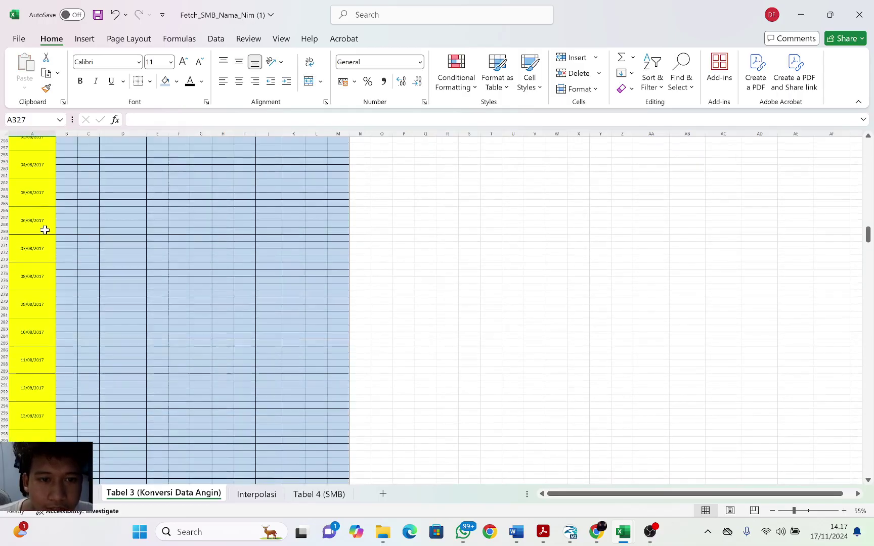
left_click_drag(20, 167, 331, 441)
key("ctrl+c")
scroll(102, 405, "down", 5)
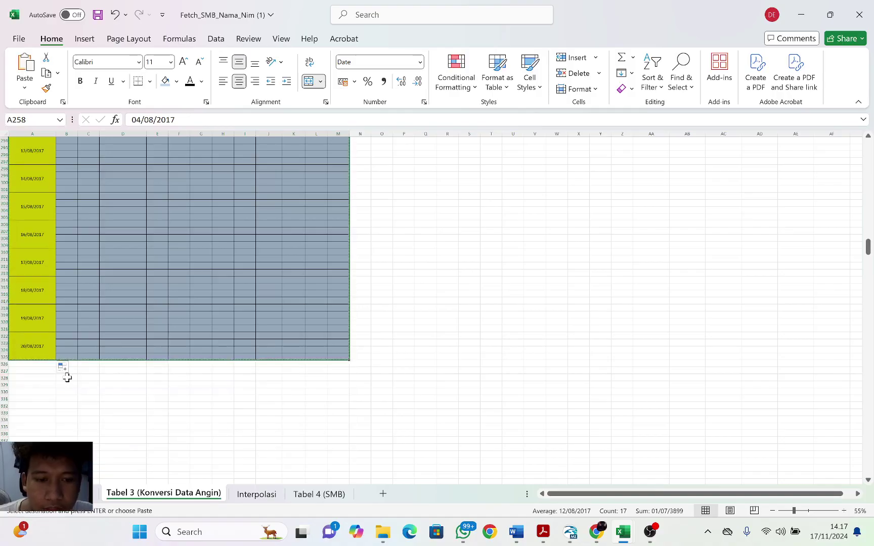
left_click(32, 363)
key("ctrl+v")
scroll(37, 364, "down", 4)
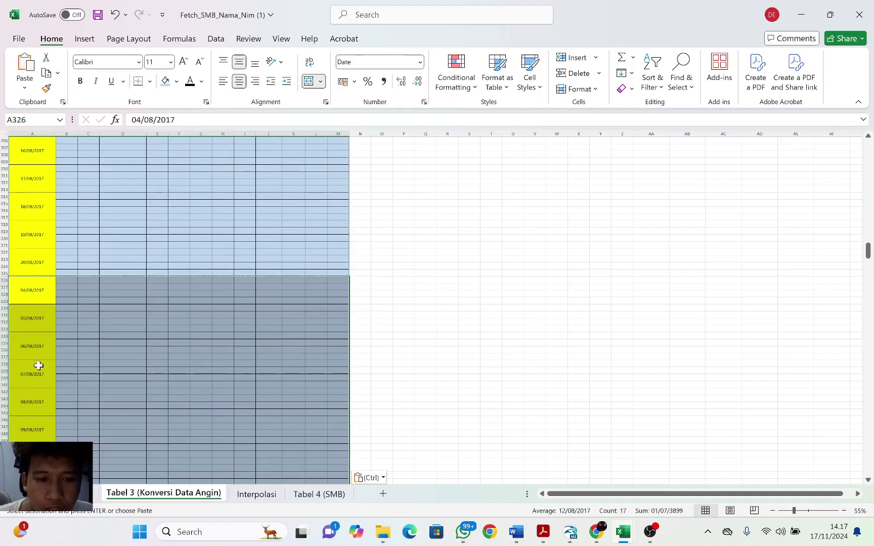
- Continue the Tanggal series from 20/08/2017 over the pasted rows down to 06/09/2017 in row 393
left_click(40, 271)
left_click_drag(53, 270, 33, 435)
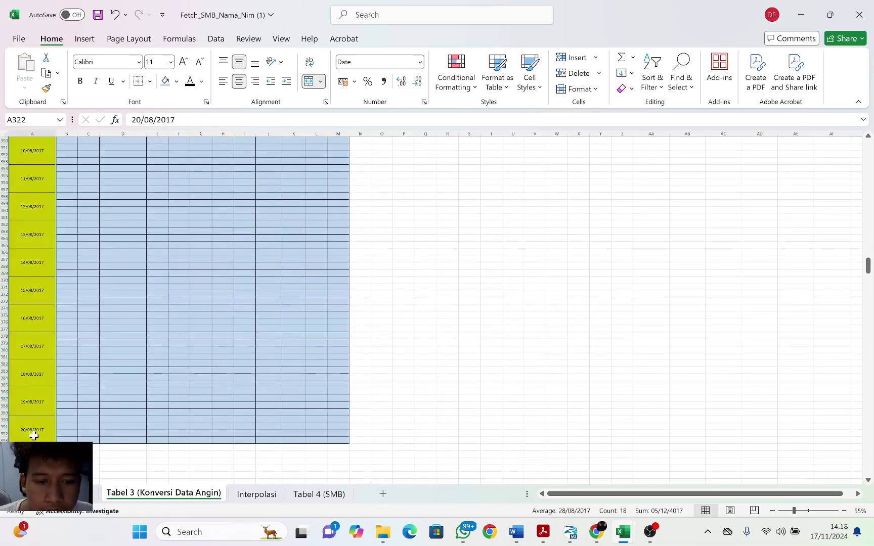
left_click(103, 455)
- Delete the September table cells from 01/09/2017 to 06/09/2017 (A370 to M393) so the table ends at 31/08/2017
scroll(63, 429, "up", 2)
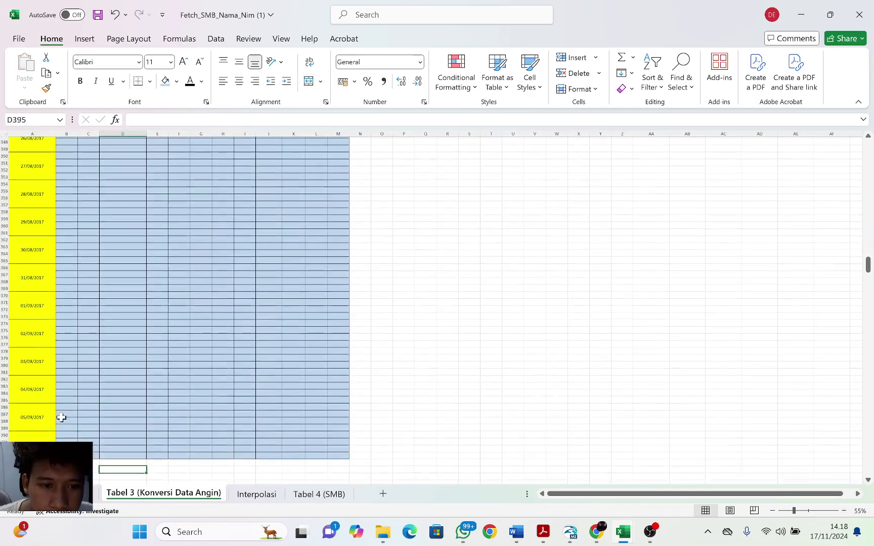
left_click_drag(34, 338, 335, 395)
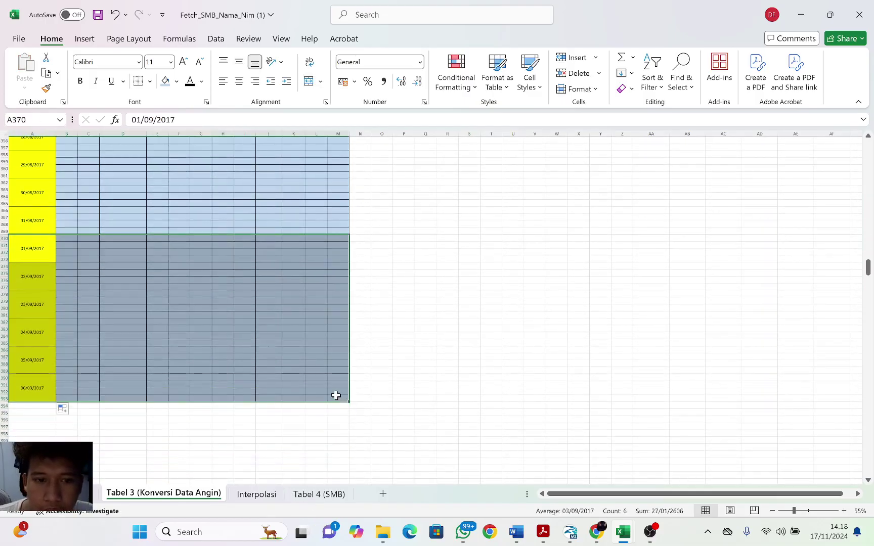
key("Delete")
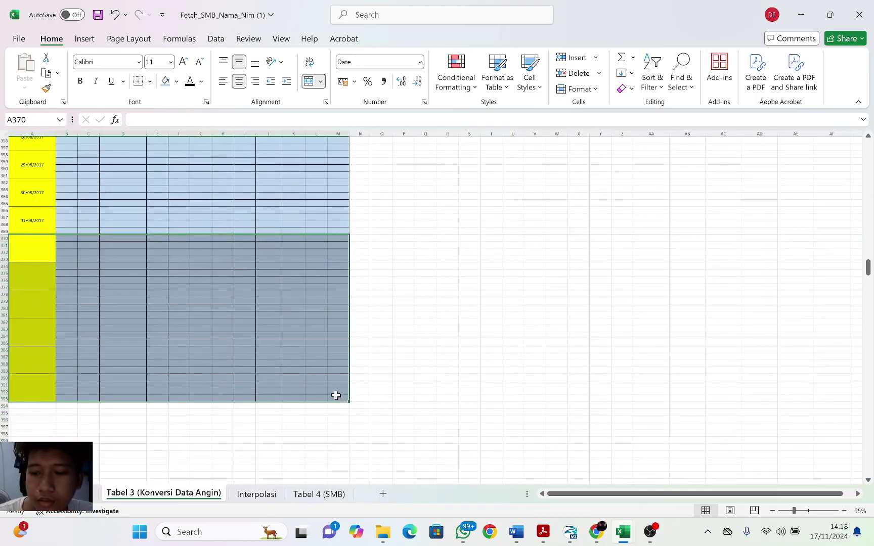
right_click(303, 353)
mouse_move(332, 351)
left_click(337, 285)
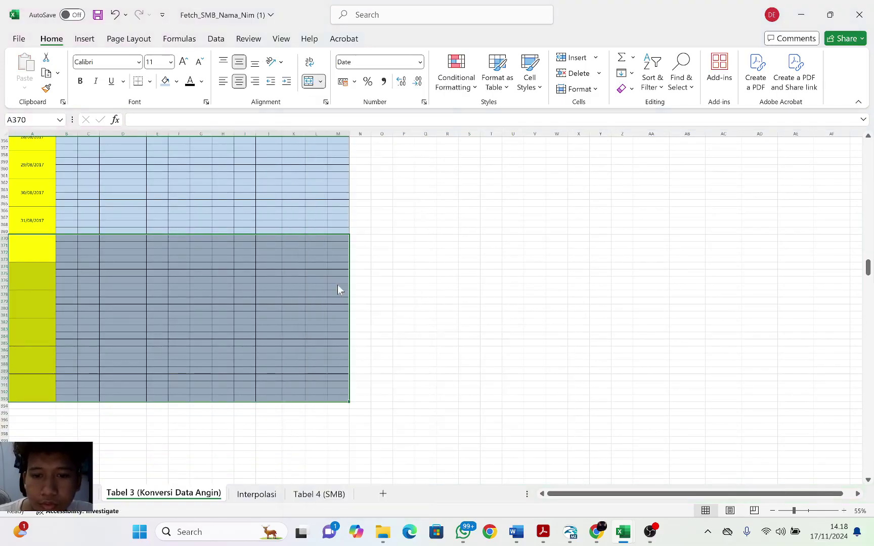
left_click(330, 349)
scroll(157, 292, "up", 5)
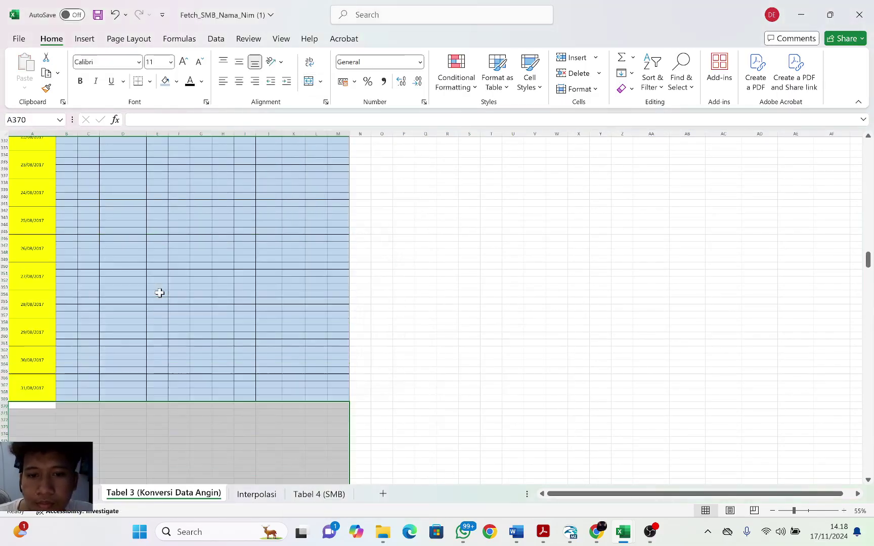
left_click(403, 298)
- Enter the six-hourly times 00:00, 06:00, 12:00 and 18:00 in Waktu cells B2 to B5 for 01/06/2017
scroll(411, 301, "up", 3)
scroll(418, 305, "up", 20)
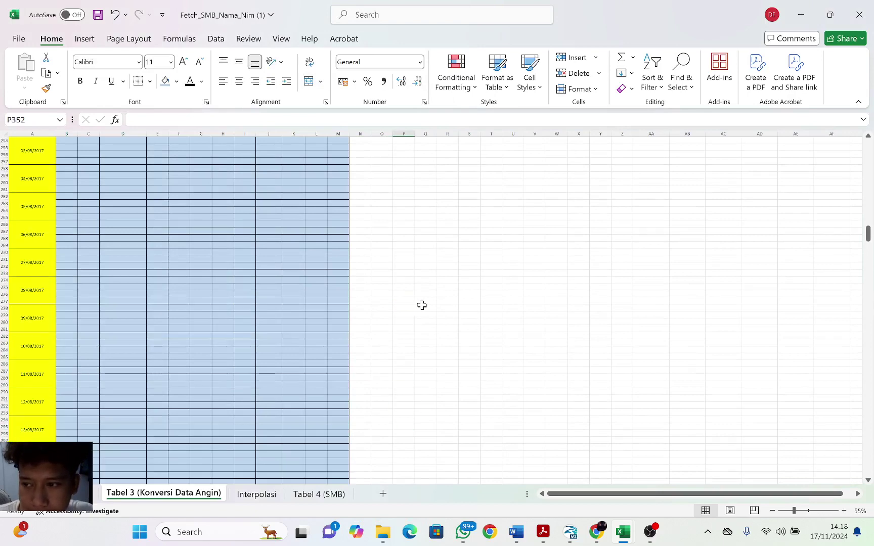
left_click_drag(870, 242, 868, 147)
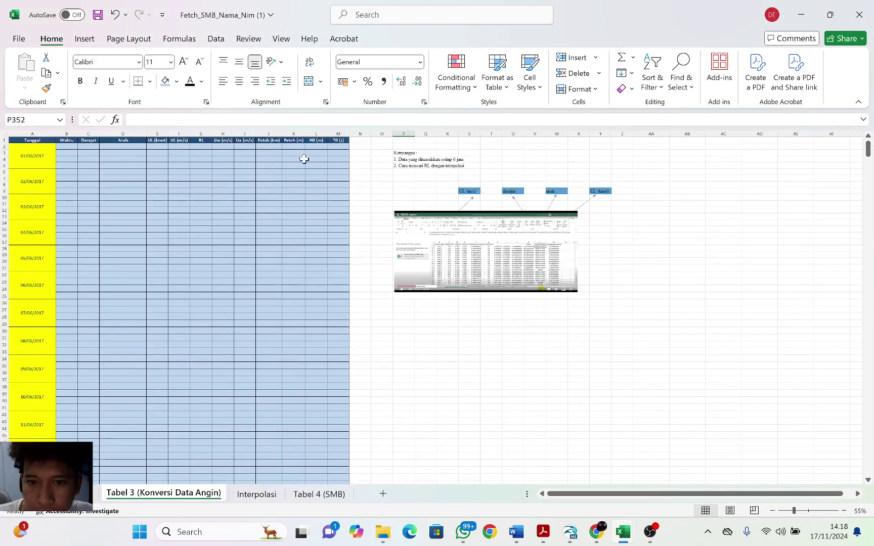
scroll(144, 349, "up", 2)
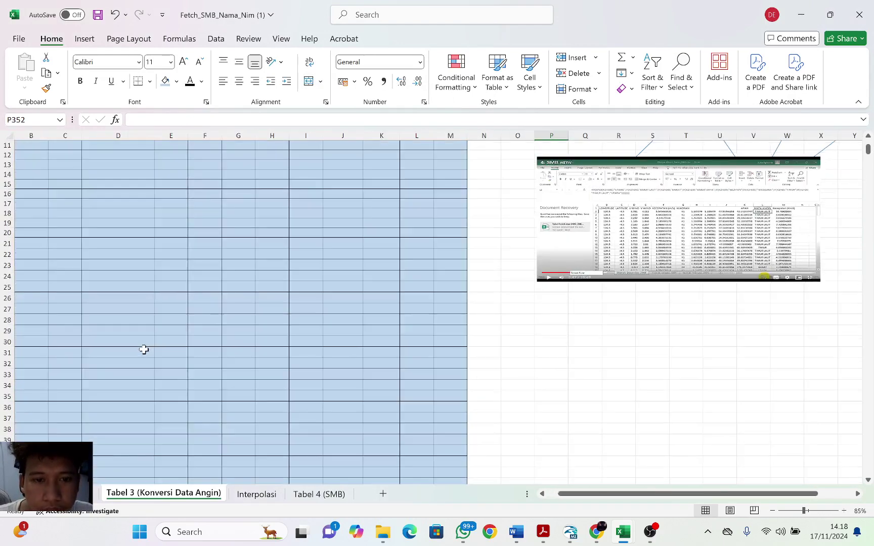
left_click_drag(65, 332, 121, 349)
left_click_drag(580, 499, 569, 500)
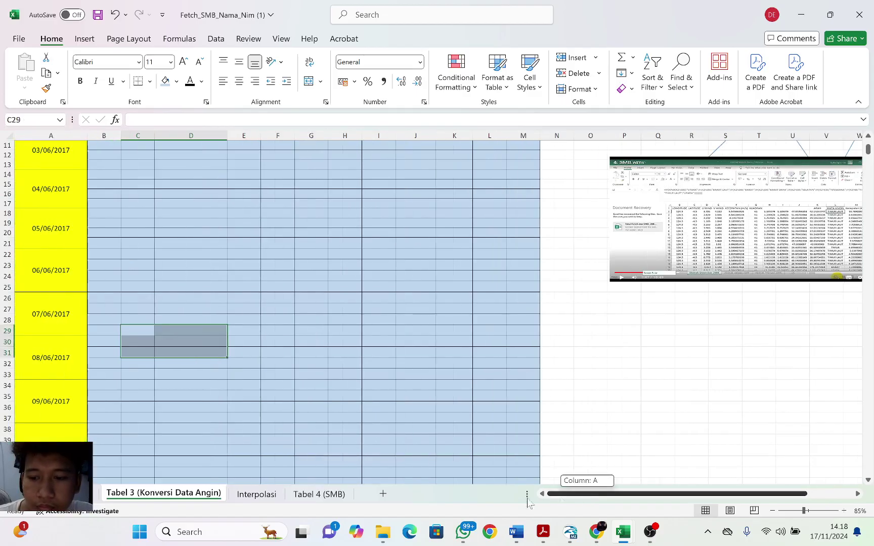
scroll(248, 340, "up", 4)
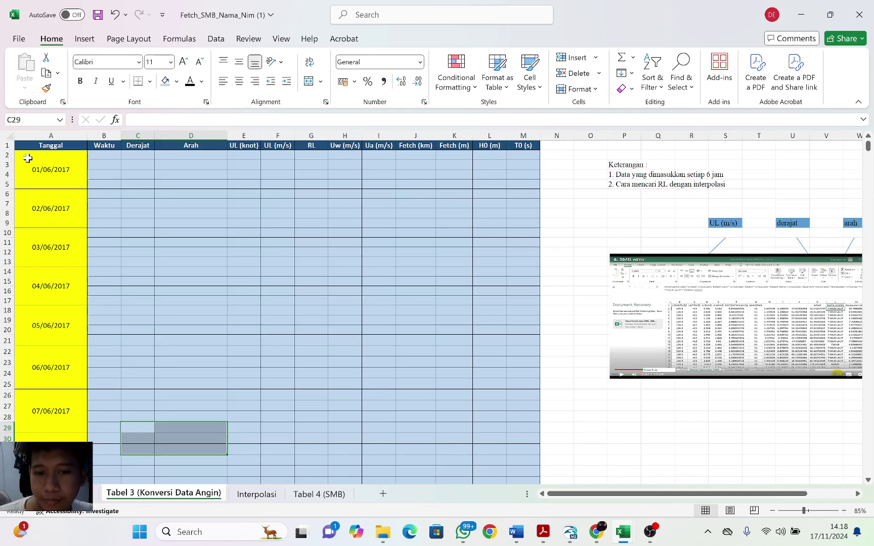
left_click(185, 174)
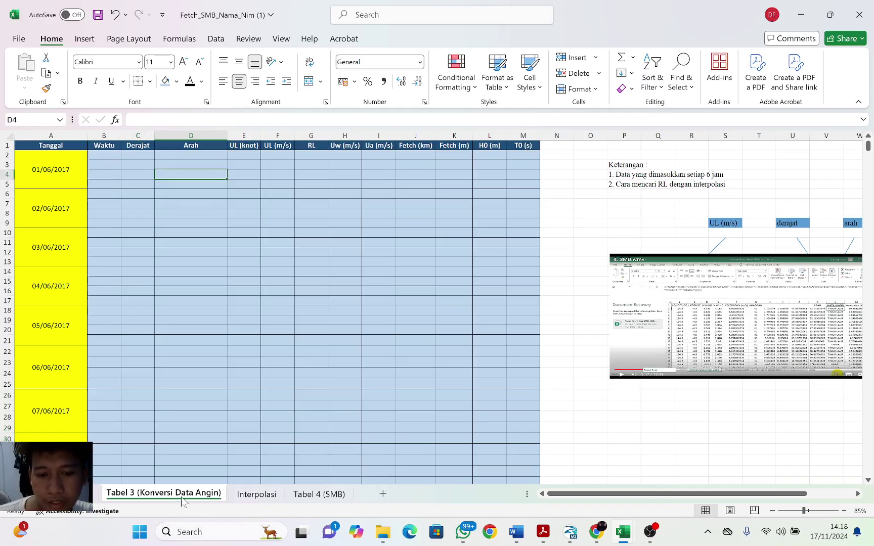
left_click(106, 156)
left_click(106, 166)
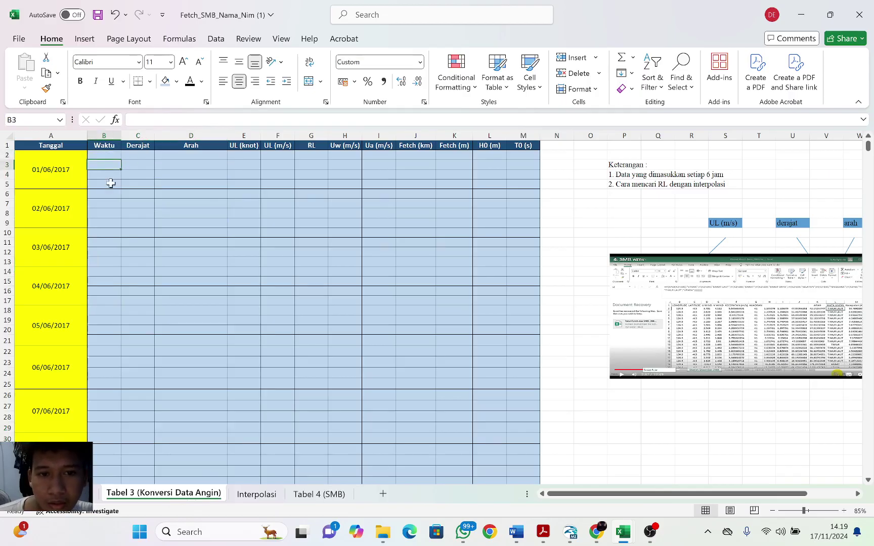
left_click(112, 185)
left_click(99, 156)
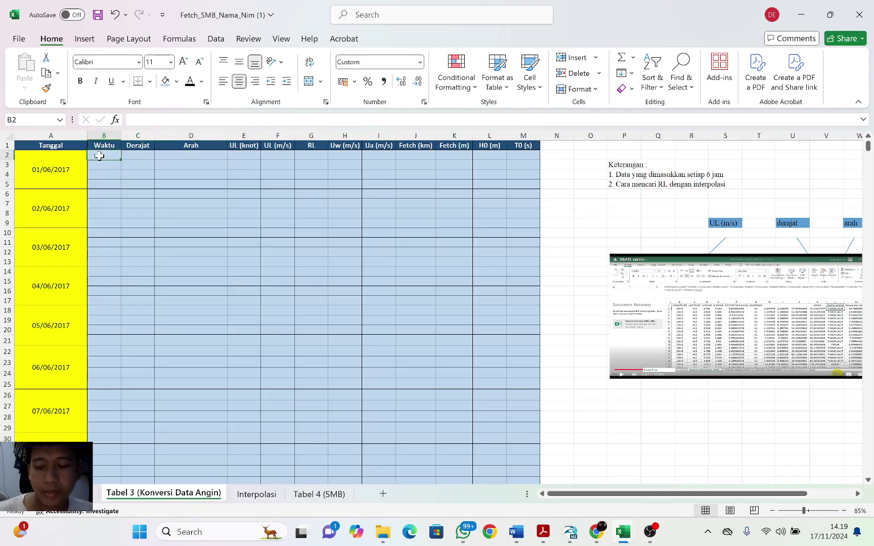
type("00")
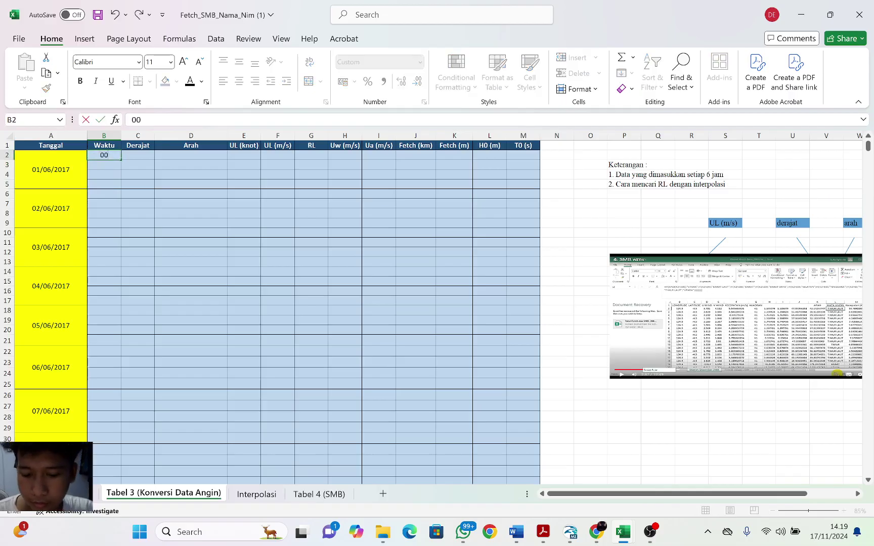
type(":00")
key("Return")
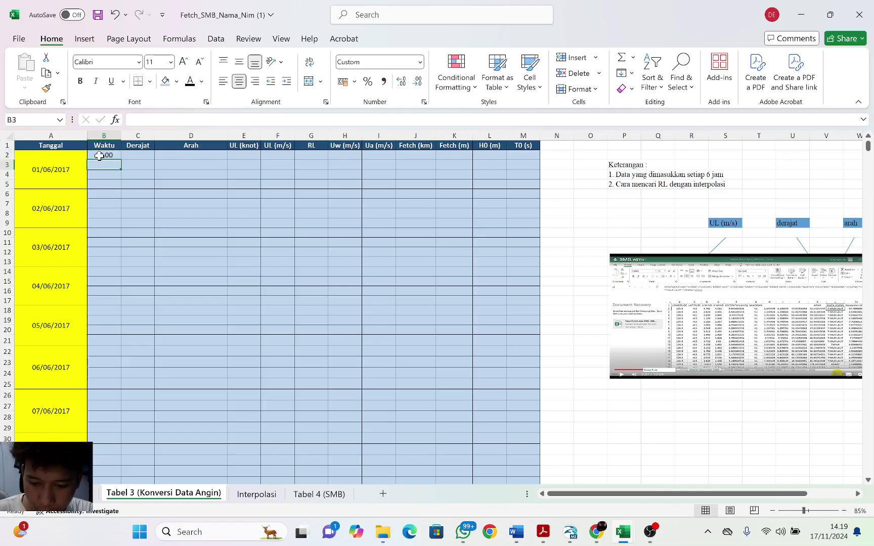
type("06:00")
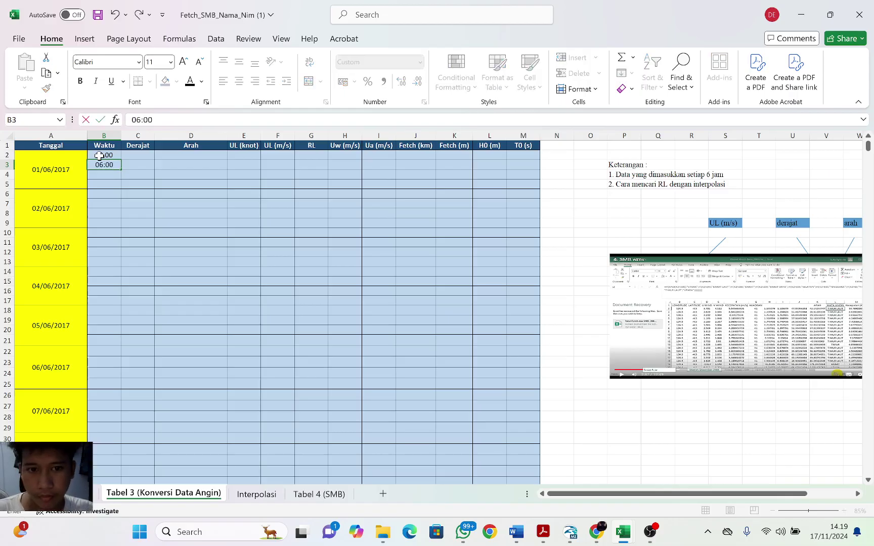
key("Return")
type("12:")
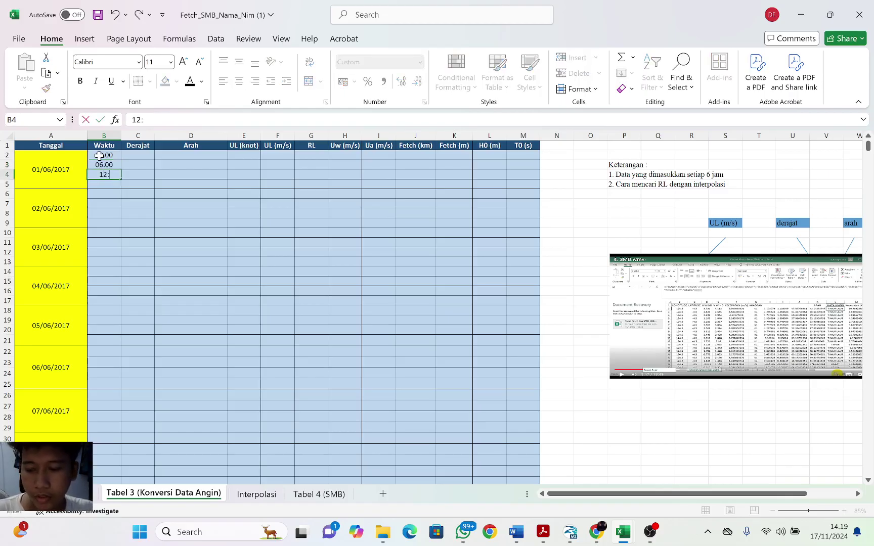
type("00")
key("Return")
type("18")
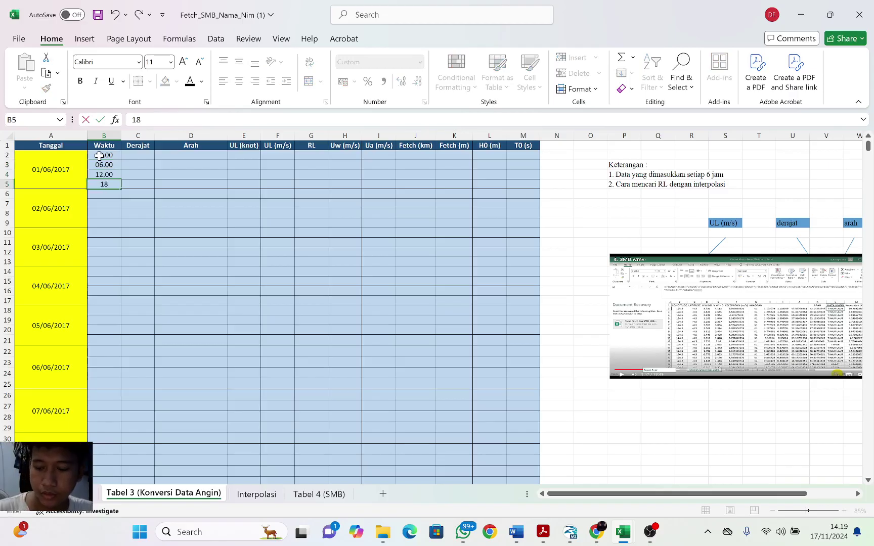
type(":00")
left_click(126, 203)
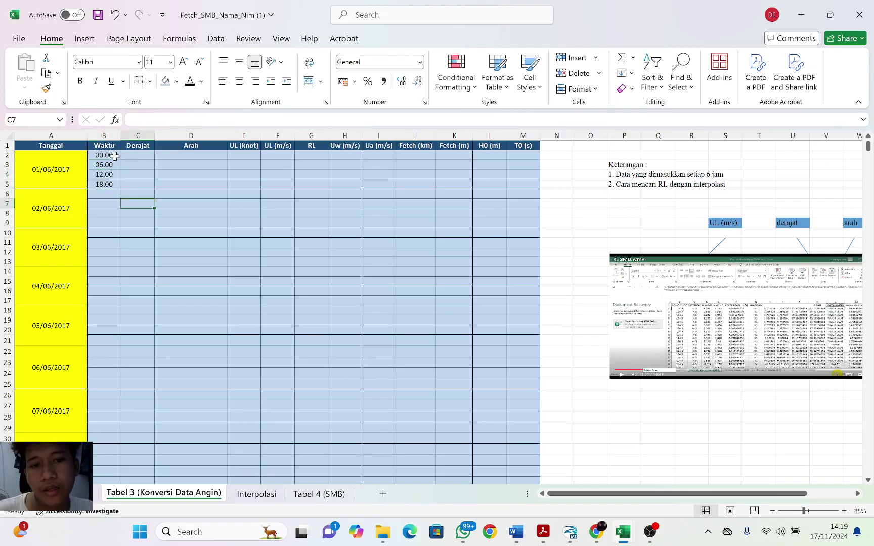
- Fill the four six-hourly times from B2 to B5 down the Waktu column and check the repeating pattern
left_click_drag(114, 157, 117, 190)
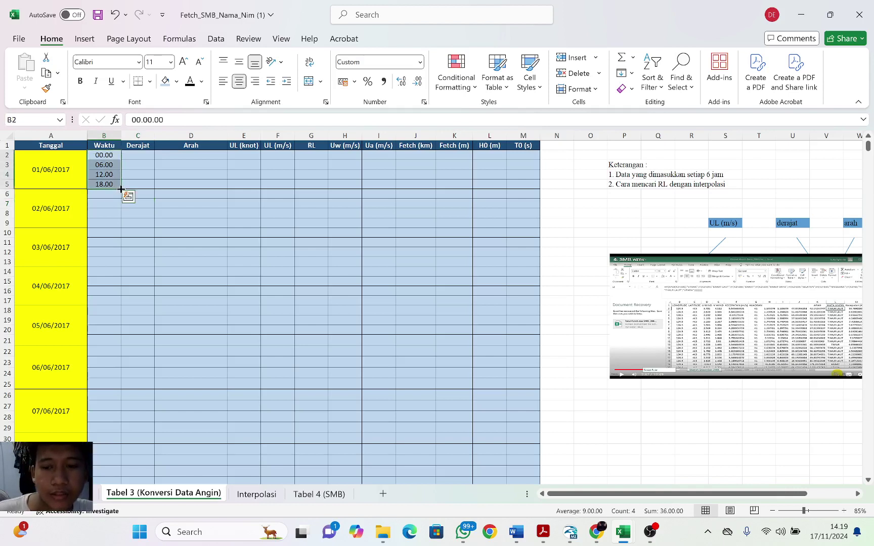
double_click(121, 189)
left_click(138, 184)
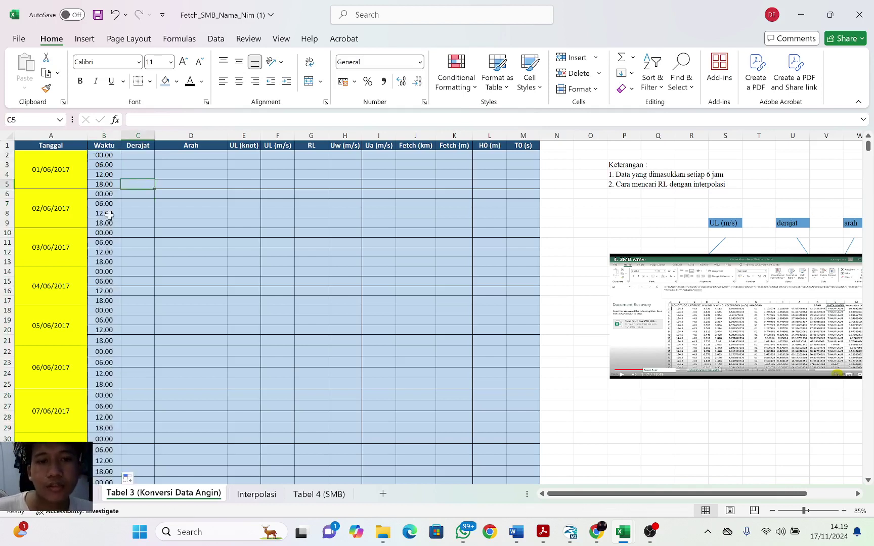
scroll(116, 266, "down", 5)
scroll(116, 267, "down", 6)
scroll(116, 266, "up", 11)
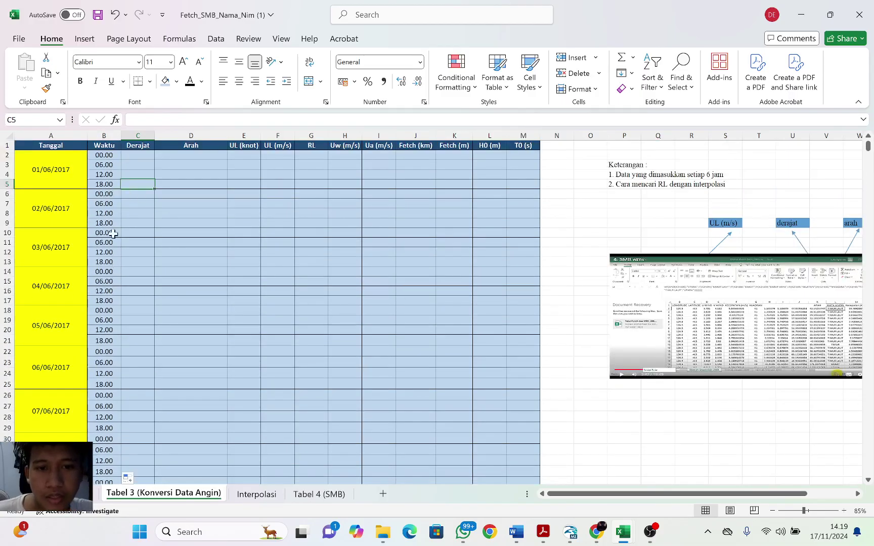
- Select the first Derajat cell C2, then switch to the Book1 workbook and examine its wind direction and knot speed columns
left_click(126, 155)
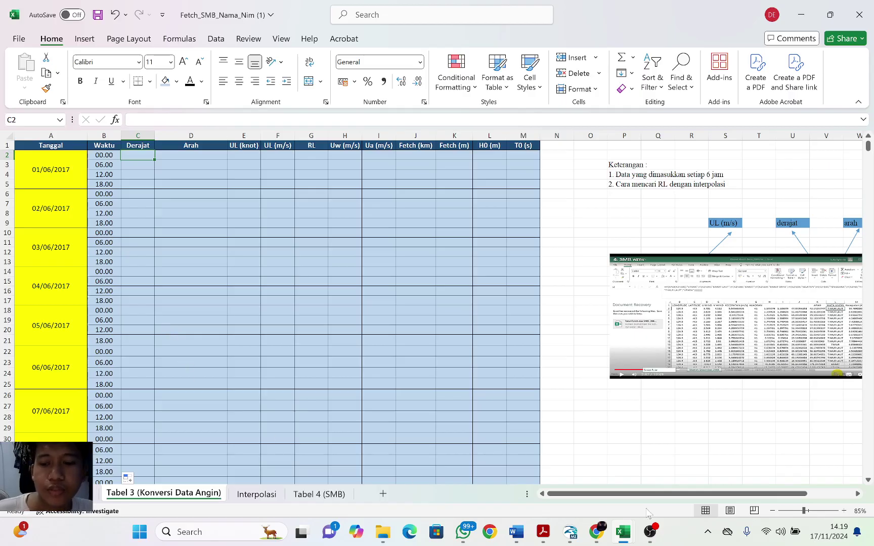
mouse_move(622, 534)
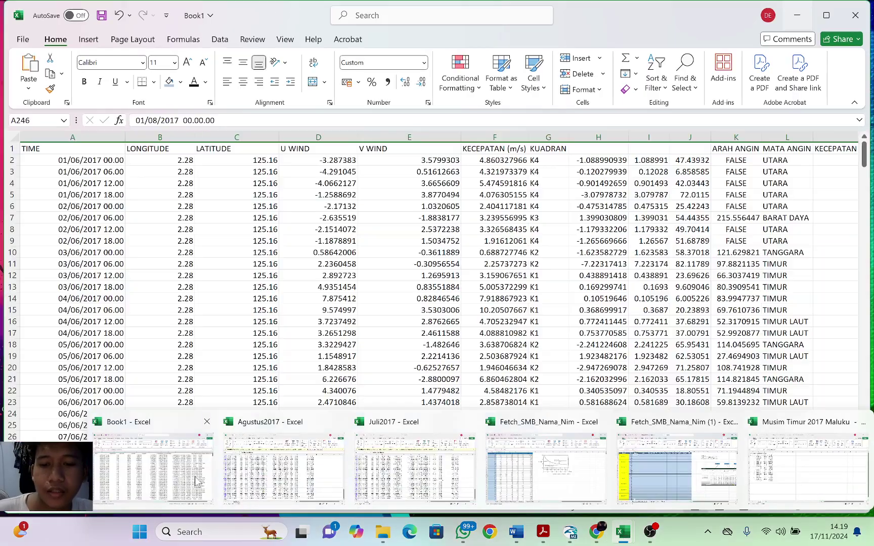
left_click(196, 481)
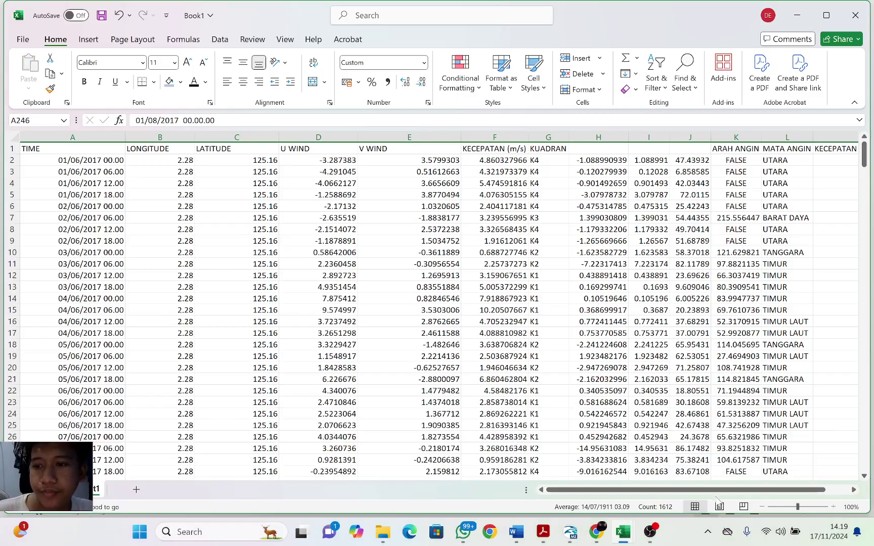
left_click_drag(718, 491, 739, 497)
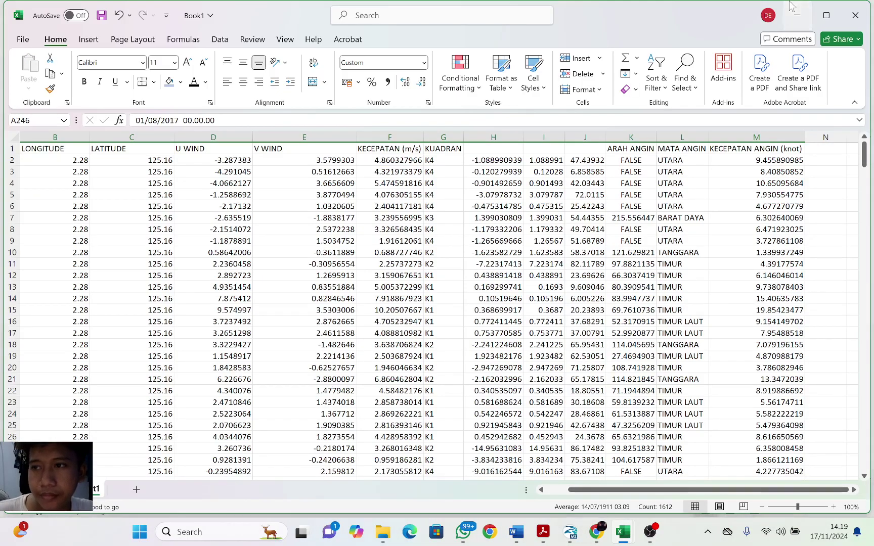
left_click(797, 15)
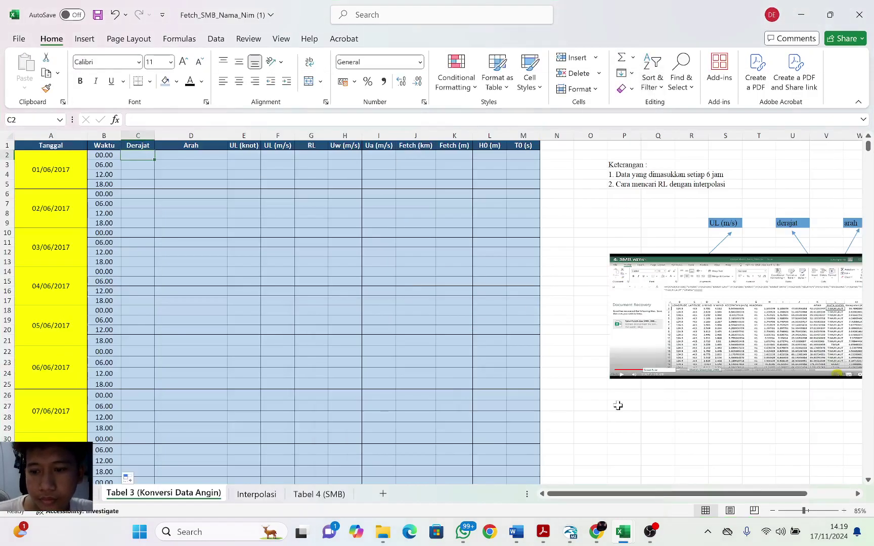
mouse_move(623, 530)
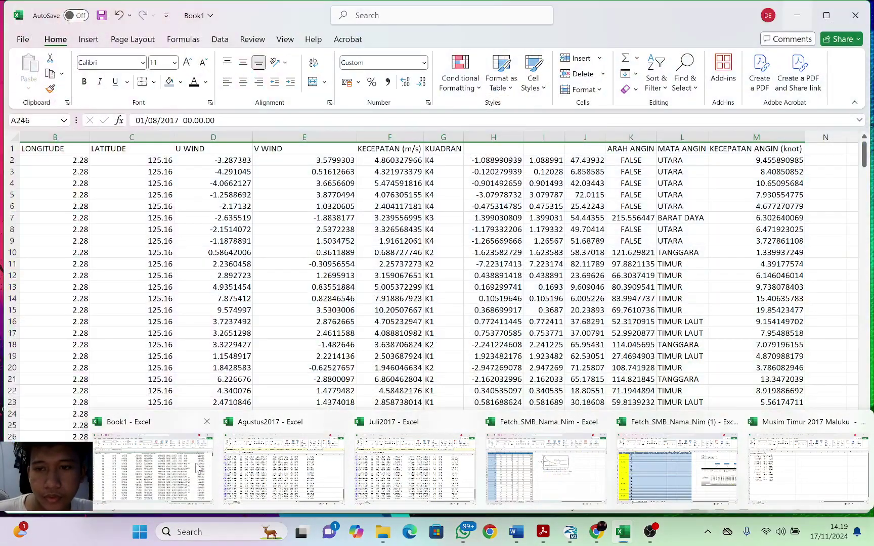
left_click(197, 468)
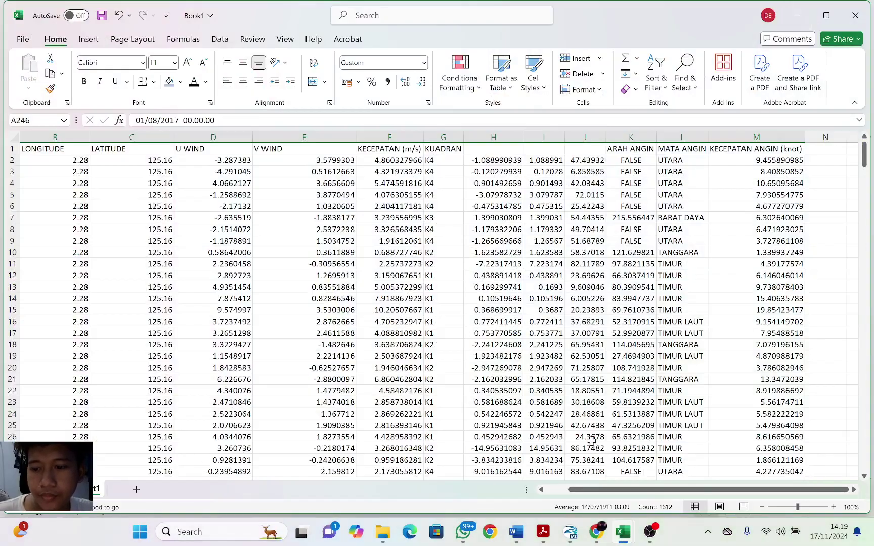
left_click(650, 532)
left_click(860, 401)
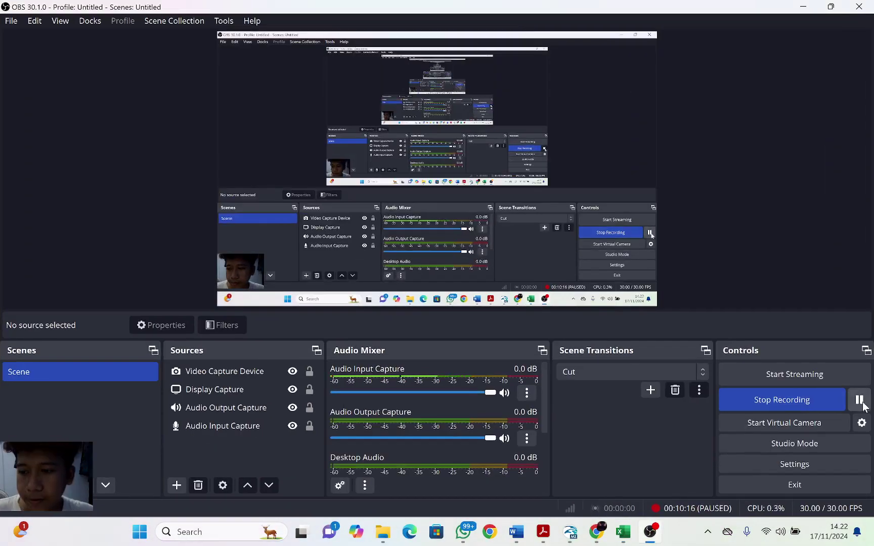
left_click(860, 401)
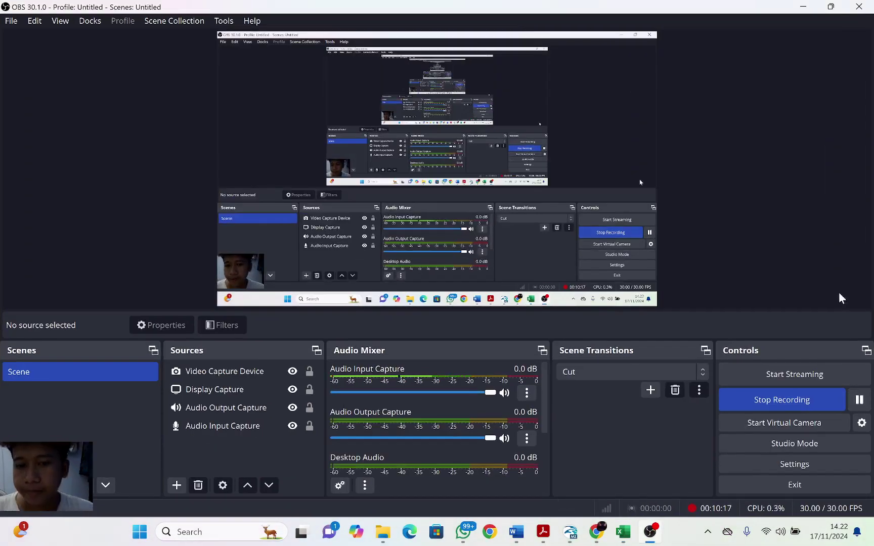
- Switch back to the Fetch_SMB_Nama_Nim (1) workbook and select the first Derajat cell C2 in Tabel 3
left_click(800, 6)
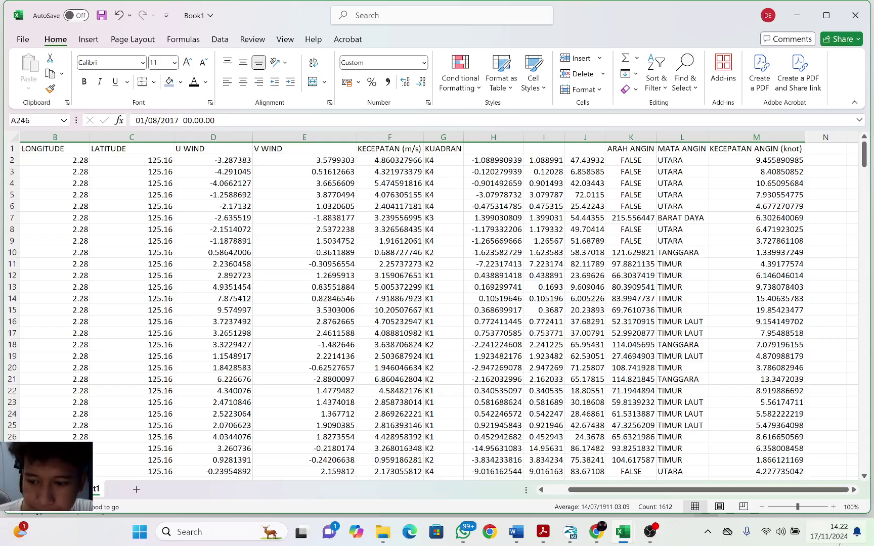
mouse_move(624, 537)
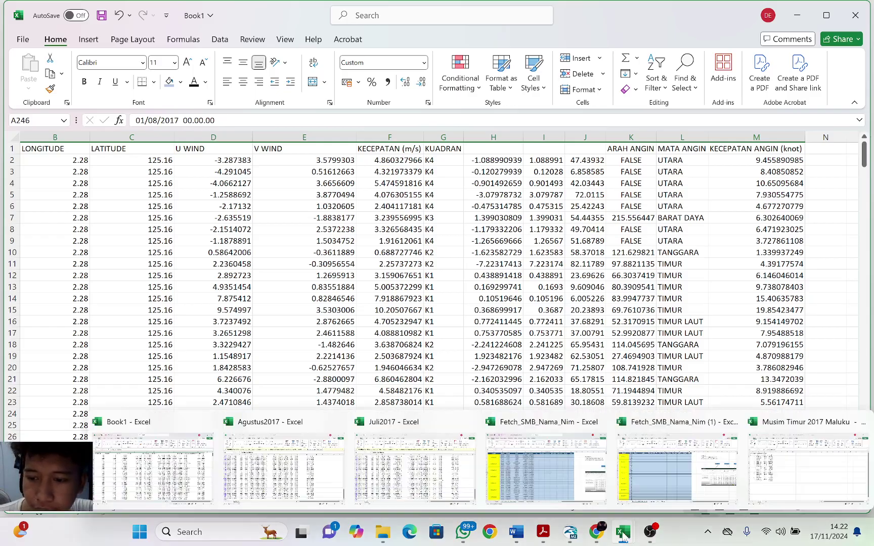
left_click(676, 488)
left_click(138, 154)
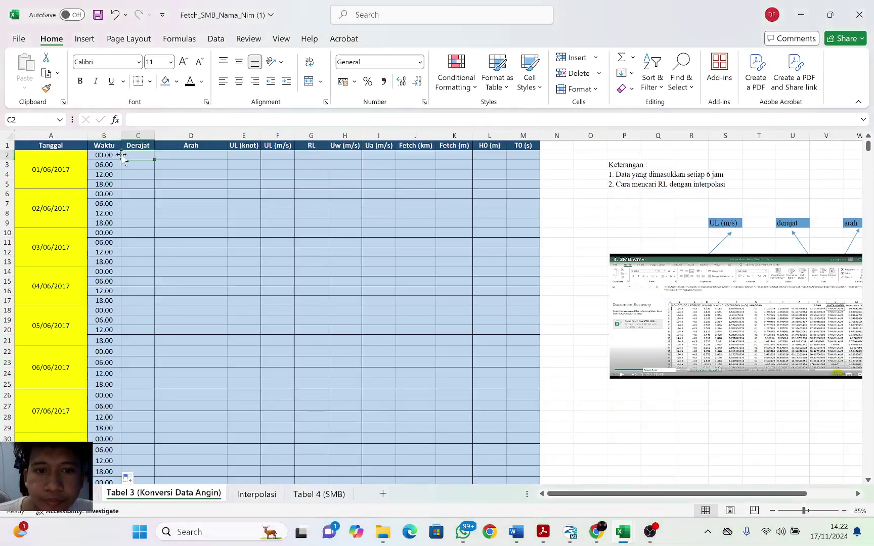
- Switch to the Juli2017 workbook and copy its ARAH ANGIN values from K3 down to the last row
mouse_move(623, 534)
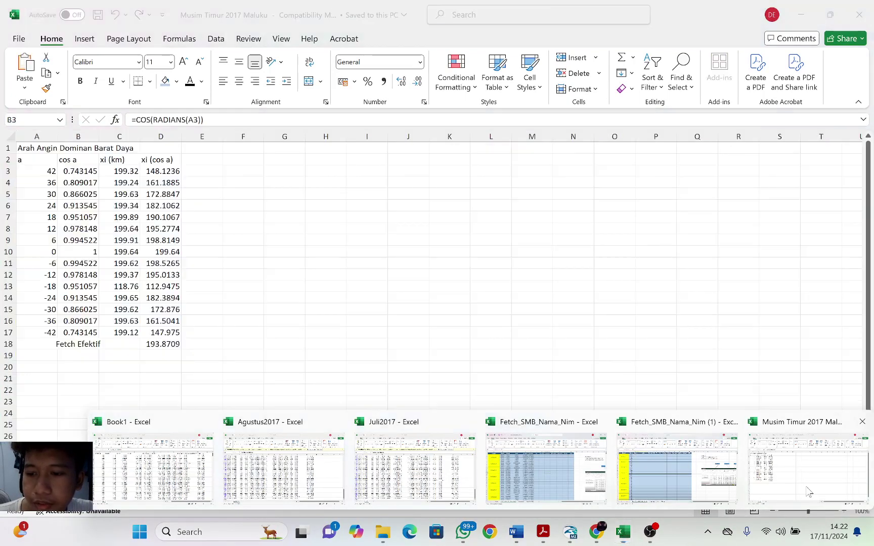
left_click(414, 471)
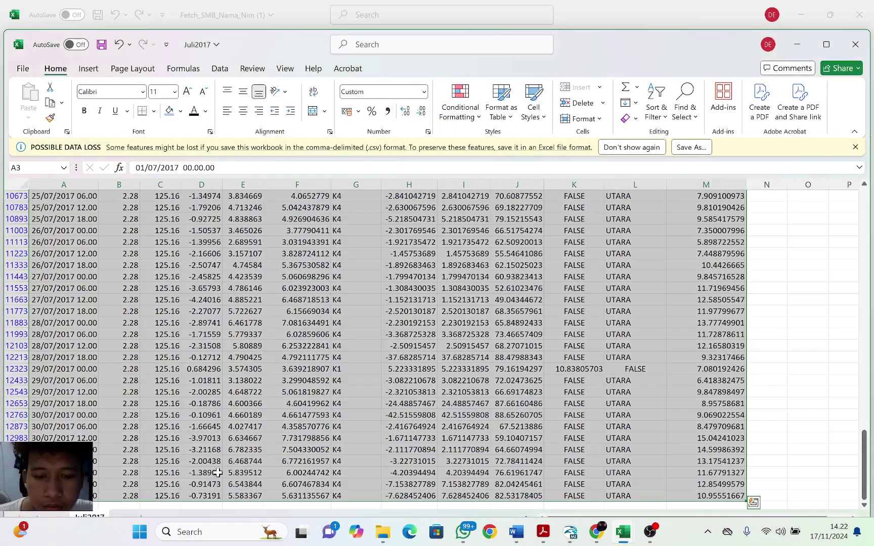
scroll(580, 306, "up", 7)
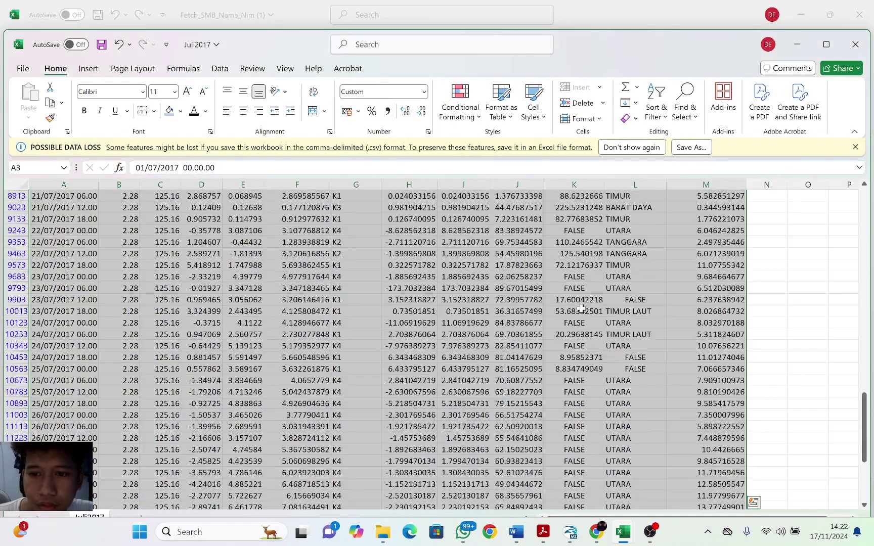
left_click_drag(862, 429, 862, 238)
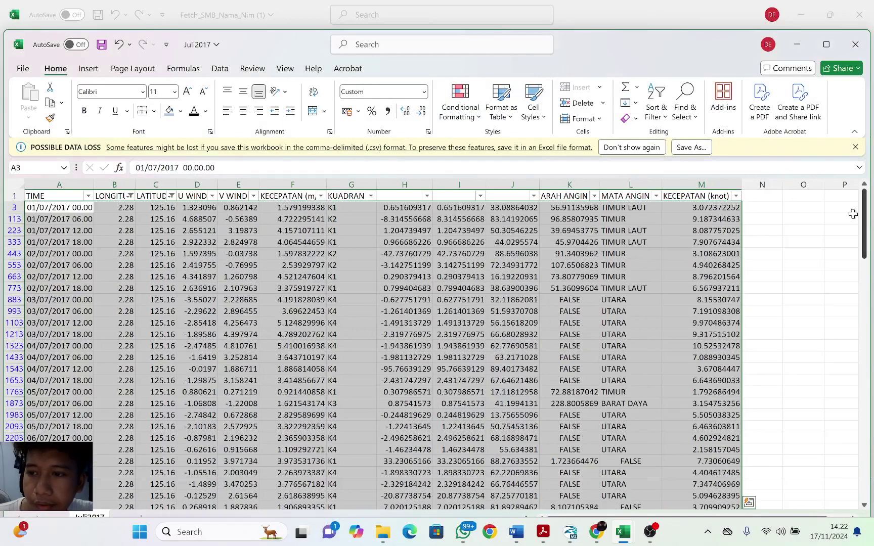
left_click(513, 241)
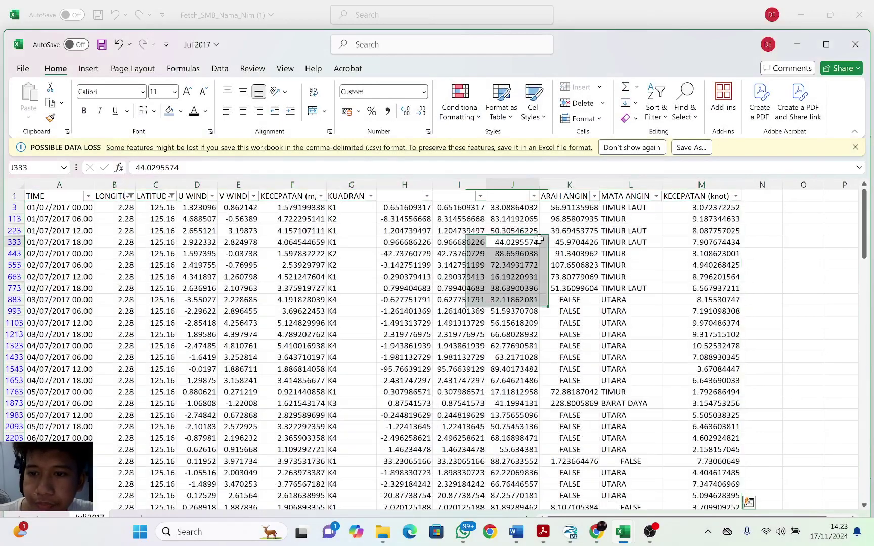
left_click(571, 209)
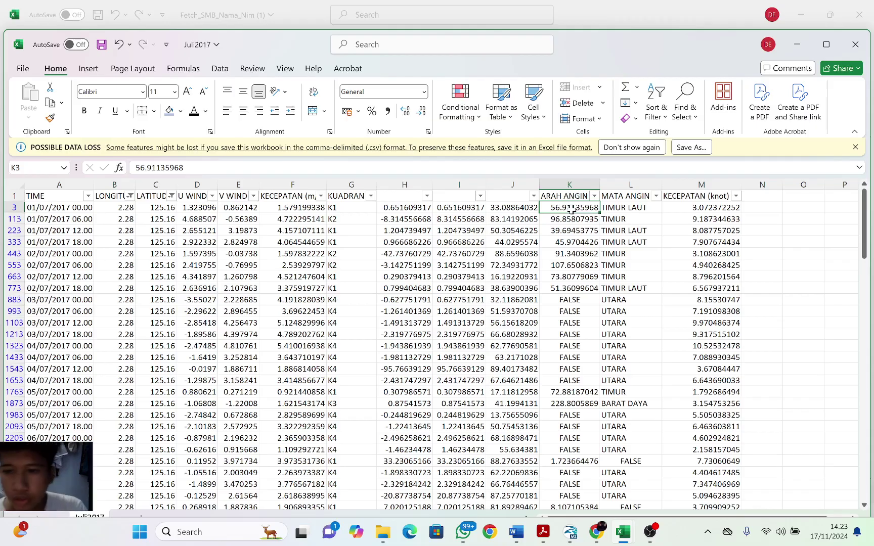
key("ctrl+shift+Down")
key("ctrl+c")
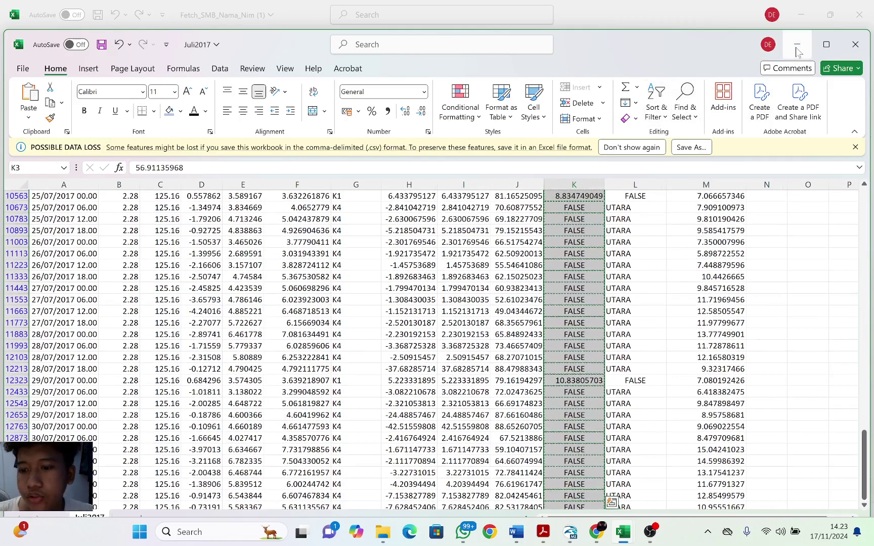
- Paste the copied wind direction degrees as values into Tabel 3's Derajat column, starting at C2
left_click(798, 45)
right_click(134, 157)
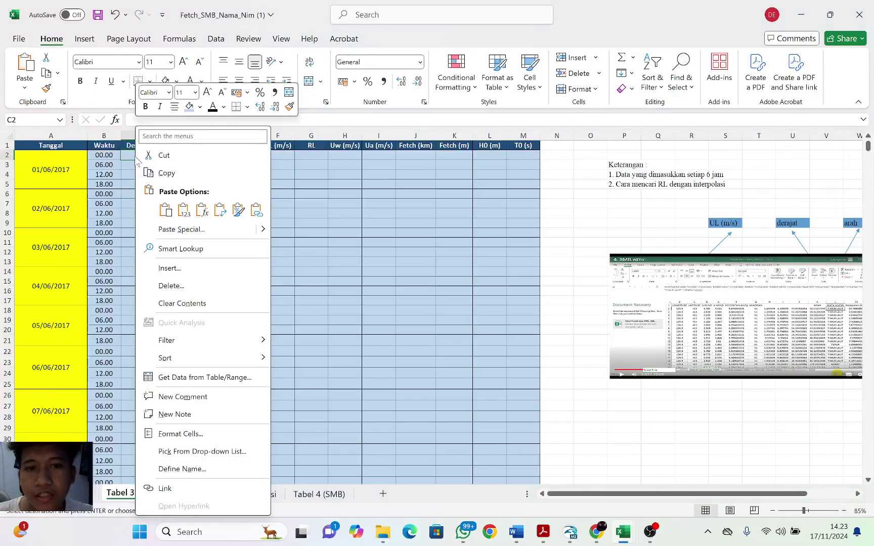
left_click(183, 207)
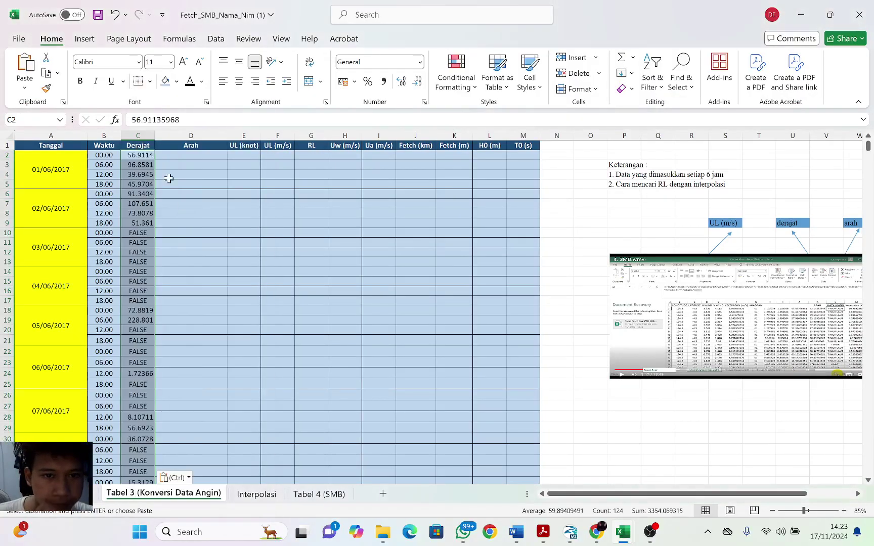
- Select the first Arah cell D2, then copy Book1's MATA ANGIN column from L2 down to the last row
left_click(170, 156)
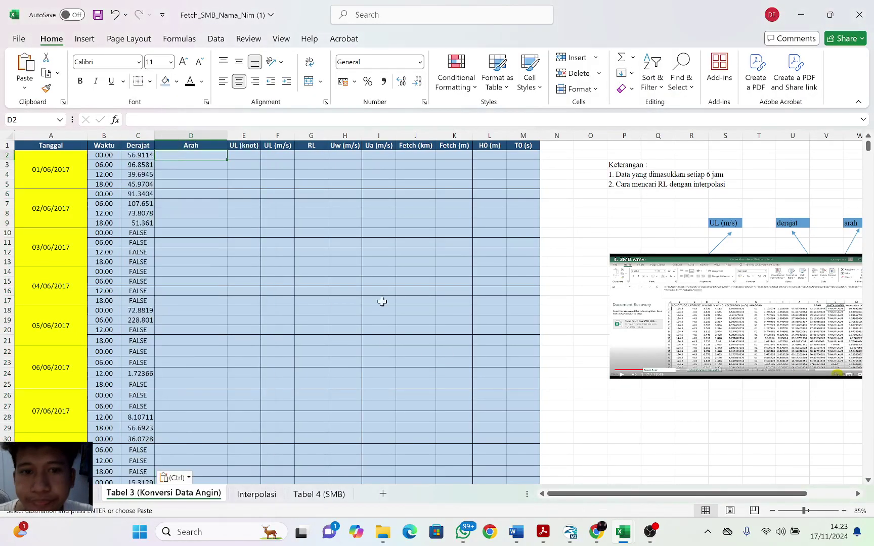
mouse_move(620, 530)
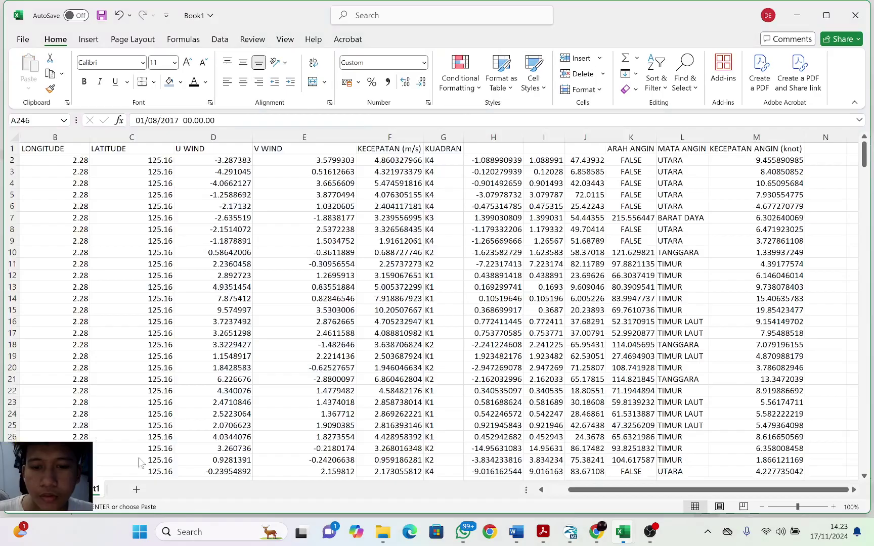
left_click(118, 459)
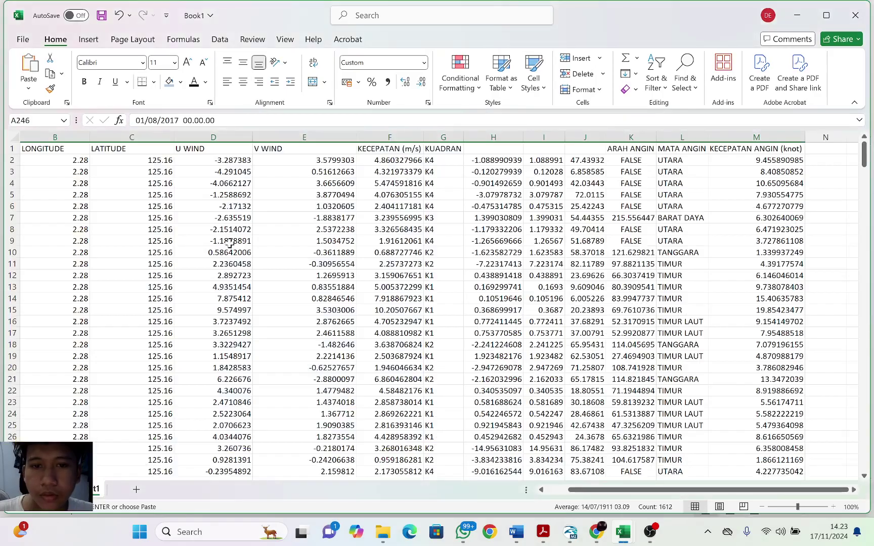
left_click(673, 158)
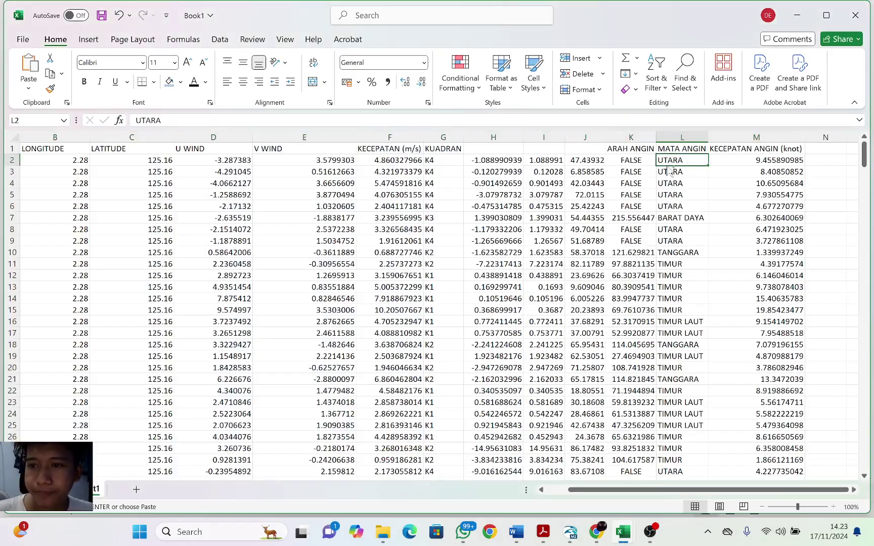
key("ctrl+shift+Down")
key("ctrl+v")
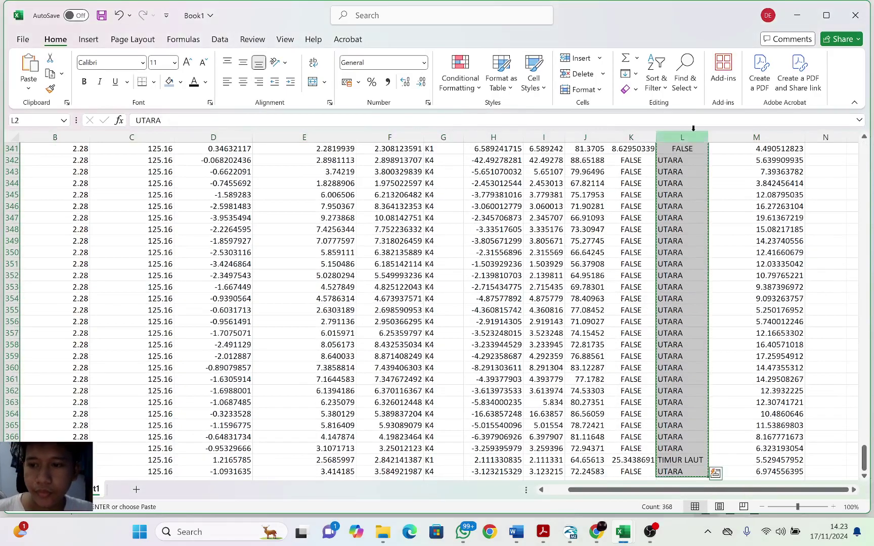
- Paste the copied compass directions as values into Tabel 3's Arah column, starting at D2
key("alt+Tab")
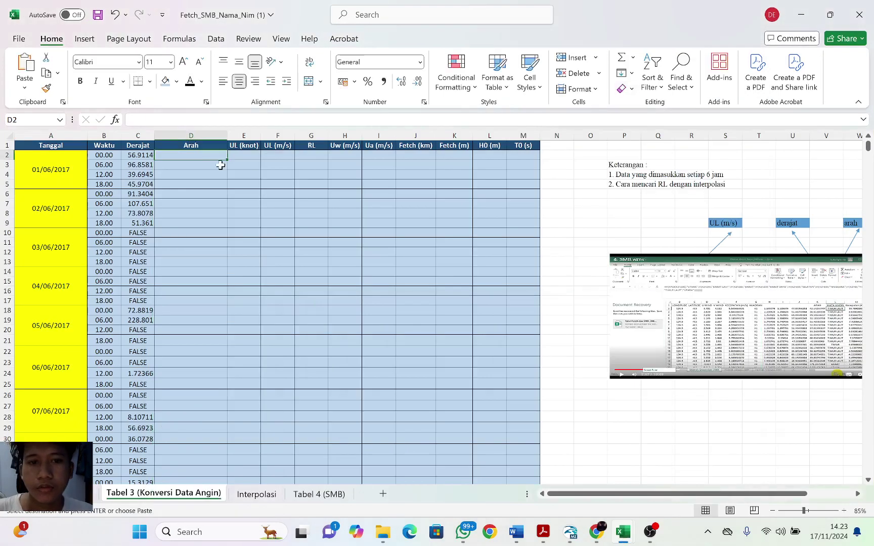
right_click(184, 154)
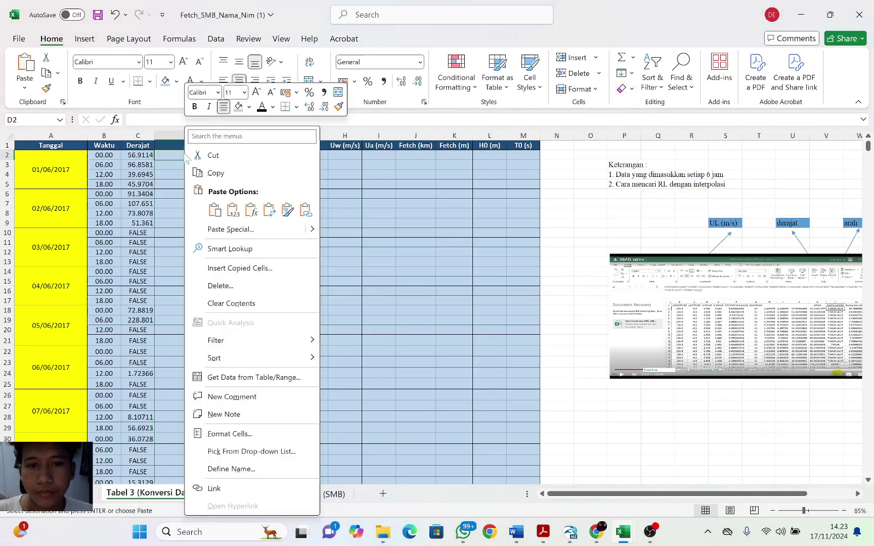
left_click(232, 210)
- Select the first UL (knot) cell E2, then copy Book1's KECEPATAN ANGIN (knot) column from M2 down to the last row
left_click(244, 155)
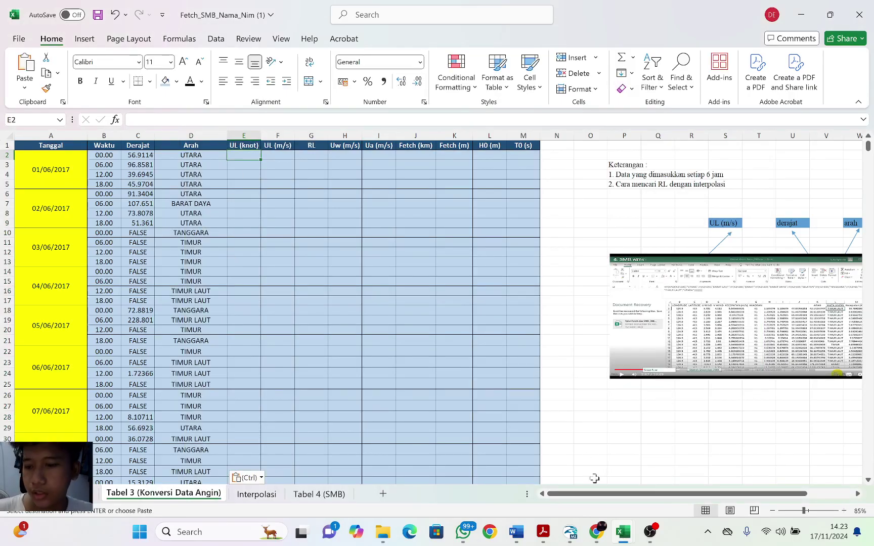
mouse_move(622, 530)
left_click(147, 475)
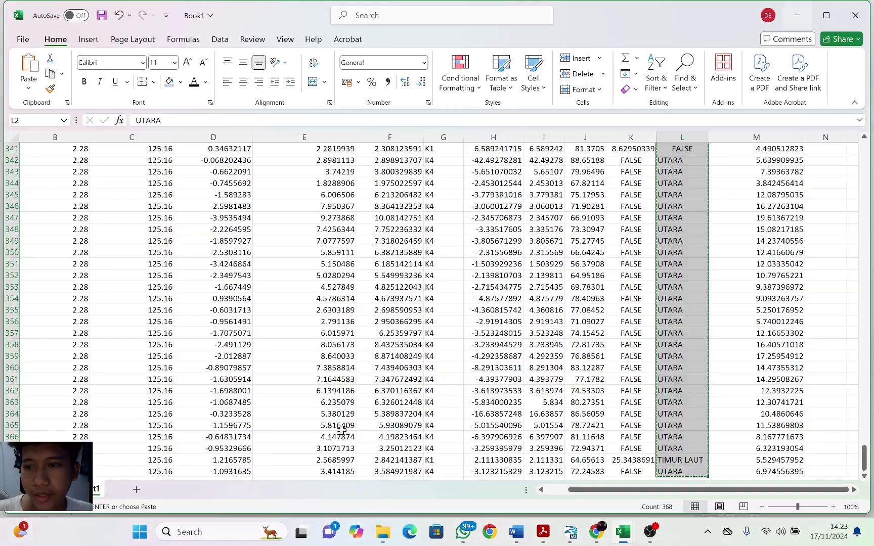
scroll(678, 326, "up", 5)
scroll(867, 436, "up", 20)
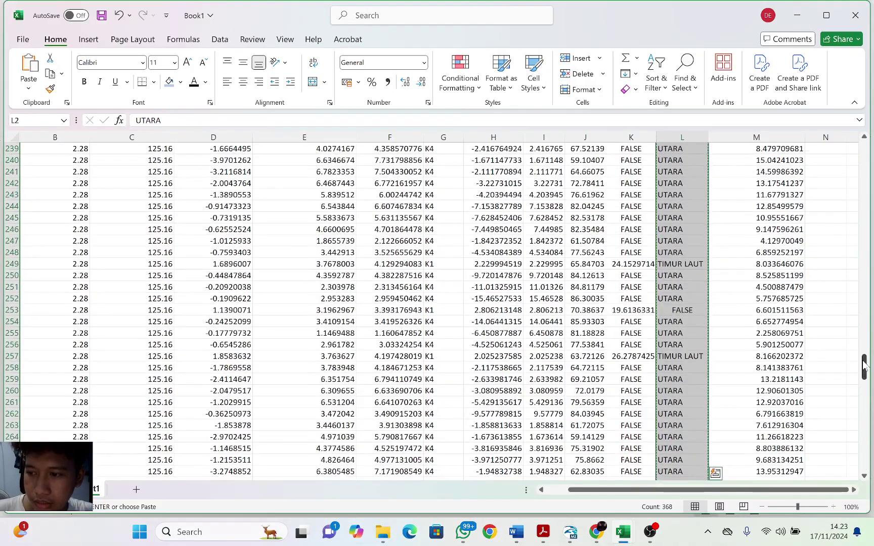
left_click_drag(864, 375, 865, 149)
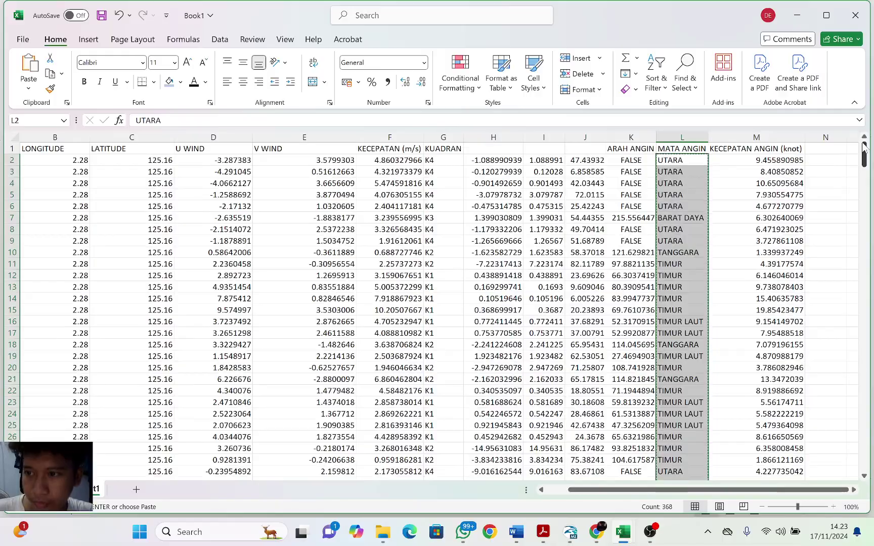
left_click(758, 158)
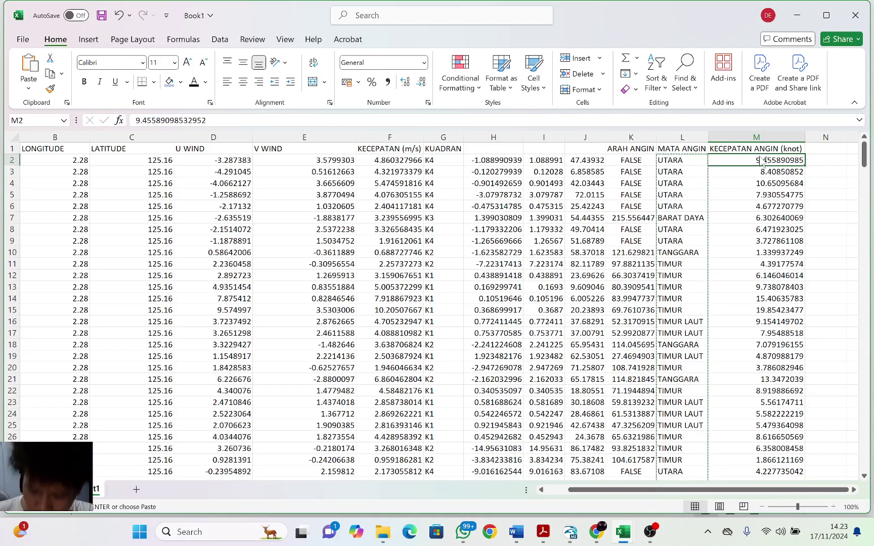
key("ctrl+shift+Down")
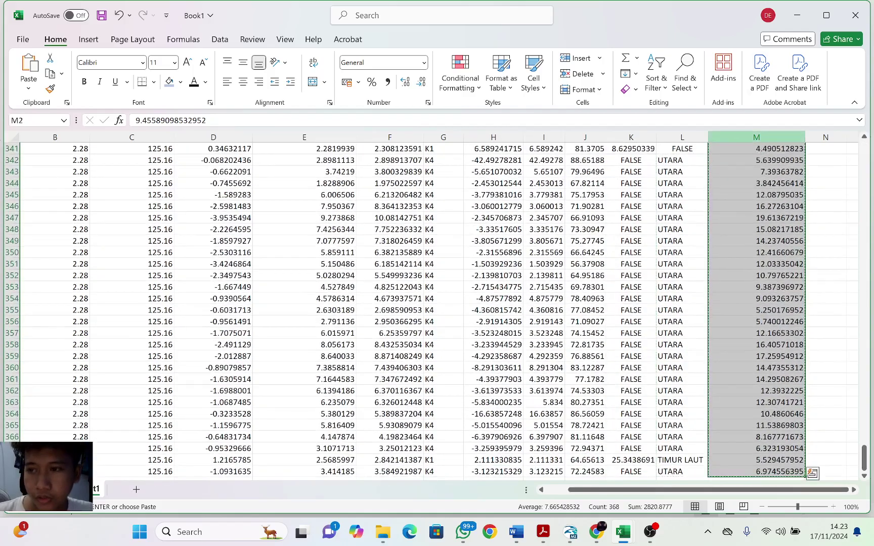
key("ctrl+c")
- Paste the copied knot speeds as values into Tabel 3's UL (knot) column, starting at E2
key("alt+Tab")
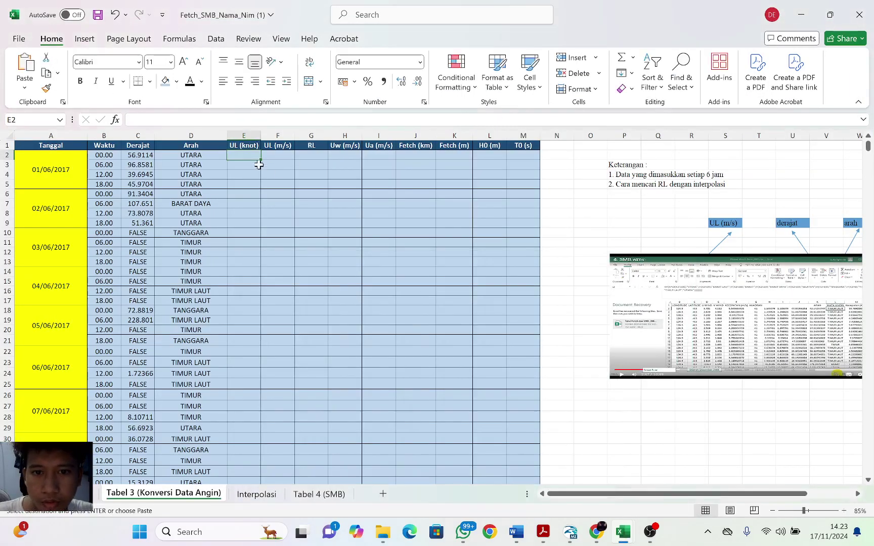
right_click(244, 156)
left_click(297, 214)
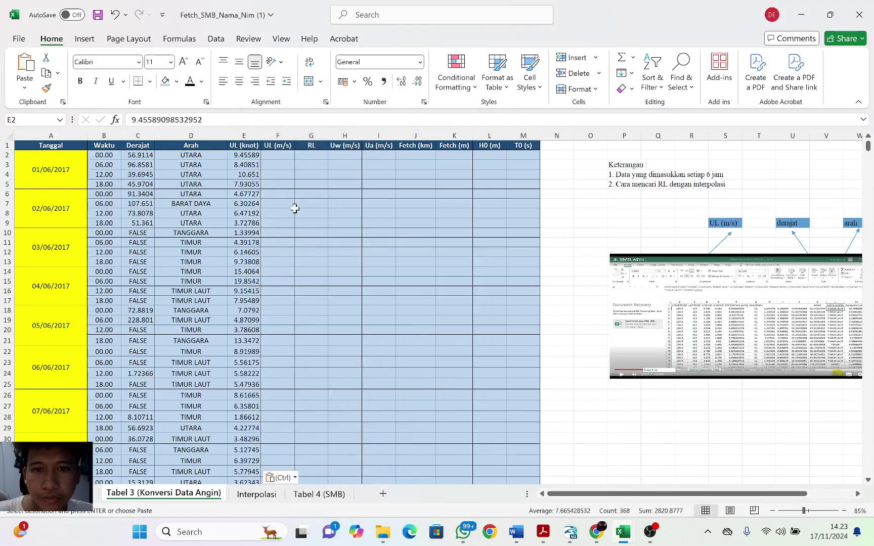
- Select the first UL (m/s) cell F2, then copy Book1's KECEPATAN (m/s) column from F2 down to the last row
left_click(278, 156)
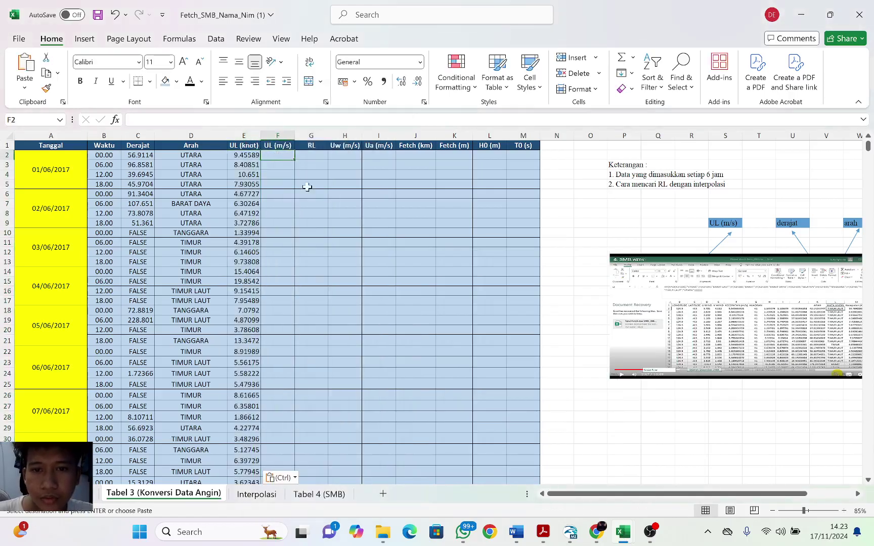
mouse_move(626, 529)
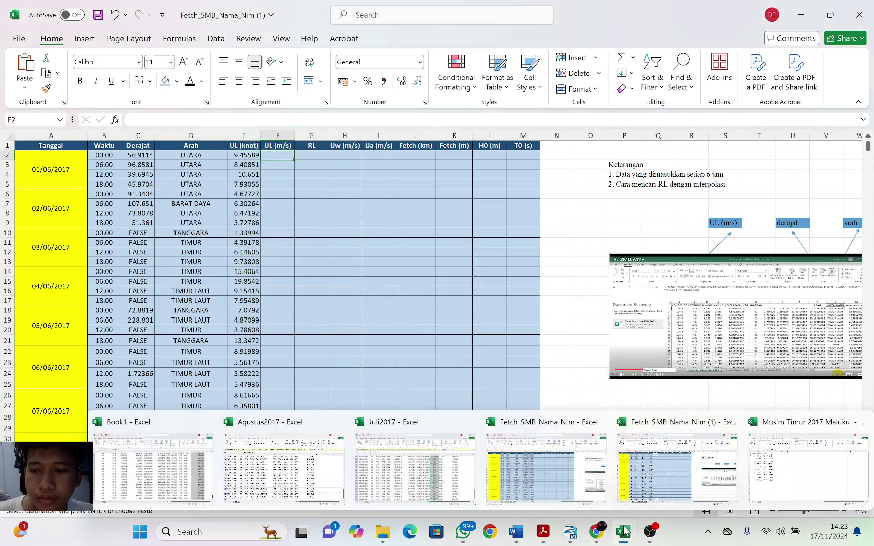
left_click(156, 473)
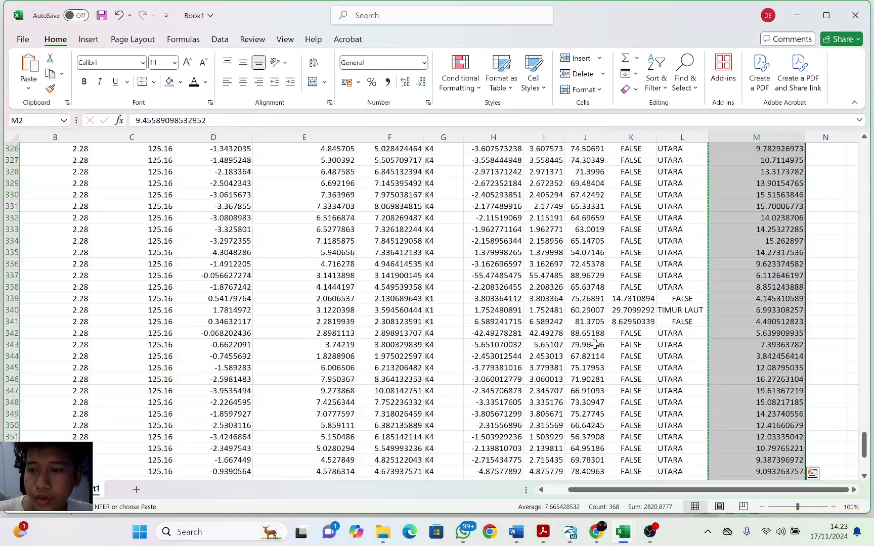
scroll(595, 345, "up", 20)
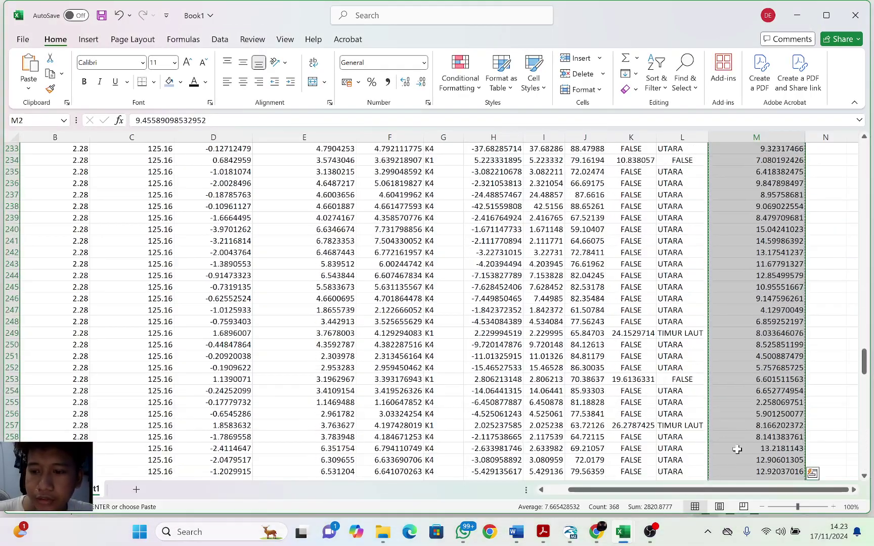
scroll(626, 298, "left", 2)
scroll(626, 298, "up", 14)
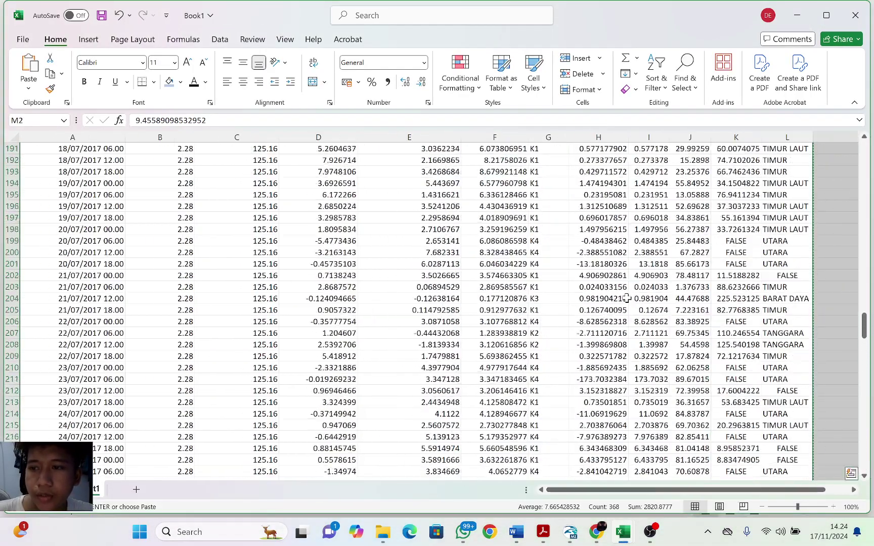
scroll(626, 298, "up", 20)
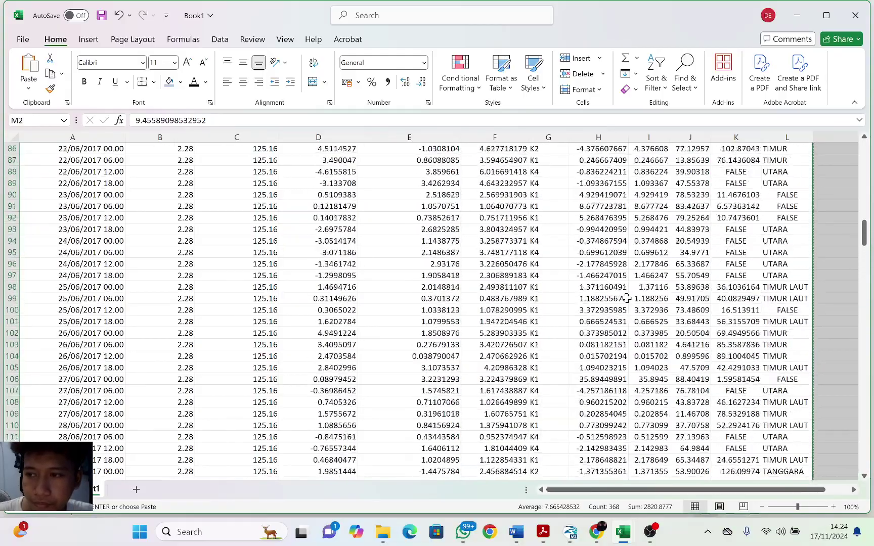
scroll(626, 299, "up", 20)
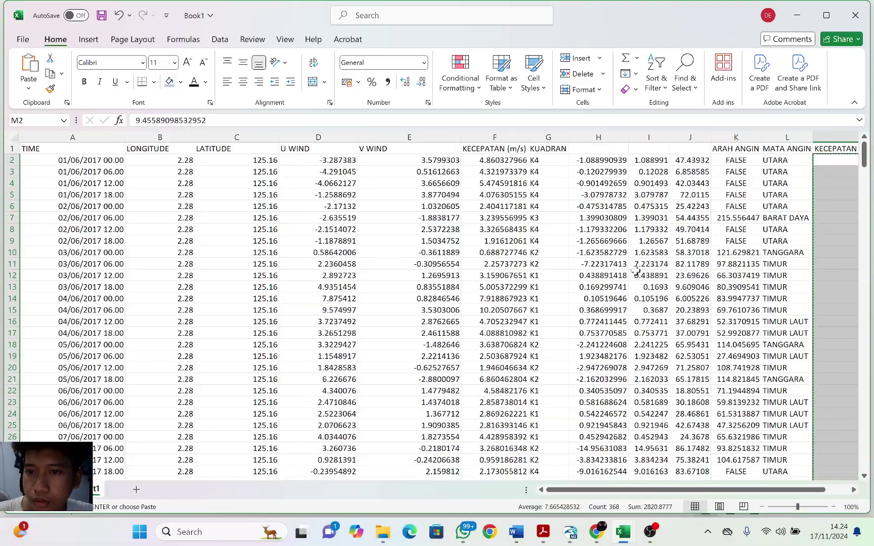
left_click(504, 161)
key("ctrl+shift+Down")
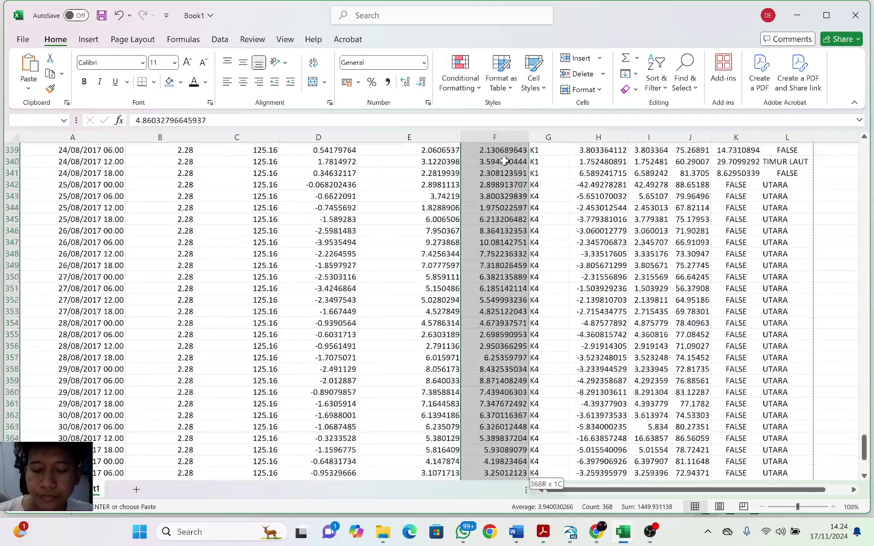
key("ctrl+c")
- Paste the copied m/s speeds as values into Tabel 3's UL (m/s) column, starting at F2
mouse_move(622, 531)
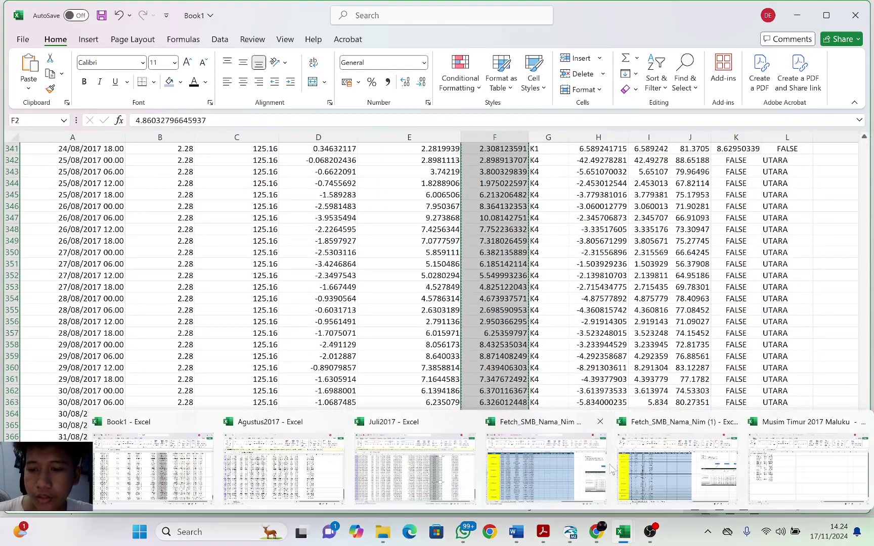
left_click(642, 461)
right_click(276, 155)
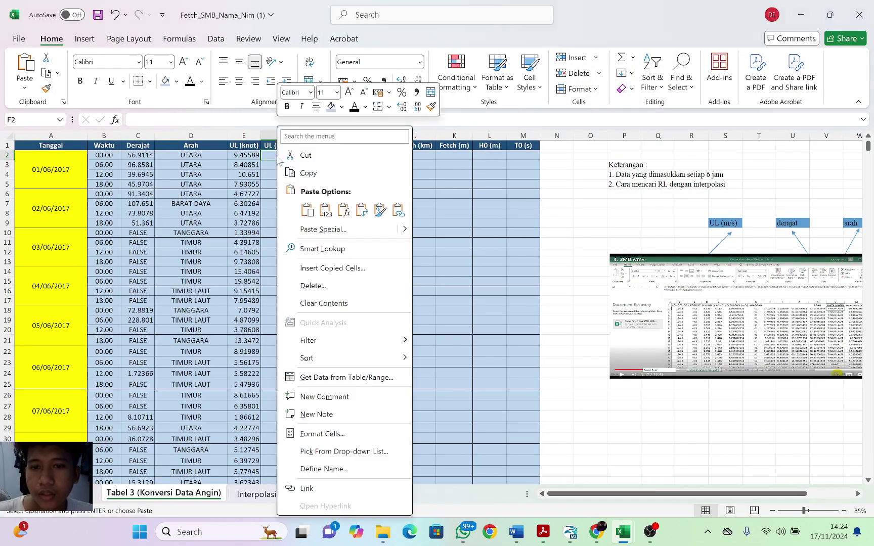
left_click(324, 210)
left_click(308, 166)
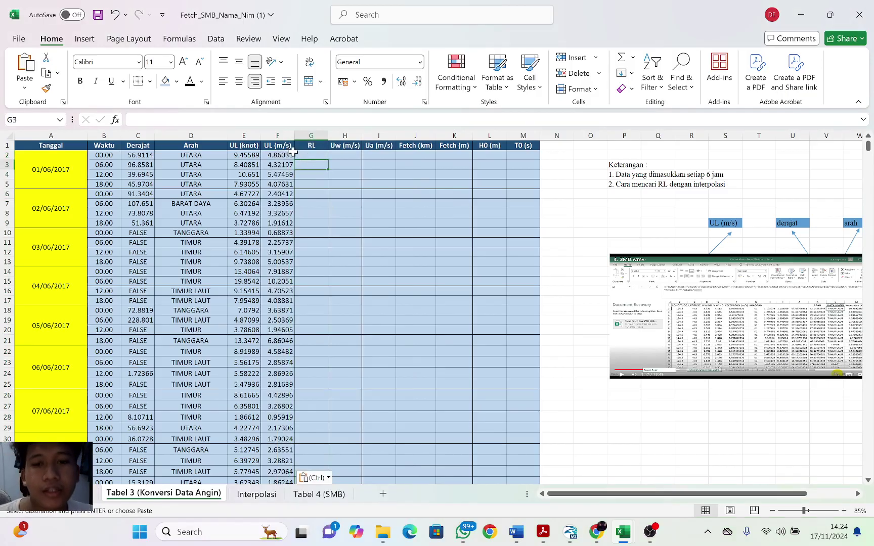
- Check the Interpolasi sheet's layout, then copy Tabel 3's UL (m/s) column from F2 down to the last row
left_click(256, 494)
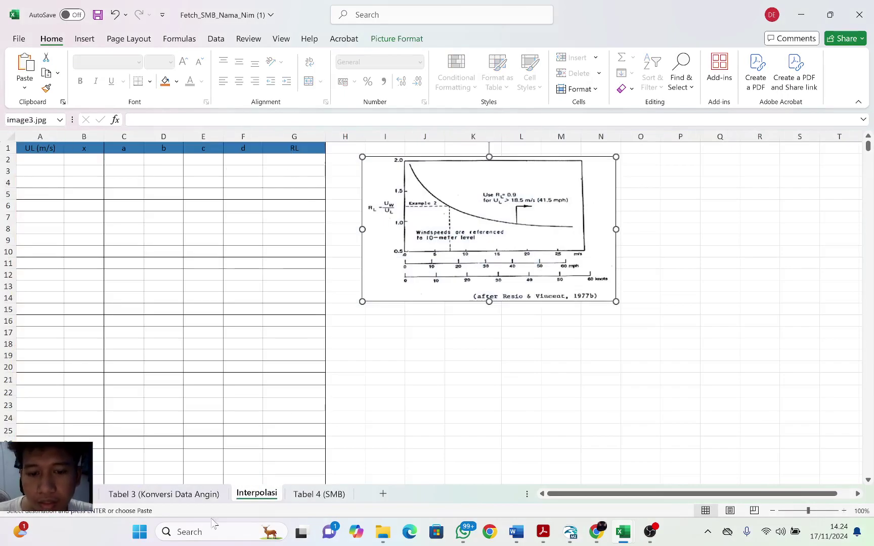
left_click(170, 494)
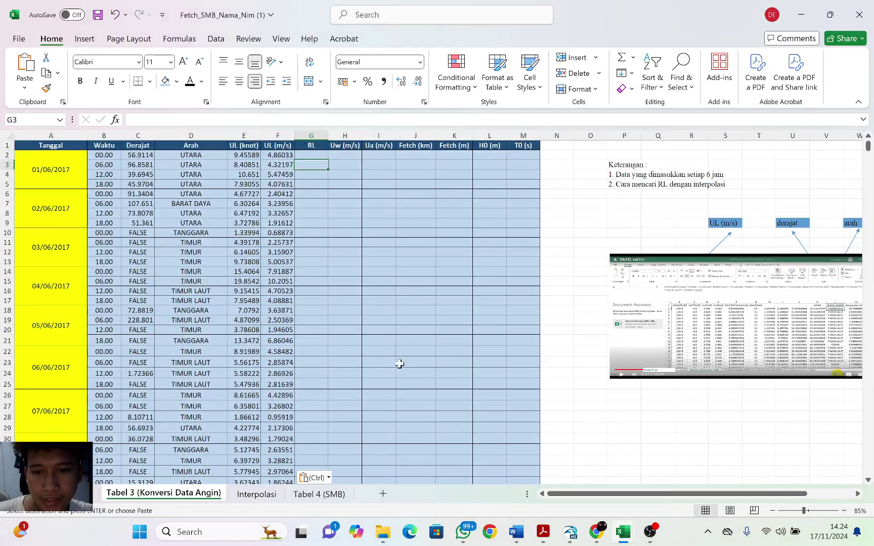
left_click(281, 156)
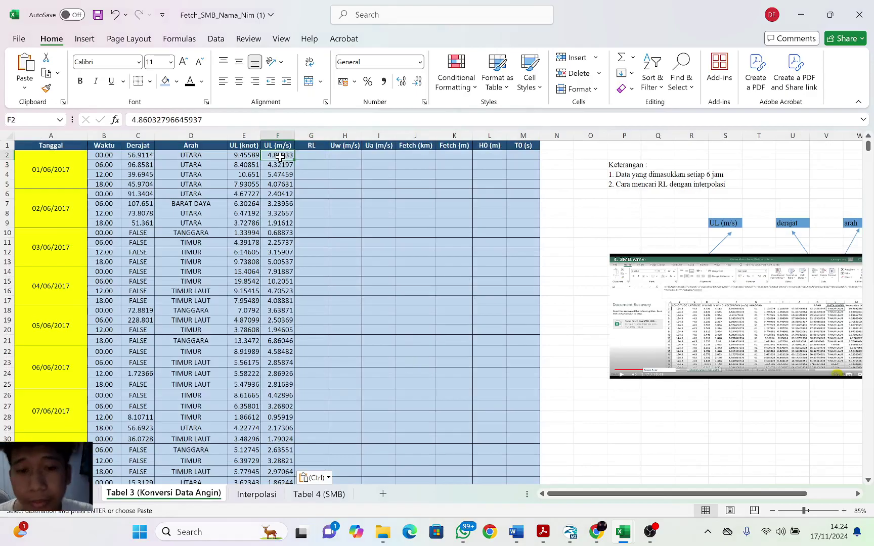
key("ctrl+shift+Down")
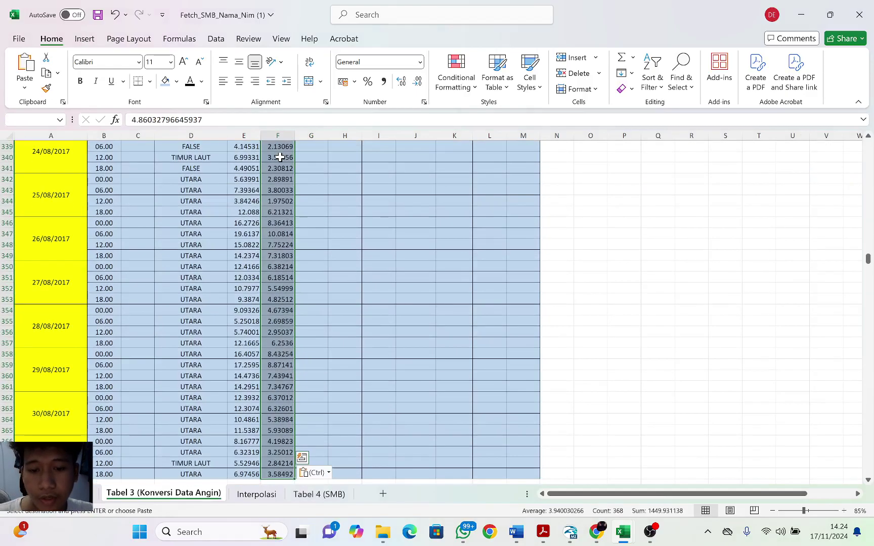
key("ctrl+c")
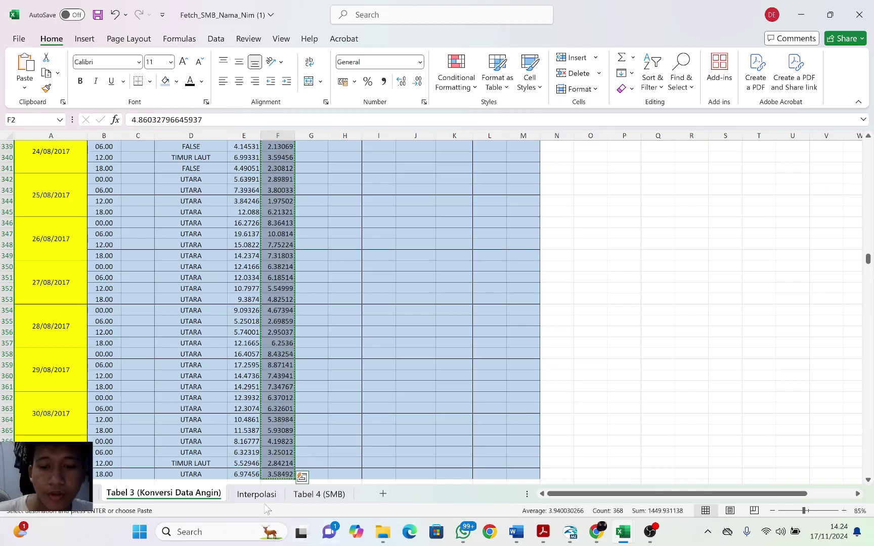
- Paste the copied speeds as values into the Interpolasi sheet's UL (m/s) column, starting at A2
left_click(257, 494)
right_click(27, 161)
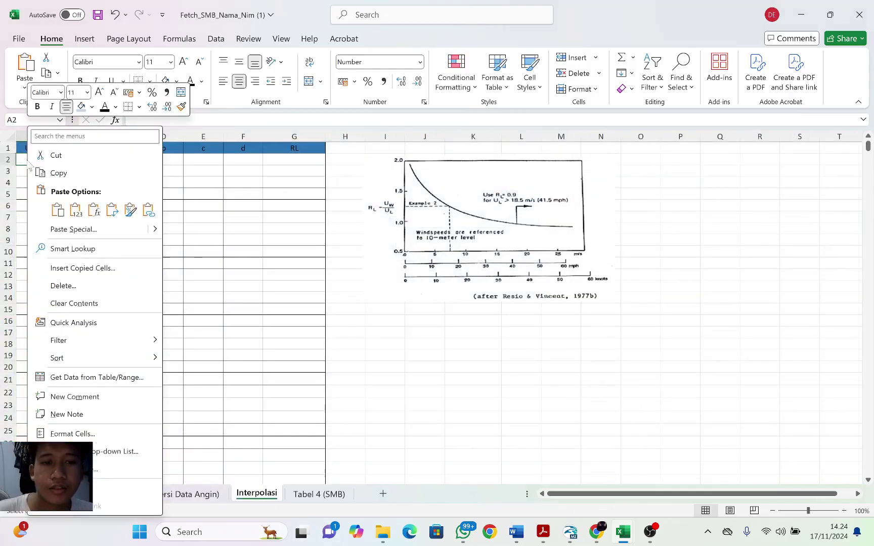
left_click(71, 207)
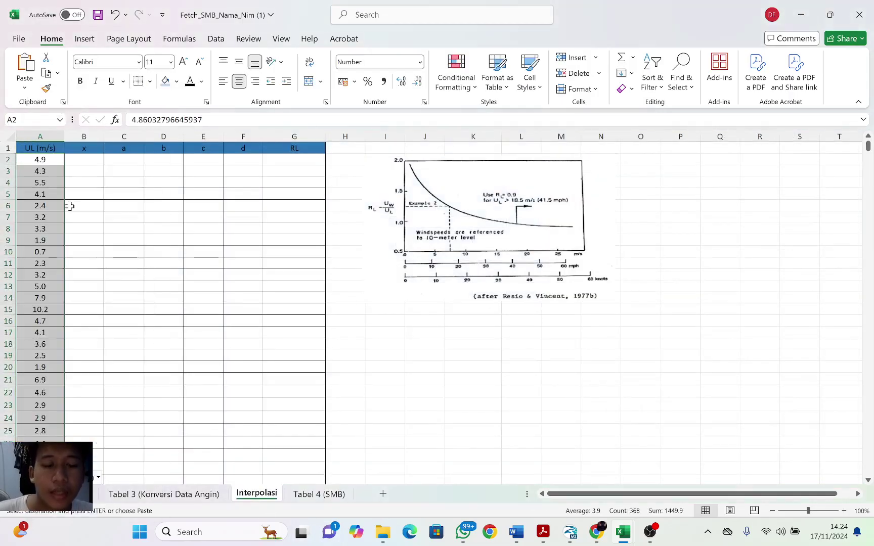
left_click(74, 191)
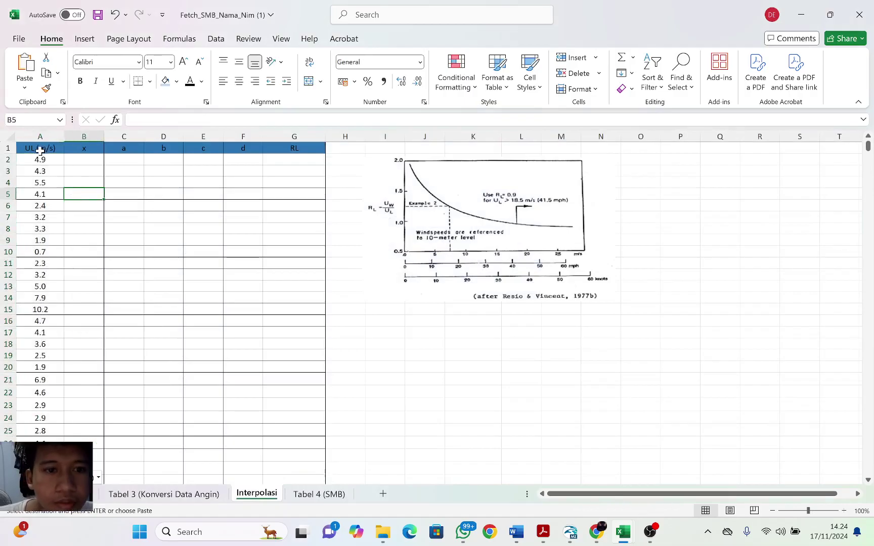
left_click(56, 161)
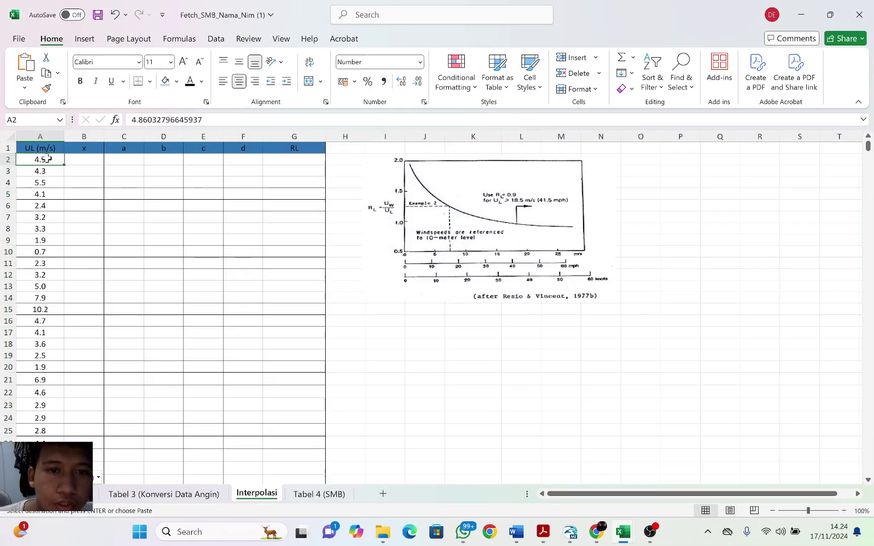
left_click(125, 171)
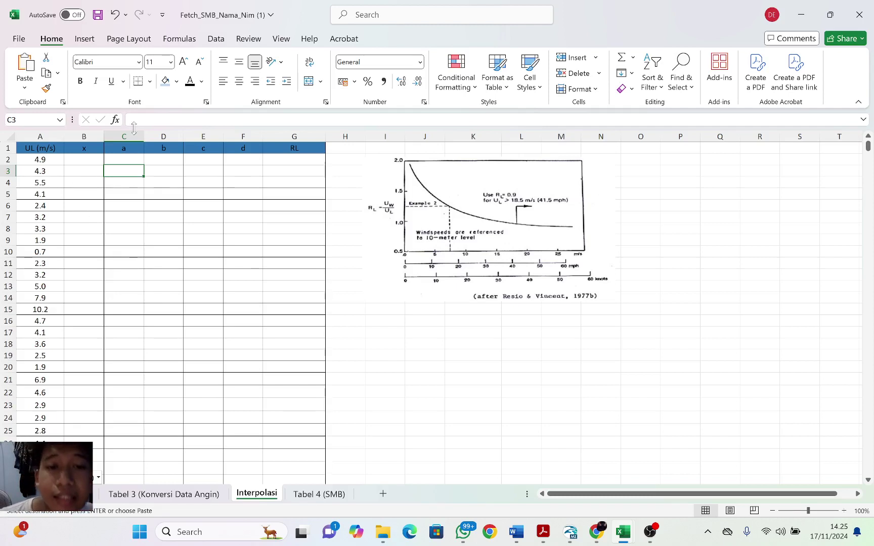
left_click(60, 158)
key("F2")
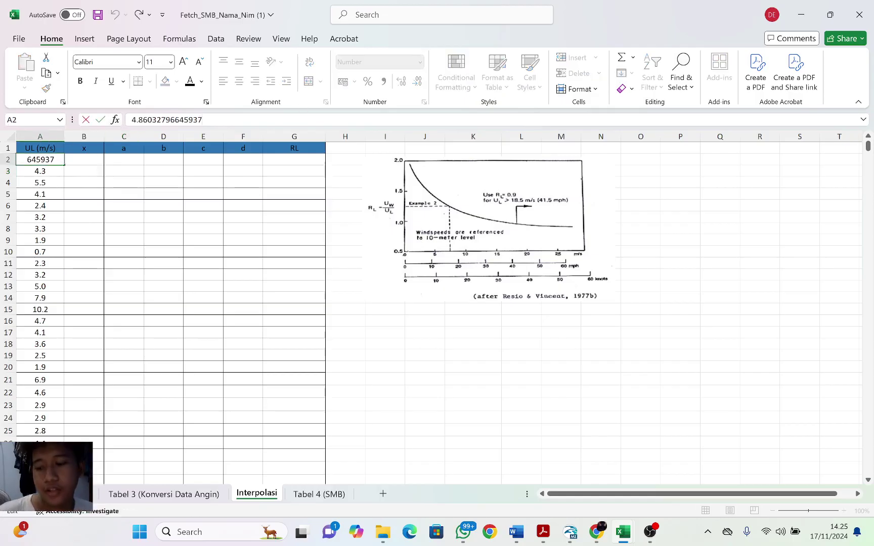
key("Return")
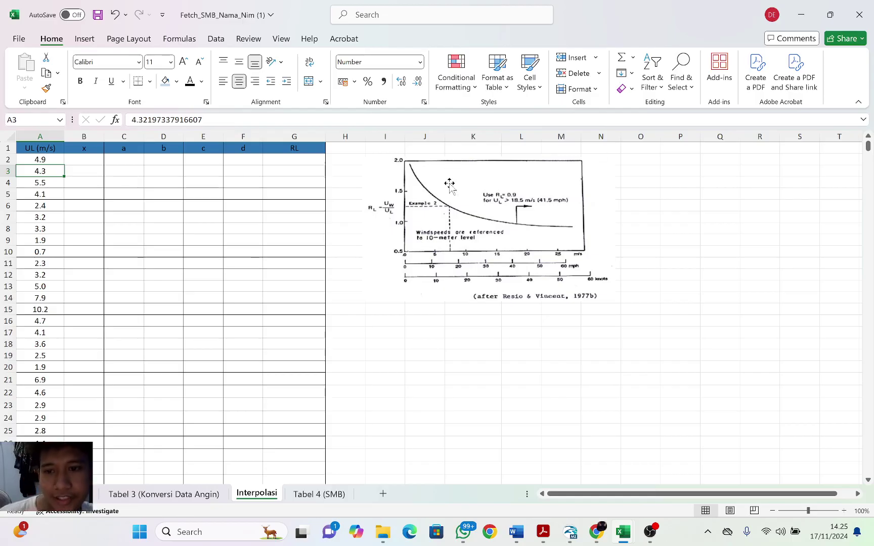
- Open the image Grafik Untuk Interpolasi from the Downloads folder and enlarge the RL graph for reading
left_click(383, 531)
scroll(183, 173, "up", 6)
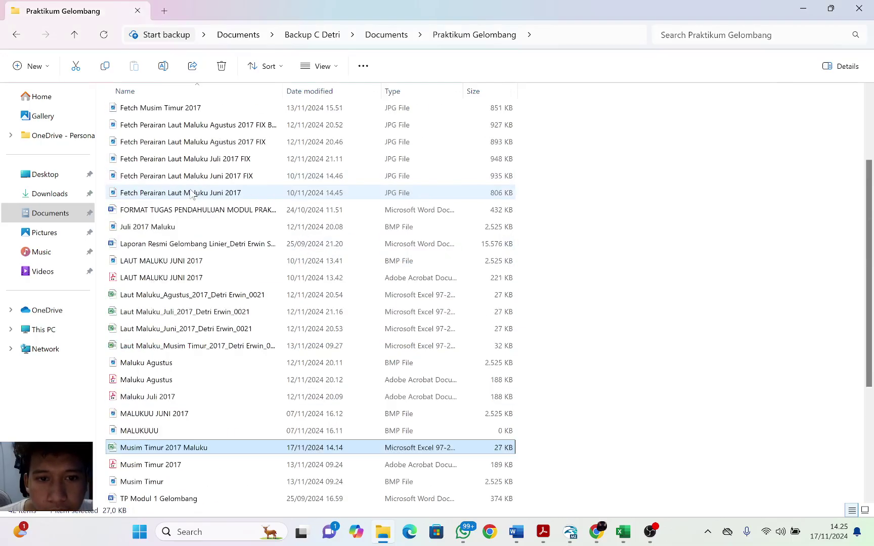
left_click(60, 193)
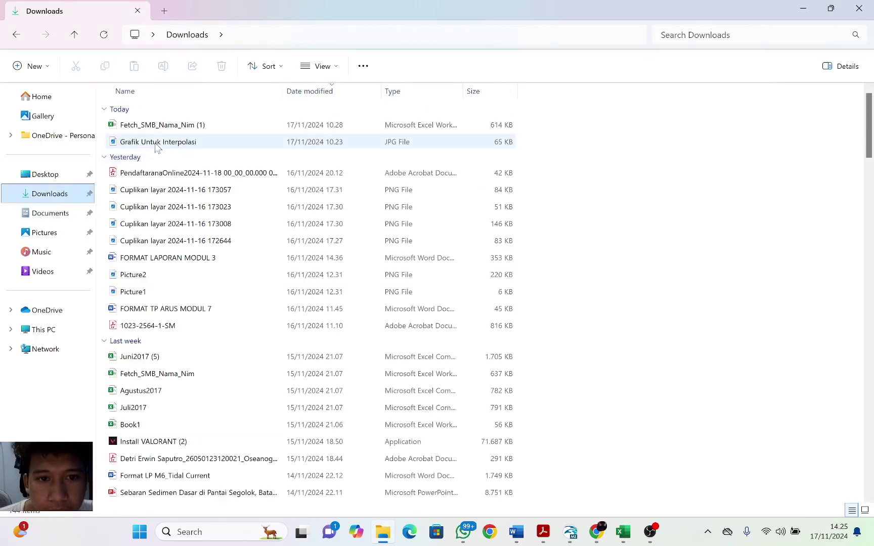
double_click(163, 143)
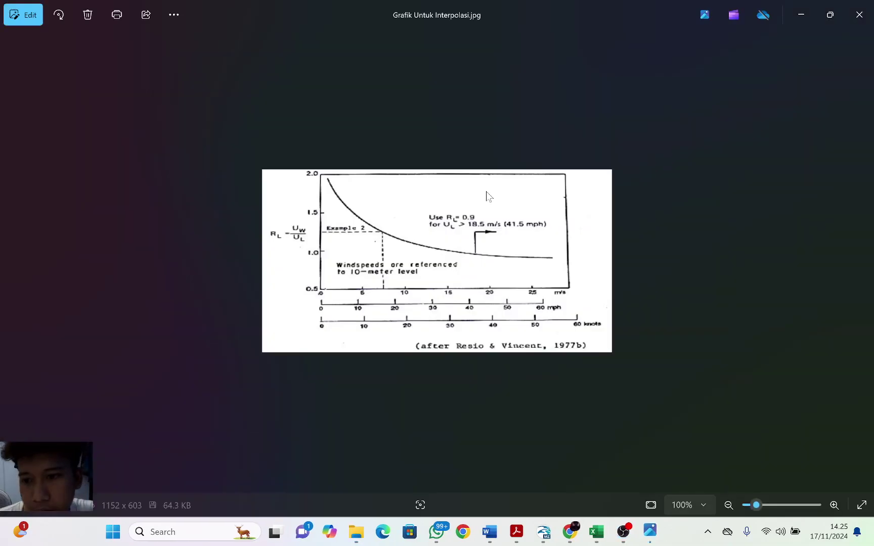
scroll(468, 242, "up", 3)
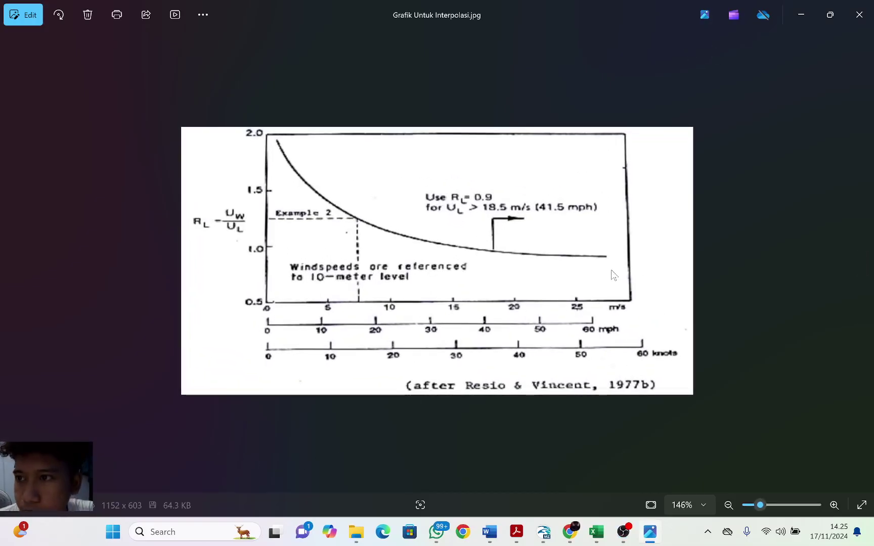
left_click(202, 15)
left_click(123, 197)
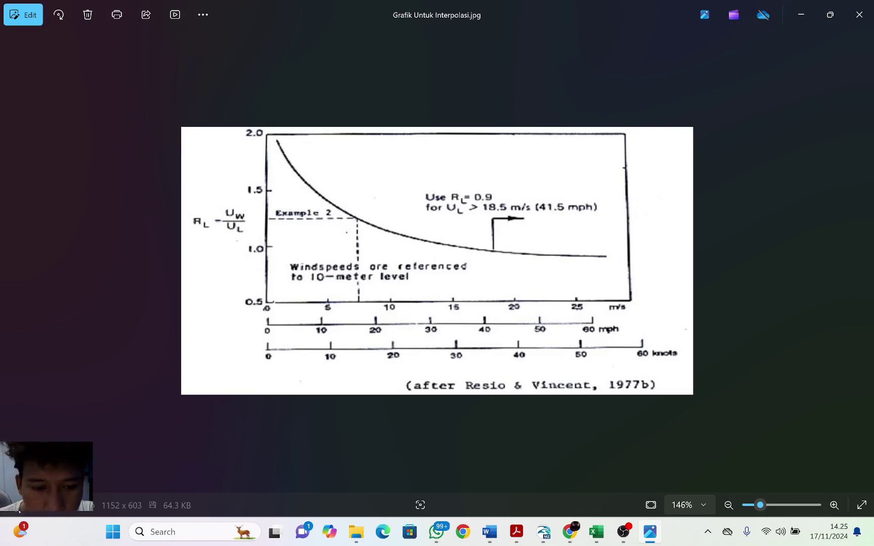
left_click(14, 504)
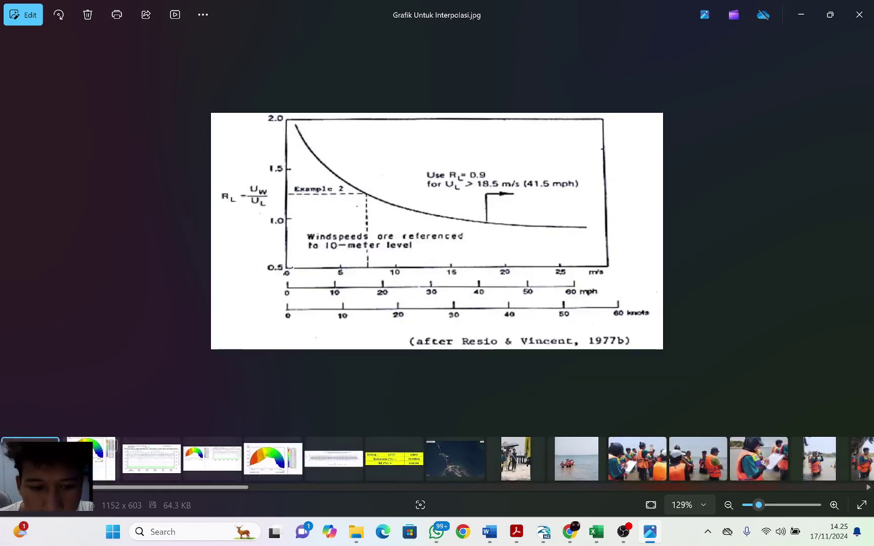
left_click(15, 504)
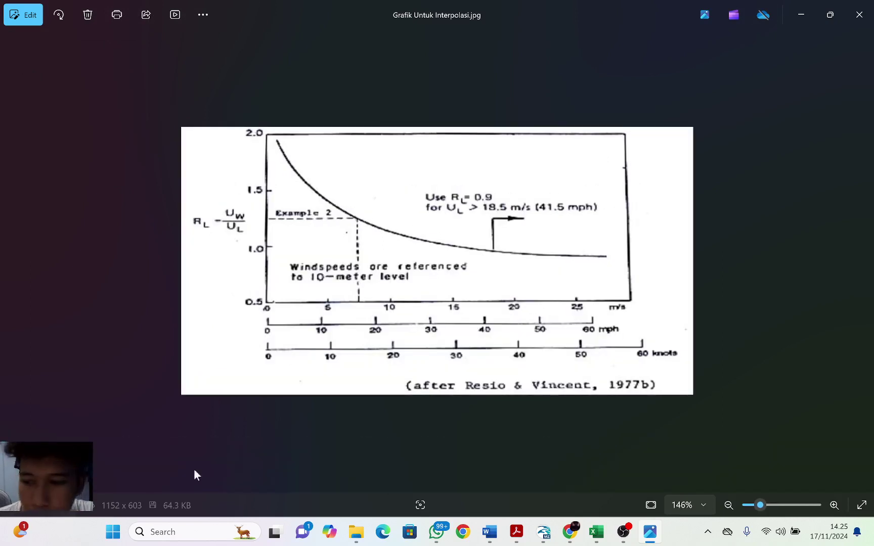
left_click(711, 12)
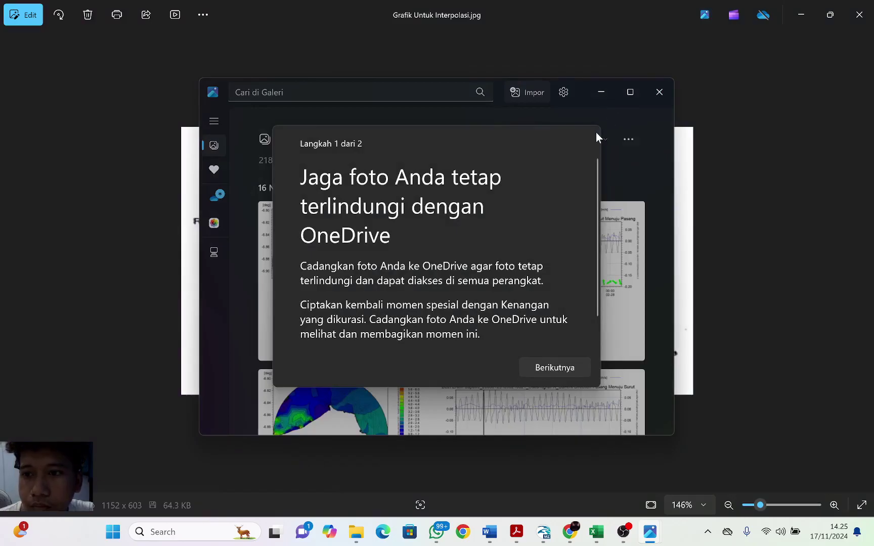
left_click(659, 92)
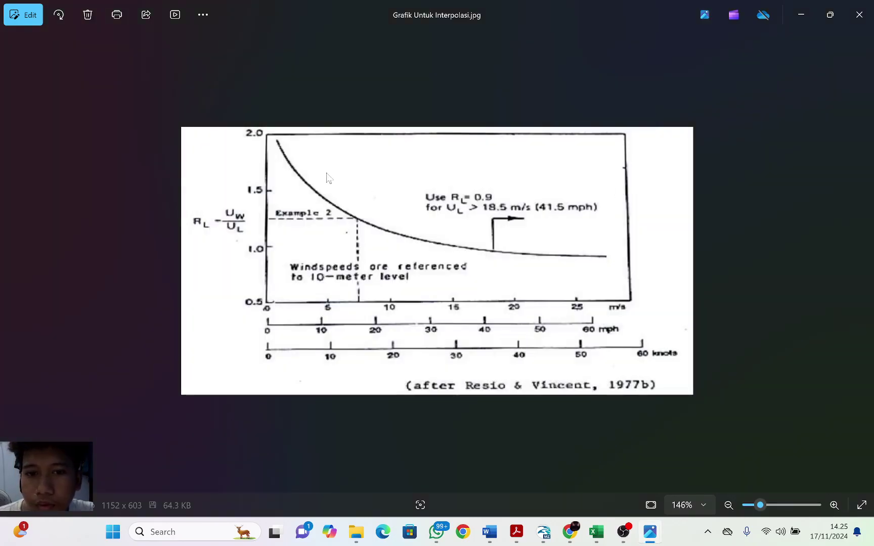
- Snap the Grafik Untuk Interpolasi image window to half of the screen, beside the Excel workbook
scroll(326, 177, "up", 2)
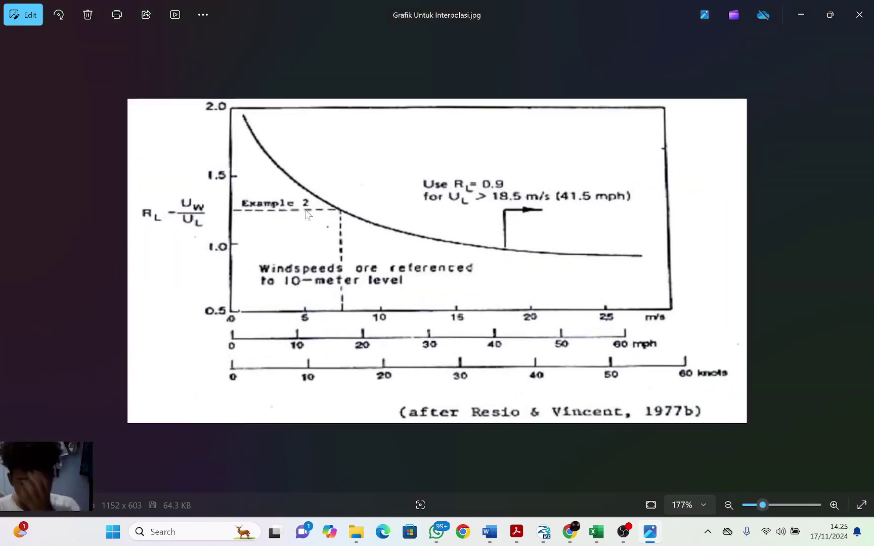
mouse_move(830, 15)
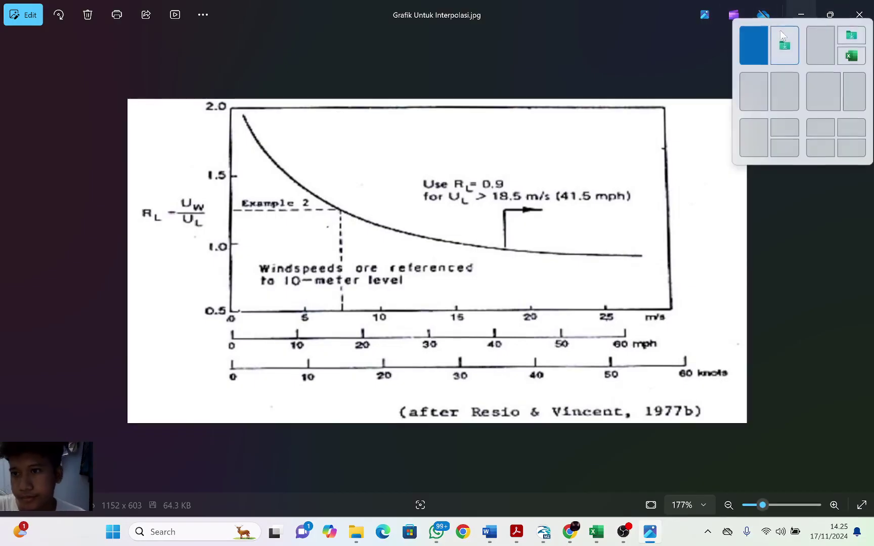
left_click(778, 43)
left_click(781, 45)
left_click(810, 7)
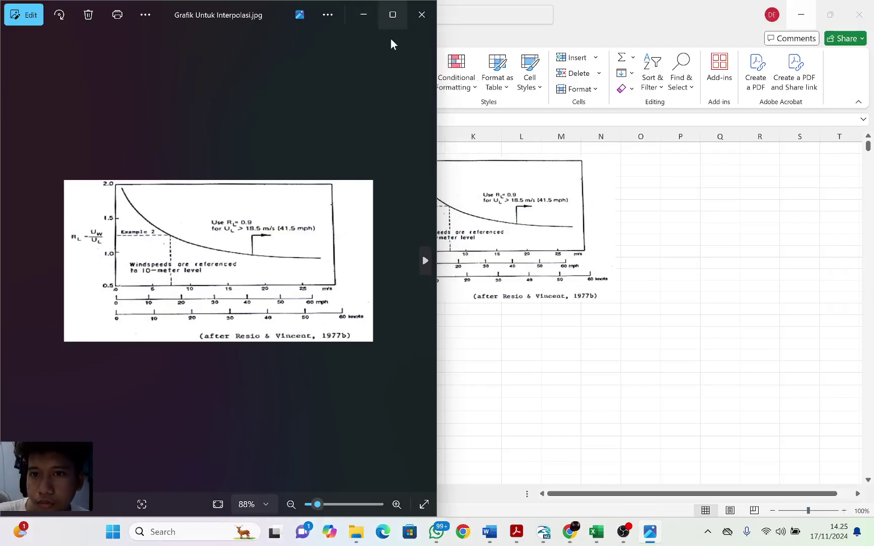
- Tile the graph image side by side with the Fetch_SMB_Nama_Nim (1) workbook, enlarge the graph to 121%, and select the first UL value in A2
mouse_move(391, 21)
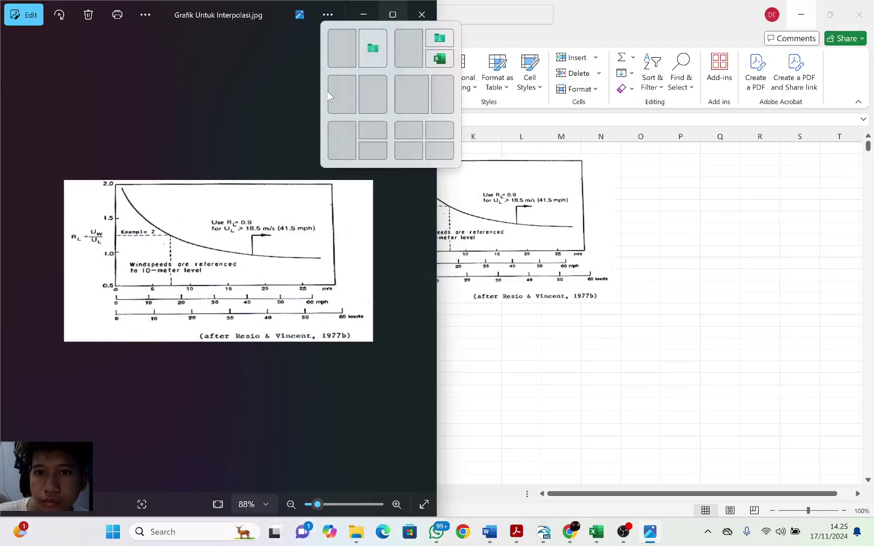
left_click(337, 88)
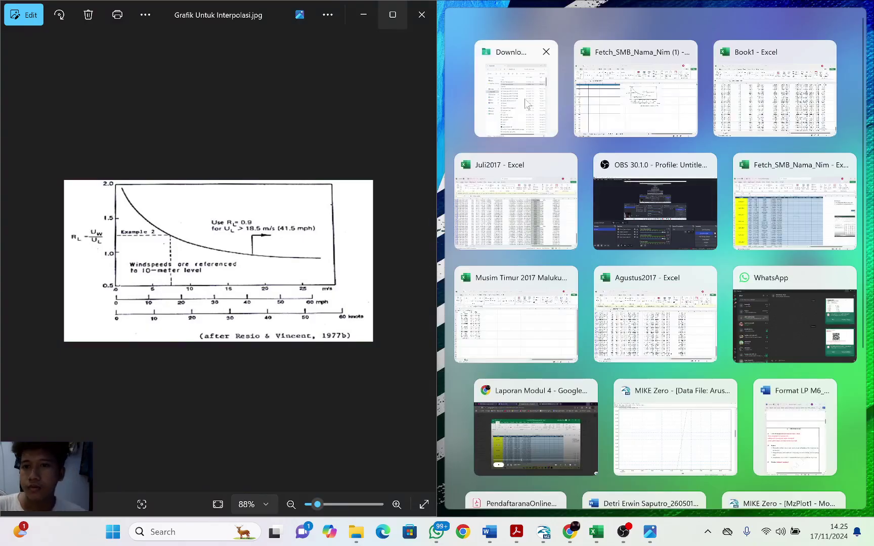
left_click(597, 121)
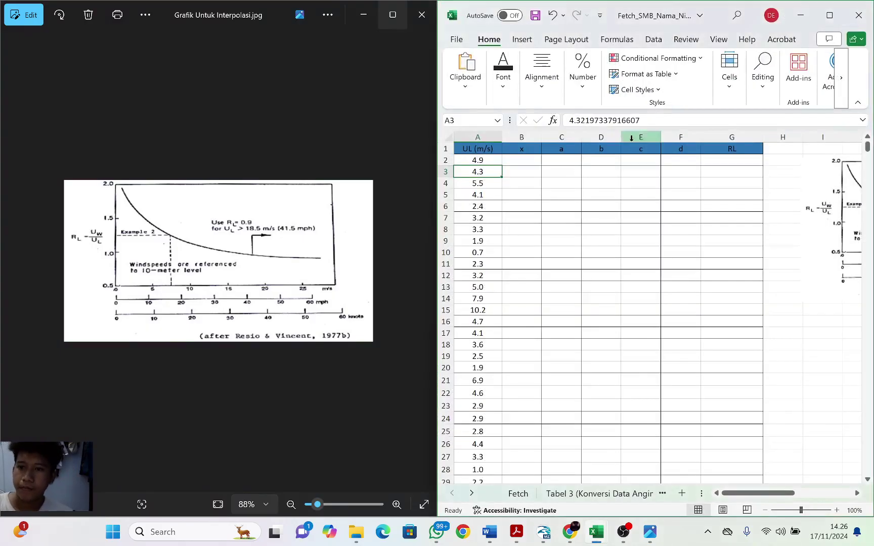
scroll(404, 237, "up", 3)
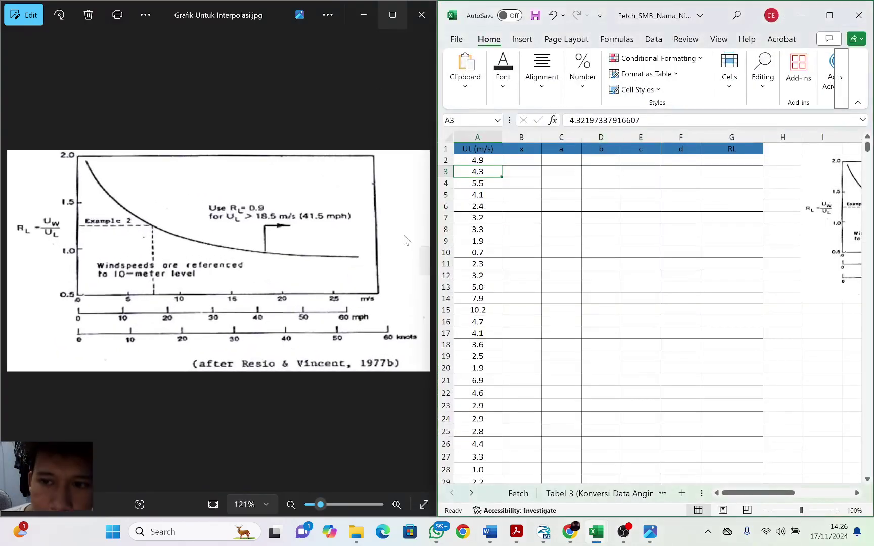
left_click(205, 220)
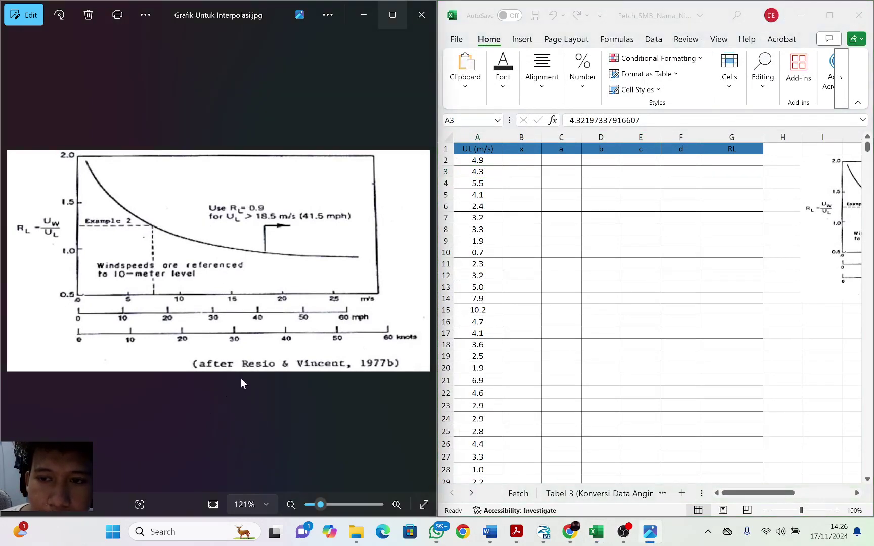
left_click(477, 159)
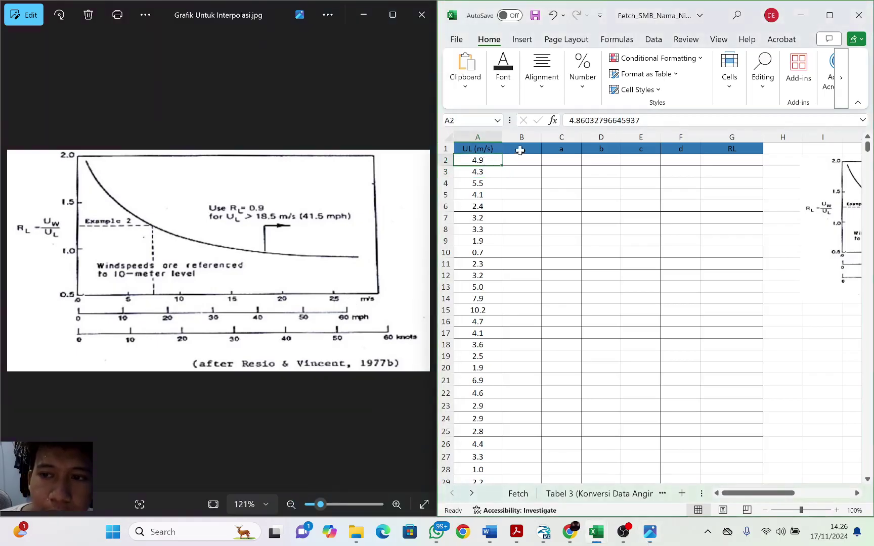
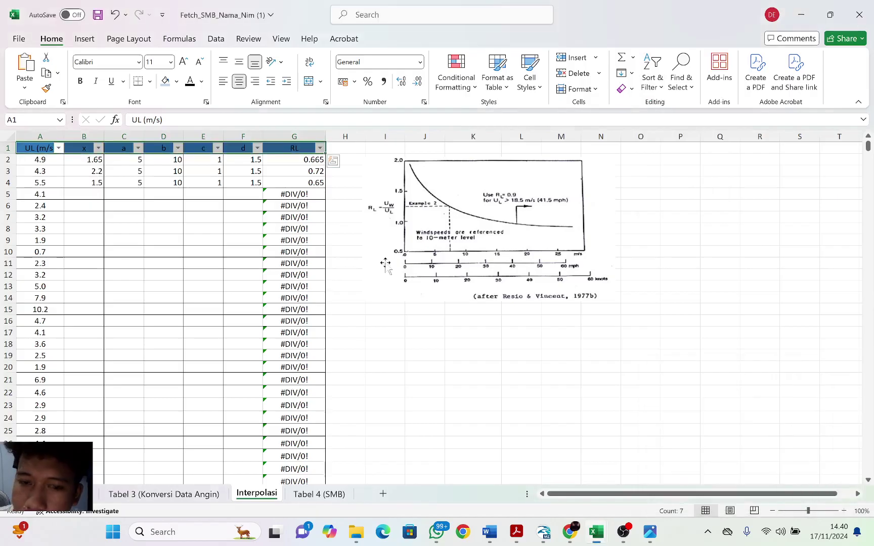
left_click(58, 148)
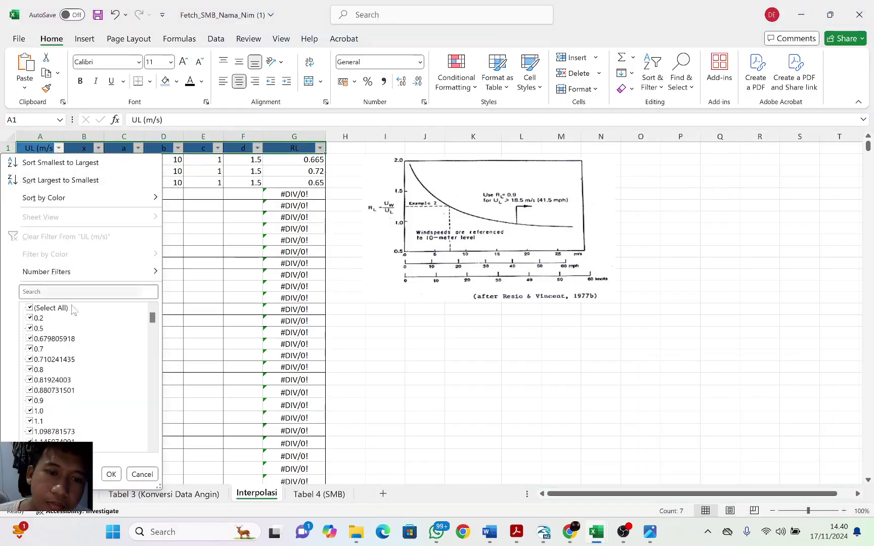
left_click(30, 308)
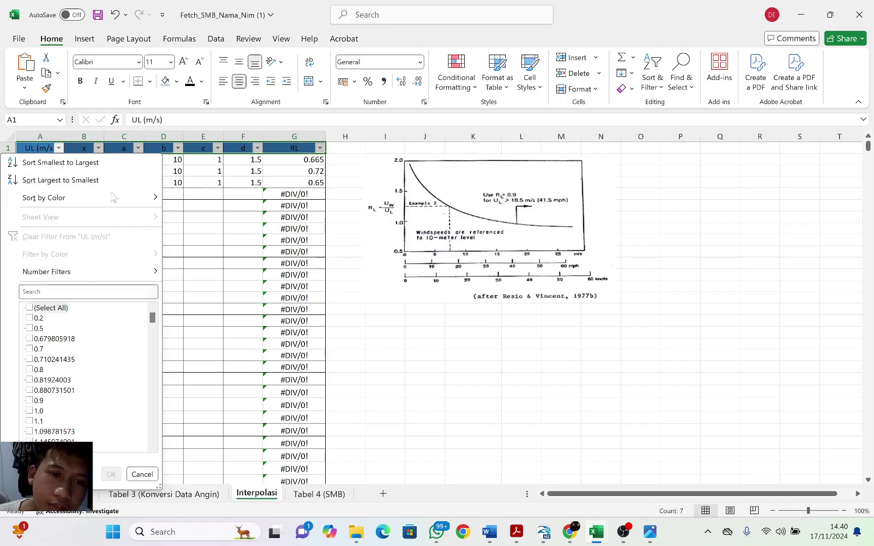
left_click(194, 232)
left_click(41, 160)
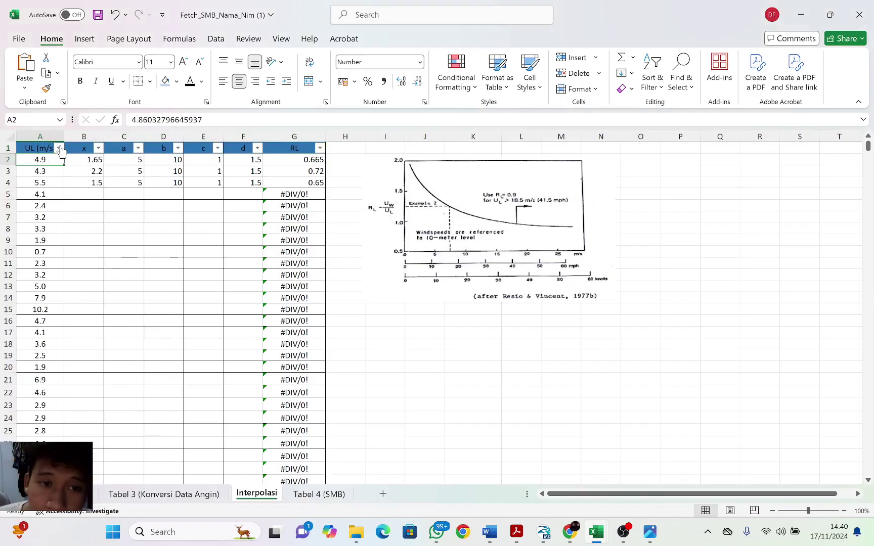
- Filter the UL (m/s) column of the Interpolasi sheet to show only the rows with 4.9
left_click(60, 149)
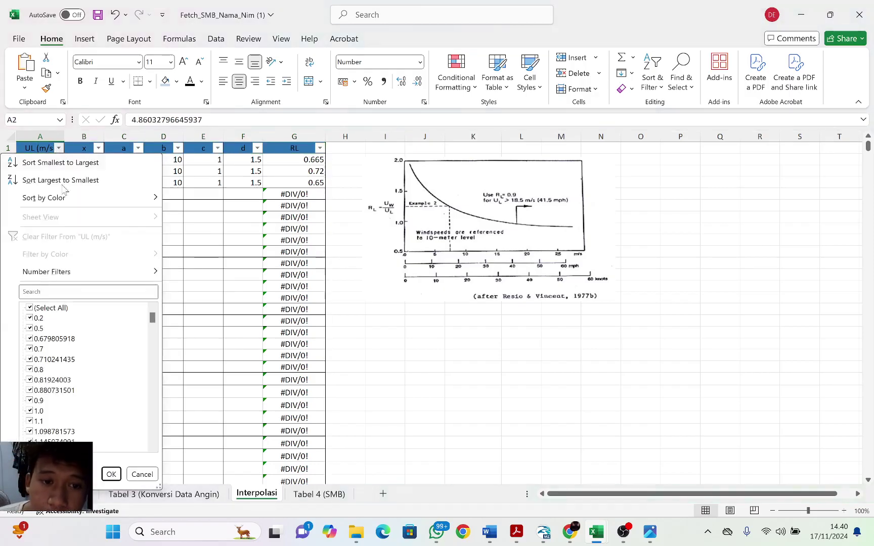
left_click(48, 308)
scroll(59, 358, "down", 10)
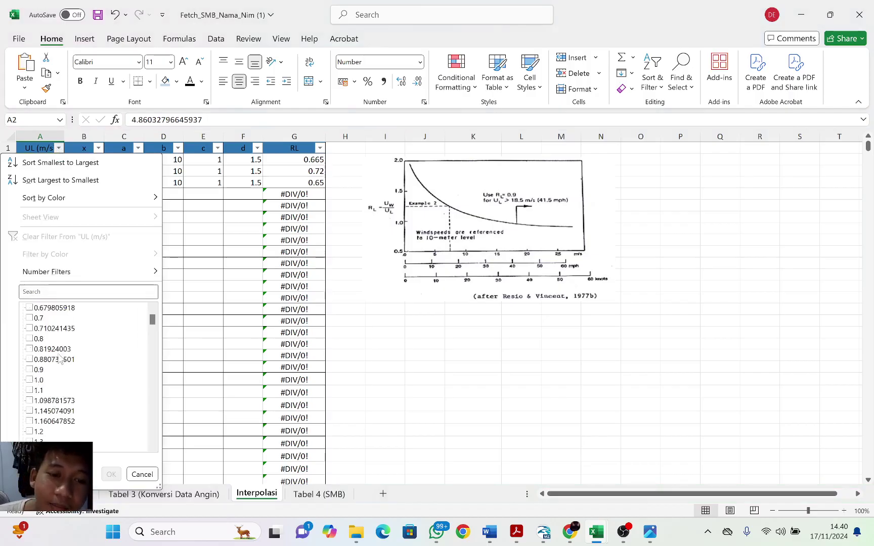
scroll(59, 358, "down", 10)
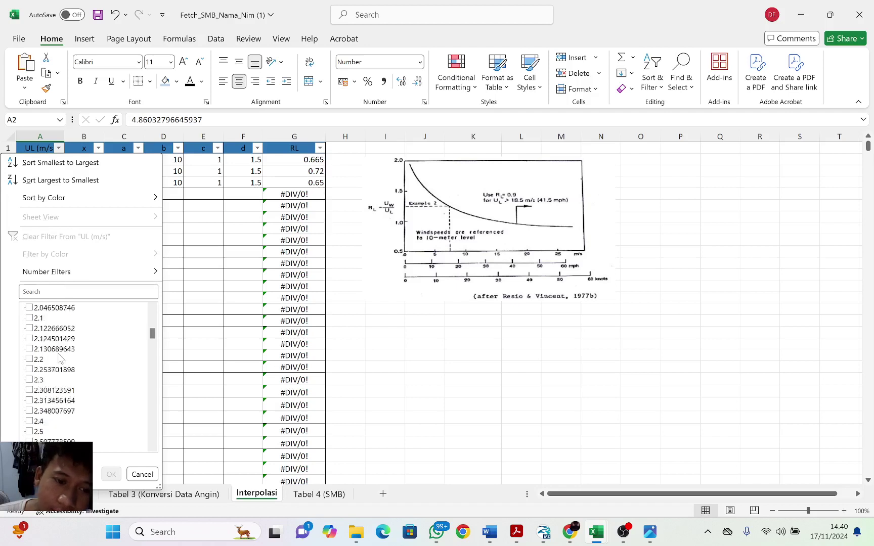
scroll(59, 358, "down", 3)
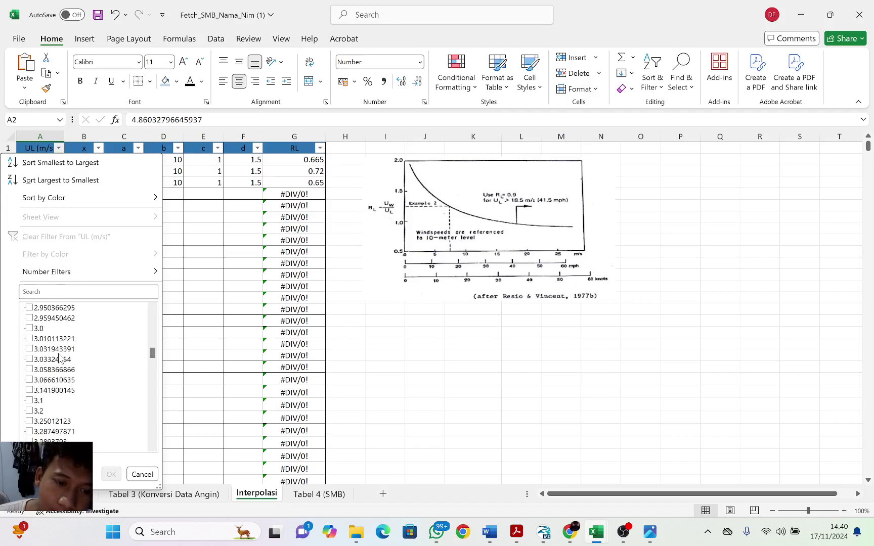
scroll(59, 358, "down", 10)
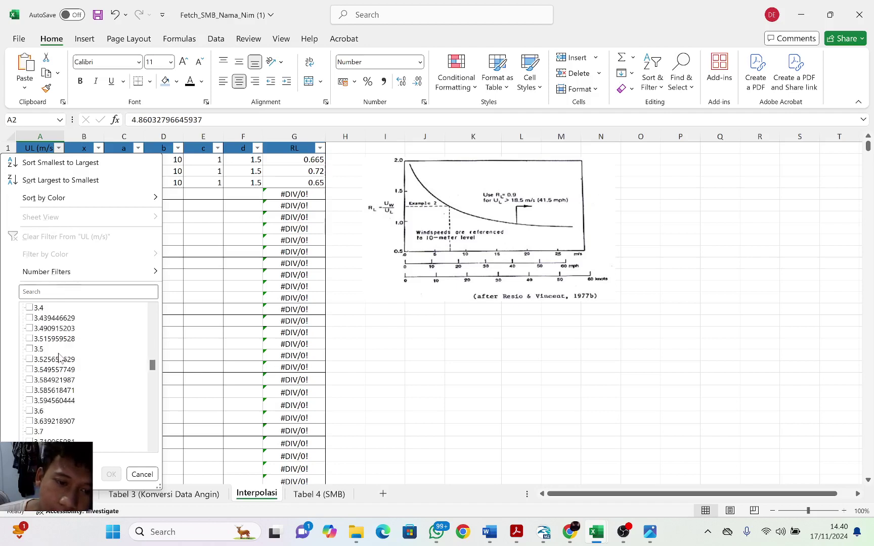
scroll(59, 358, "down", 3)
scroll(59, 358, "down", 12)
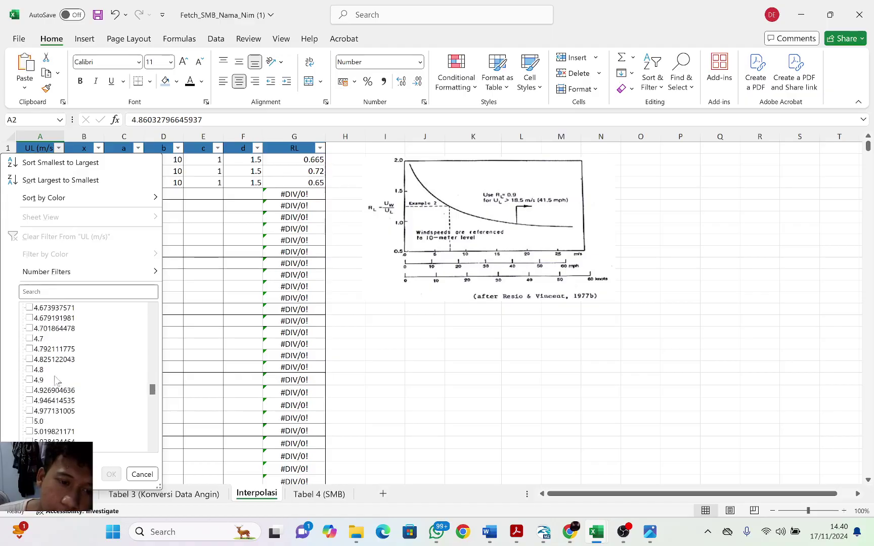
left_click(38, 380)
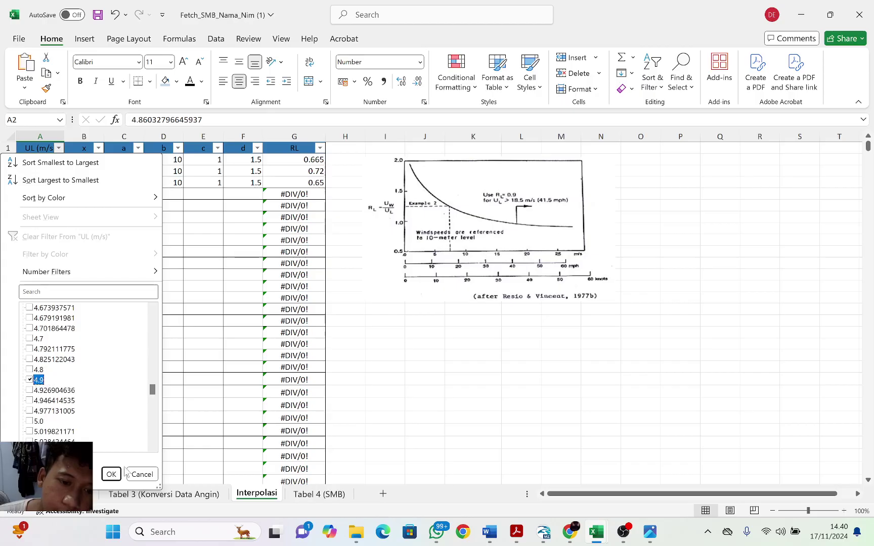
left_click(111, 475)
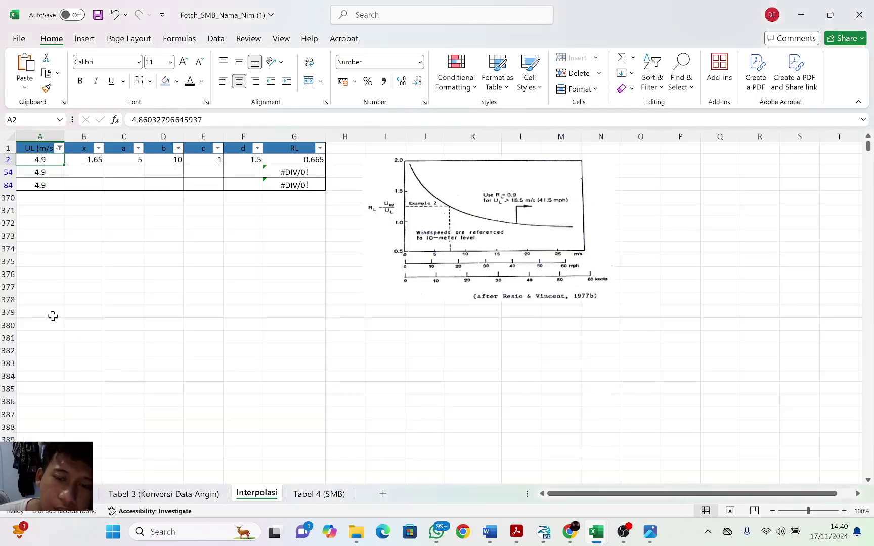
- Fill row 2's x, a, b, c, d and RL entries down to the other filtered 4.9 rows, then show all UL values again
left_click(91, 159)
left_click_drag(89, 159, 326, 190)
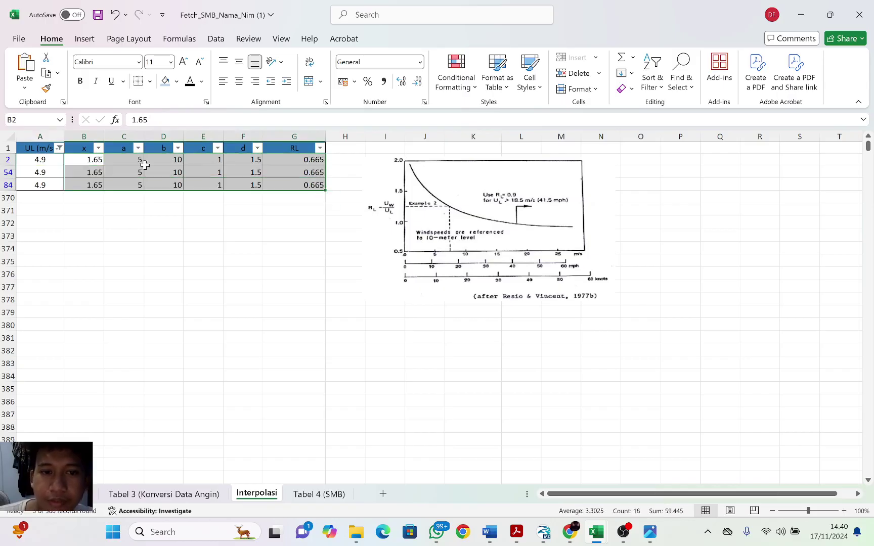
left_click(59, 147)
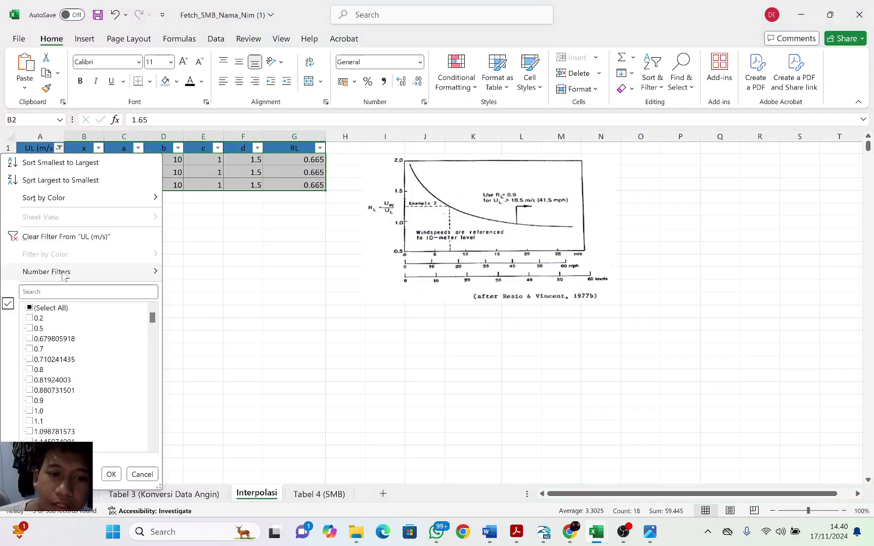
left_click(110, 474)
- Reduce the UL speeds in A221:A369 to one decimal place and return to the head of the Interpolasi table
scroll(47, 238, "down", 20)
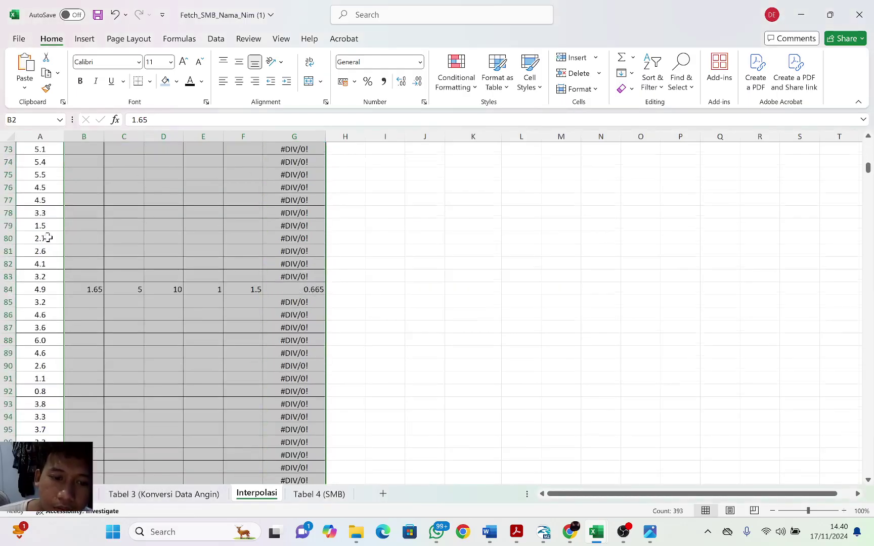
scroll(48, 238, "down", 20)
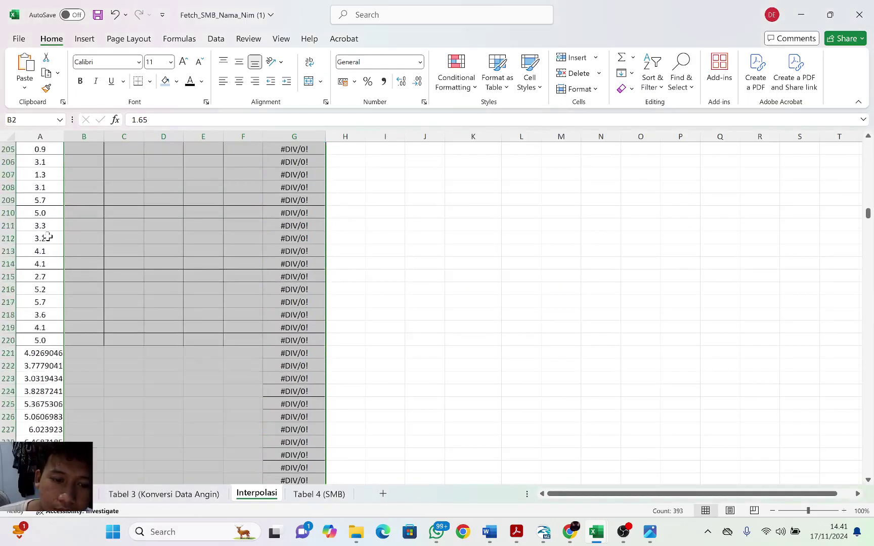
left_click(47, 236)
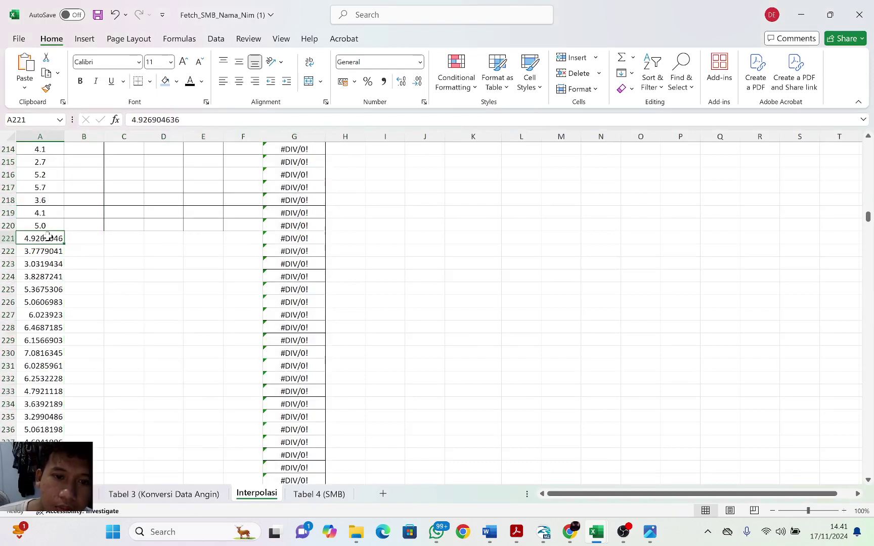
left_click_drag(47, 237, 95, 467)
scroll(53, 439, "down", 1)
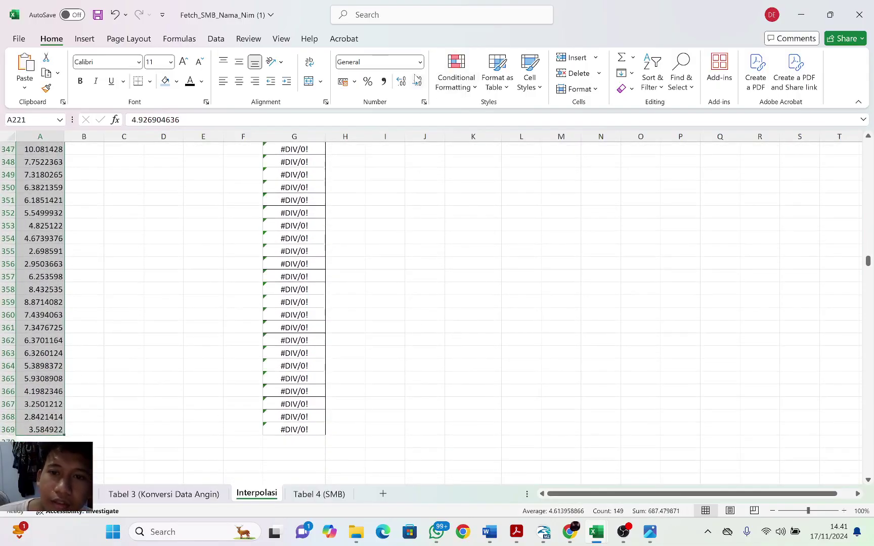
left_click(417, 81)
left_click(417, 81)
left_click(416, 81)
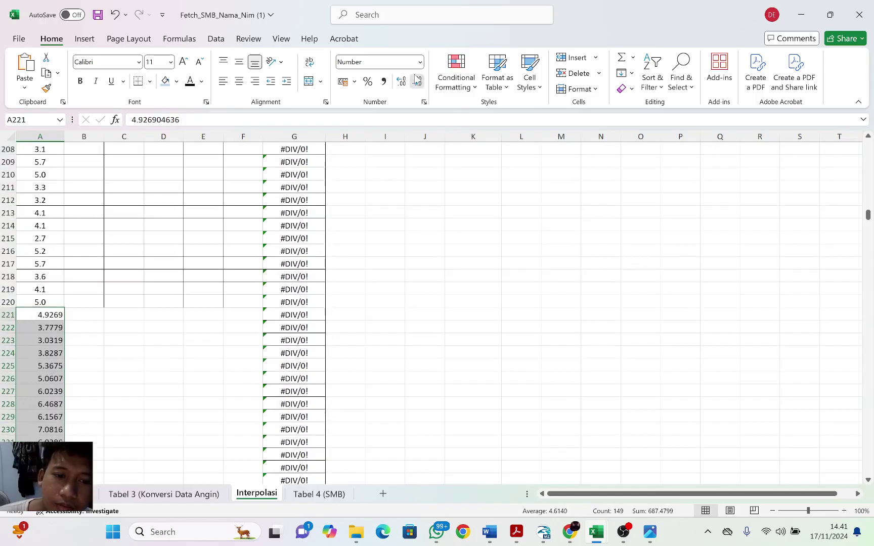
left_click(417, 81)
left_click(417, 80)
left_click(400, 248)
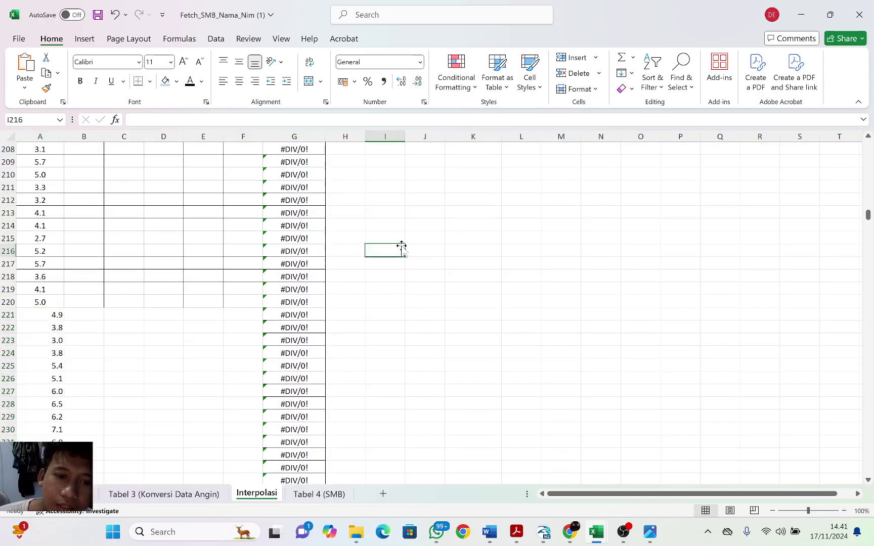
scroll(202, 256, "up", 4)
scroll(201, 257, "up", 20)
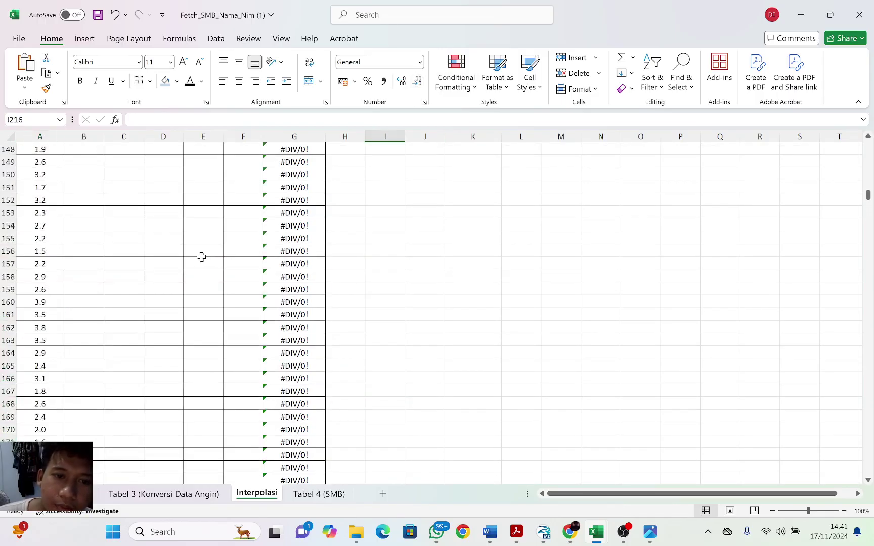
scroll(154, 233, "up", 20)
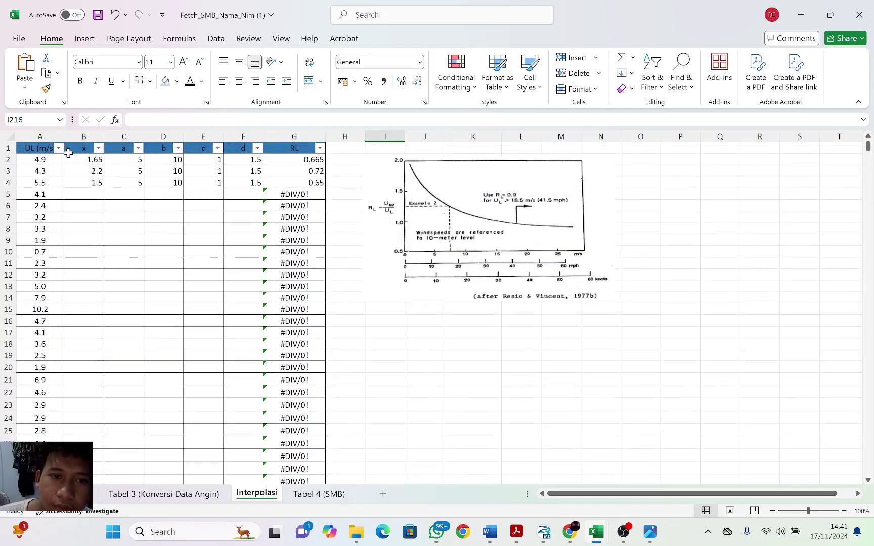
- Filter the UL (m/s) column to show only the rows with the value 4.9
left_click(59, 147)
left_click(46, 308)
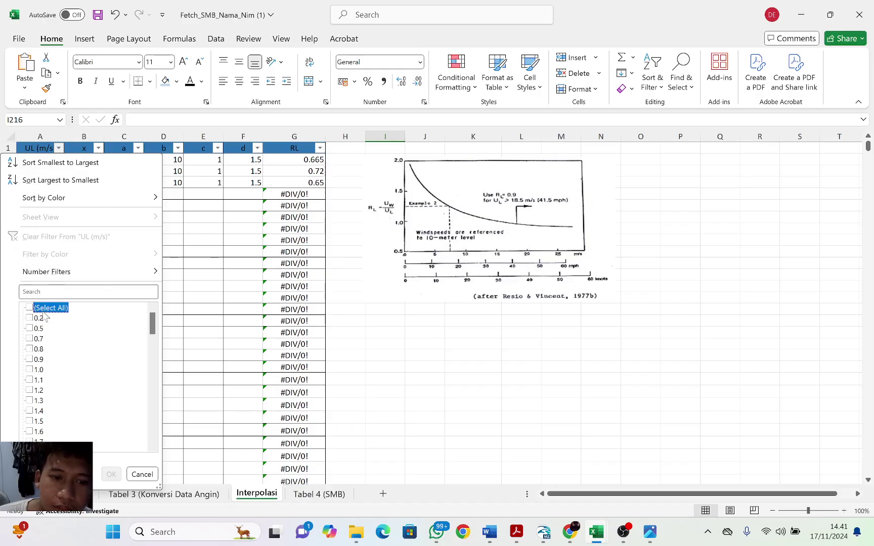
scroll(50, 339, "down", 6)
scroll(50, 343, "down", 6)
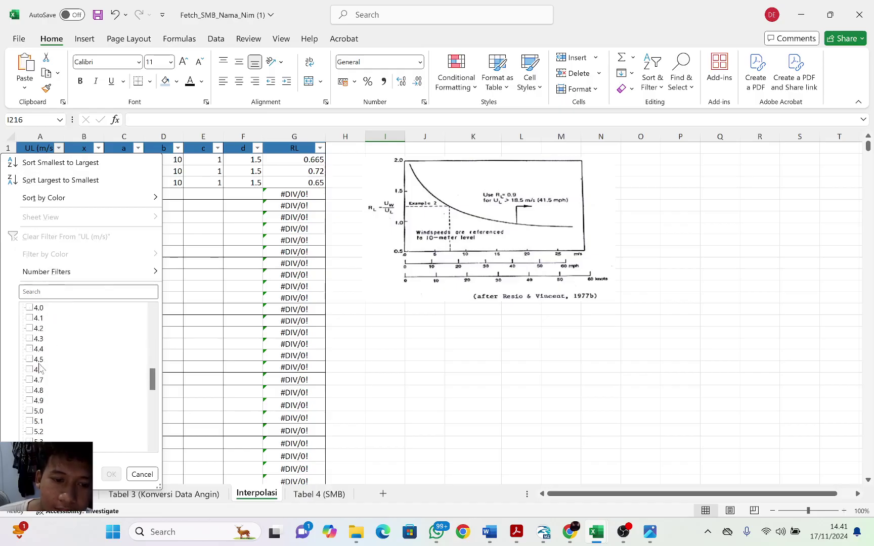
scroll(45, 412, "down", 1)
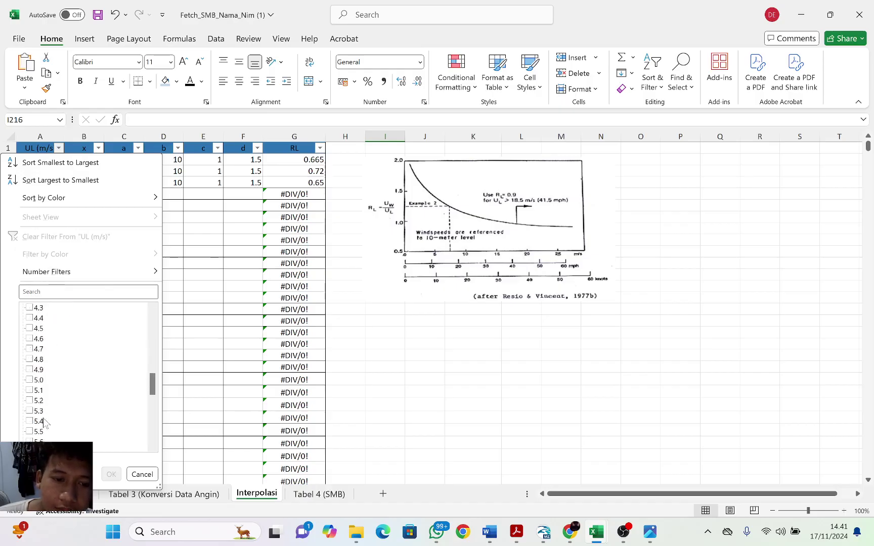
left_click(39, 370)
left_click(111, 474)
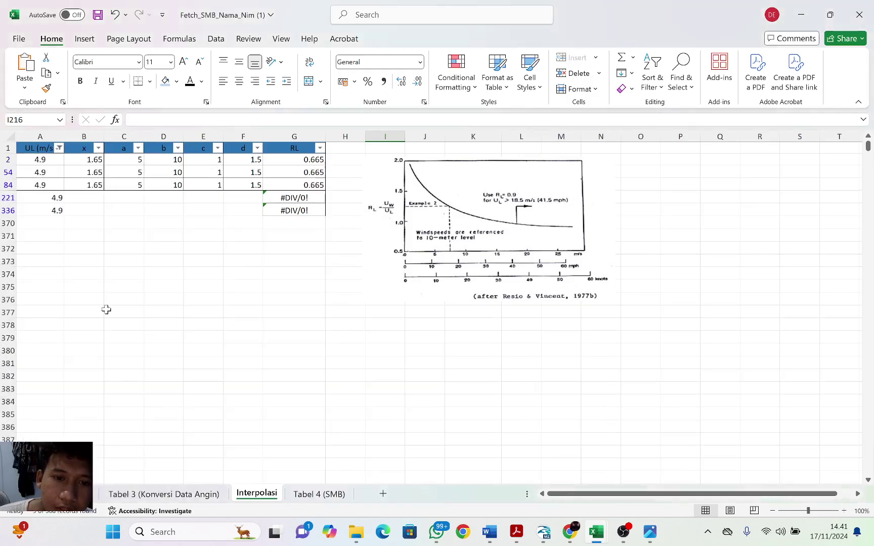
- Fill x 1.65, a 5, b 10, c 1 and d 1.5 down the remaining 4.9 rows, and show all rows again
left_click_drag(82, 159, 326, 210)
left_click(212, 244)
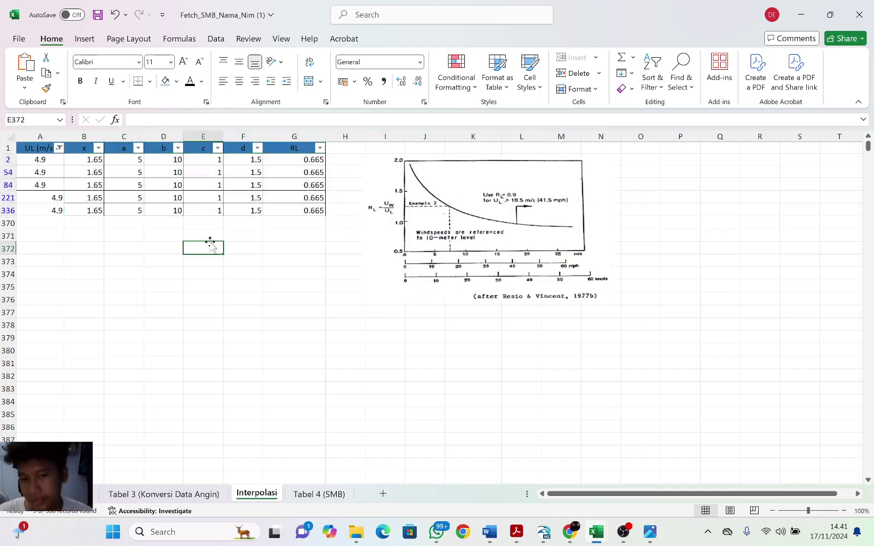
left_click(59, 147)
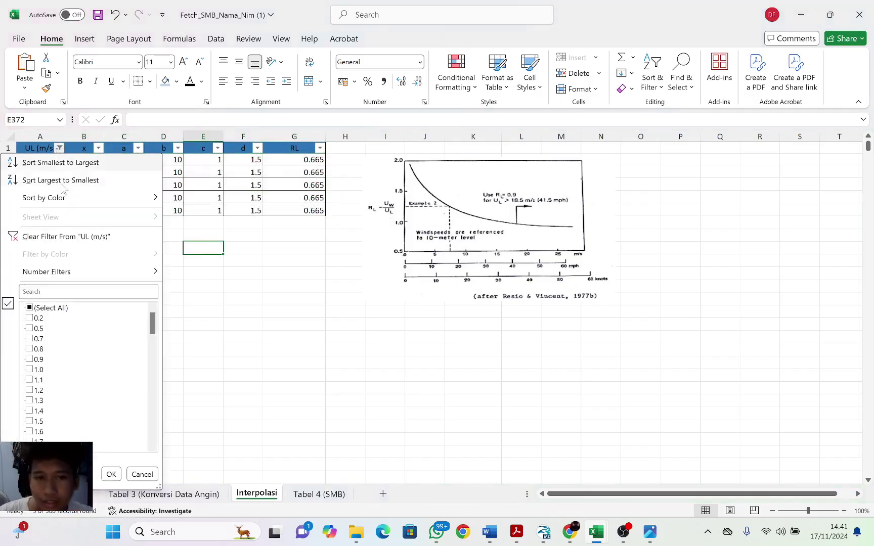
left_click(37, 310)
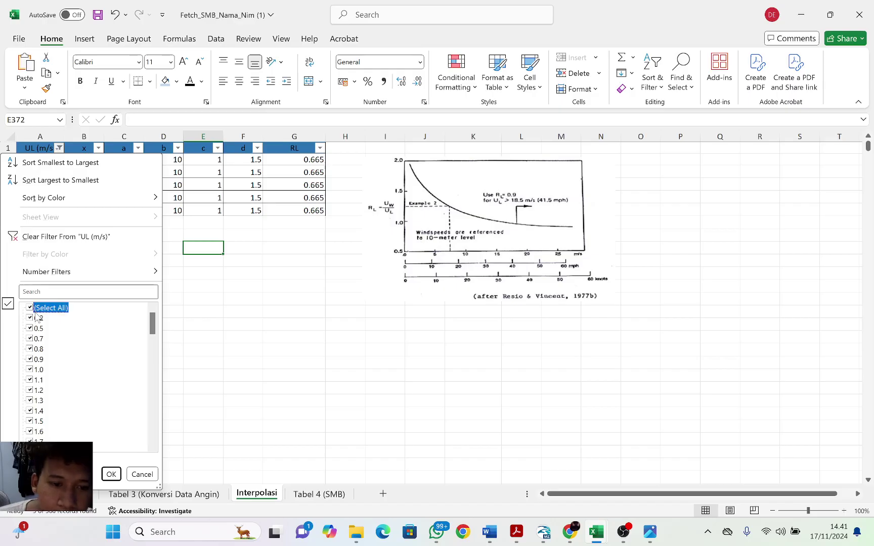
left_click(112, 474)
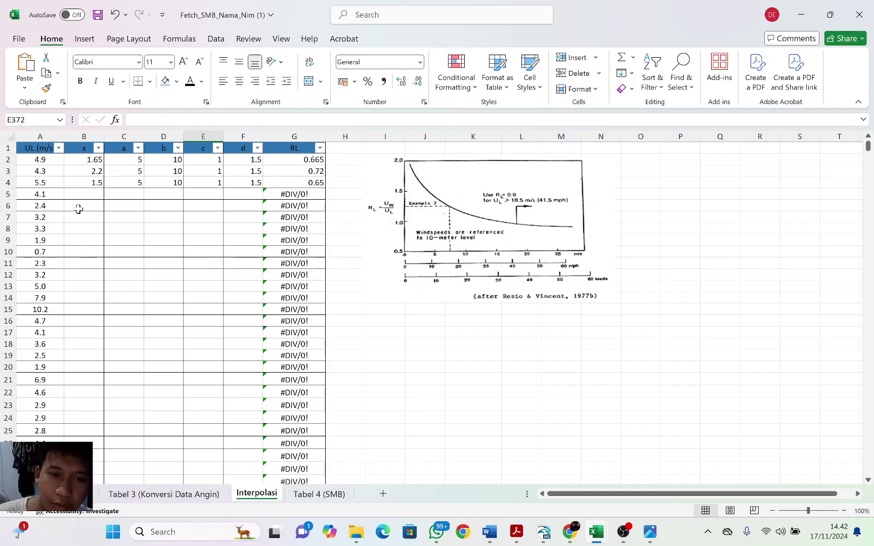
- Highlight the UL value in cell A11 with a yellow fill
left_click(40, 264)
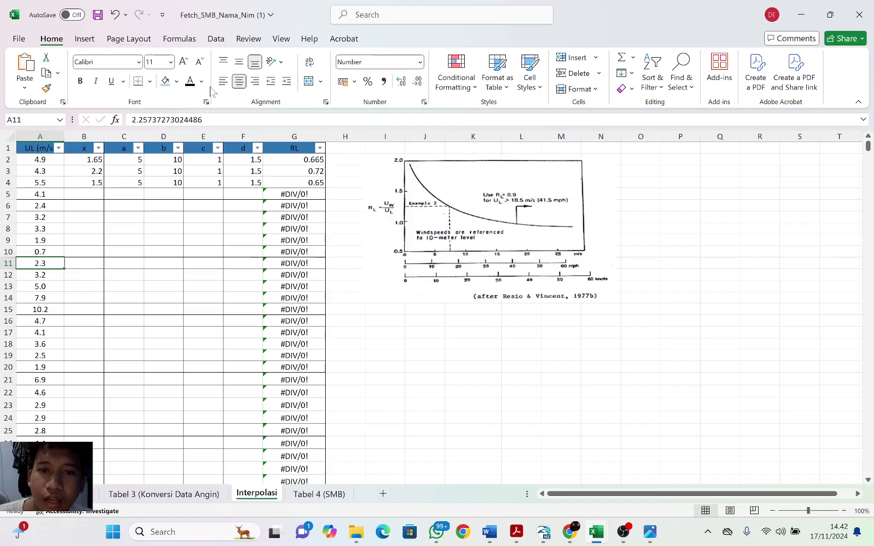
left_click(176, 81)
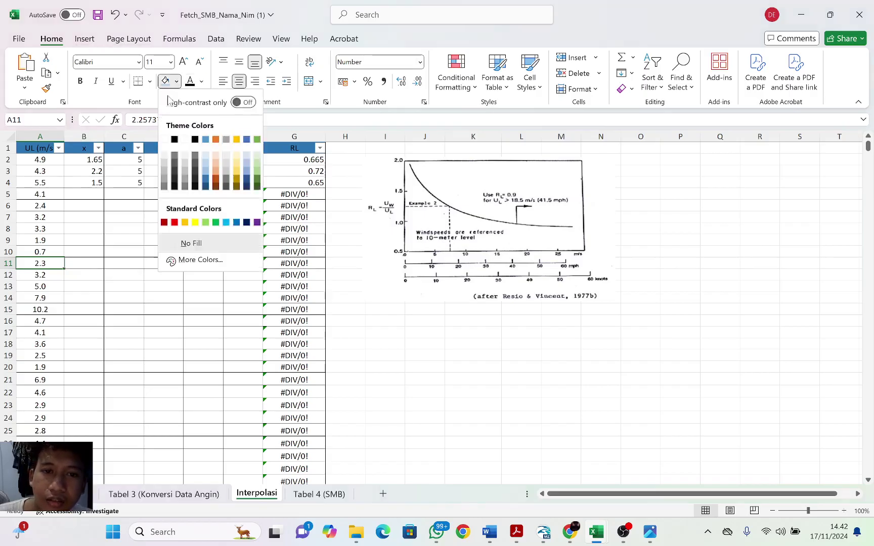
left_click(196, 222)
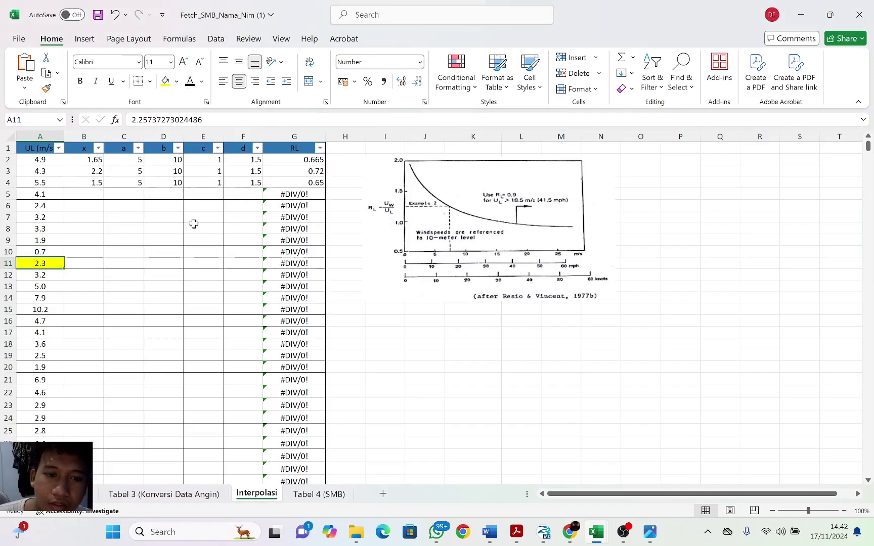
left_click_drag(69, 263, 274, 268)
left_click(59, 262)
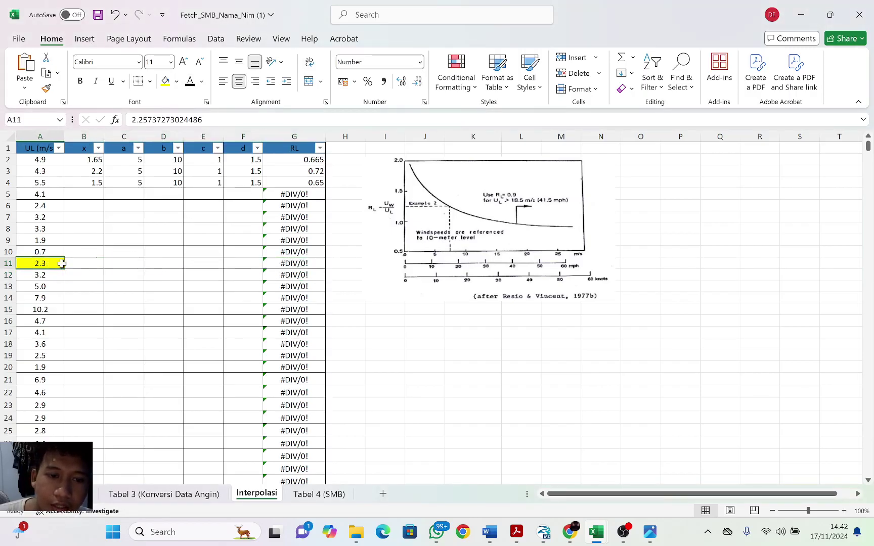
left_click(72, 263)
left_click(40, 262)
left_click(70, 264)
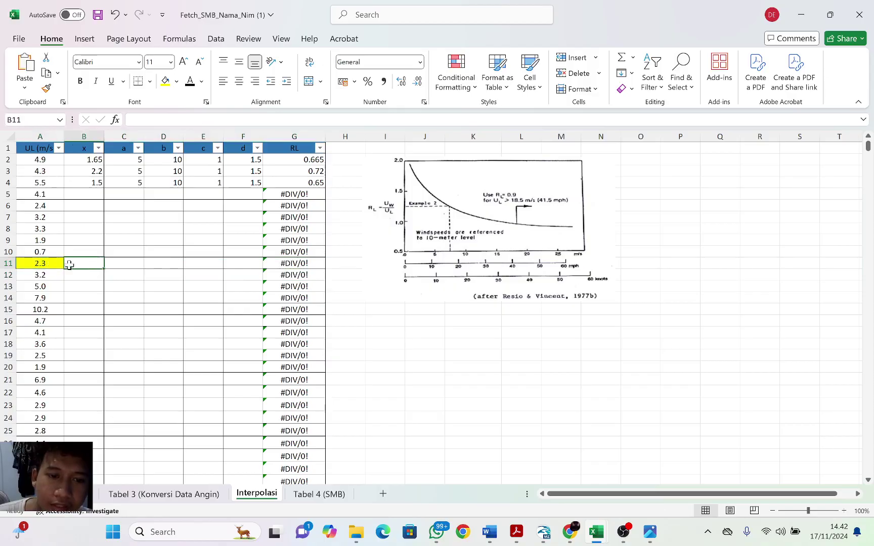
left_click(54, 263)
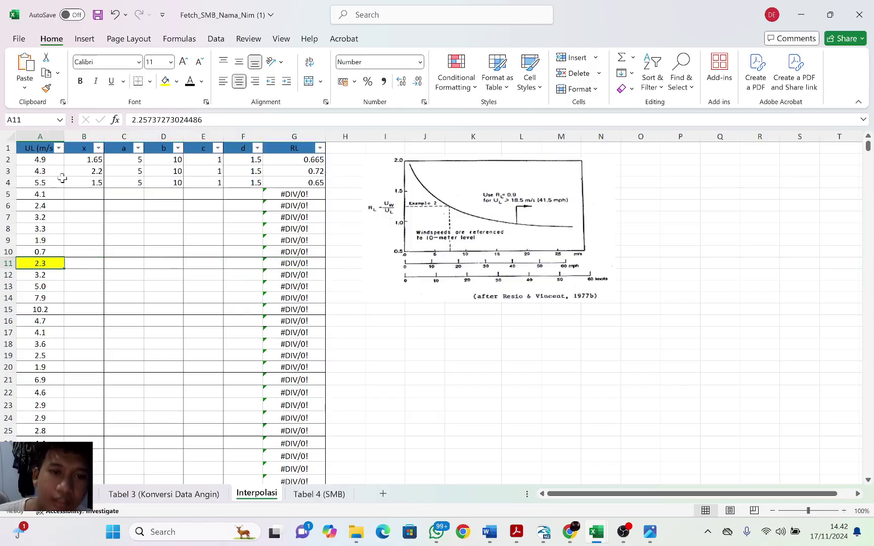
- Change the fill colour of cell A11 to light blue
left_click(175, 81)
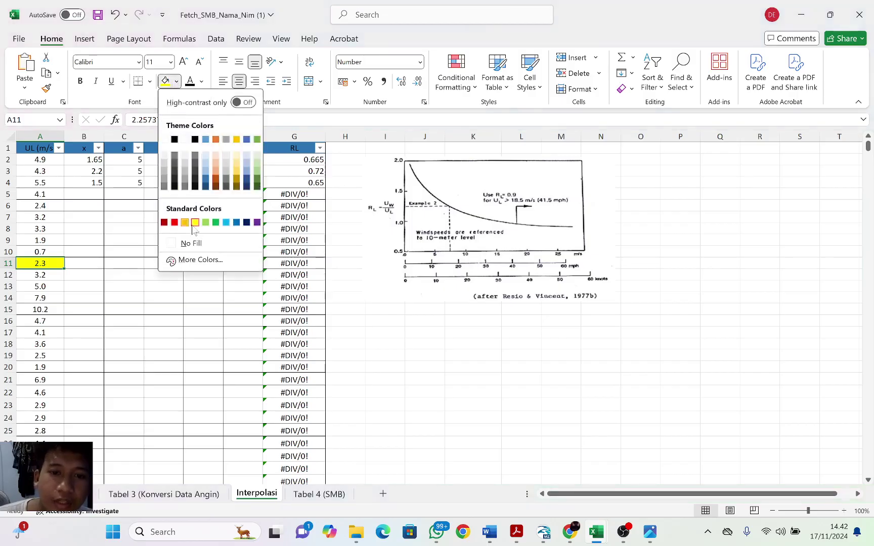
left_click(206, 164)
left_click(122, 205)
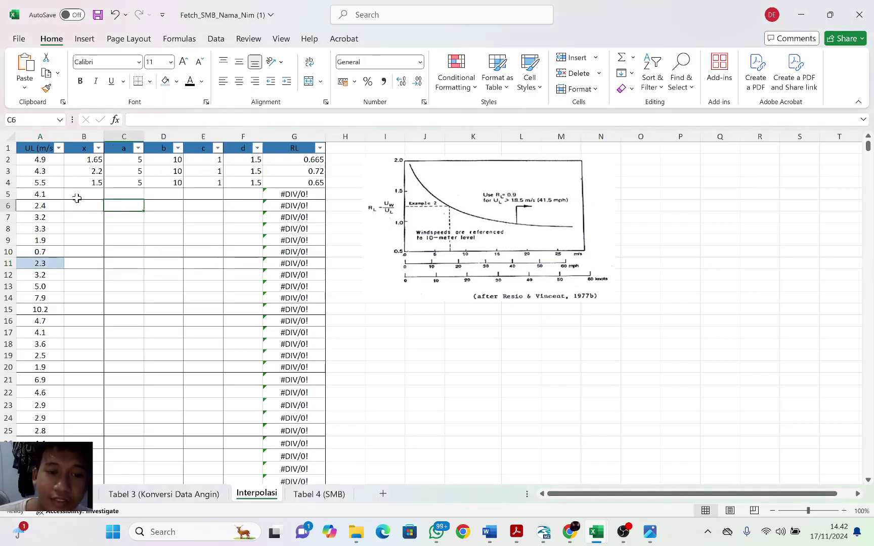
left_click(51, 160)
- Remove the fill colour from cell A11
left_click(49, 262)
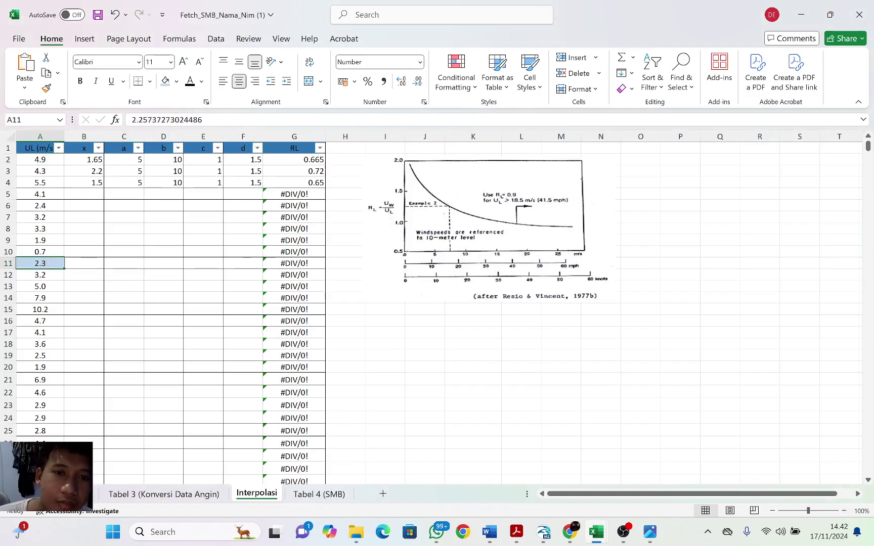
left_click(177, 82)
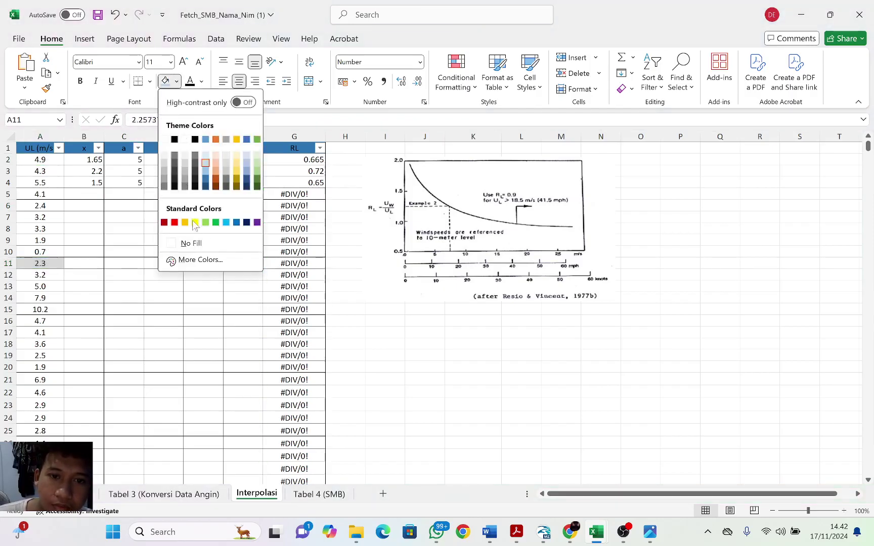
left_click(194, 244)
- Filter the UL (m/s) column to 4.3 to check which rows share that value
left_click(43, 171)
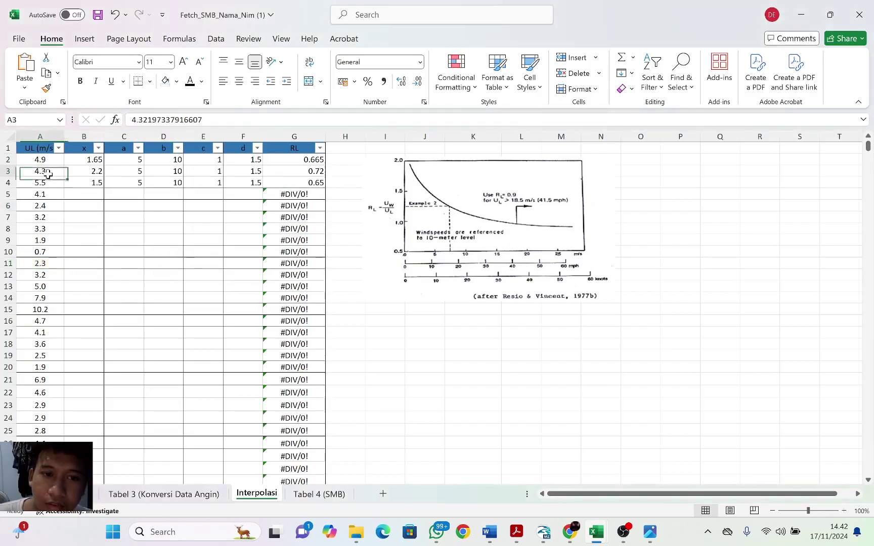
left_click(59, 147)
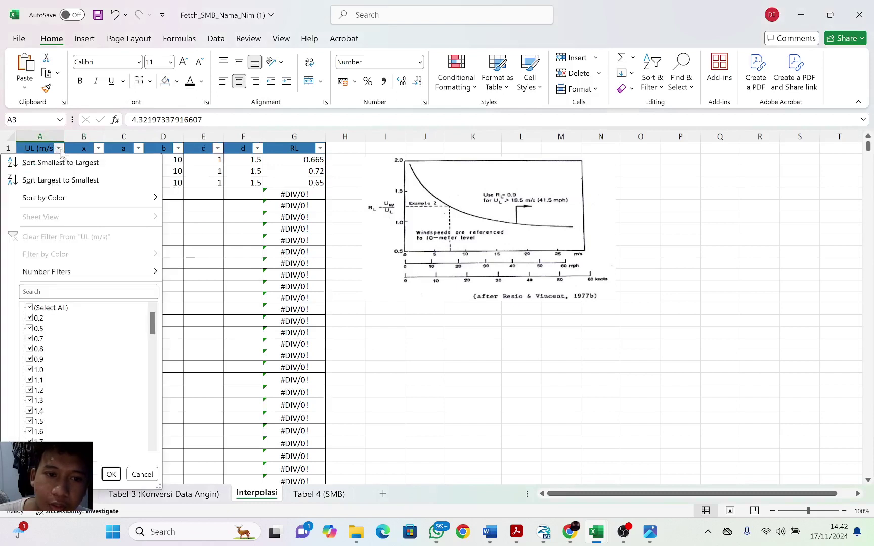
left_click(45, 308)
scroll(44, 326, "down", 3)
scroll(45, 333, "down", 8)
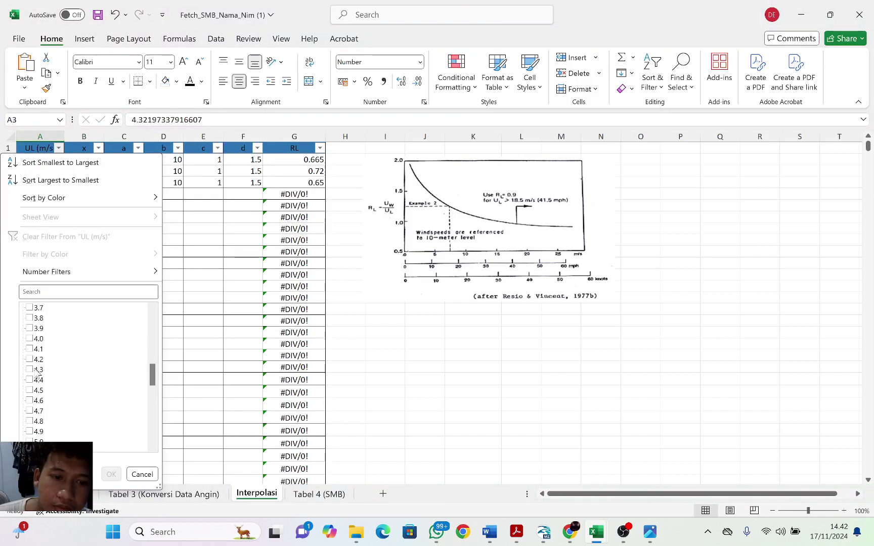
left_click(39, 369)
left_click(110, 475)
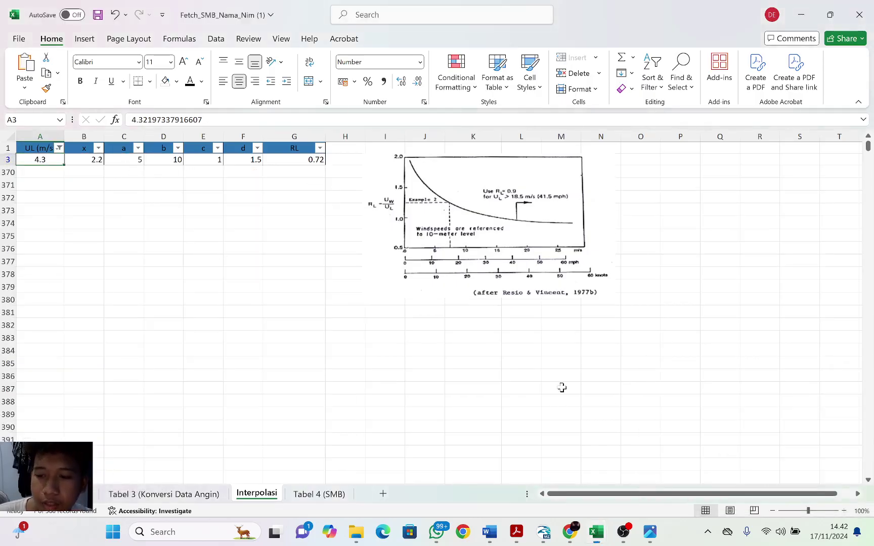
- Reselect all UL (m/s) values in the filter to show every row again
left_click(59, 148)
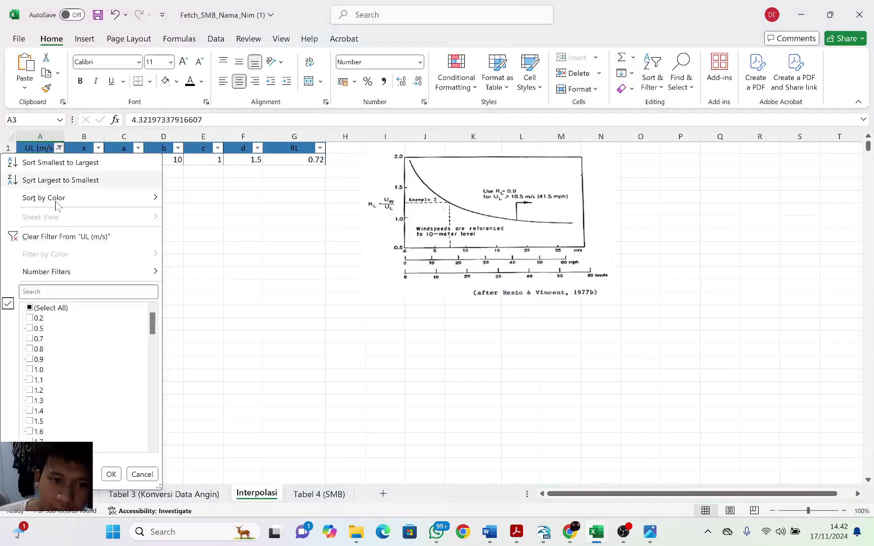
left_click(44, 309)
left_click(44, 308)
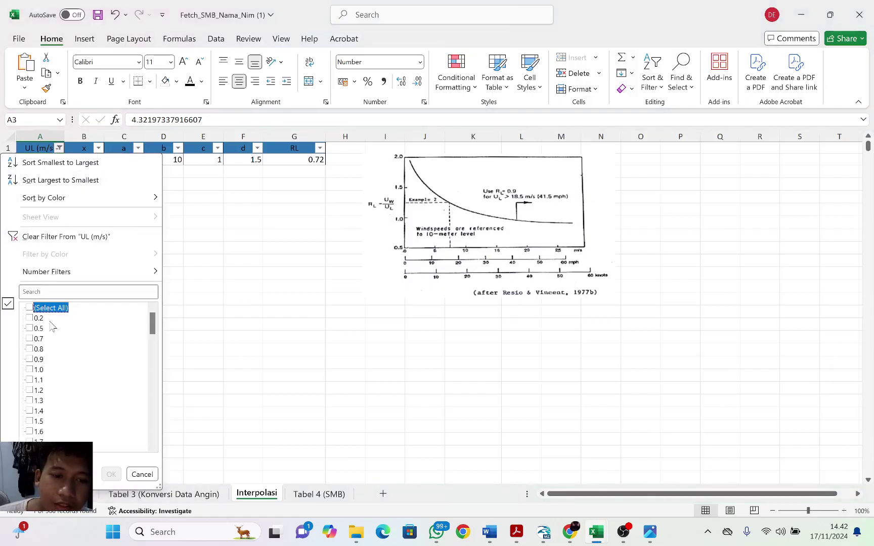
left_click(29, 308)
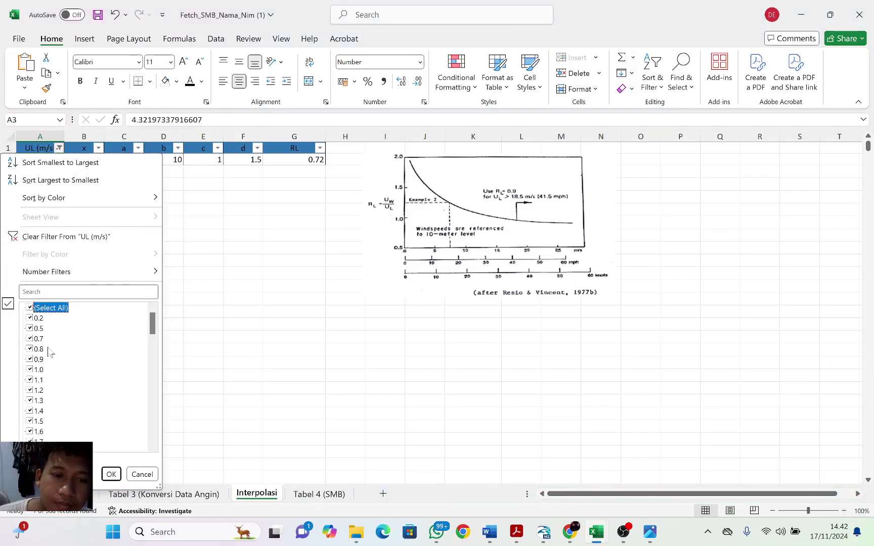
left_click(111, 475)
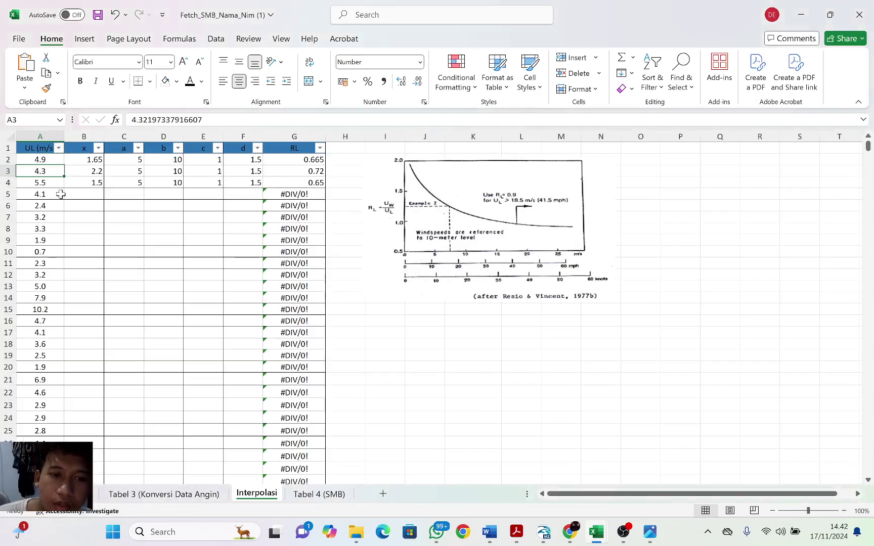
- Filter the UL (m/s) column to show only the rows with the value 5.5
left_click(58, 149)
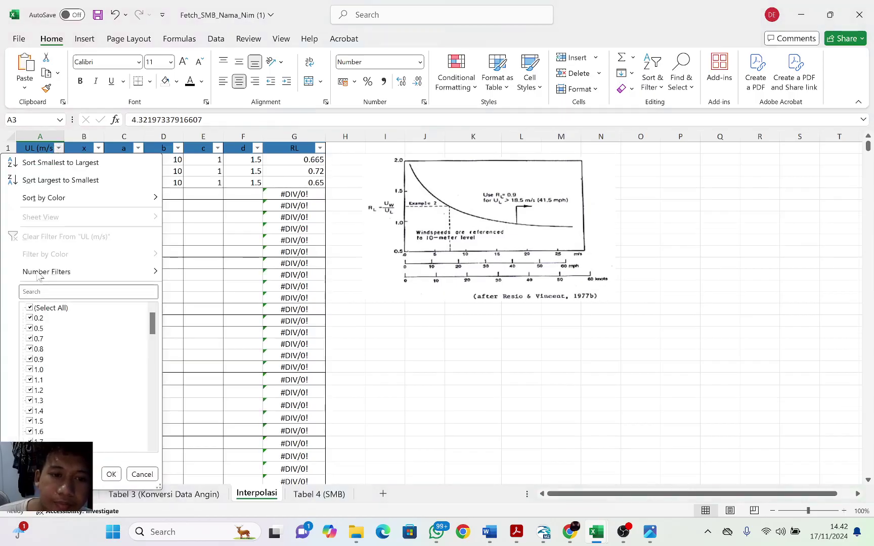
left_click(32, 308)
scroll(40, 340, "down", 8)
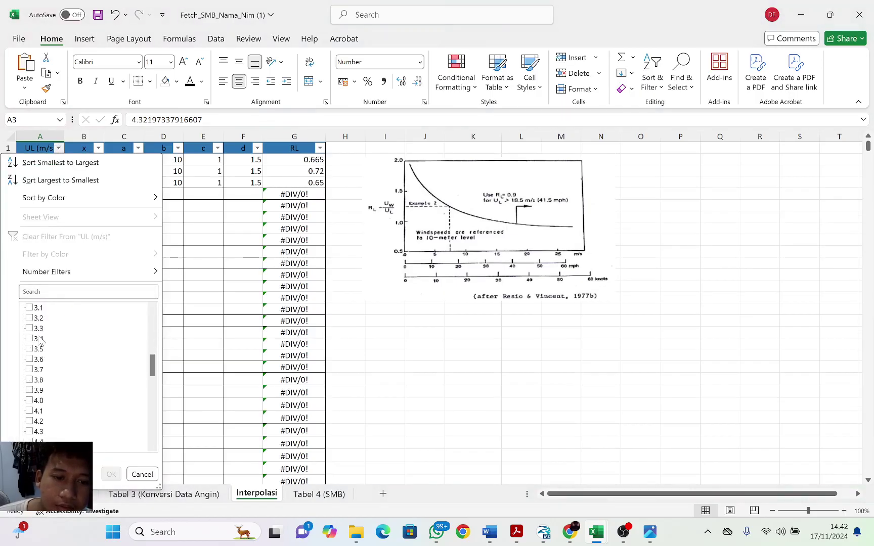
scroll(40, 344, "down", 5)
left_click(31, 401)
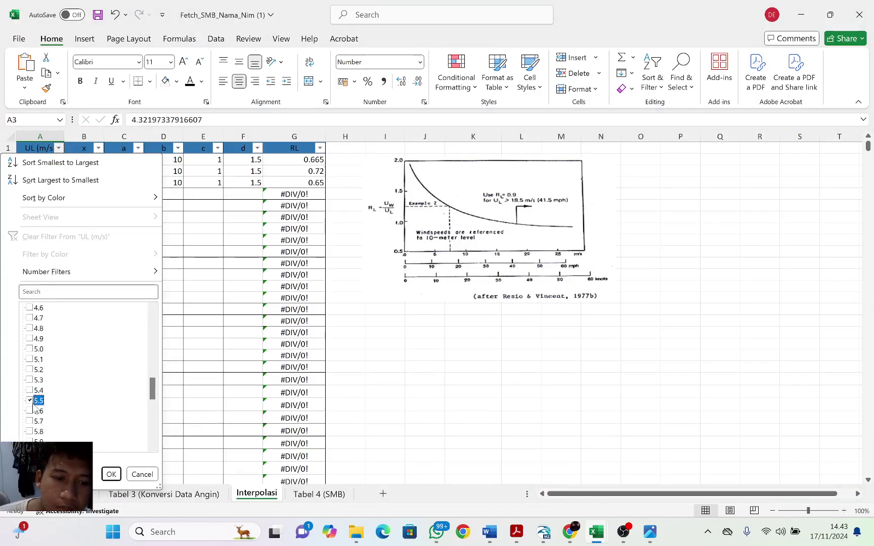
left_click(111, 475)
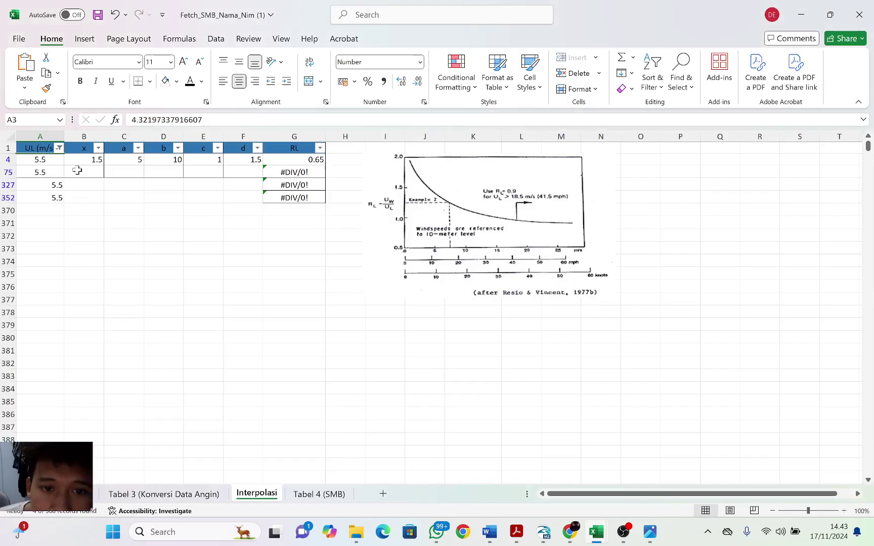
- Fill x 1.5, a 5, b 10, c 1 and d 1.5 down the other 5.5 rows and centre their UL values
left_click_drag(104, 163, 324, 203)
left_click_drag(41, 161, 67, 201)
left_click(113, 227)
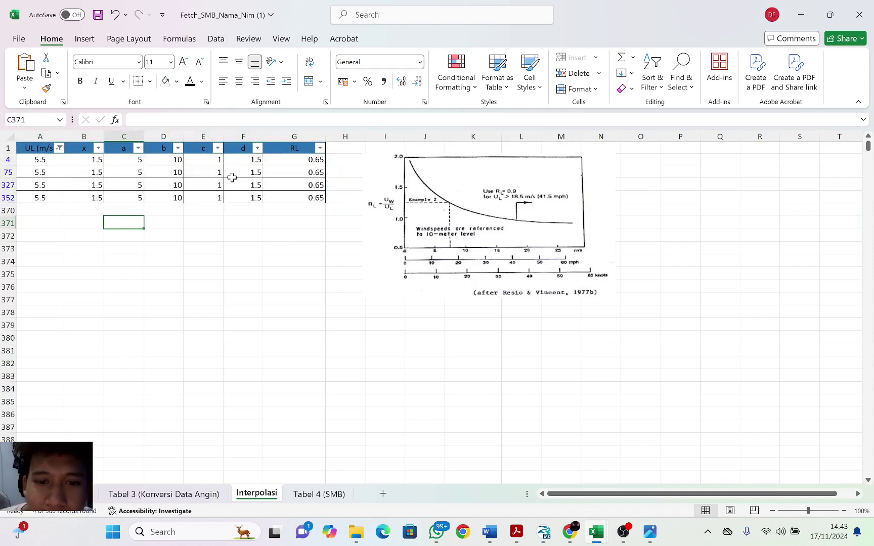
- Show all UL (m/s) rows again and look over the filled and still empty rows of the table
left_click(59, 148)
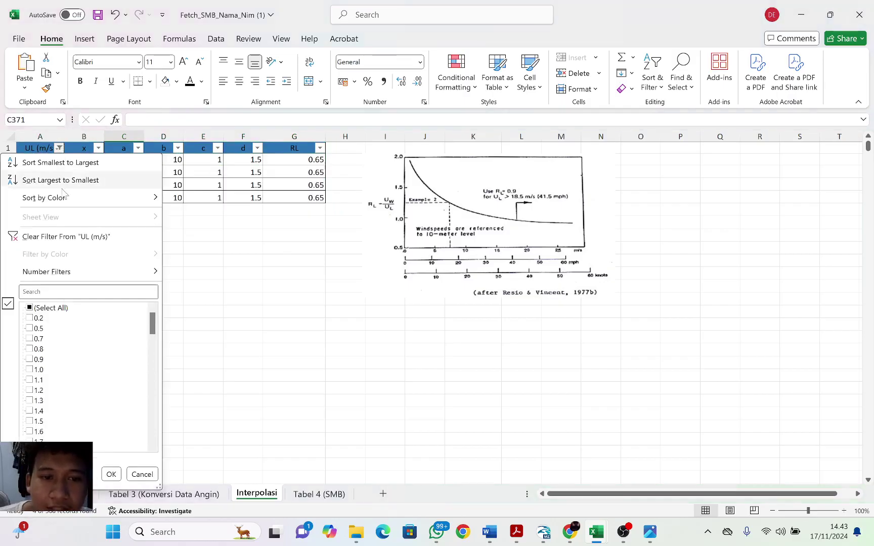
left_click(64, 308)
left_click(110, 475)
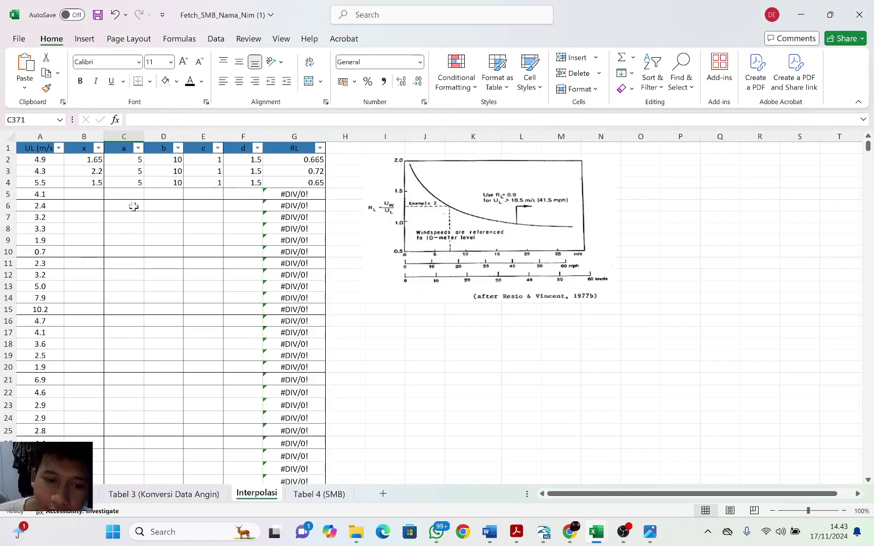
scroll(134, 206, "down", 20)
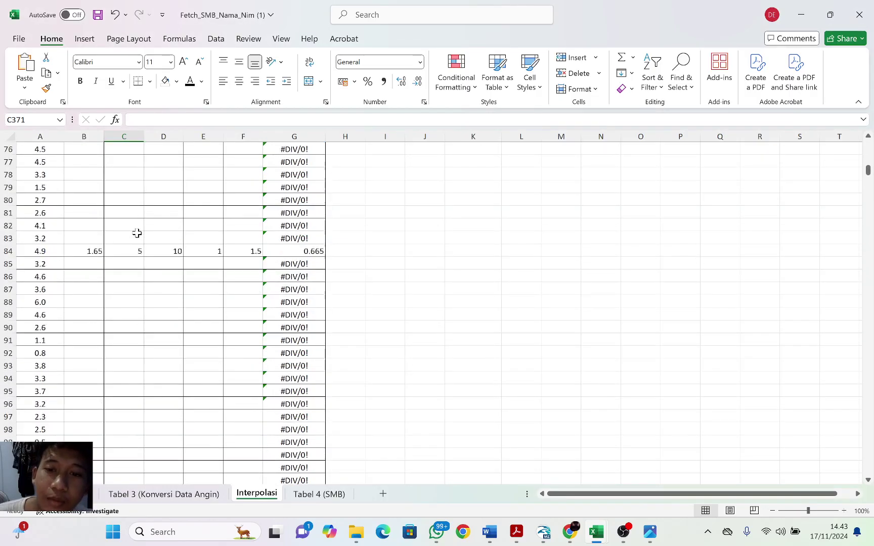
scroll(137, 233, "up", 20)
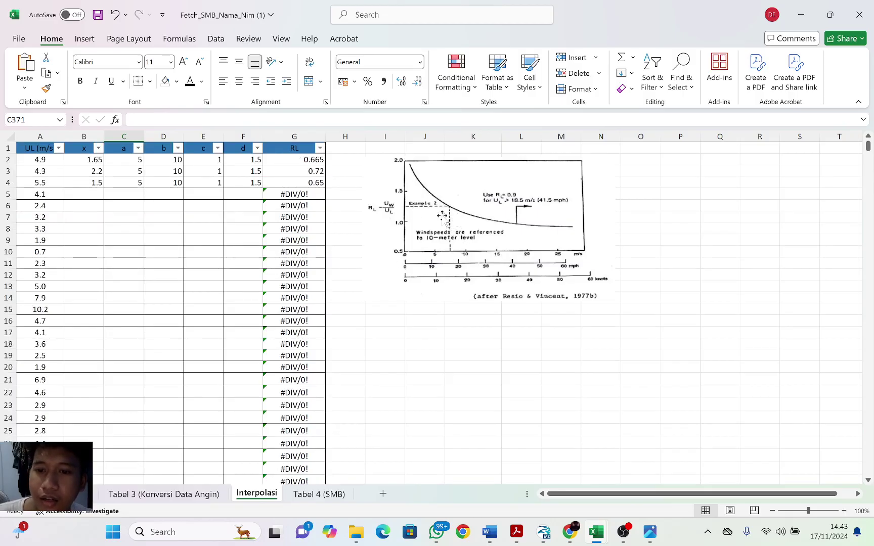
left_click(59, 147)
key("Escape")
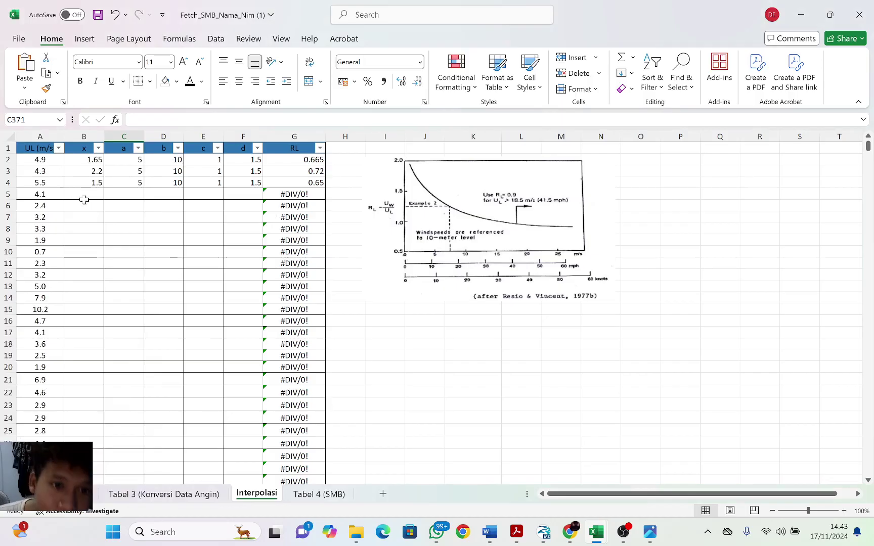
left_click_drag(88, 194, 236, 248)
left_click(277, 231)
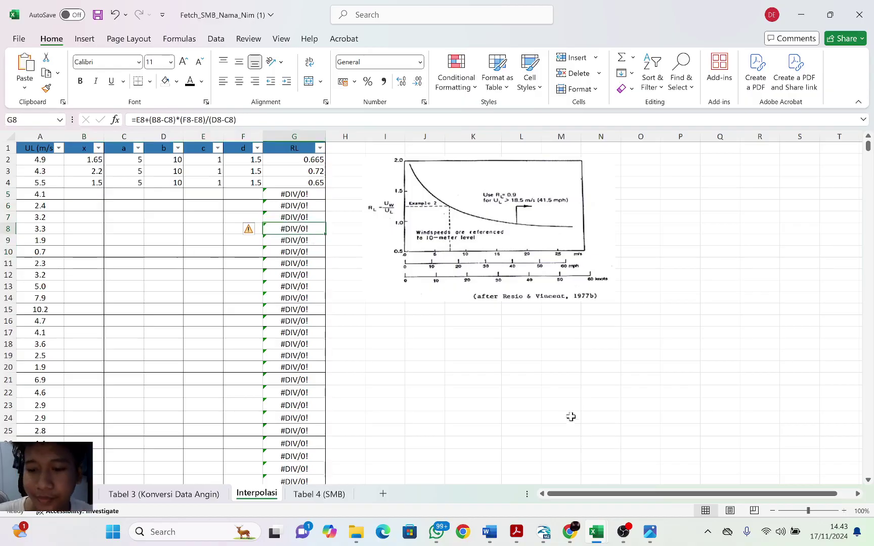
left_click(633, 542)
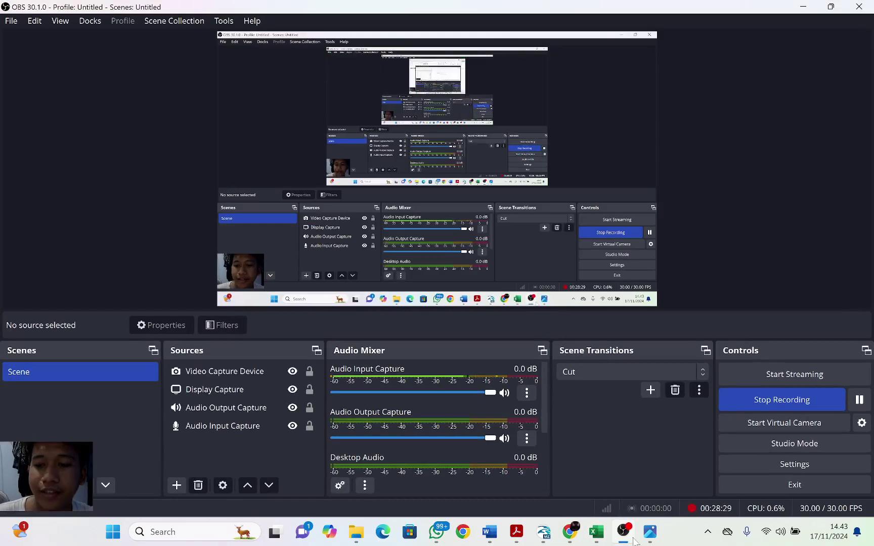
left_click(866, 404)
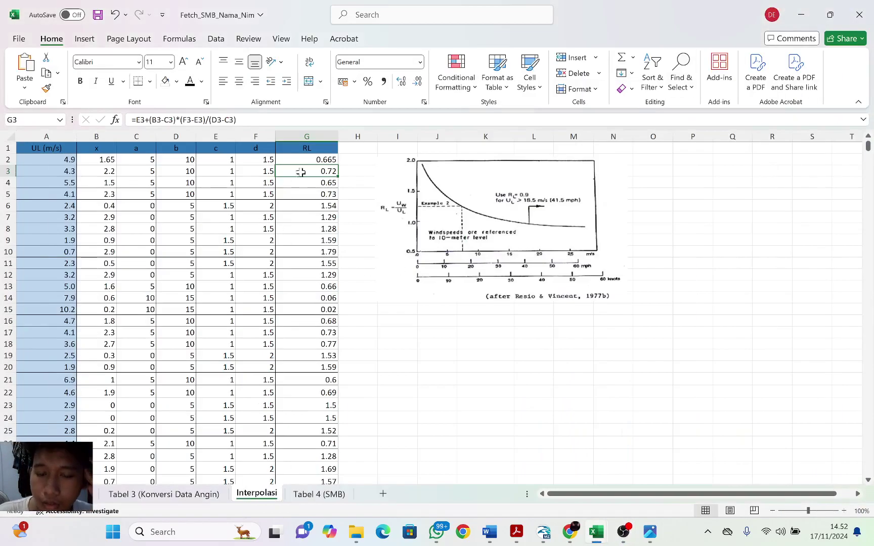
- Copy all the RL results in column G of the Interpolasi sheet, from G2 down to the last filled row
scroll(303, 284, "down", 5)
scroll(303, 283, "up", 5)
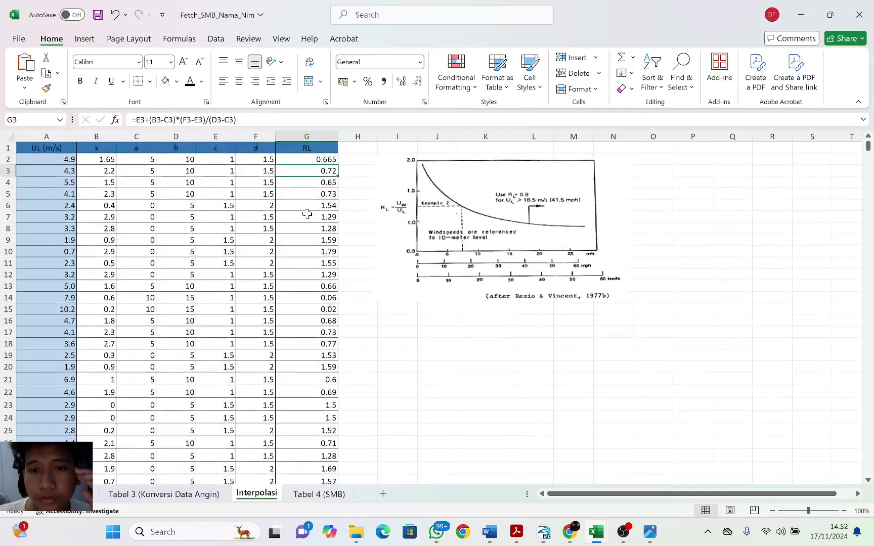
left_click(302, 159)
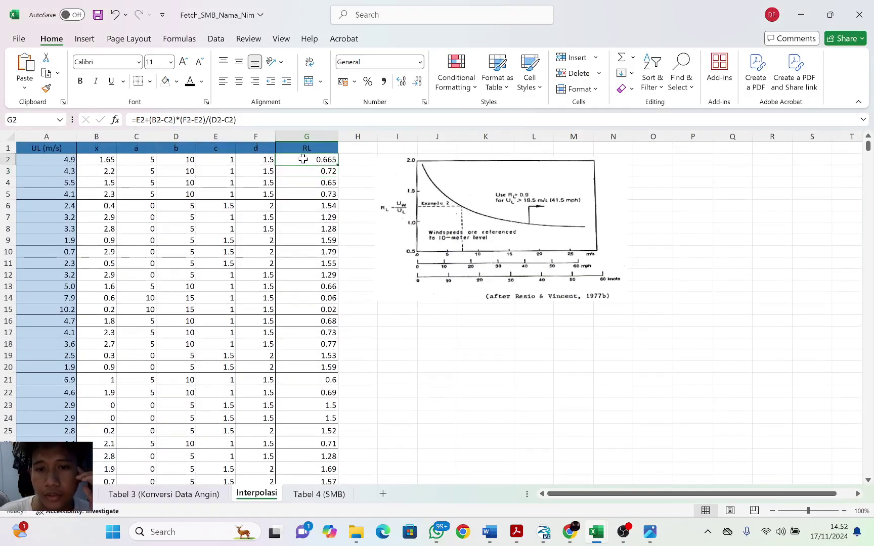
key("ctrl+shift+Down")
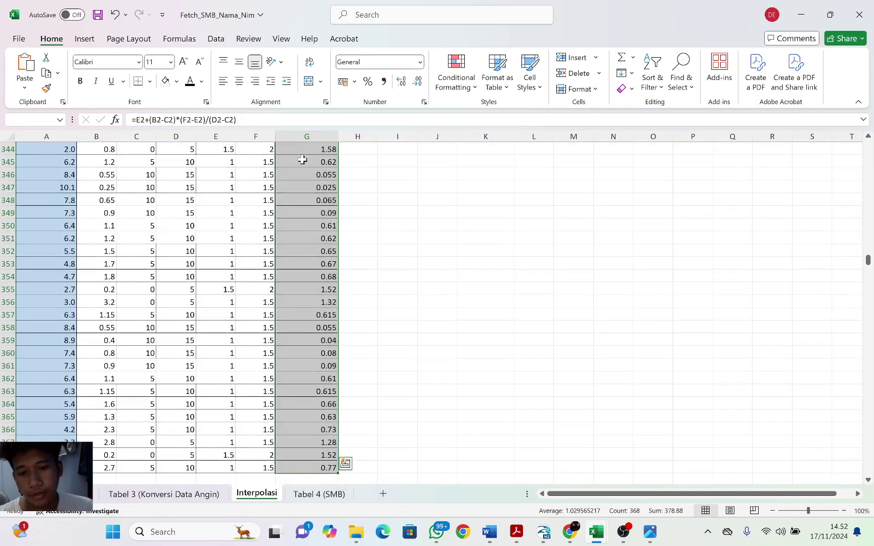
key("ctrl+c")
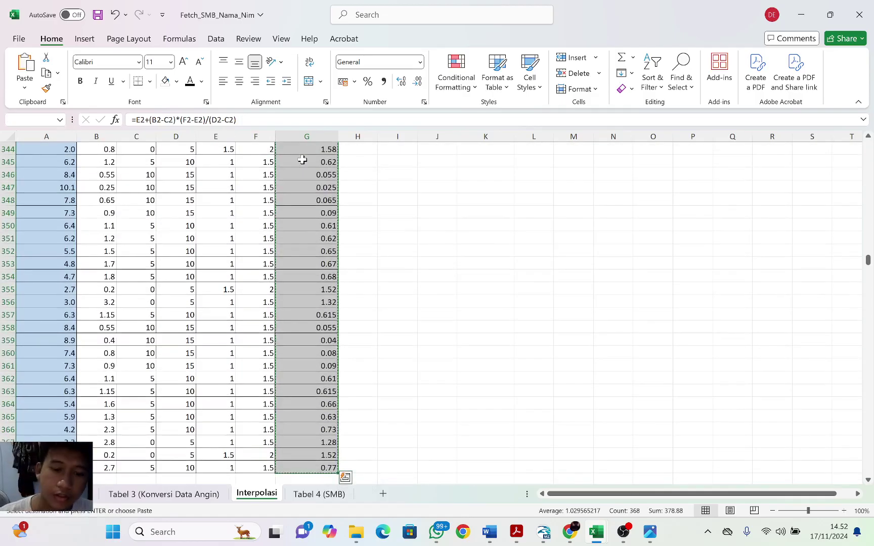
- Paste the copied RL results as values only into the RL column of Tabel 3 (Konversi Data Angin), starting at G2
left_click(193, 497)
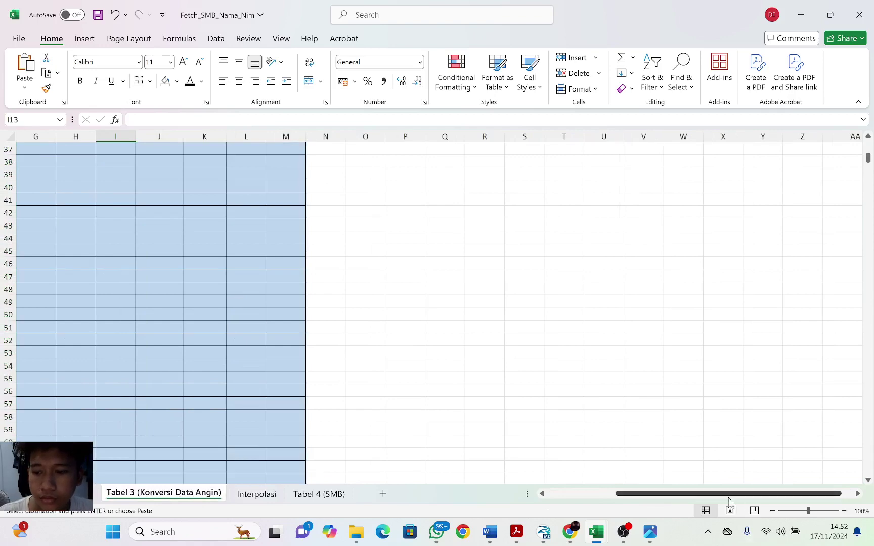
left_click_drag(651, 493, 583, 493)
scroll(408, 356, "up", 12)
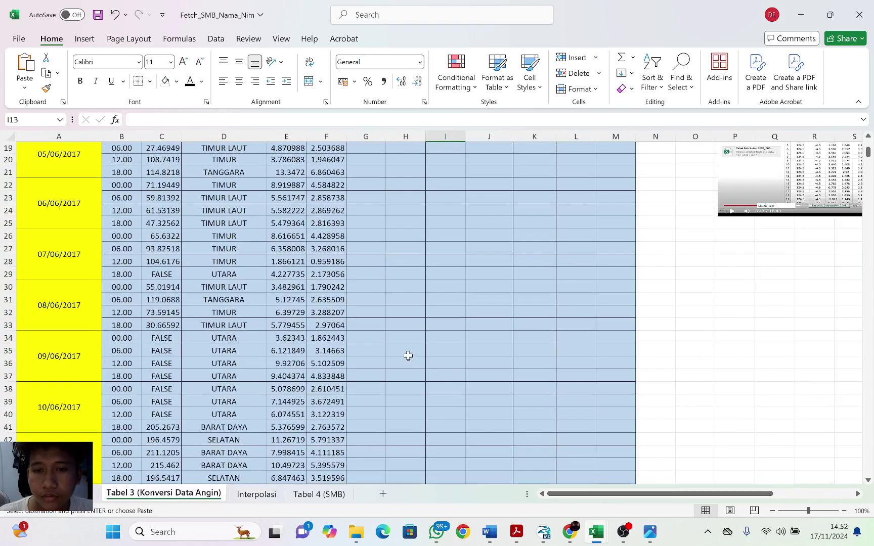
left_click(362, 159)
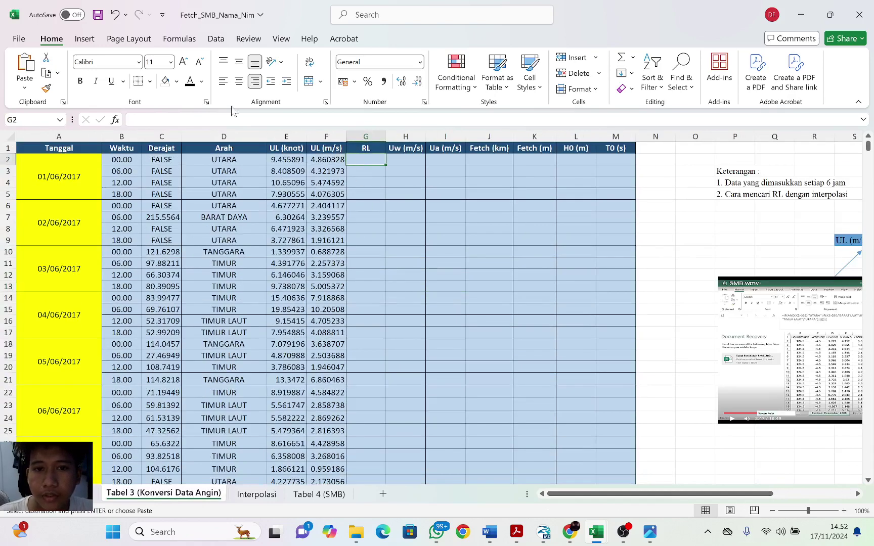
left_click(24, 71)
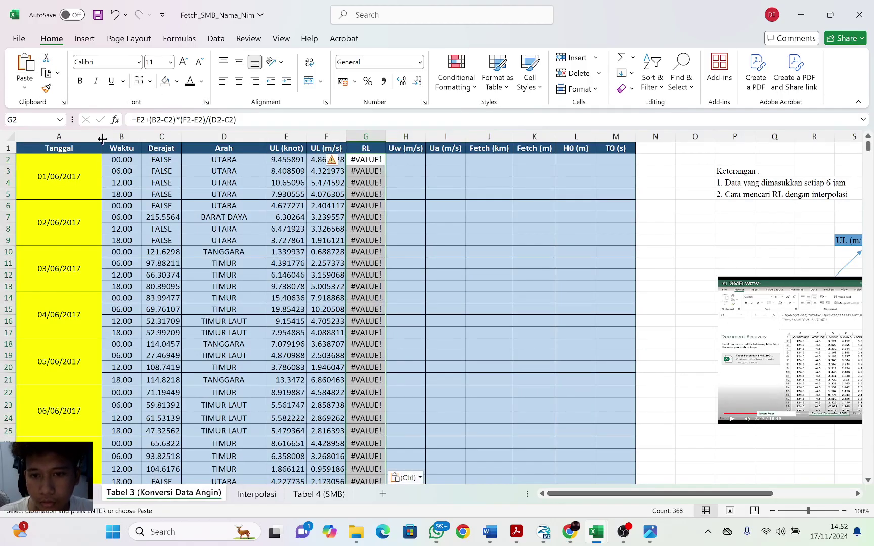
key("ctrl+z")
left_click(25, 89)
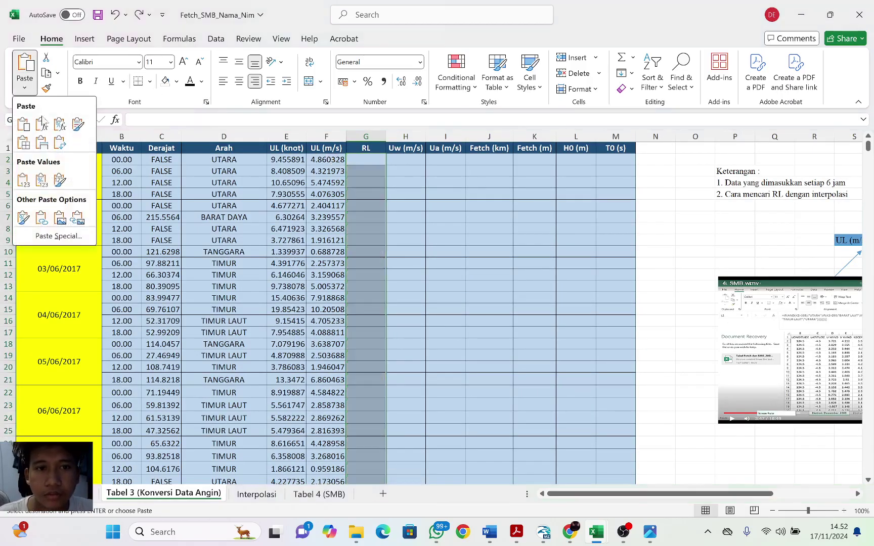
left_click(24, 181)
left_click(368, 218)
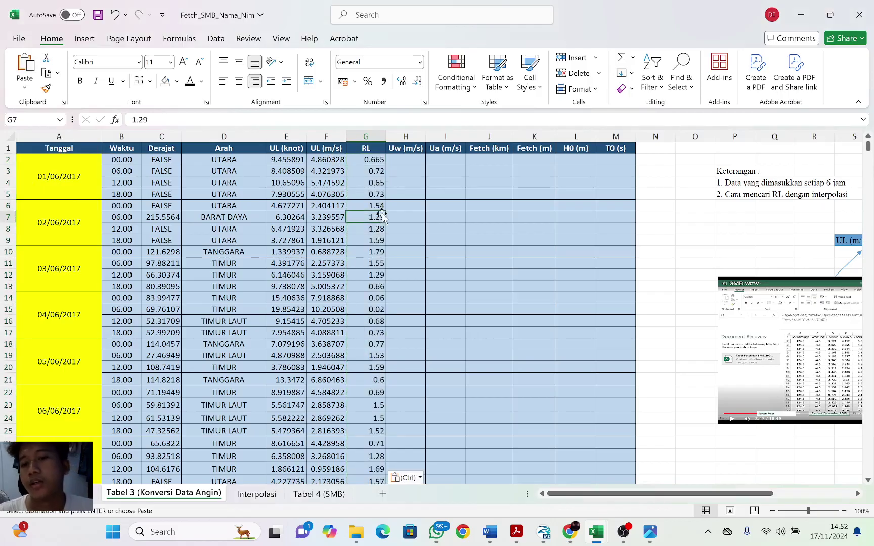
left_click(402, 159)
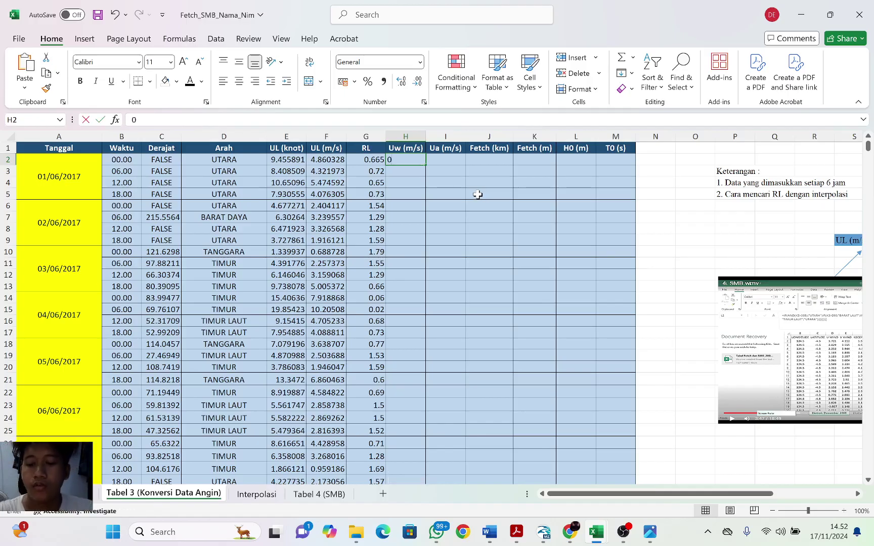
type("0.71")
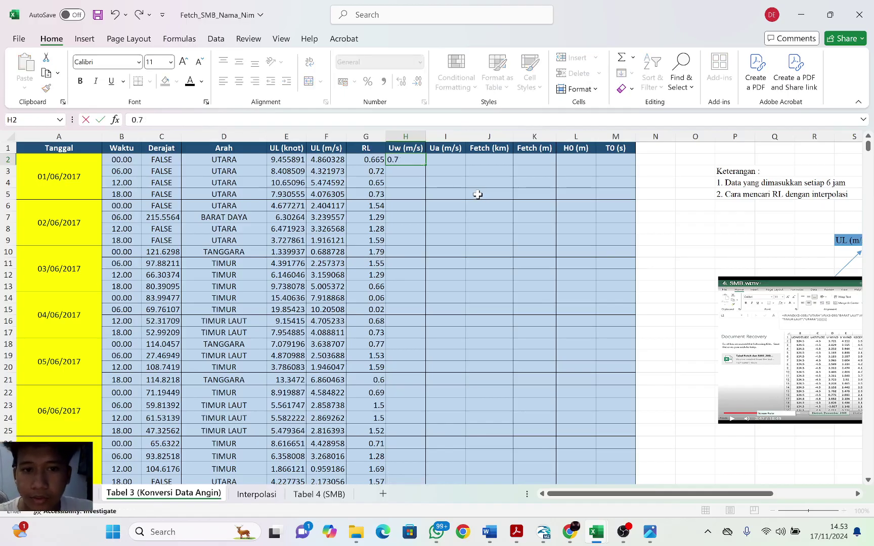
key("BackSpace")
key("BackSpace")
key("BackSpace")
type("=0.")
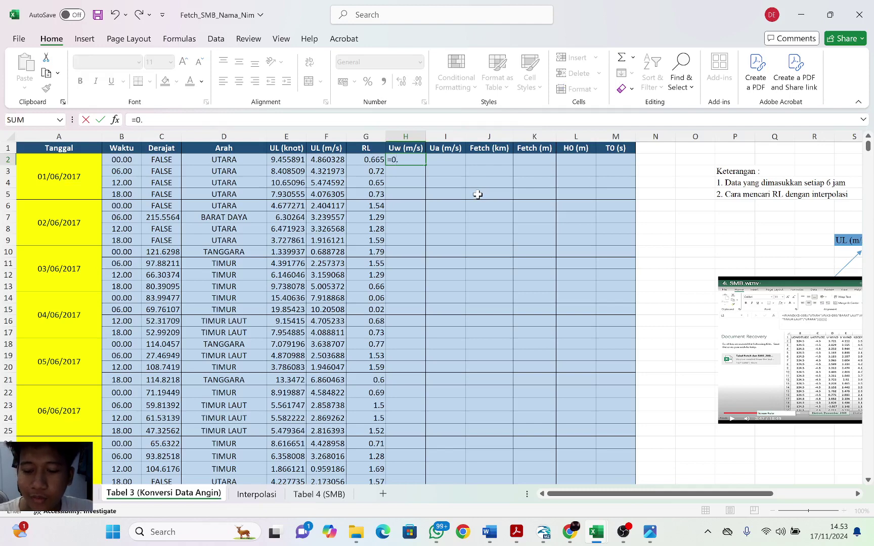
type("71")
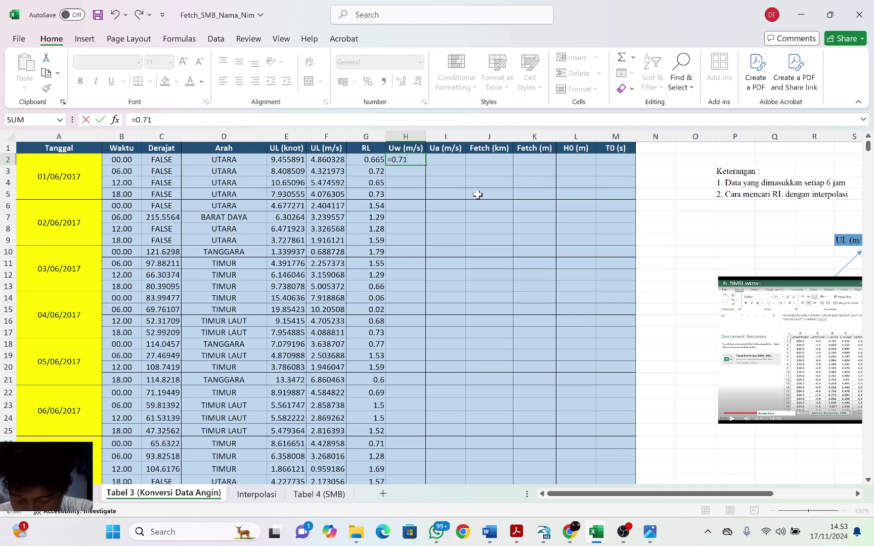
type("*(")
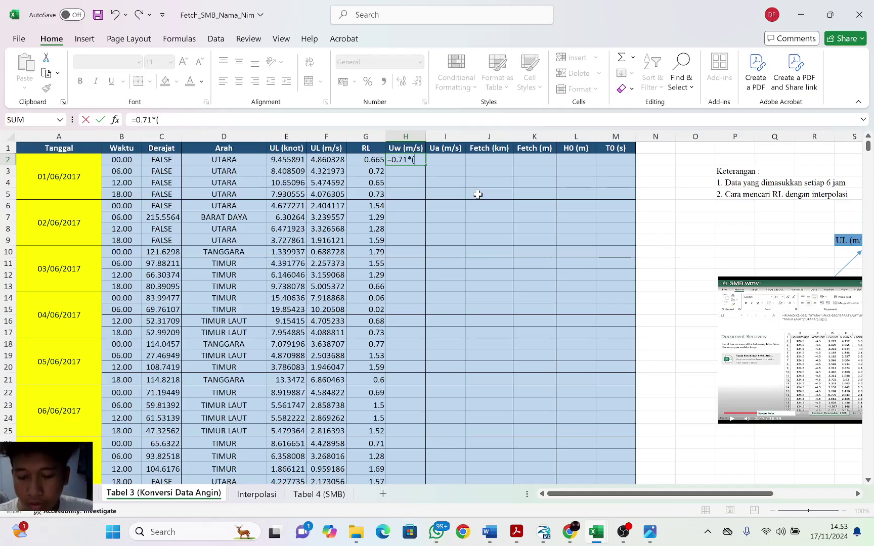
type("H2")
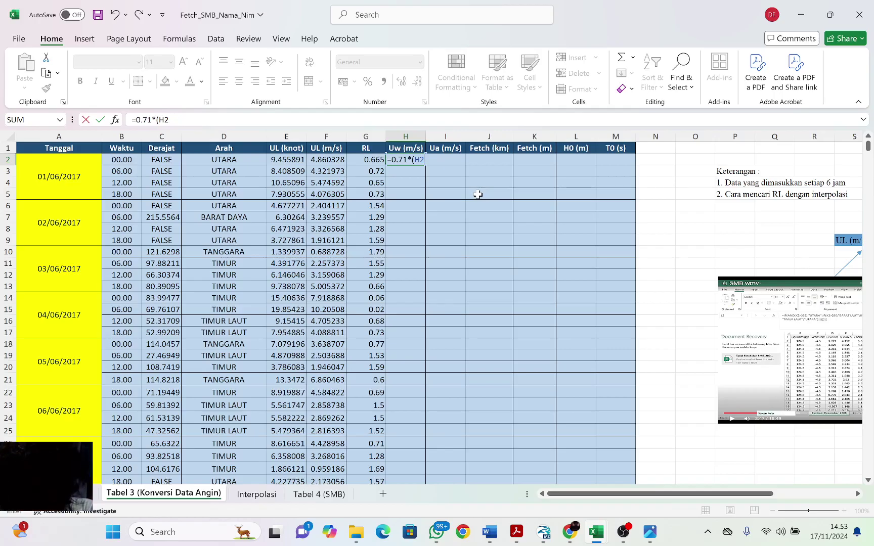
key("BackSpace")
key("BackSpace")
key("BackSpace")
key("BackSpace")
key("BackSpace")
key("BackSpace")
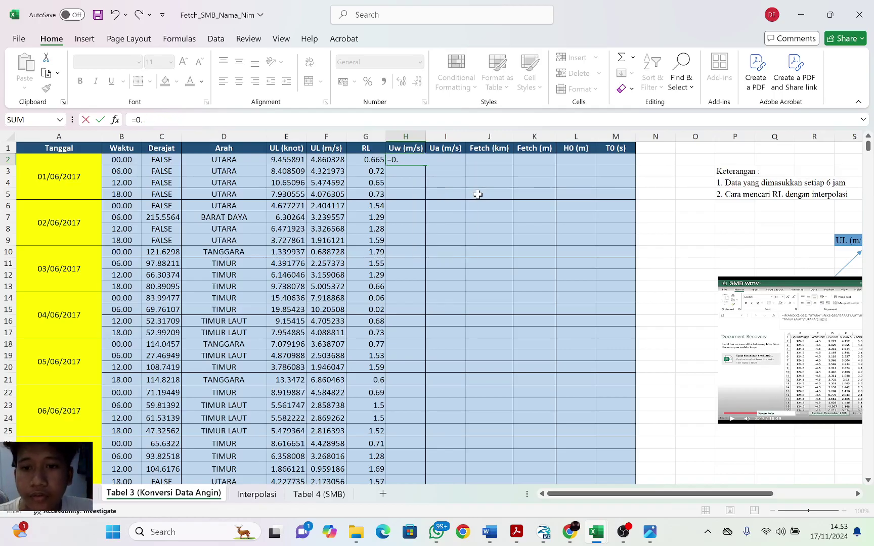
key("Escape")
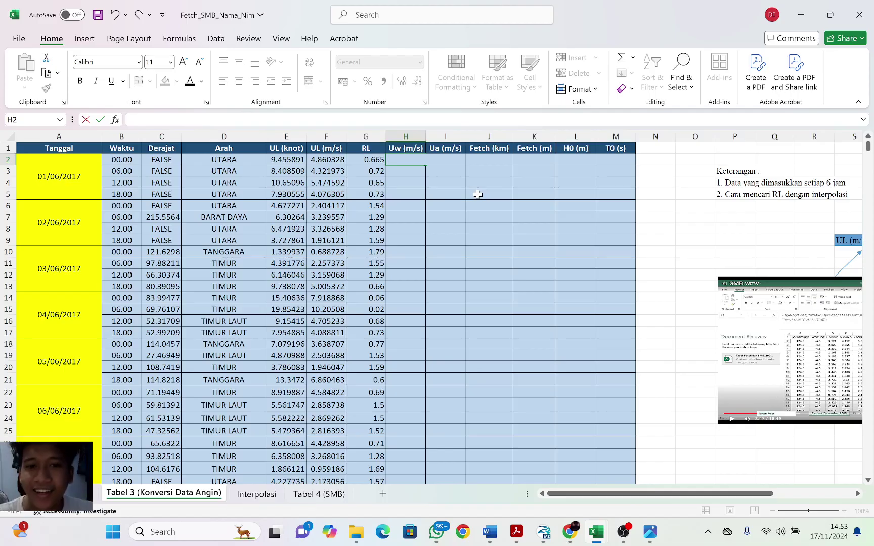
- Calculate Uw (m/s) in H2 with the formula =G2*F2 and fill it down the whole column
type("=")
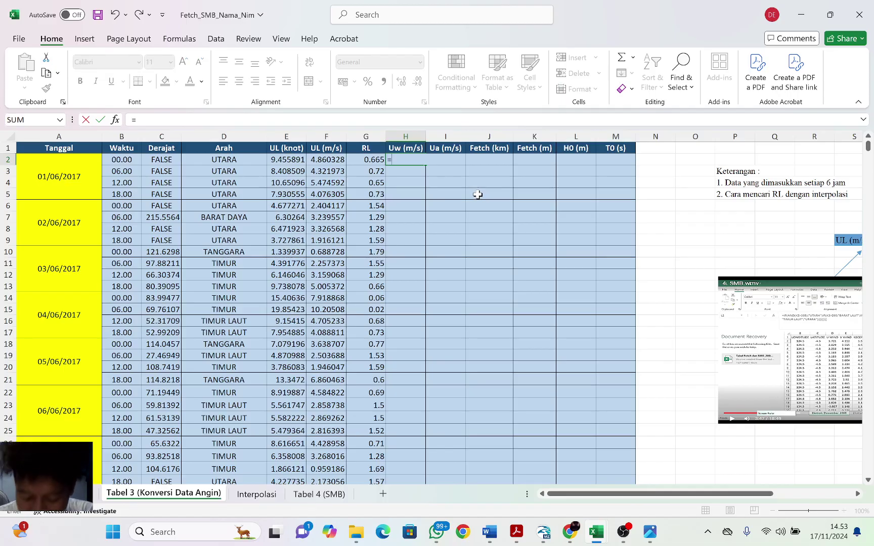
type("G2")
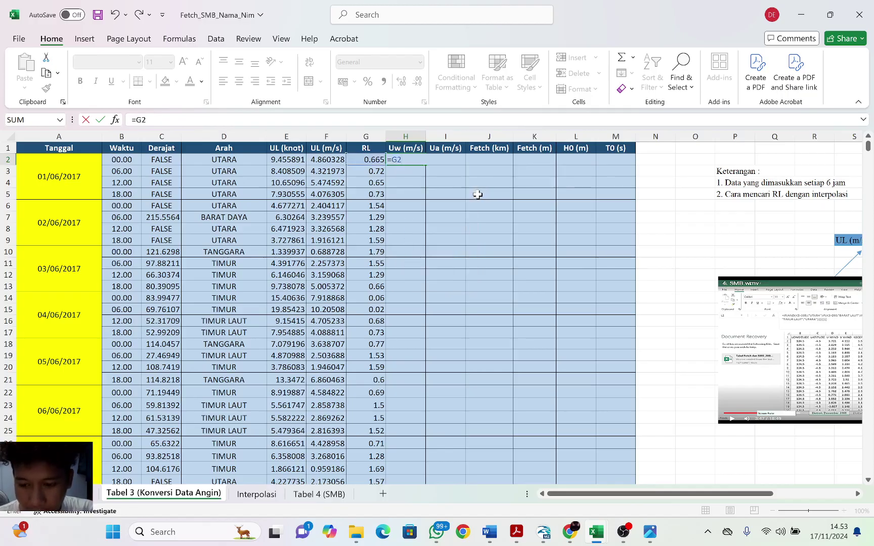
type("*F2")
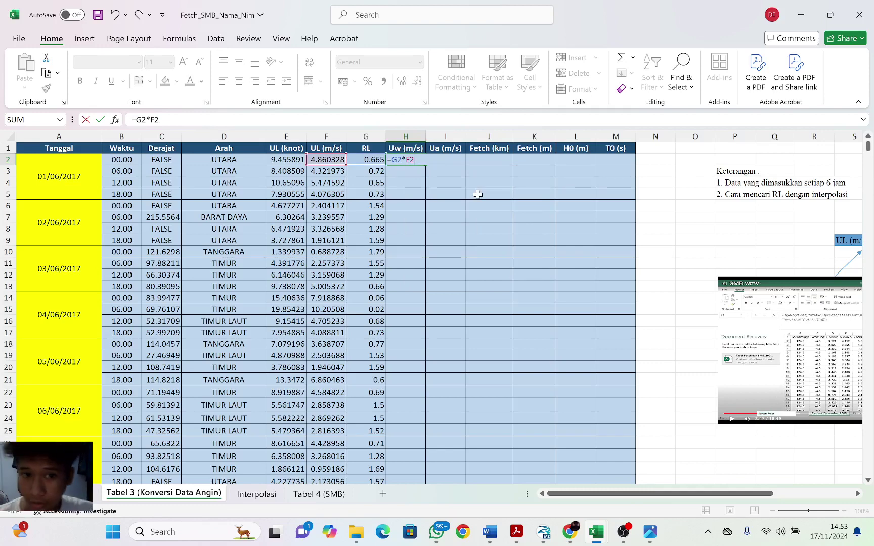
key("Return")
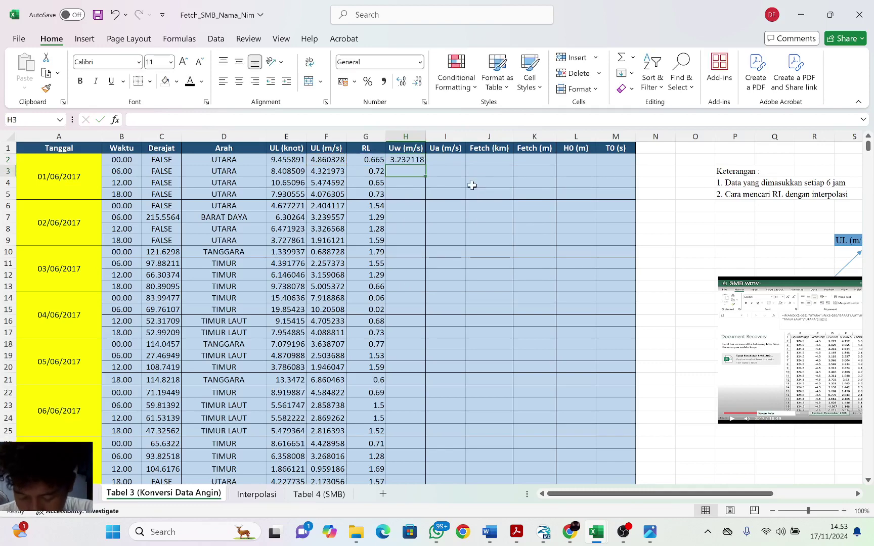
left_click(389, 160)
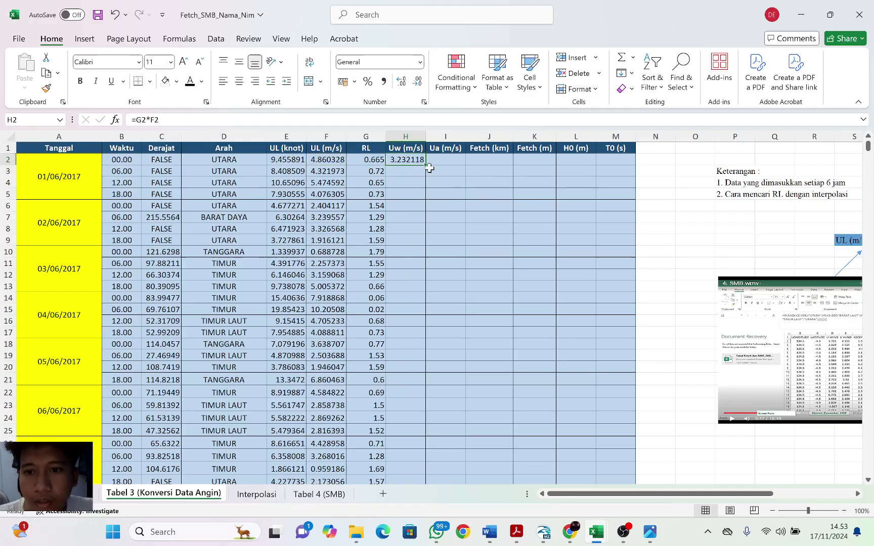
double_click(426, 164)
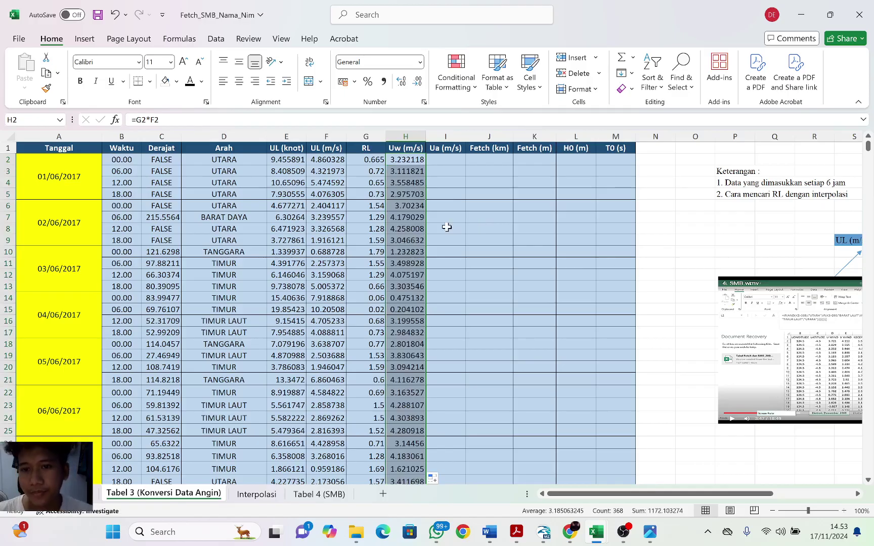
- Calculate Ua (m/s) in I2 with the formula =0.71*(H2^1.23) and fill it down the whole column
left_click(440, 162)
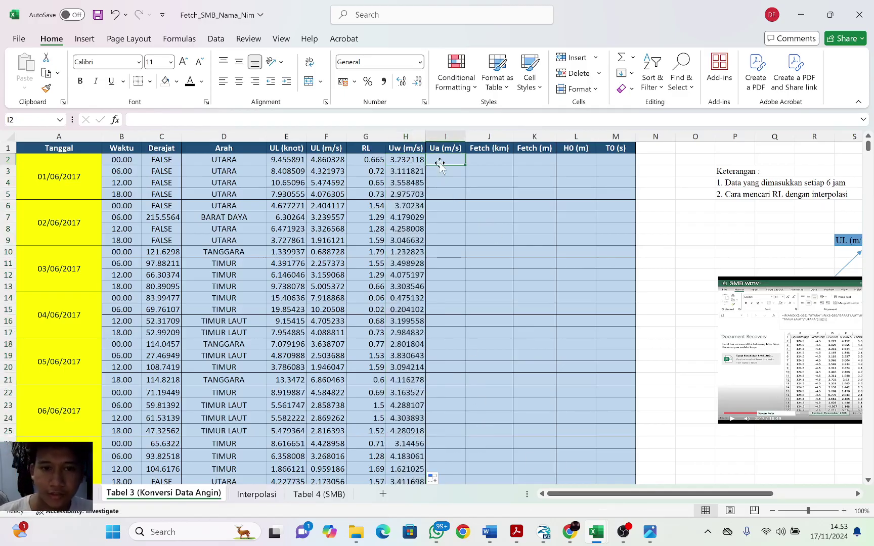
type("=")
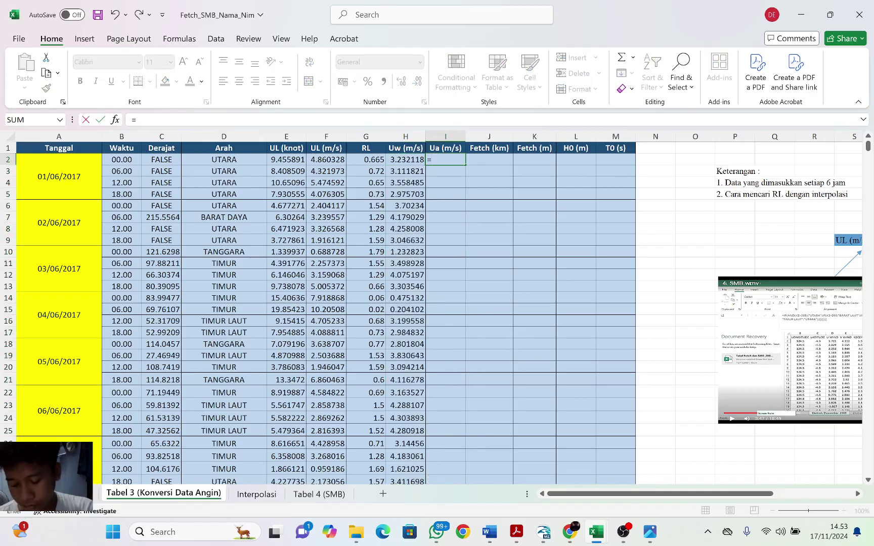
type("0.71")
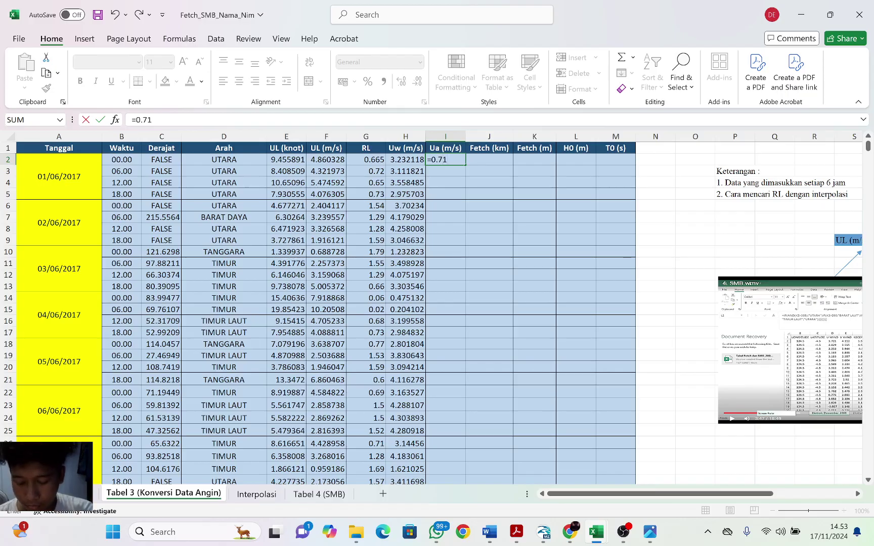
type("*(")
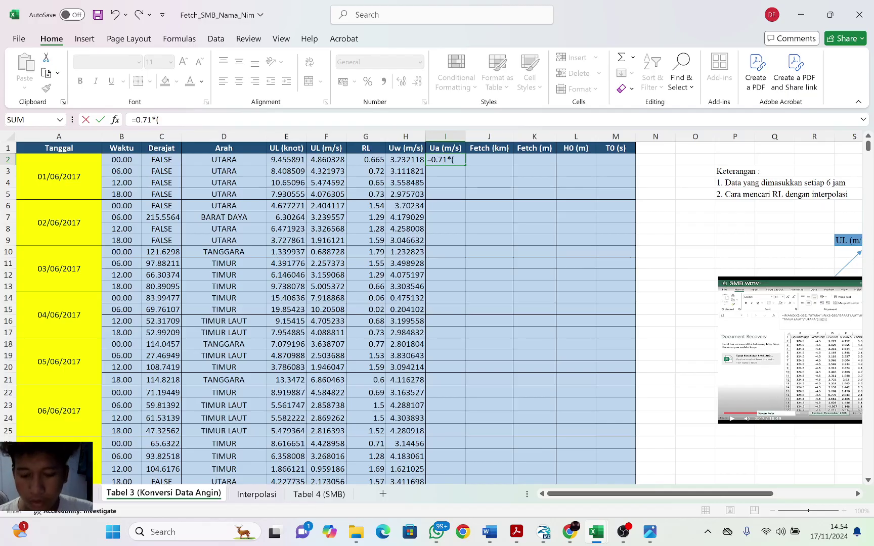
type("H2")
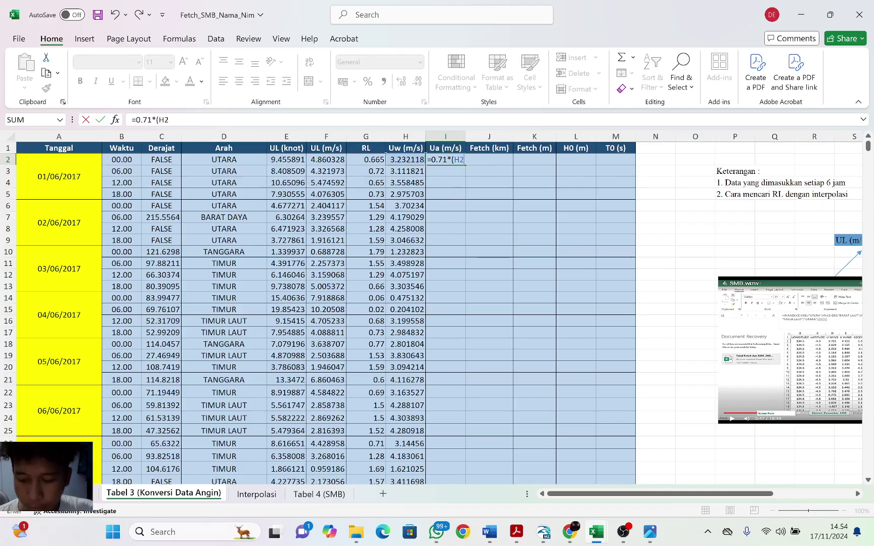
type("^")
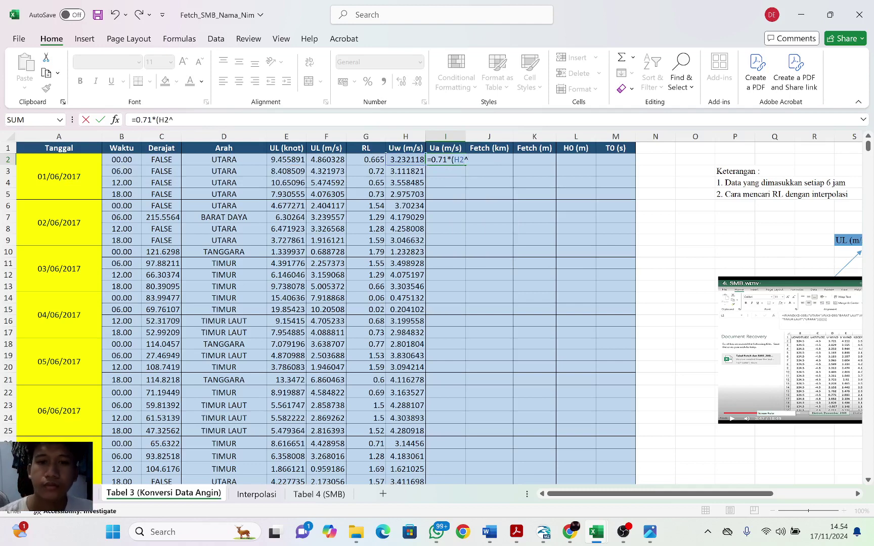
type("1")
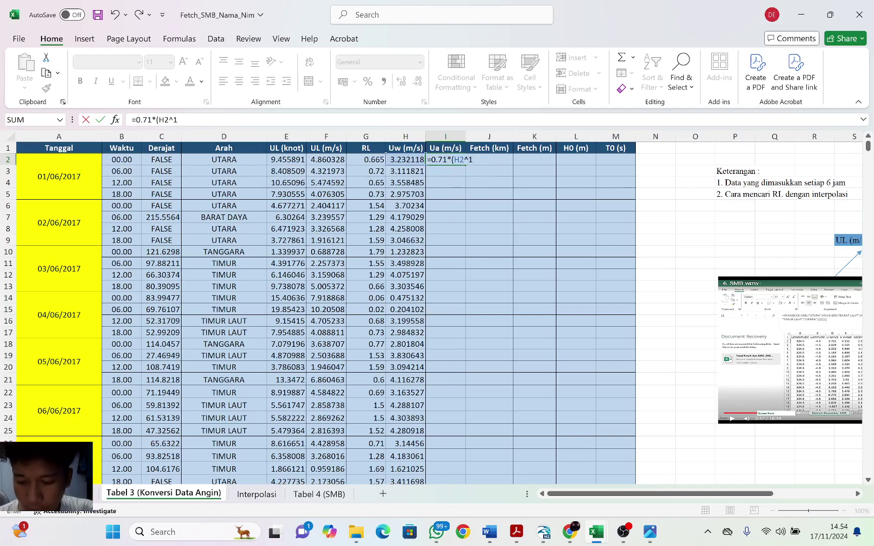
type(".23)")
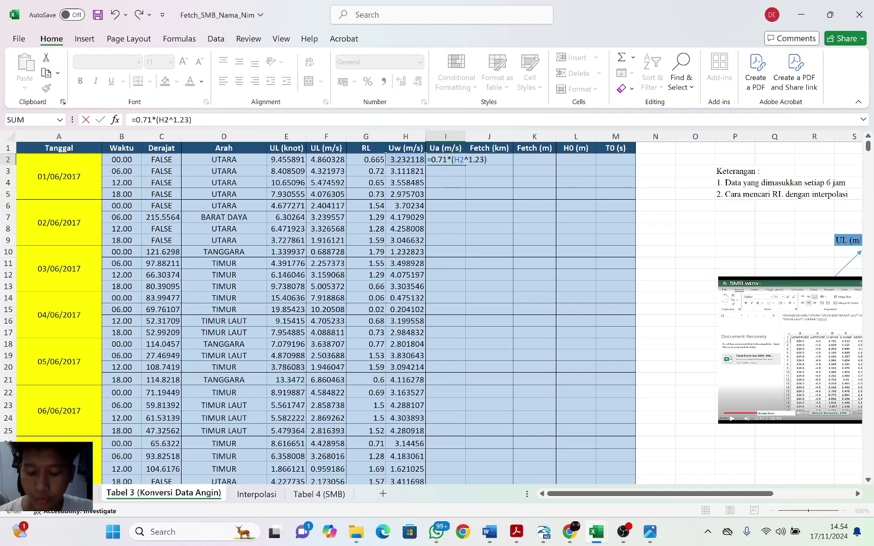
key("Return")
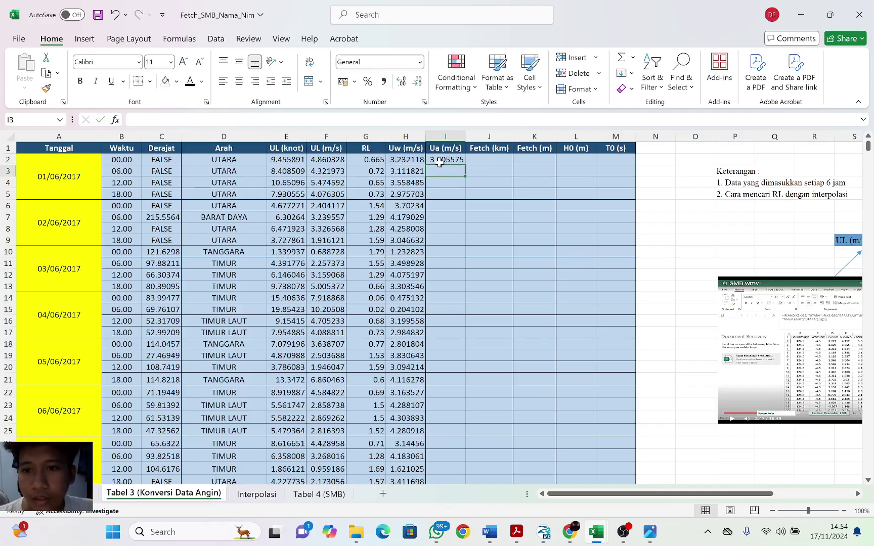
left_click(440, 160)
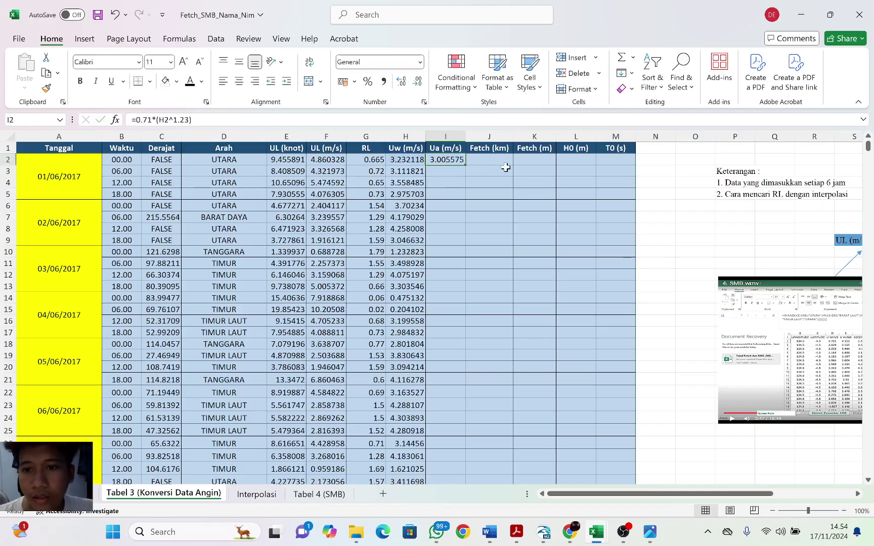
double_click(465, 164)
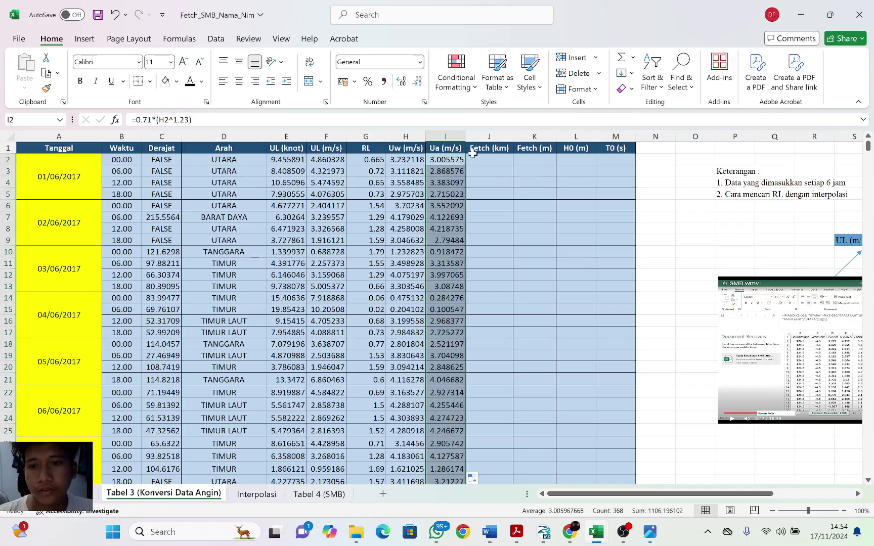
- Enter 200 as the Fetch (km) value in J2 and fill it down the whole column
left_click(473, 152)
left_click(487, 167)
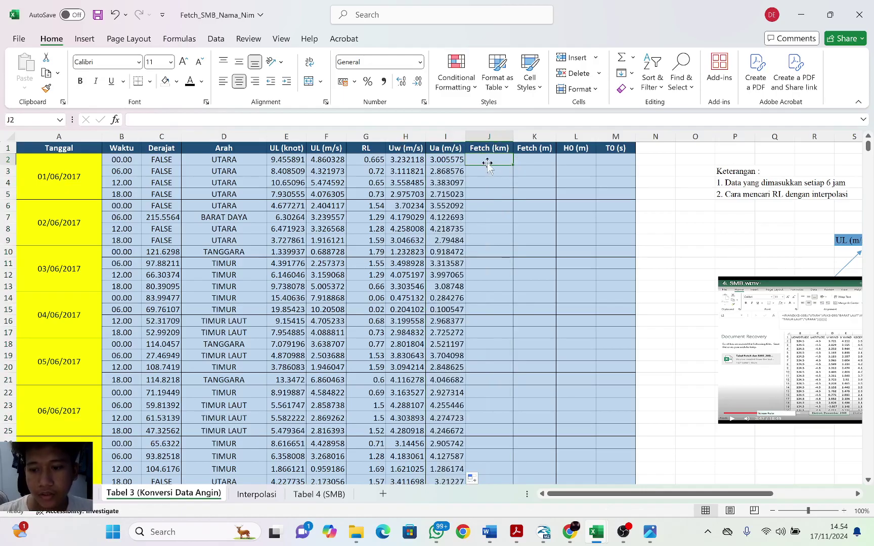
type("=")
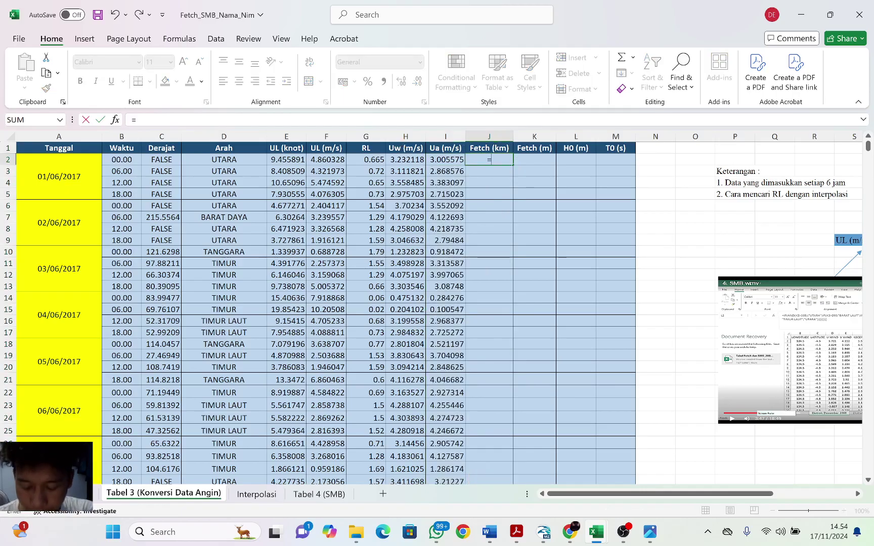
key("BackSpace")
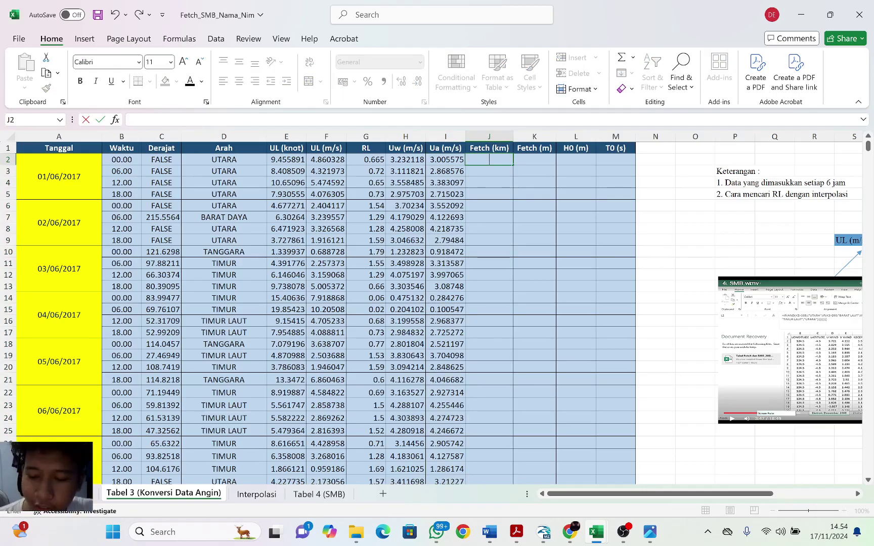
type("200")
key("Return")
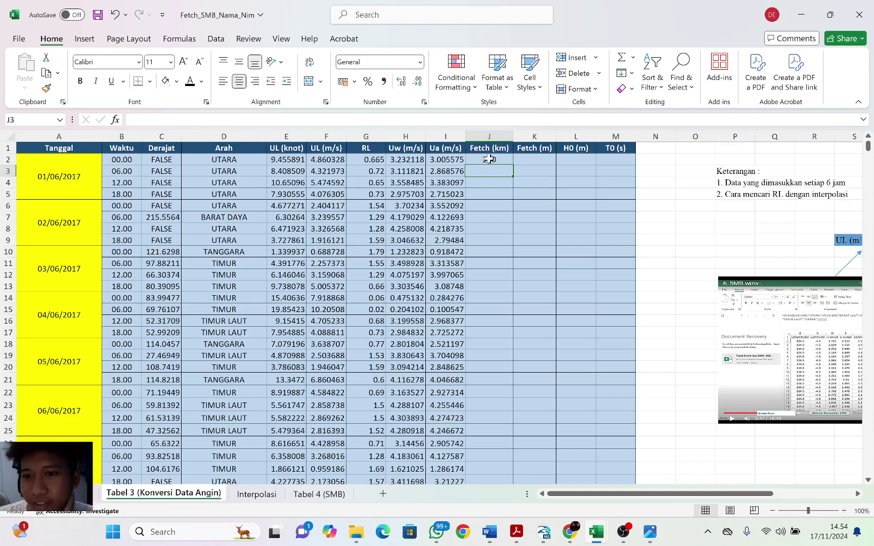
left_click(489, 160)
double_click(511, 165)
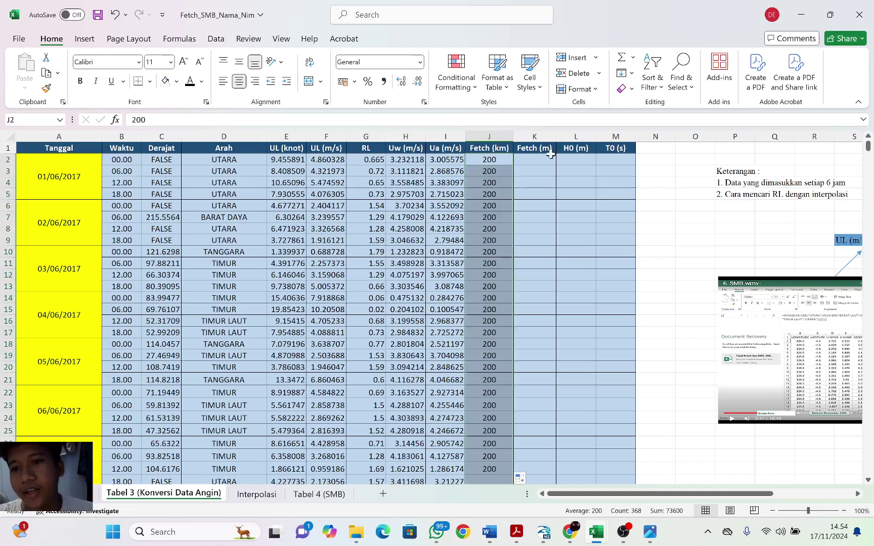
- Enter 20000 as the first Fetch (m) value in K2
left_click(541, 158)
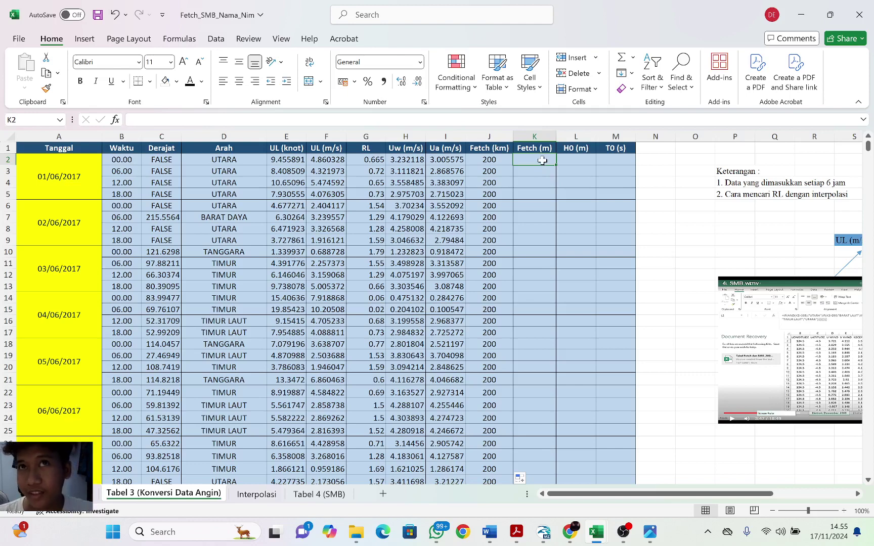
type("2")
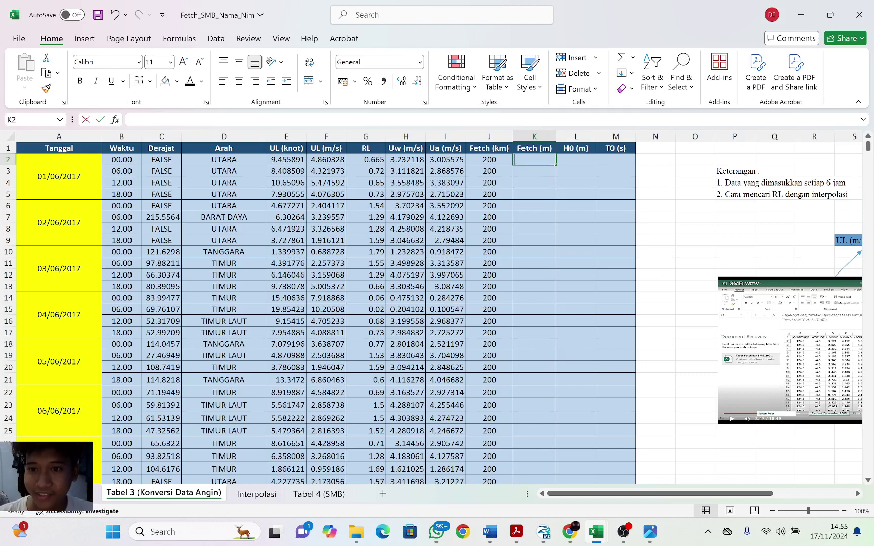
type("0000")
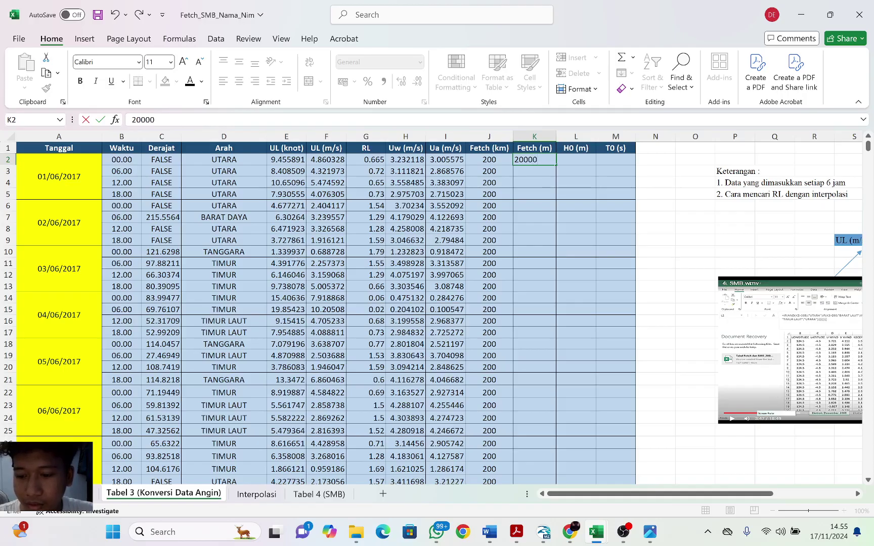
key("Return")
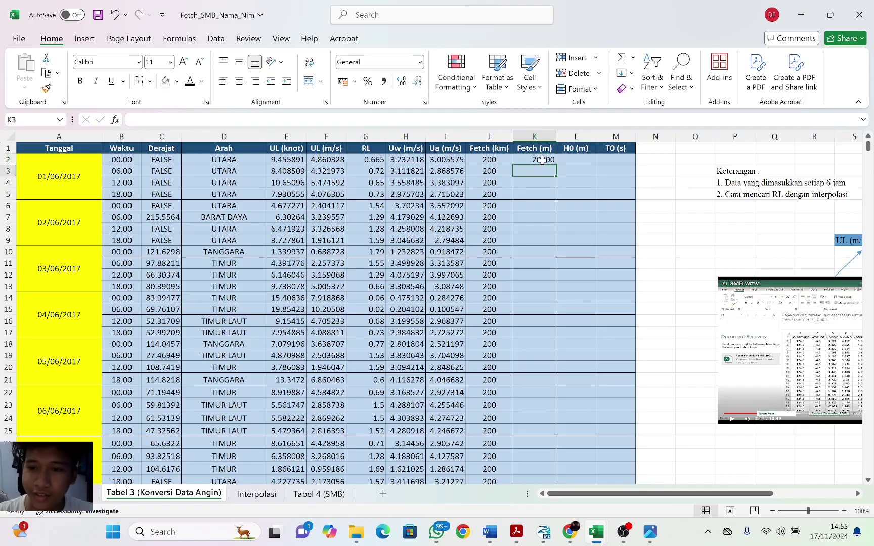
left_click(644, 500)
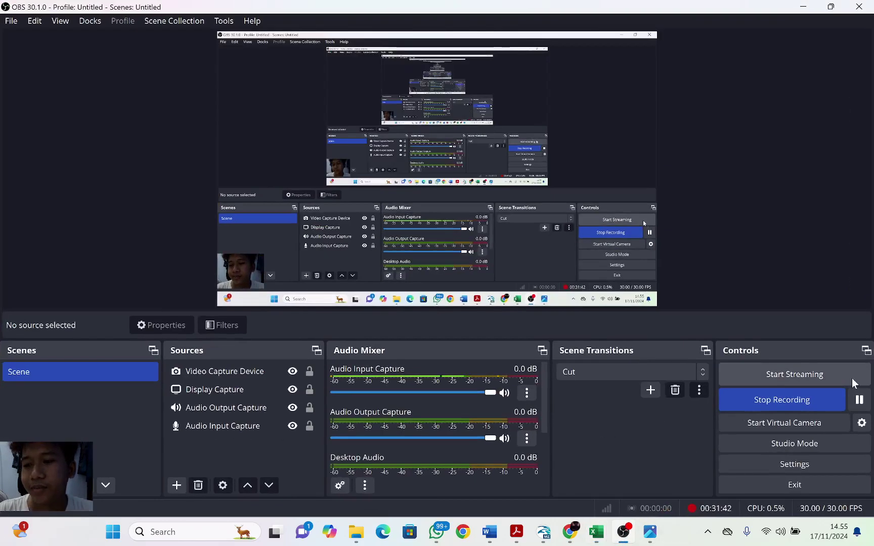
left_click(805, 6)
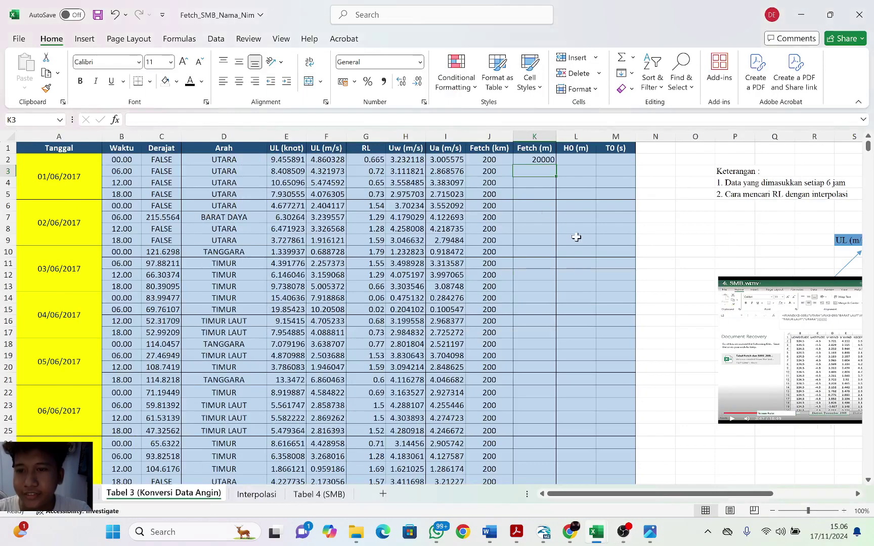
- Look at the Interpolasi and Tabel 4 (SMB) sheets and return to the Fetch (m) value in Tabel 3 (Konversi Data Angin)
left_click(539, 160)
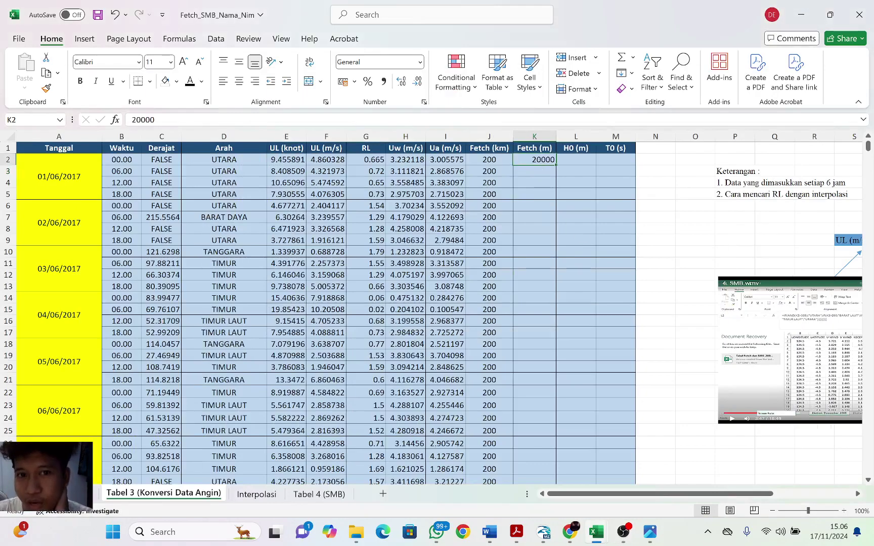
double_click(540, 160)
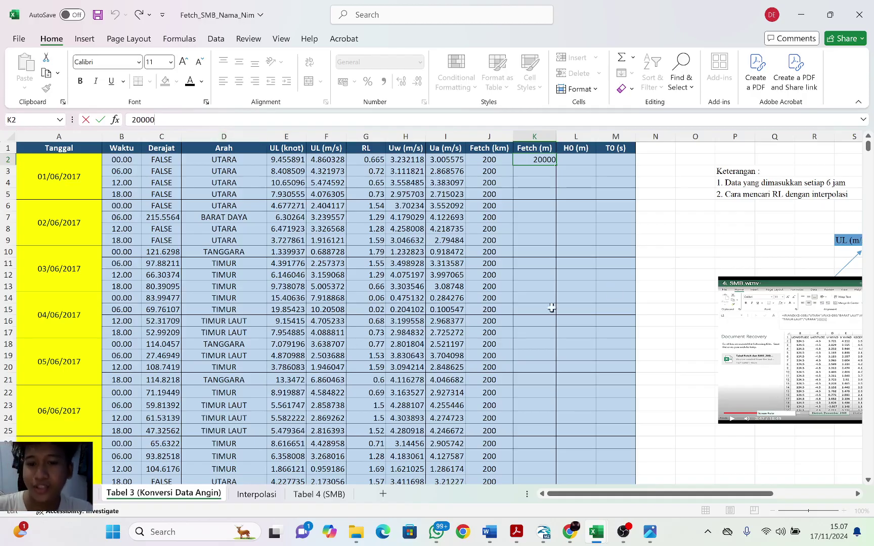
left_click(265, 491)
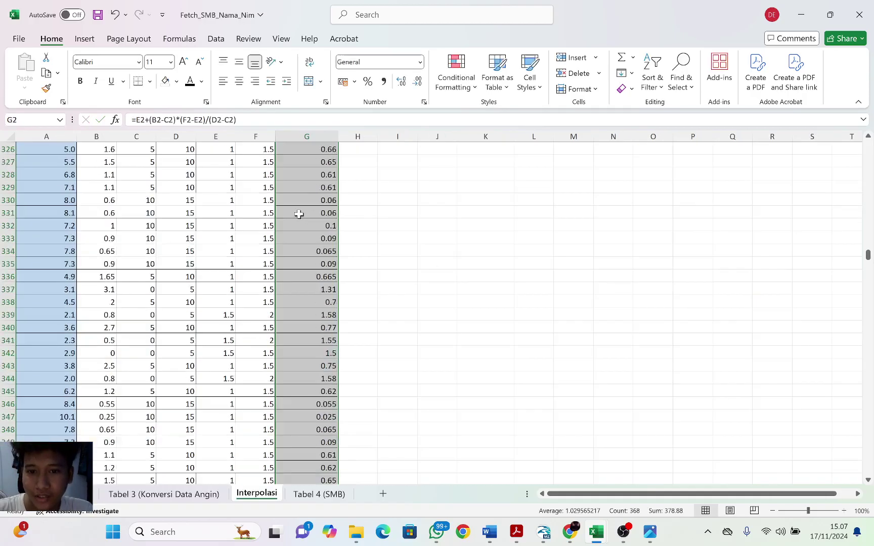
left_click(178, 491)
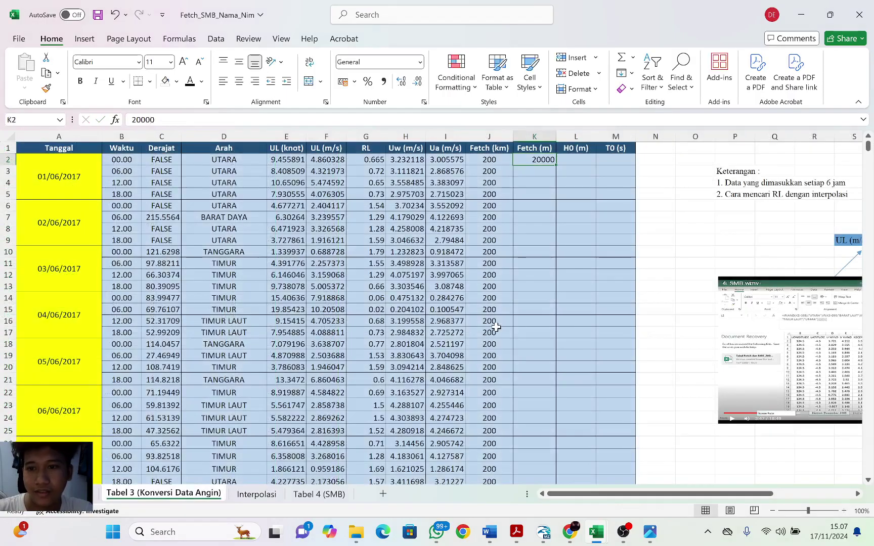
left_click(314, 495)
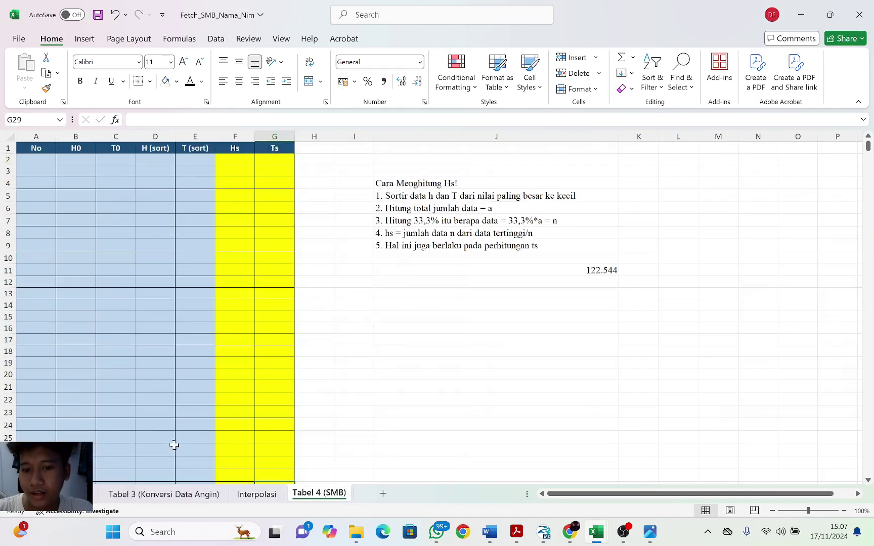
left_click(177, 494)
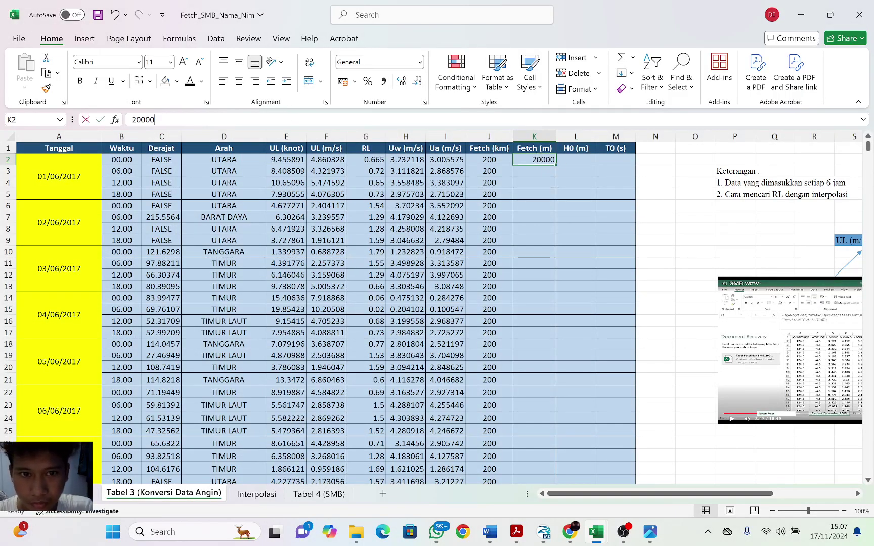
- Correct the Fetch (m) value in K2 to 200000 and fill it down the whole column
left_click(154, 119)
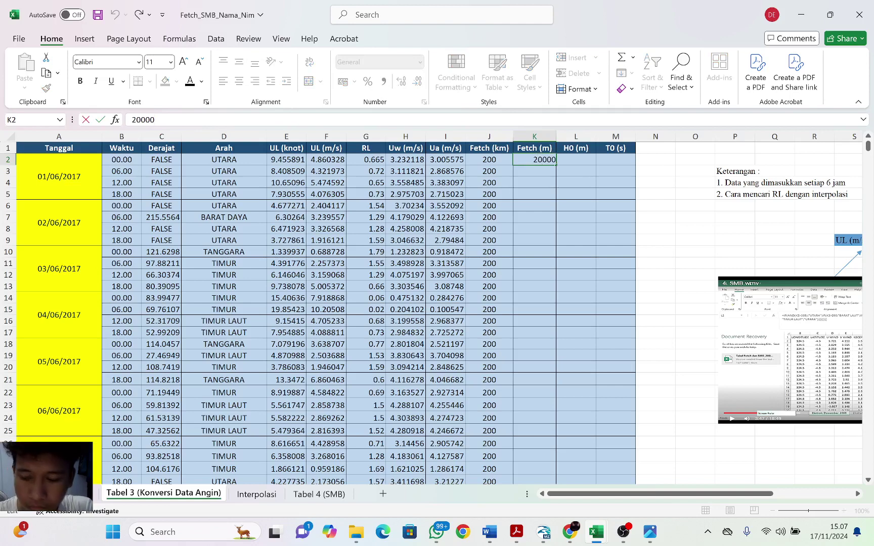
type("0")
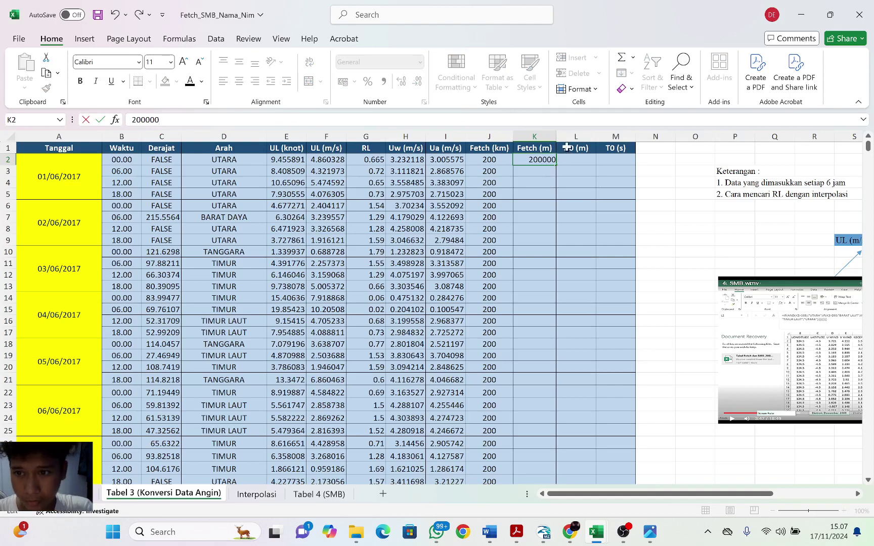
double_click(558, 164)
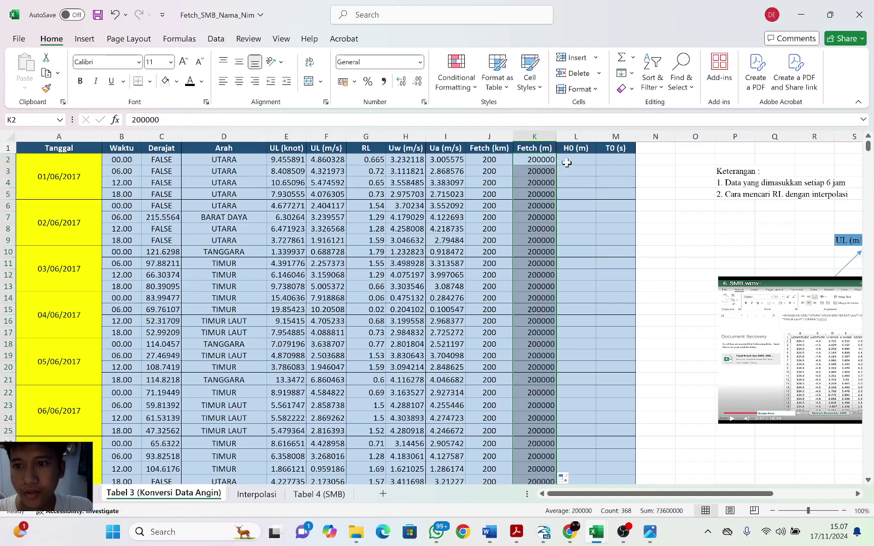
- Calculate H0 (m) in L2 with =5.112*(10^-4)*((I2*K2^0.5)) and fill the formula down the whole column
left_click(566, 162)
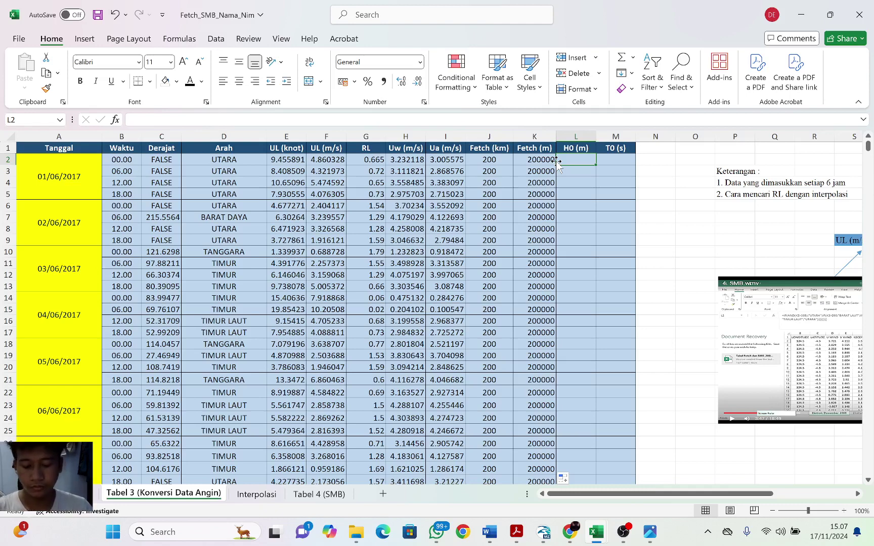
type("=5.")
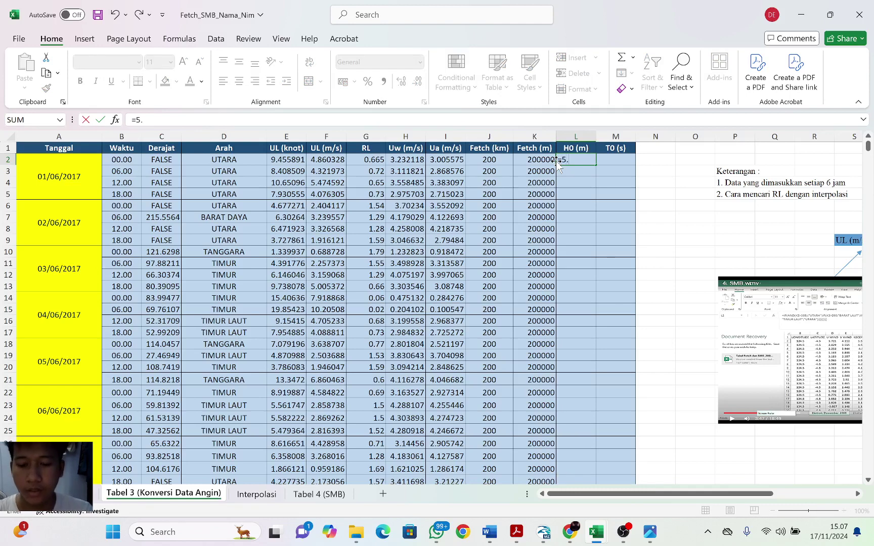
type("112")
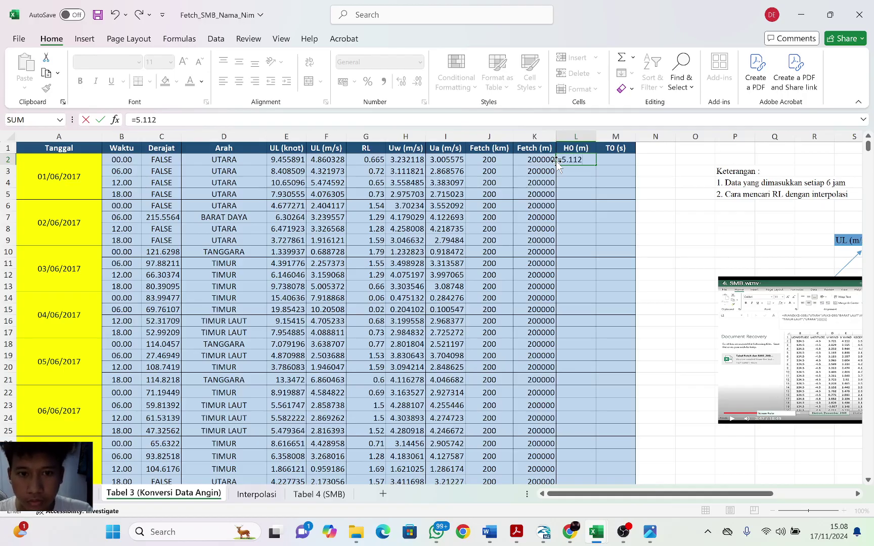
type("*")
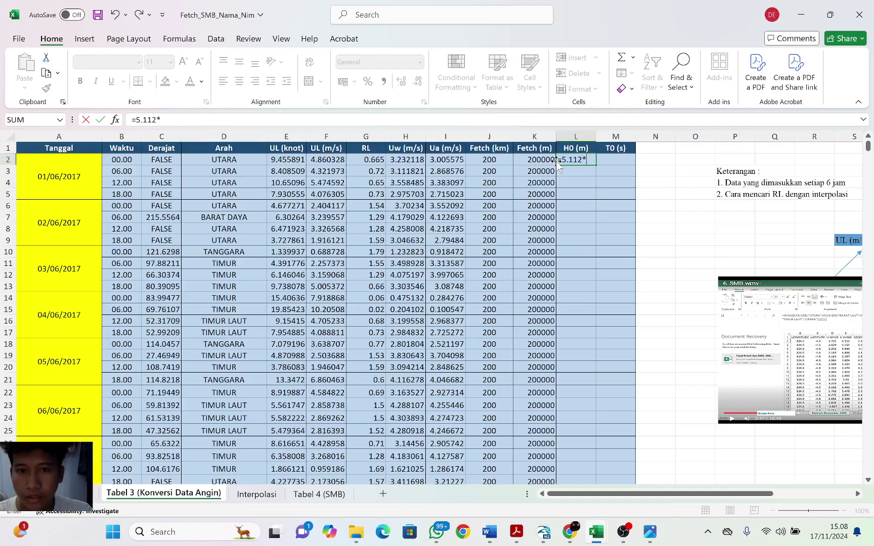
type("(")
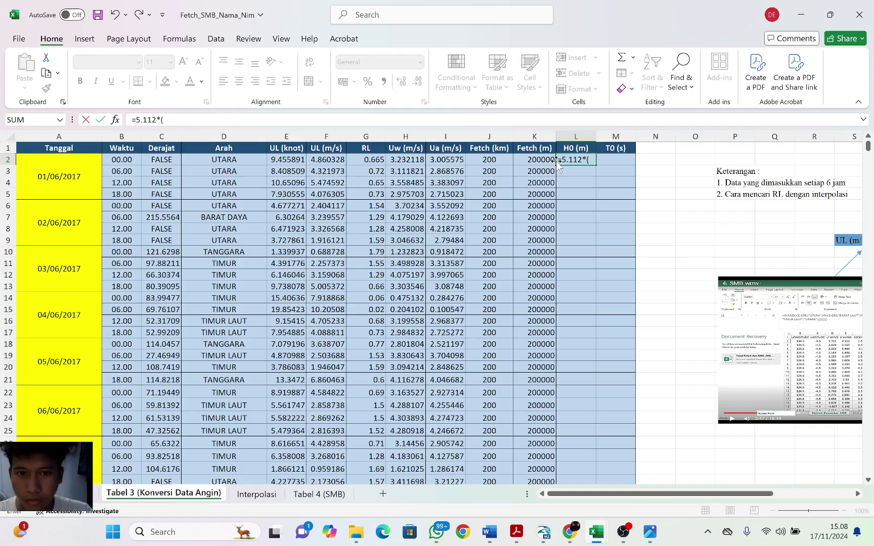
type("10")
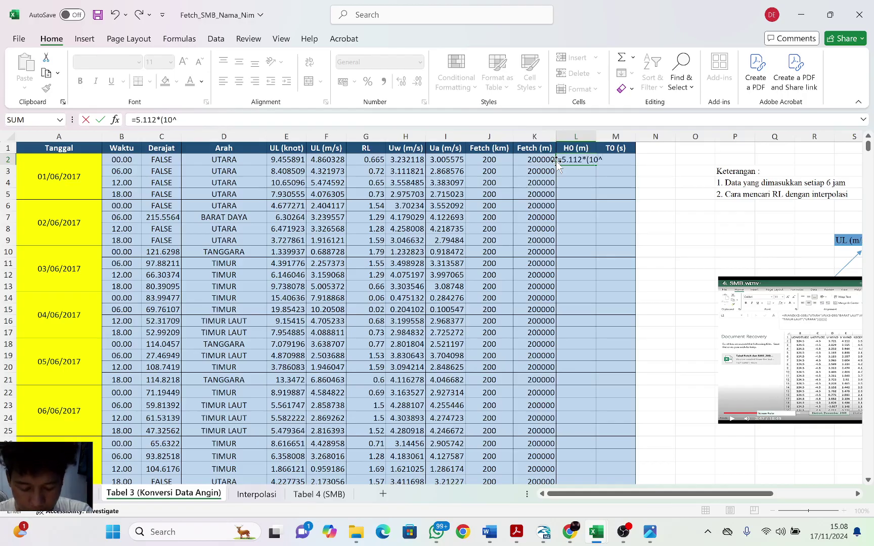
type("^")
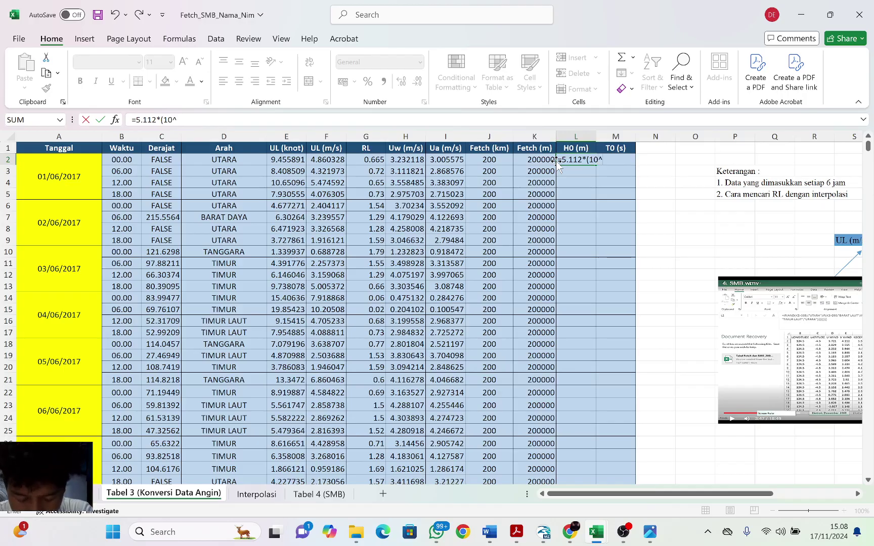
type("-4")
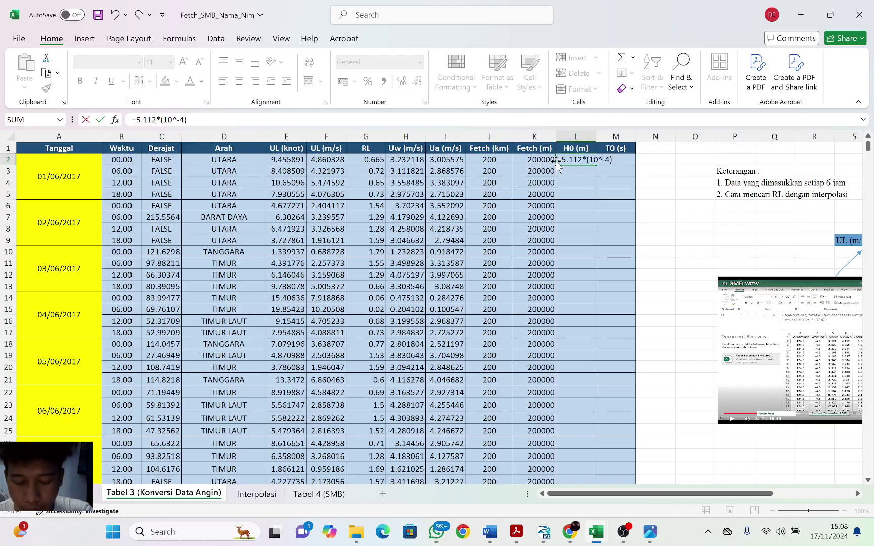
type(")*")
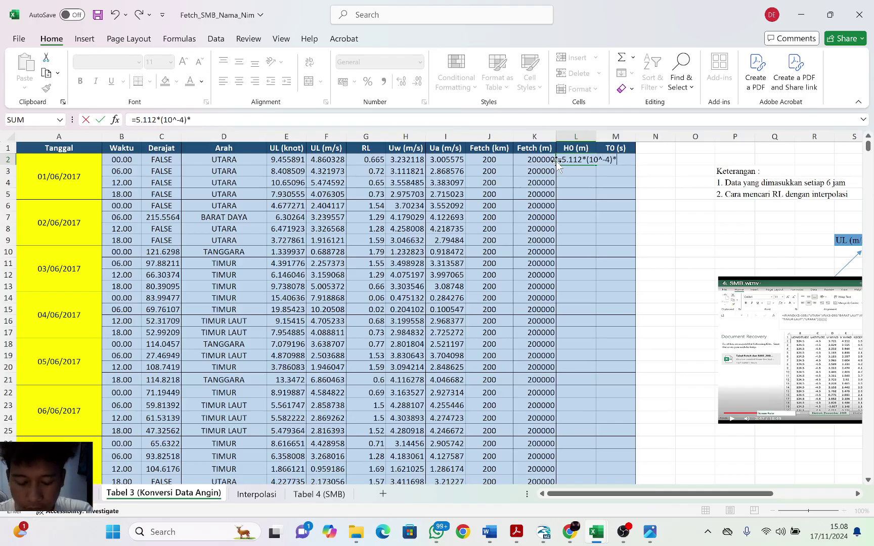
type("(")
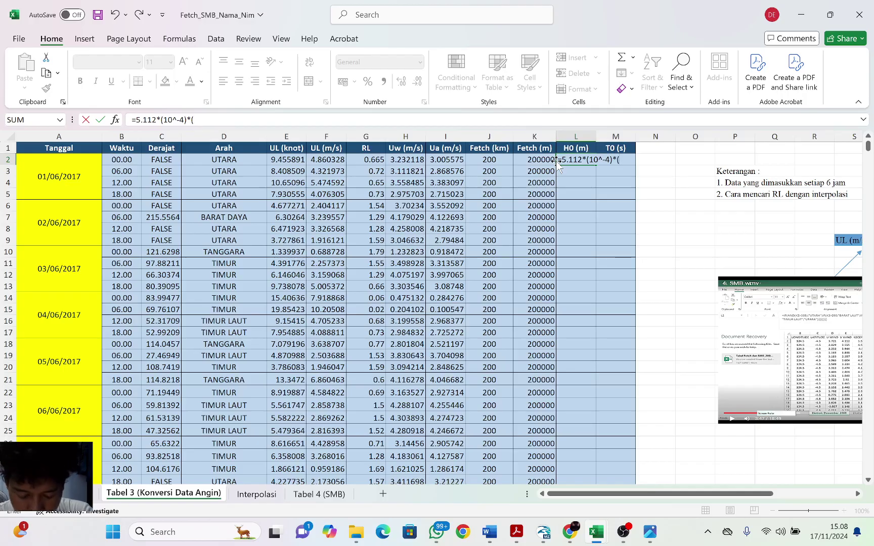
type("(I2")
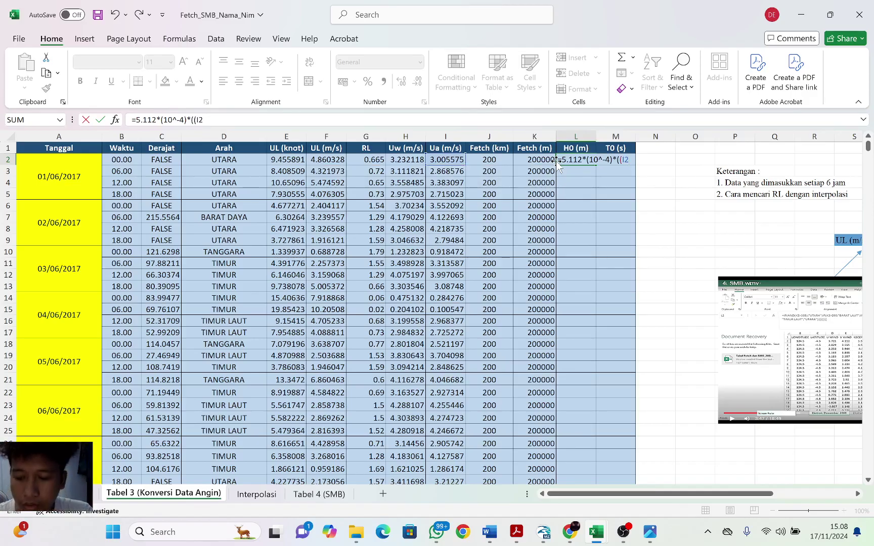
type("*K")
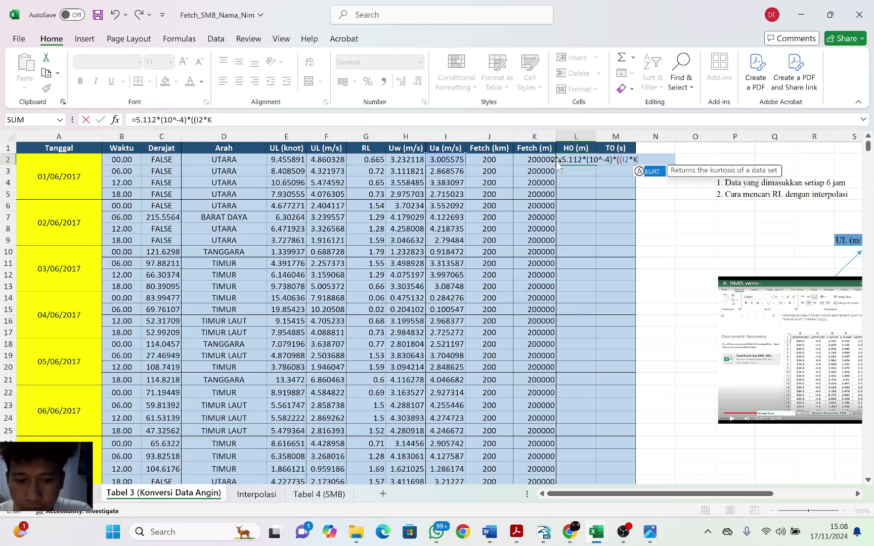
type("2")
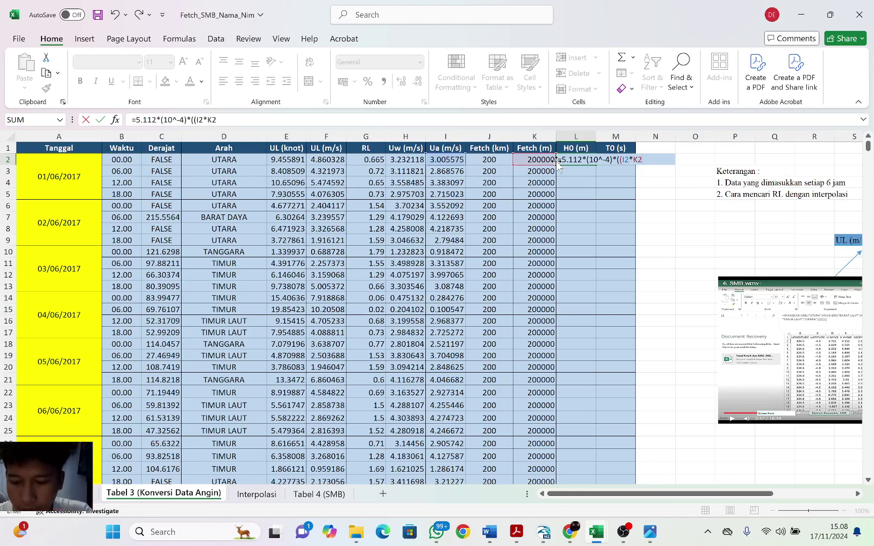
type("^")
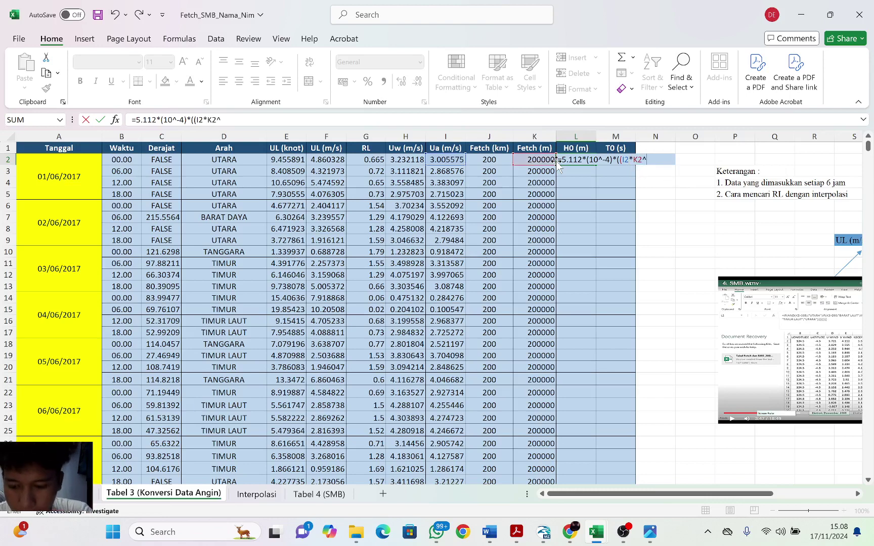
type("0.5")
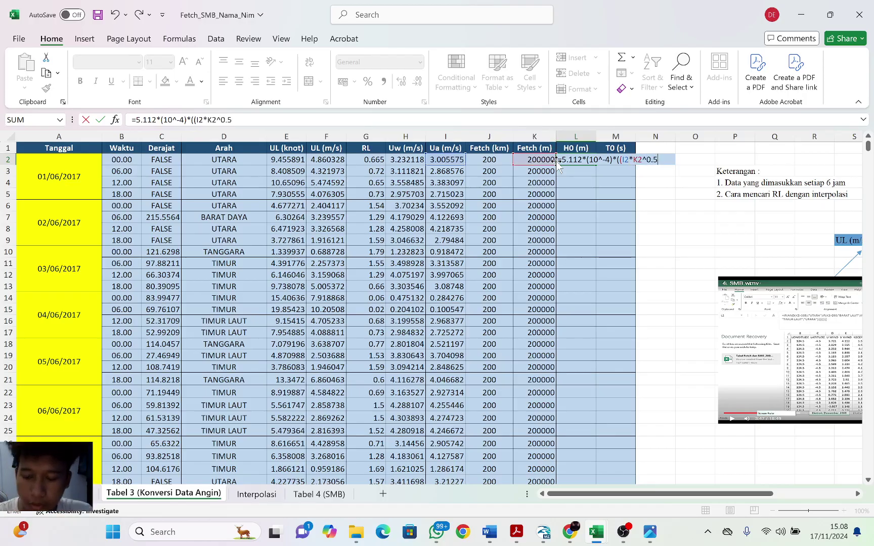
type(")")
key("Return")
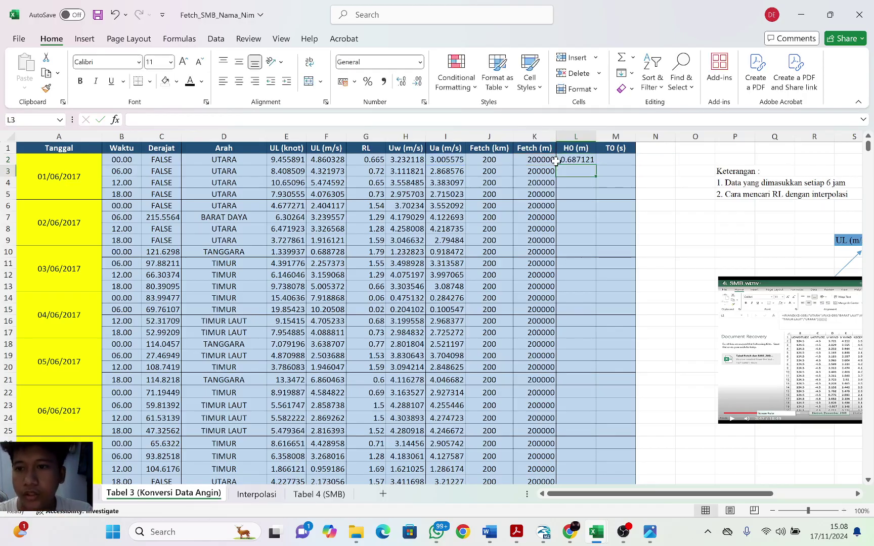
left_click(584, 160)
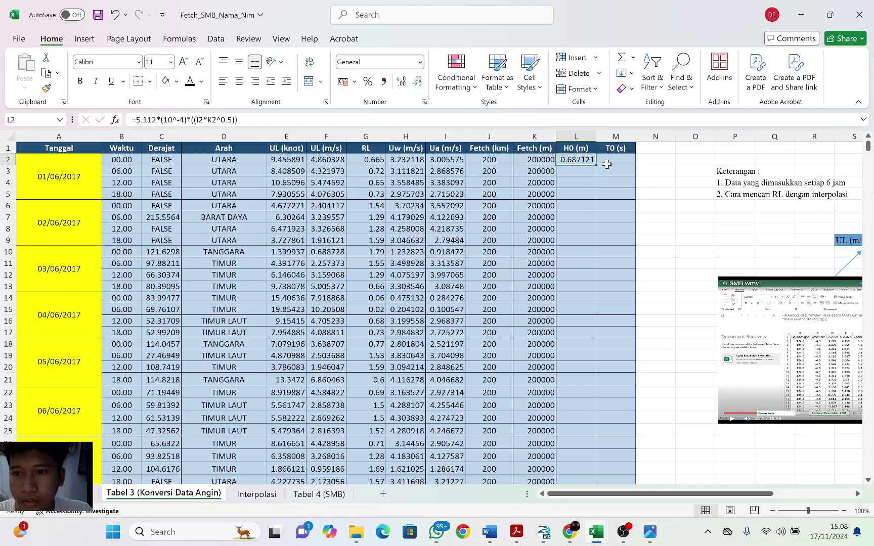
double_click(598, 165)
- Calculate the first T0 (s) value in M2 with =6.238*(10^-2)*((I2*K2)^0.33)
left_click(610, 161)
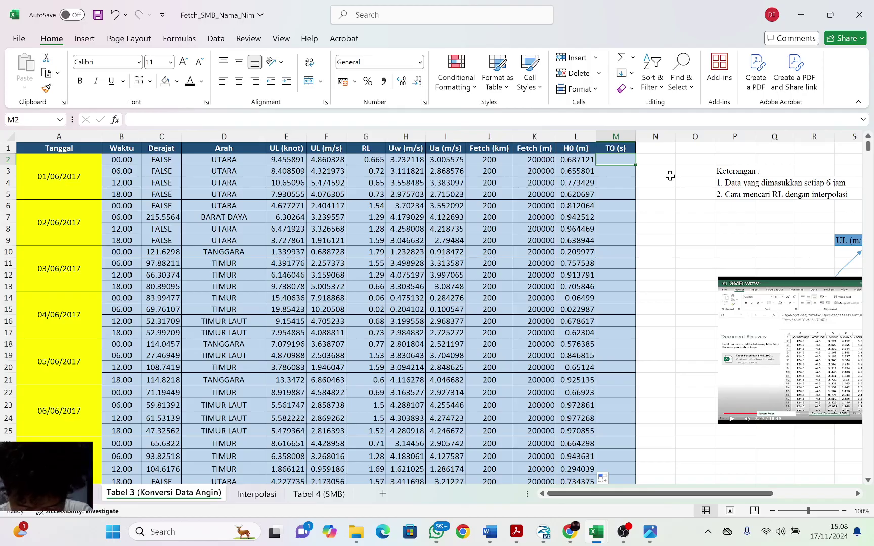
type("=")
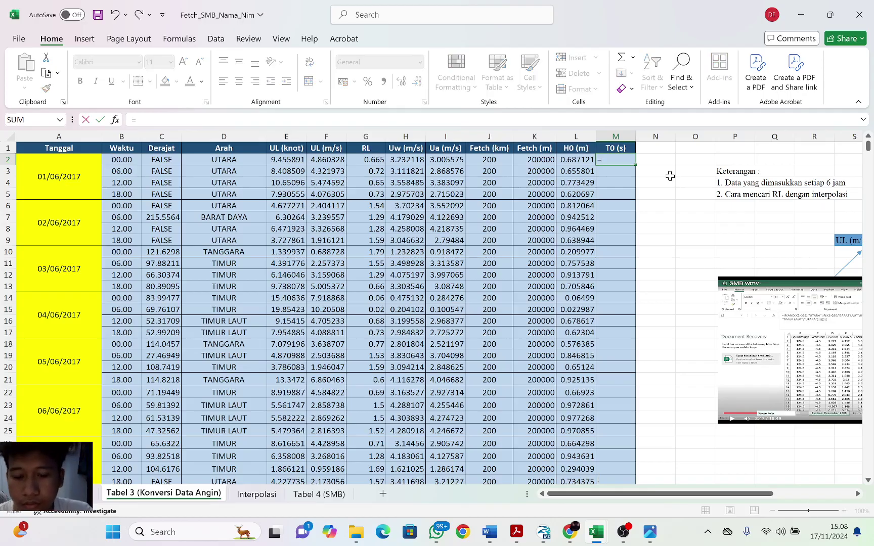
type("6")
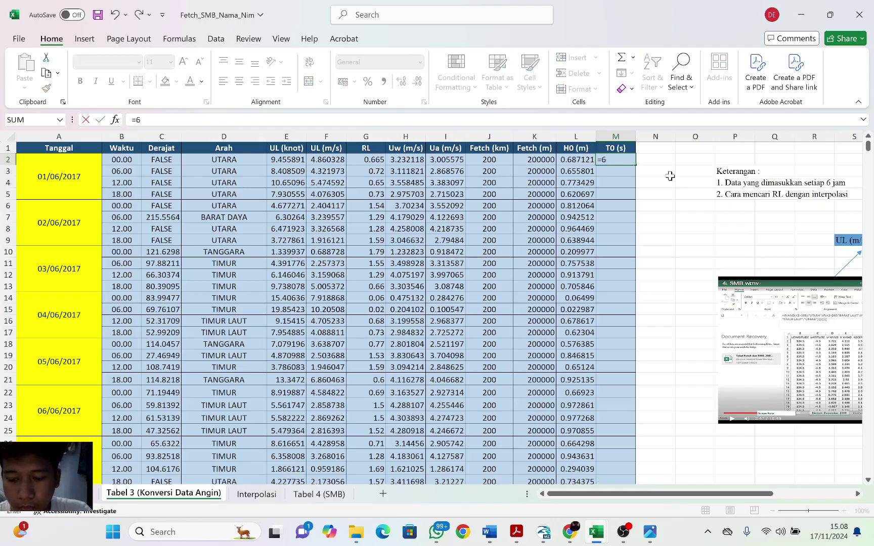
type(".")
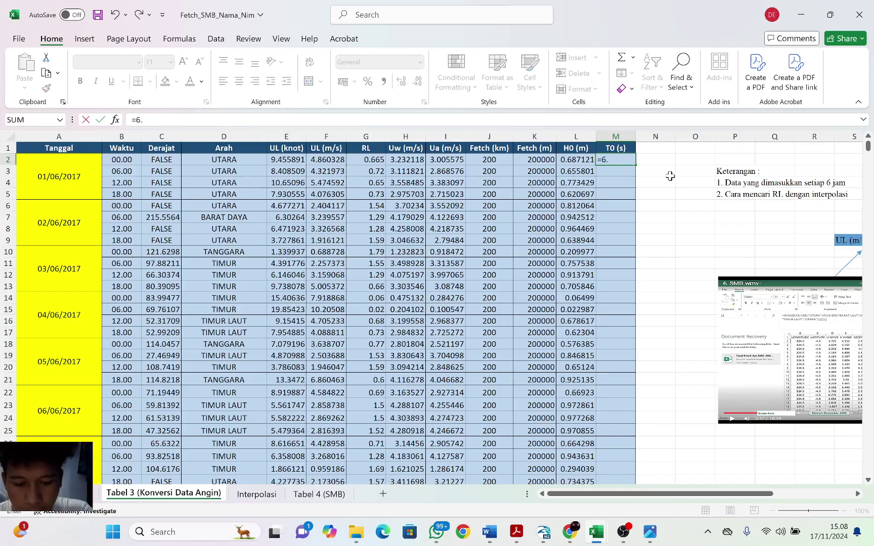
type("238")
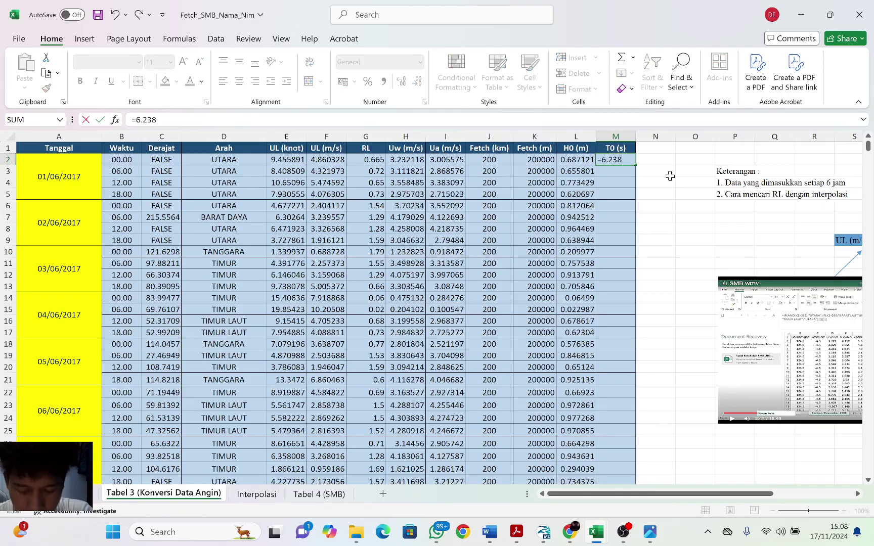
type("*(")
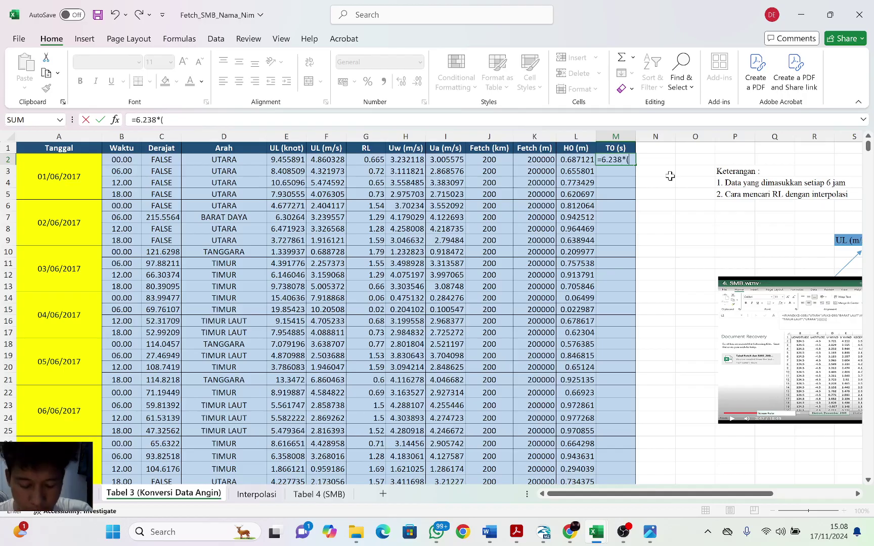
type("10^")
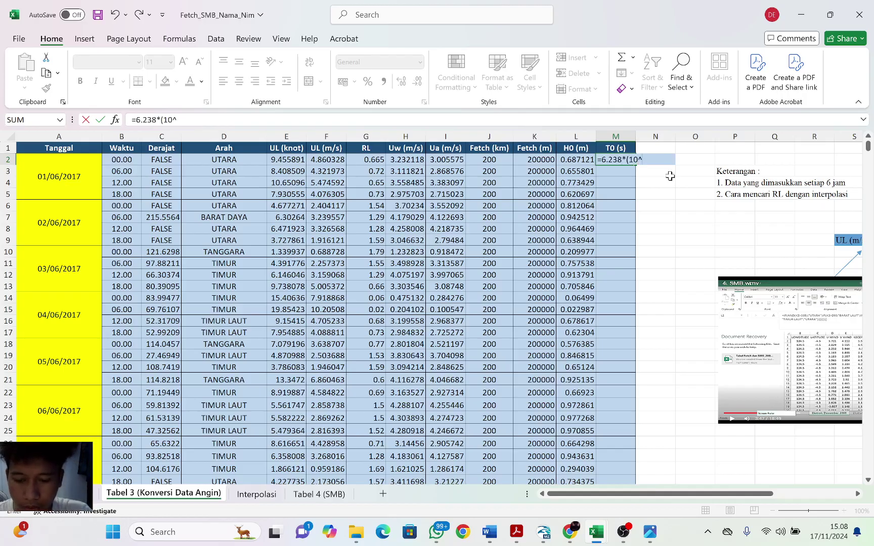
type("-2")
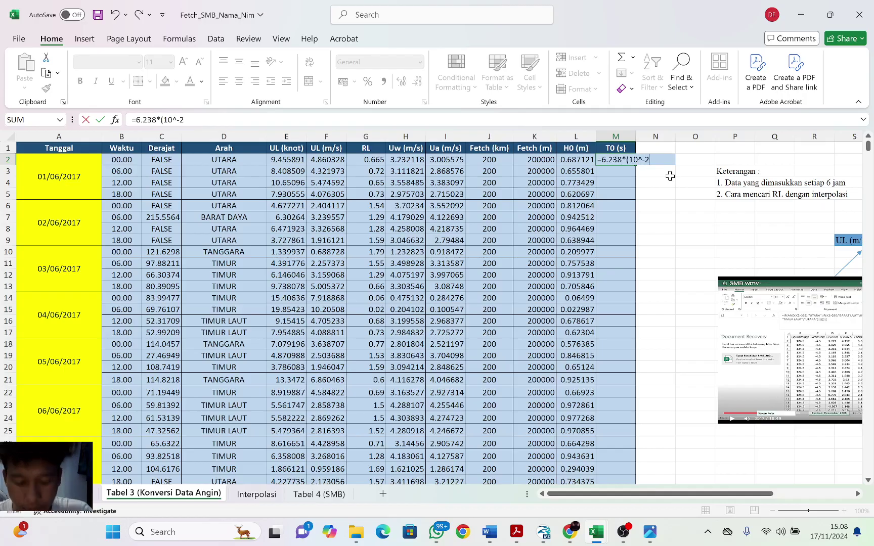
type(")")
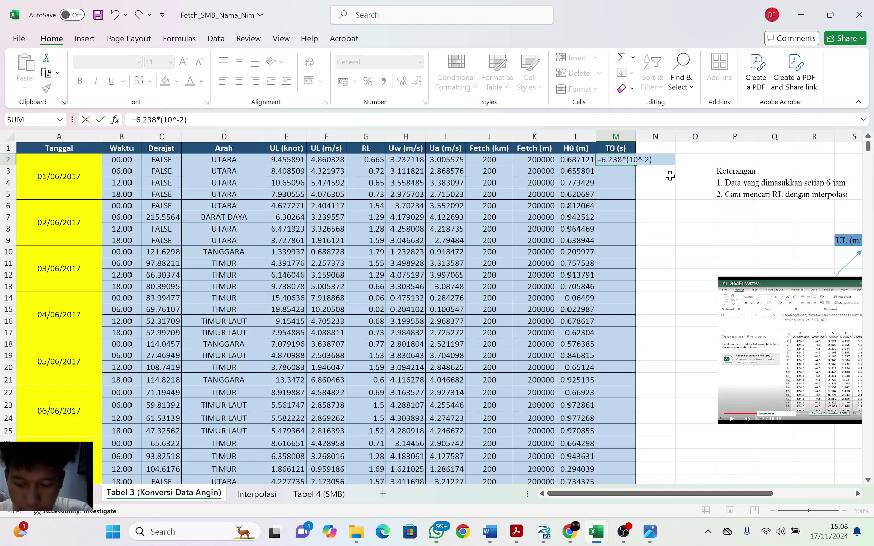
type("*")
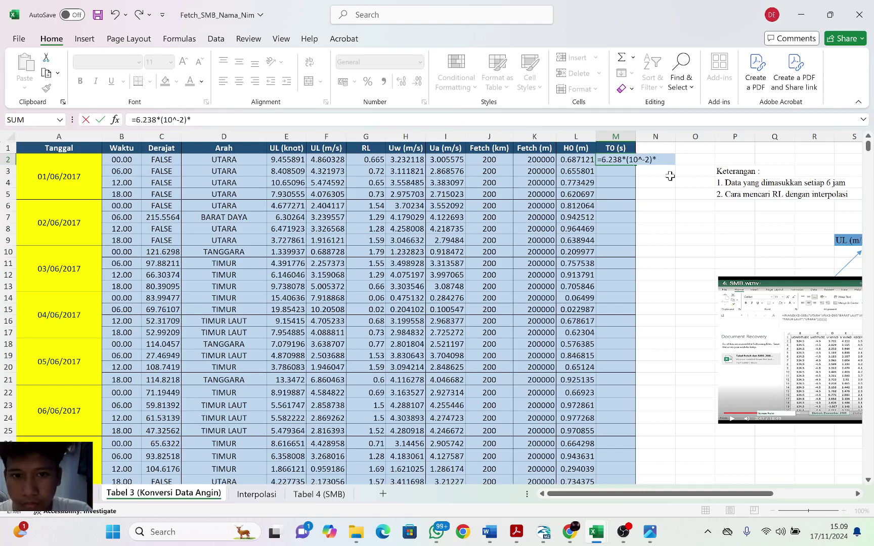
type("((")
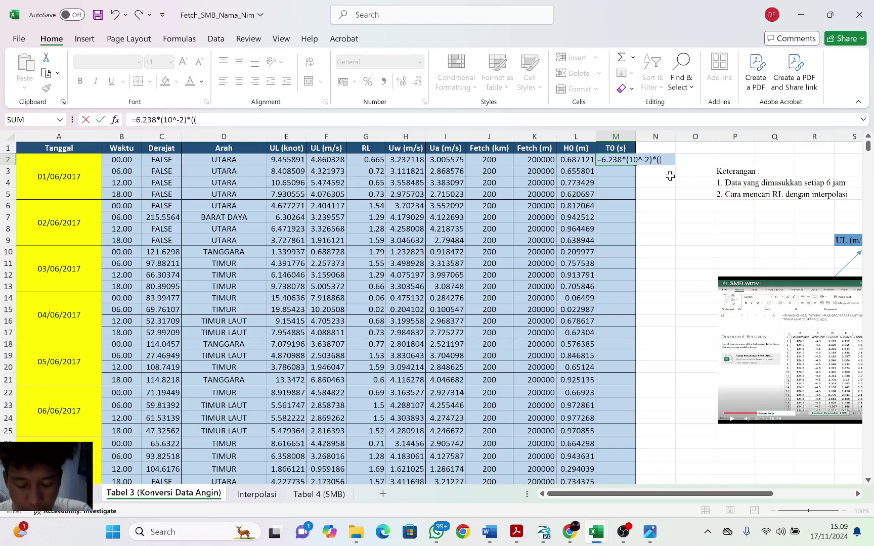
type("i")
key("BackSpace")
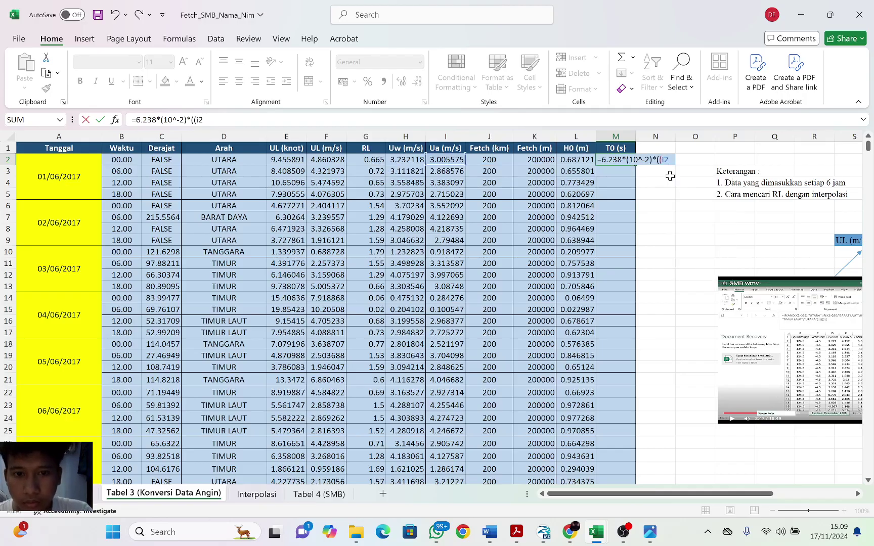
type("I2")
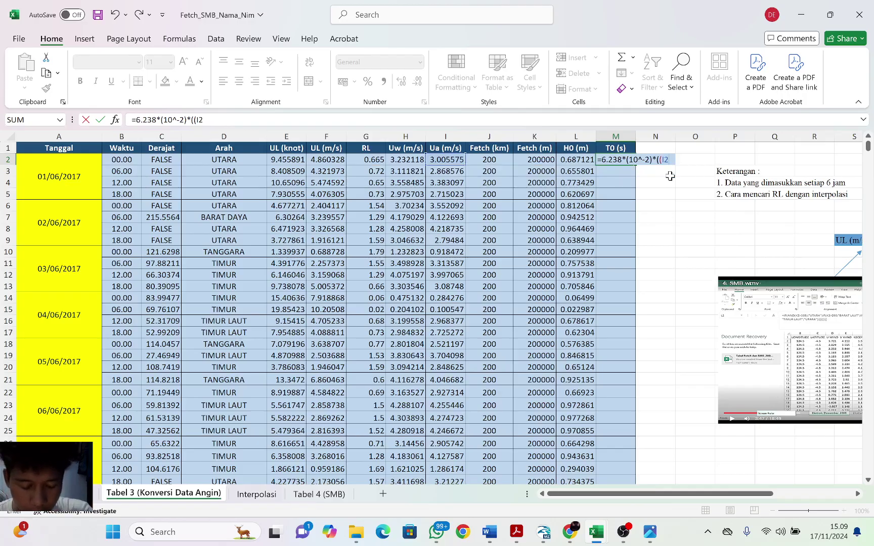
type("*K2")
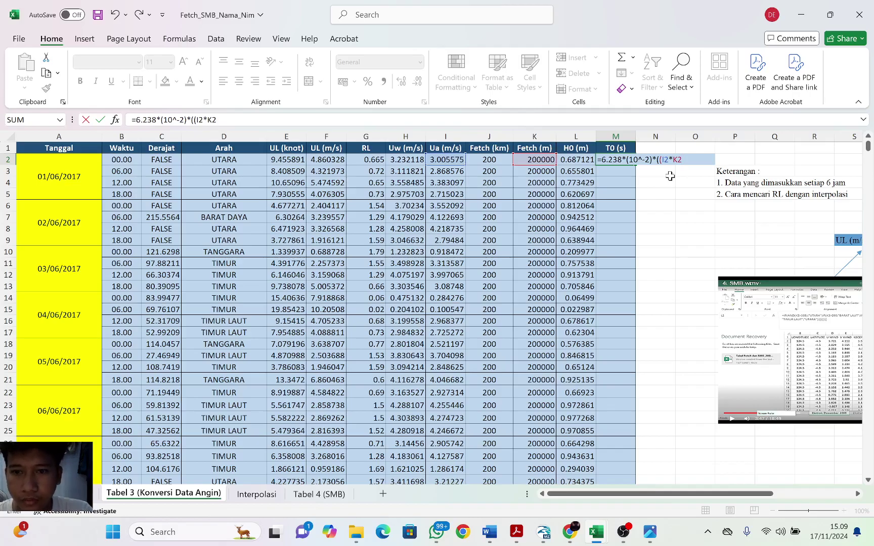
type(")^")
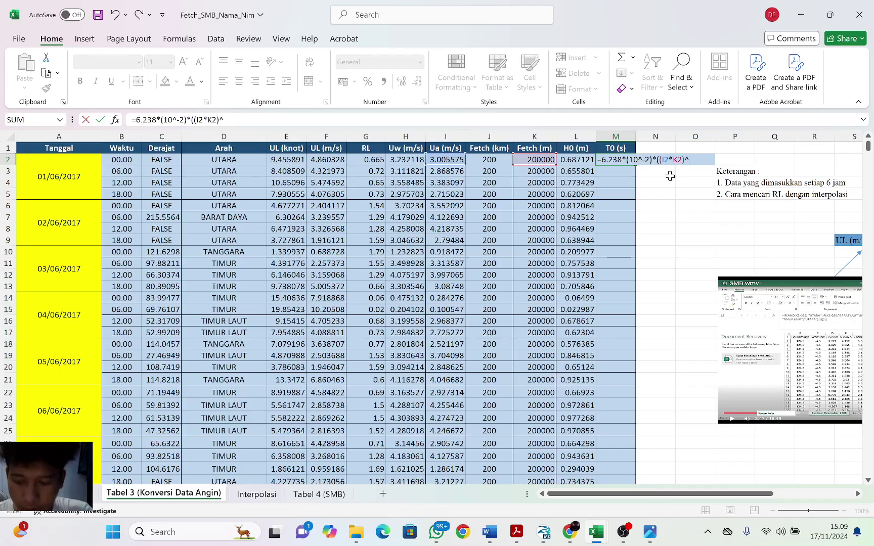
type("0.33")
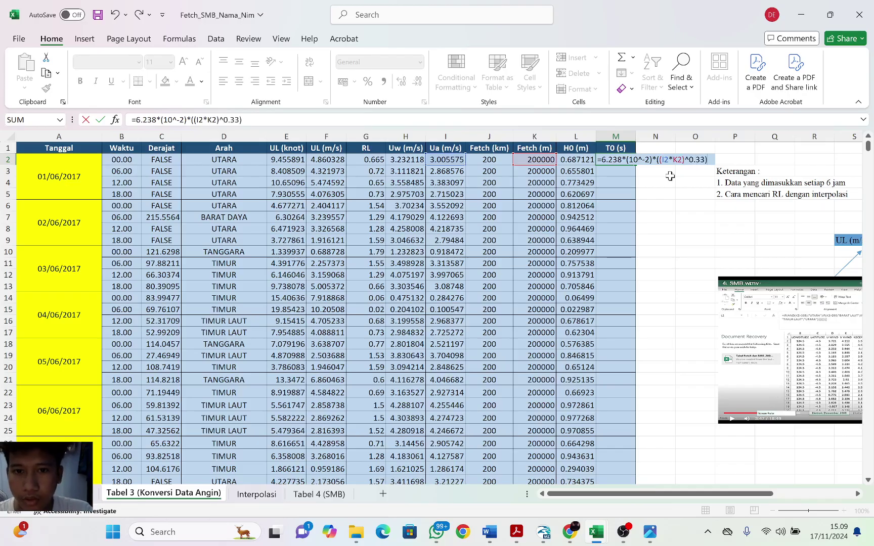
key("Return")
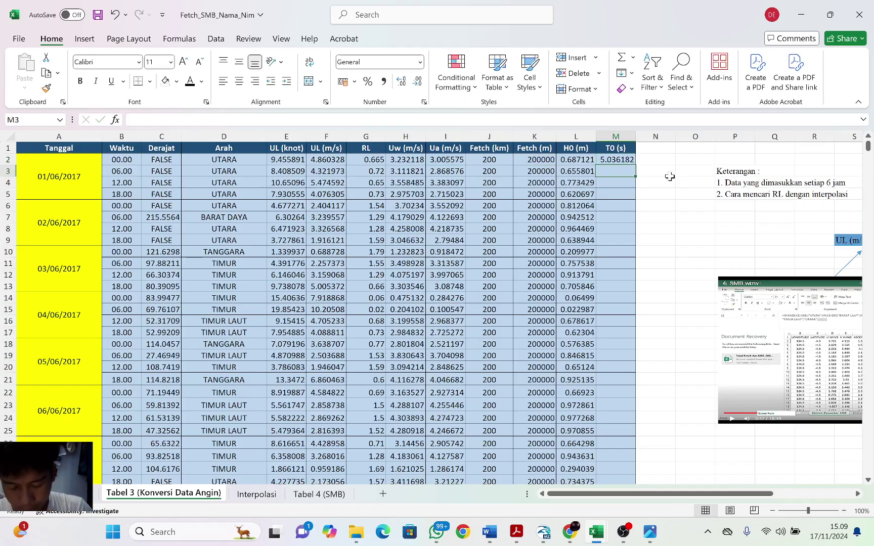
- Fill the T0 (s) formula from M2 down the whole column and look over the filled rows
left_click(630, 161)
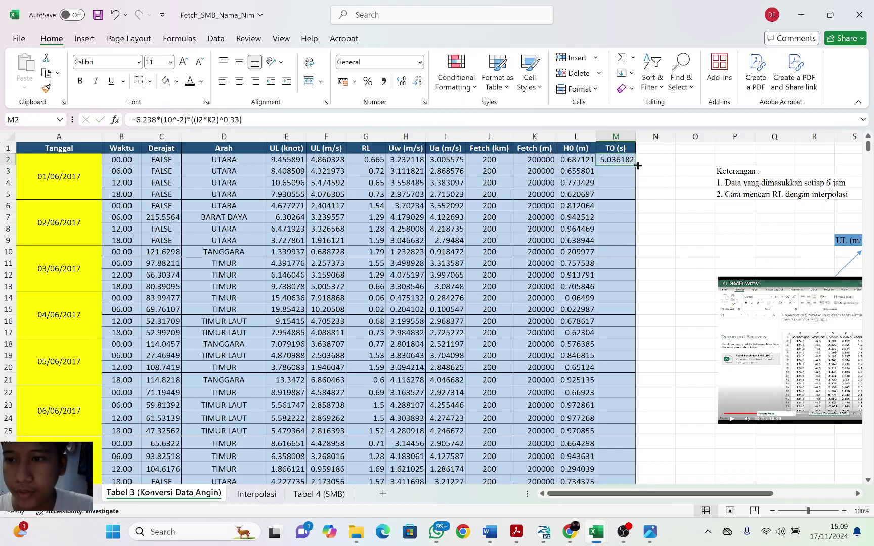
double_click(639, 166)
left_click(641, 161)
scroll(610, 217, "down", 7)
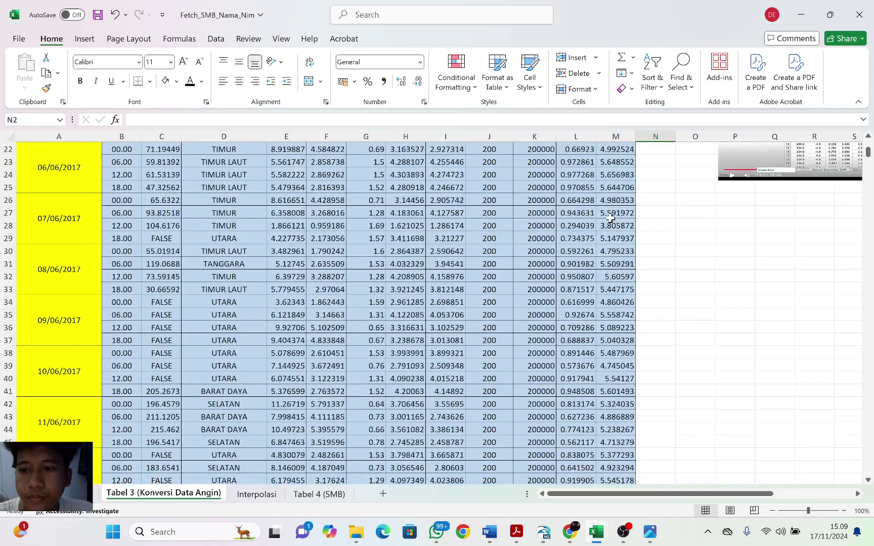
scroll(611, 218, "down", 14)
scroll(611, 216, "up", 20)
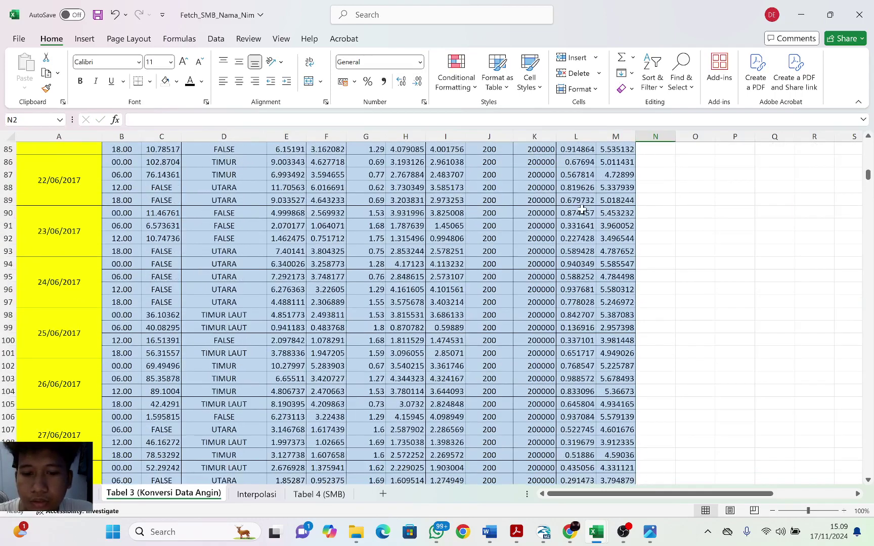
scroll(578, 262, "up", 2)
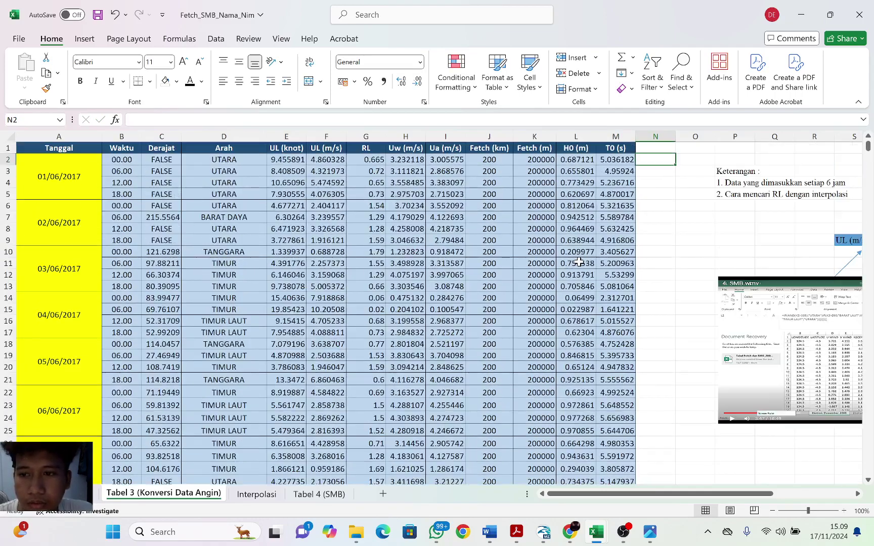
- Copy all H0 (m) and T0 (s) values from Tabel 3 (Konversi Data Angin) and select B2 in Tabel 4 (SMB) as the destination
left_click(319, 494)
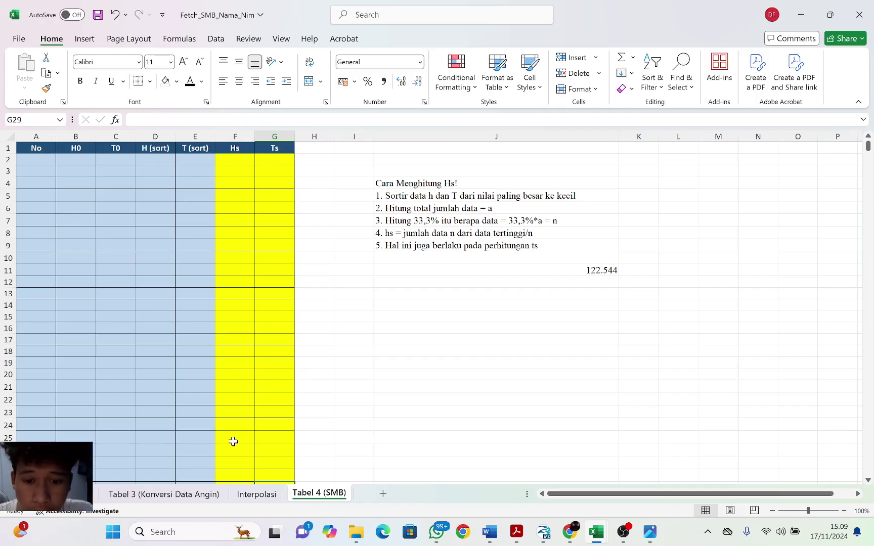
left_click(180, 501)
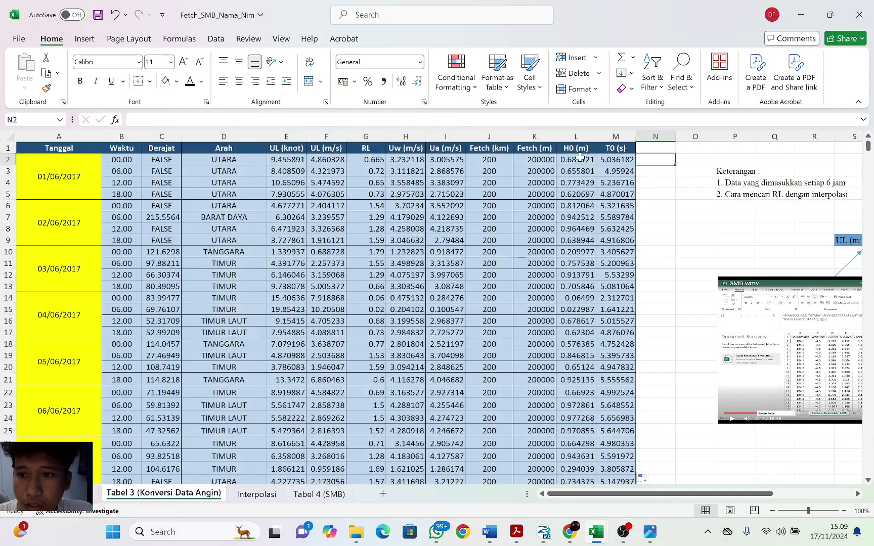
left_click_drag(581, 157, 617, 159)
key("ctrl+shift+Down")
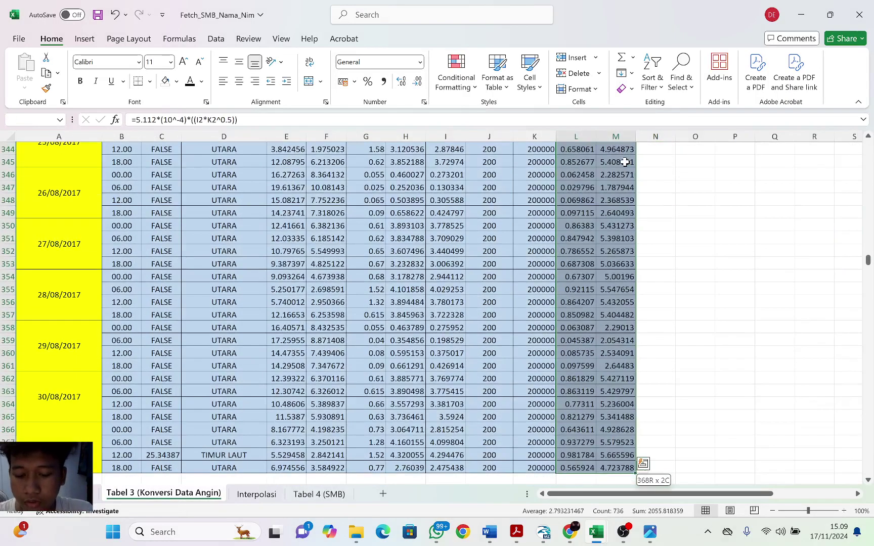
key("ctrl+c")
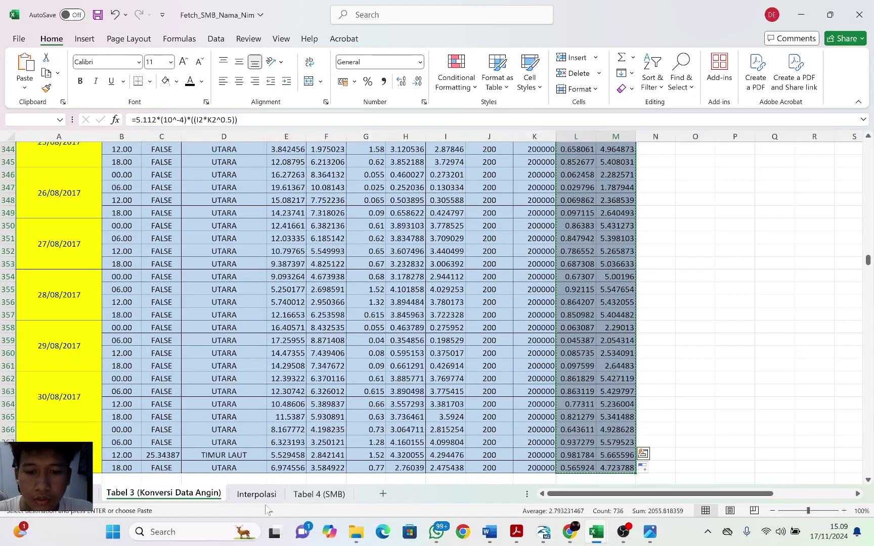
left_click(318, 494)
left_click(80, 158)
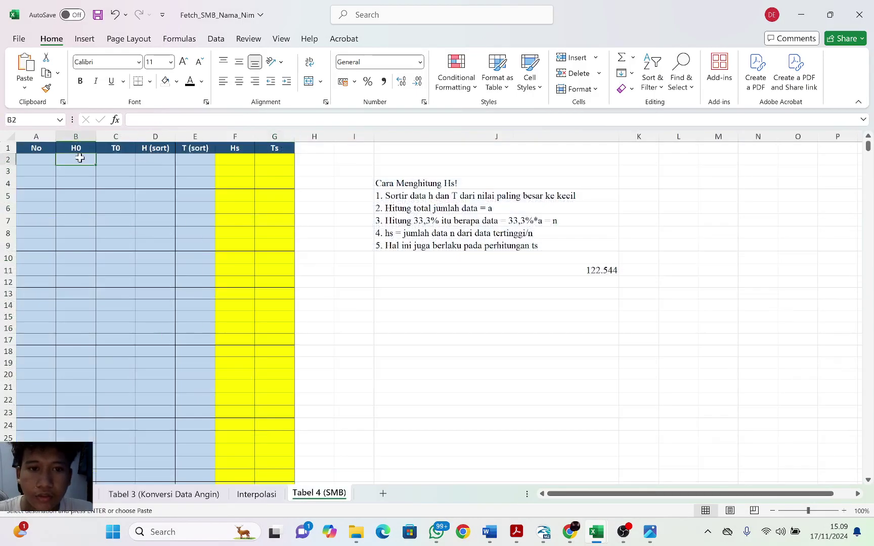
right_click(80, 158)
left_click(137, 210)
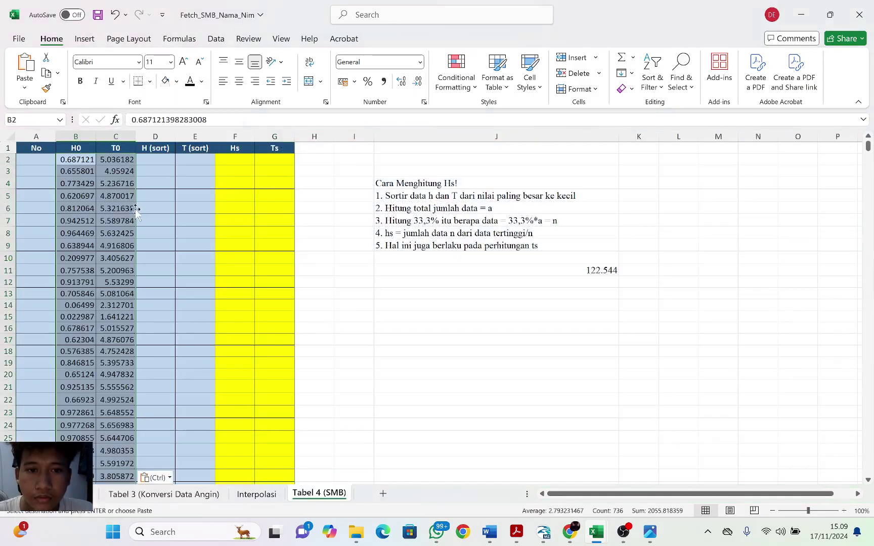
key("ctrl+z")
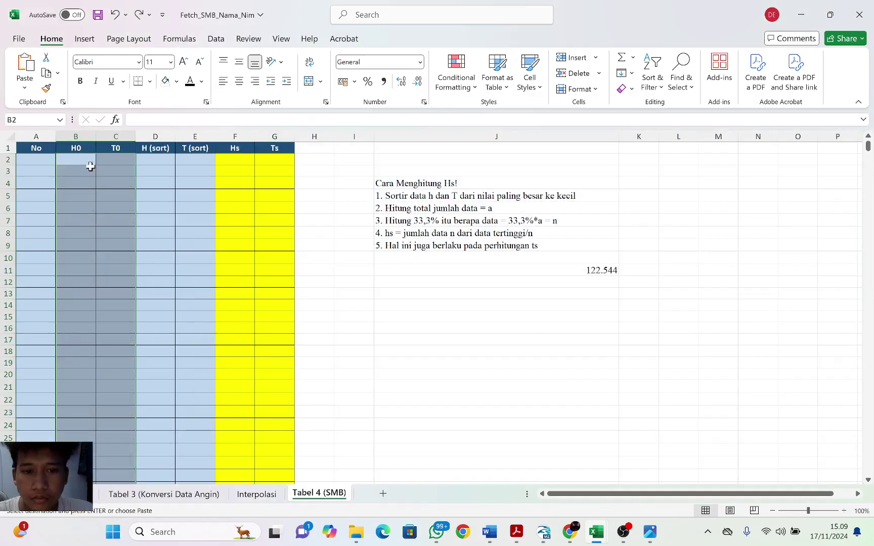
key("ctrl+v")
key("ctrl+z")
- Paste the copied data as values only into the H0 and T0 columns, and again into H (sort) and T (sort)
right_click(90, 167)
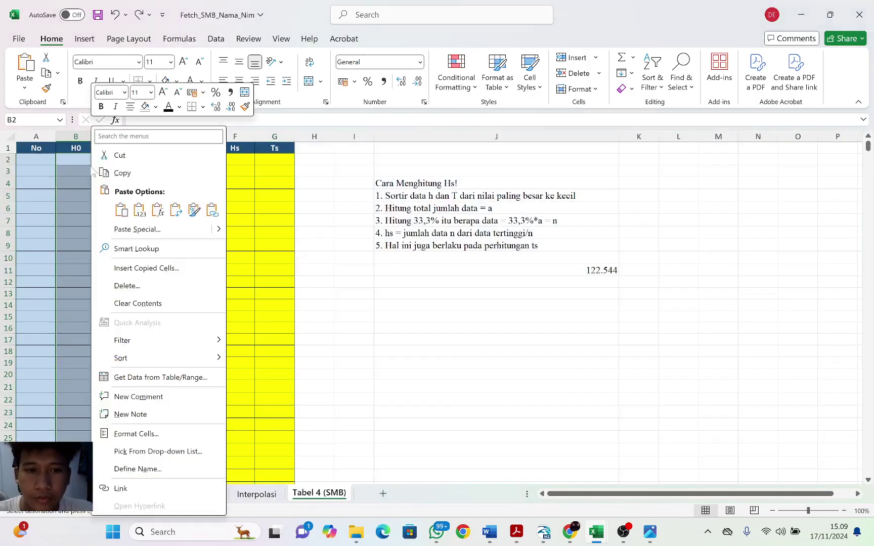
left_click(136, 210)
left_click(145, 161)
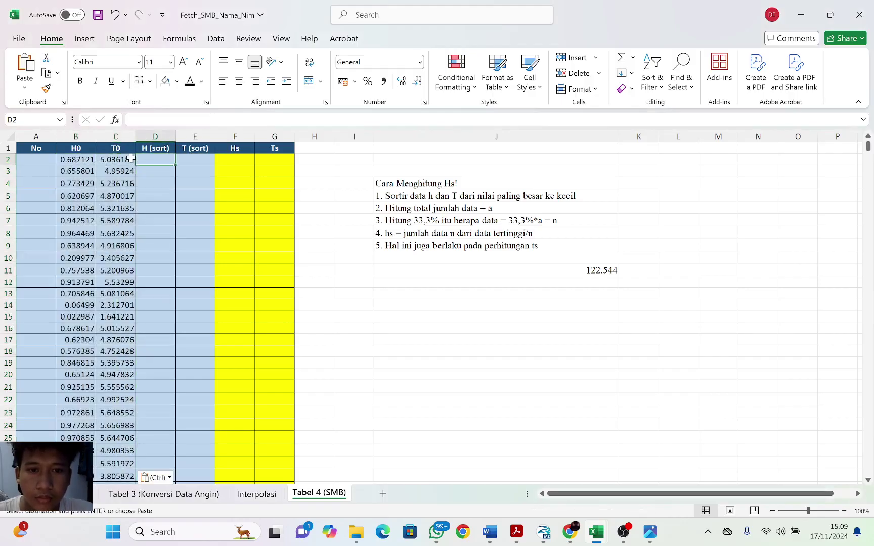
key("ctrl")
right_click(150, 161)
left_click(195, 209)
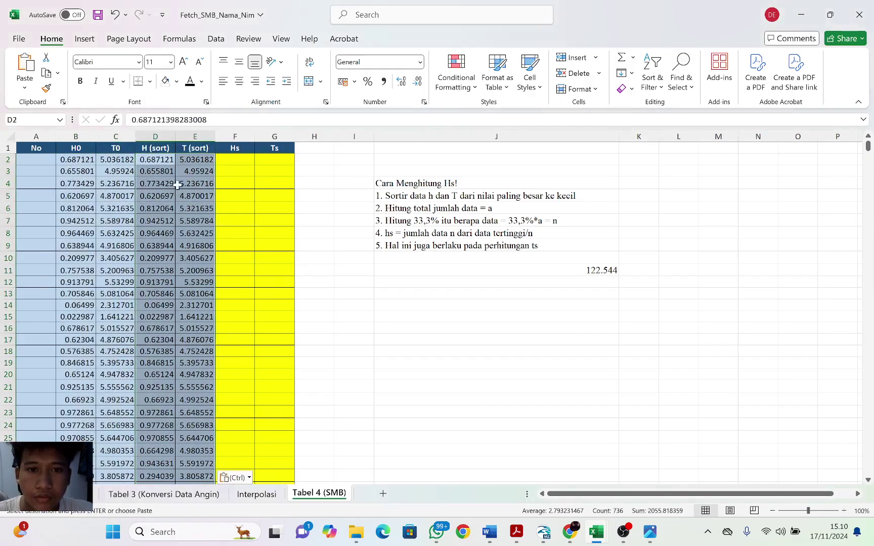
- Add filter controls to the H (sort) and T (sort) headers in D1:E1
left_click(161, 171)
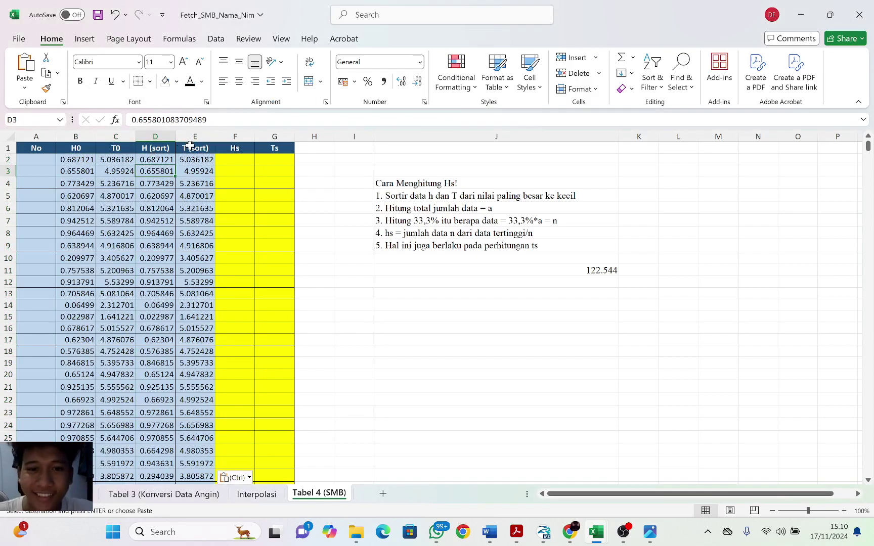
left_click_drag(159, 147, 195, 148)
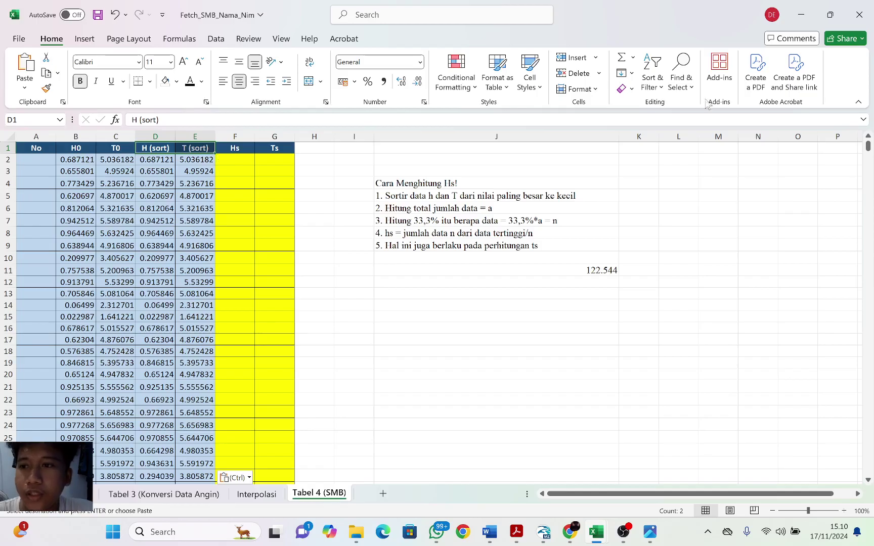
left_click(652, 71)
left_click(673, 162)
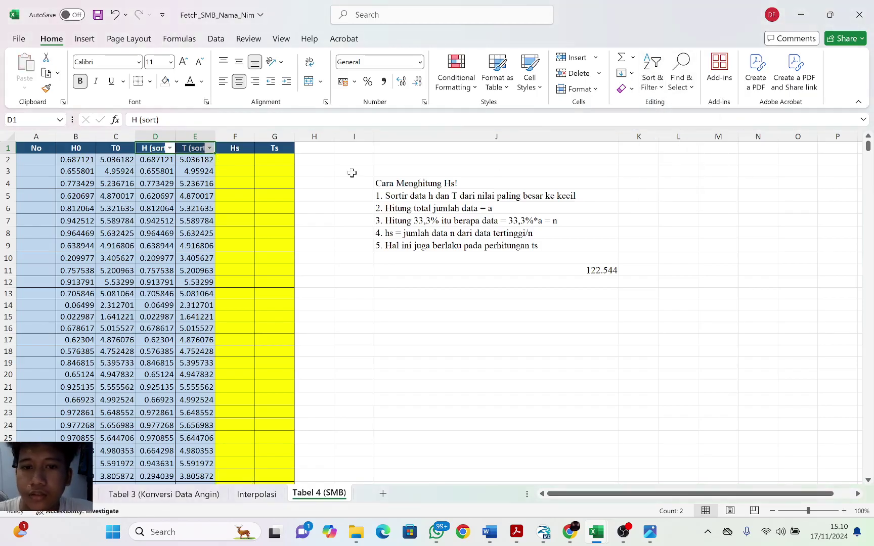
left_click(169, 147)
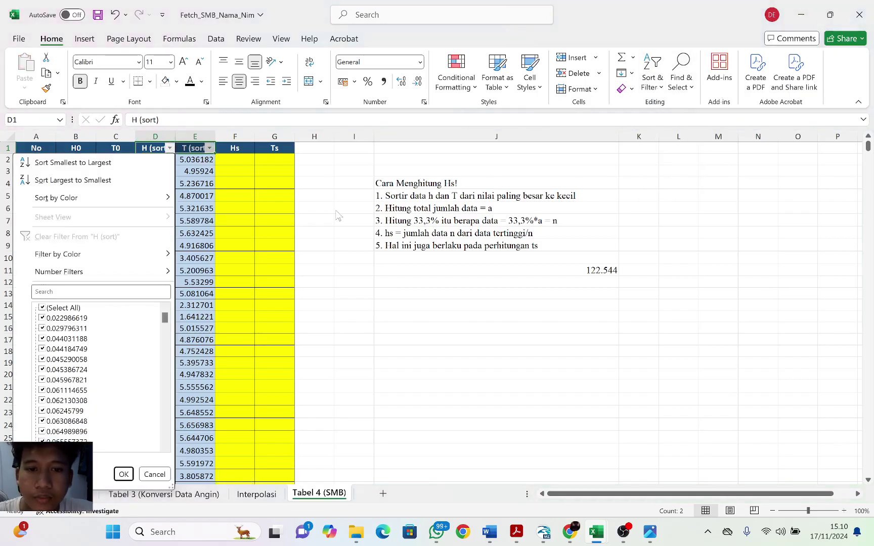
left_click(81, 183)
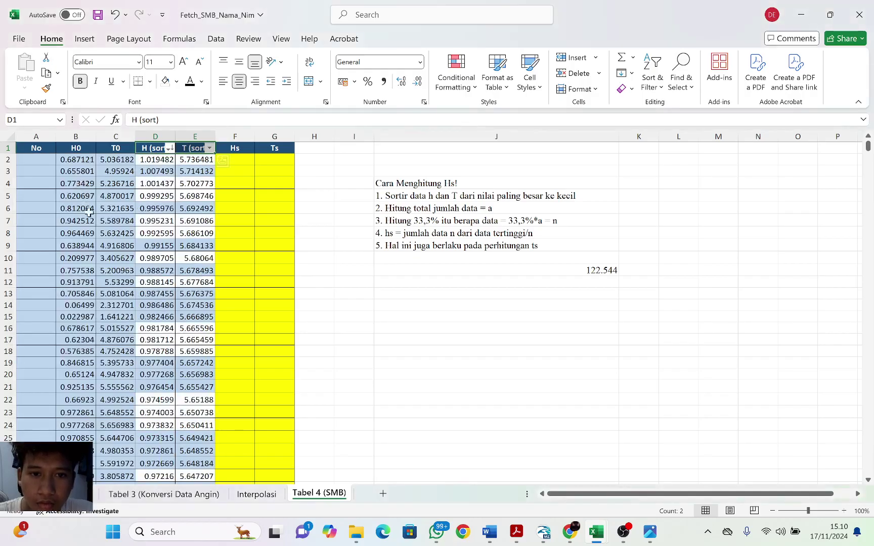
key("ctrl+z")
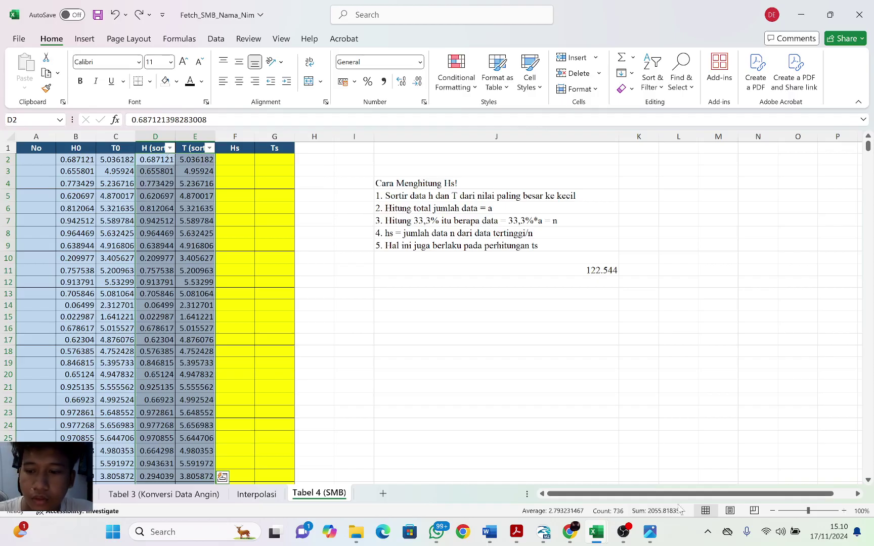
left_click(624, 531)
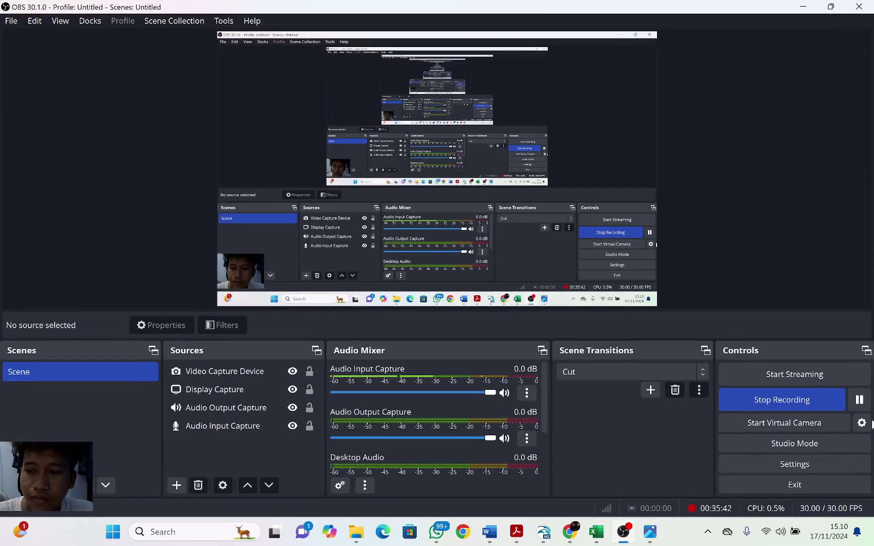
left_click(860, 400)
mouse_move(596, 531)
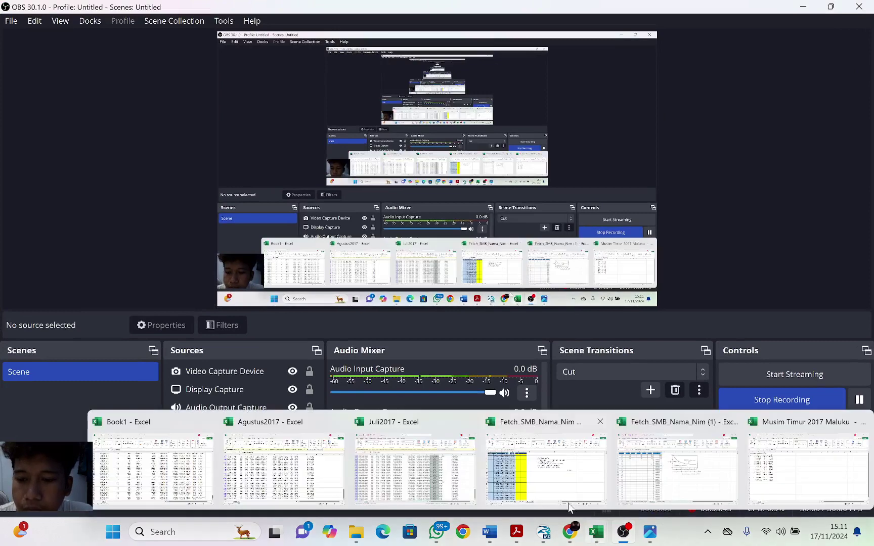
left_click(536, 491)
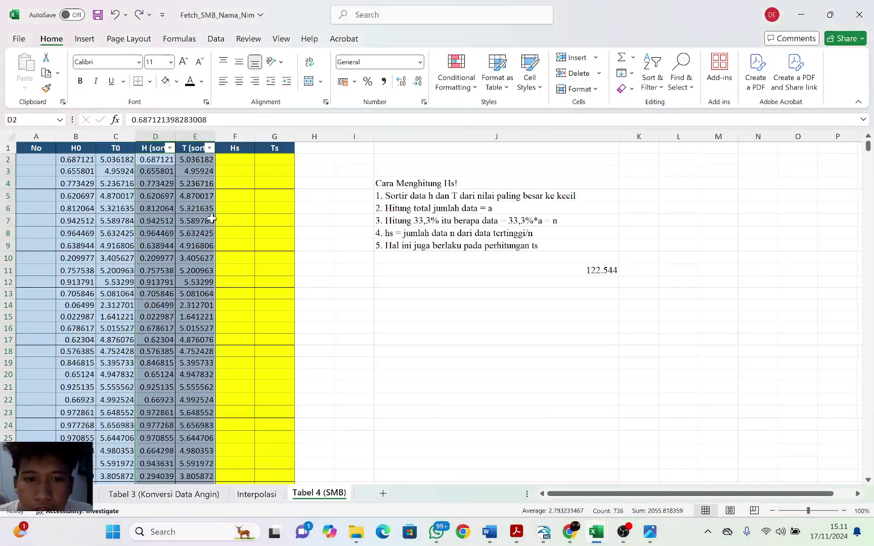
- Sort the H (sort) and T (sort) data by H (sort) from largest to smallest
left_click(169, 148)
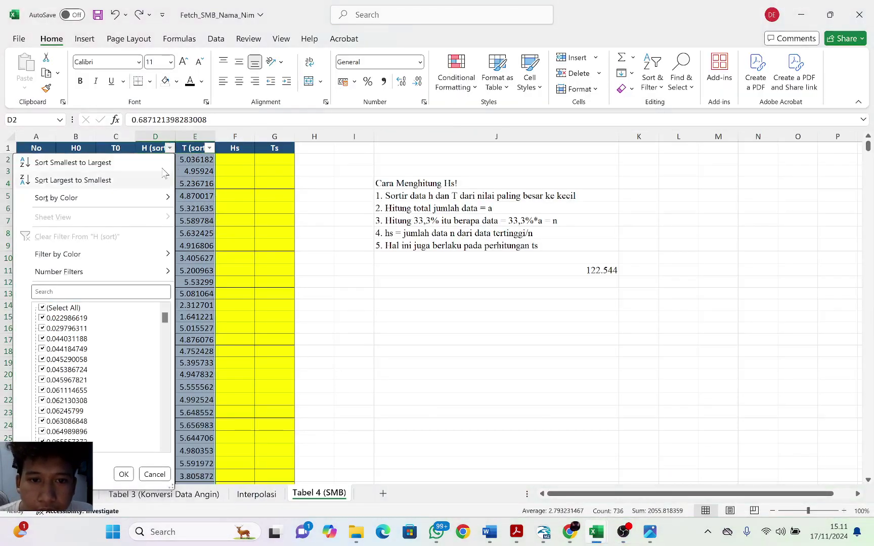
left_click(74, 180)
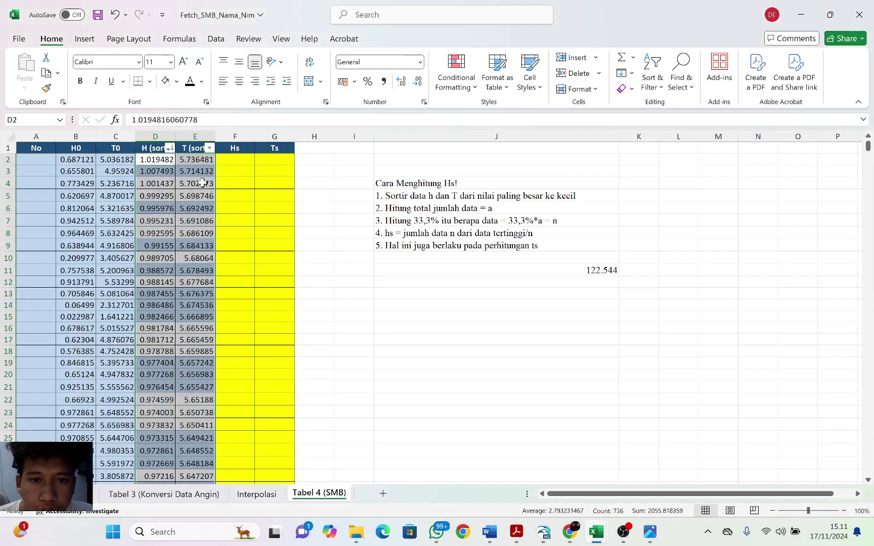
left_click(317, 161)
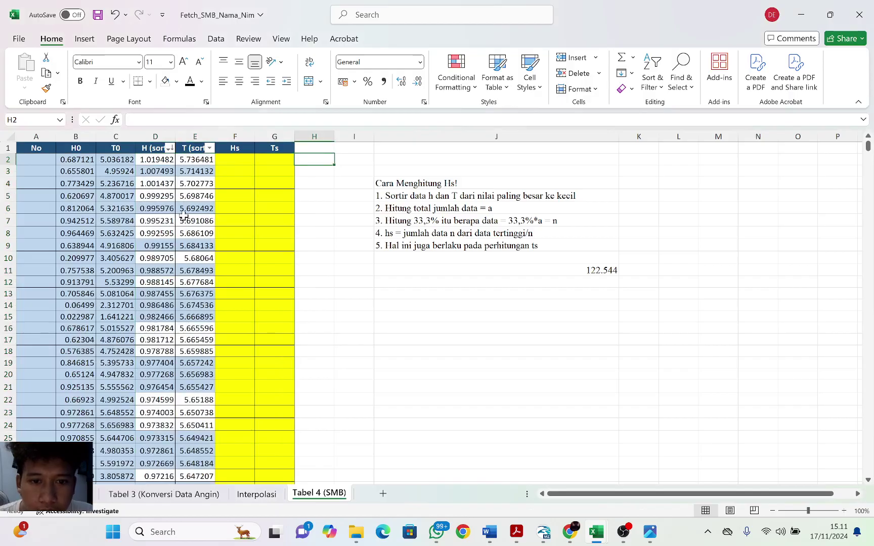
- Look through the sorted H (sort) and T (sort) values down to the last data row and back to the start
scroll(183, 215, "down", 4)
scroll(183, 215, "down", 20)
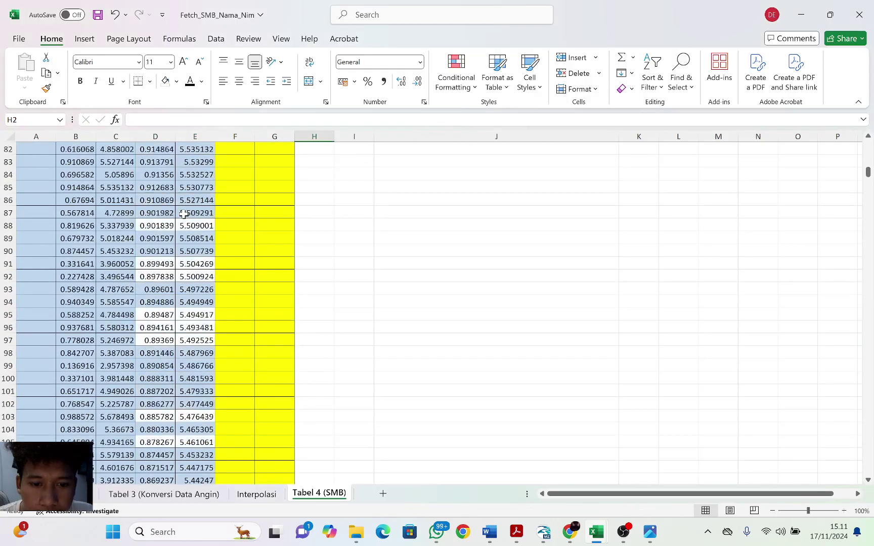
scroll(183, 214, "down", 20)
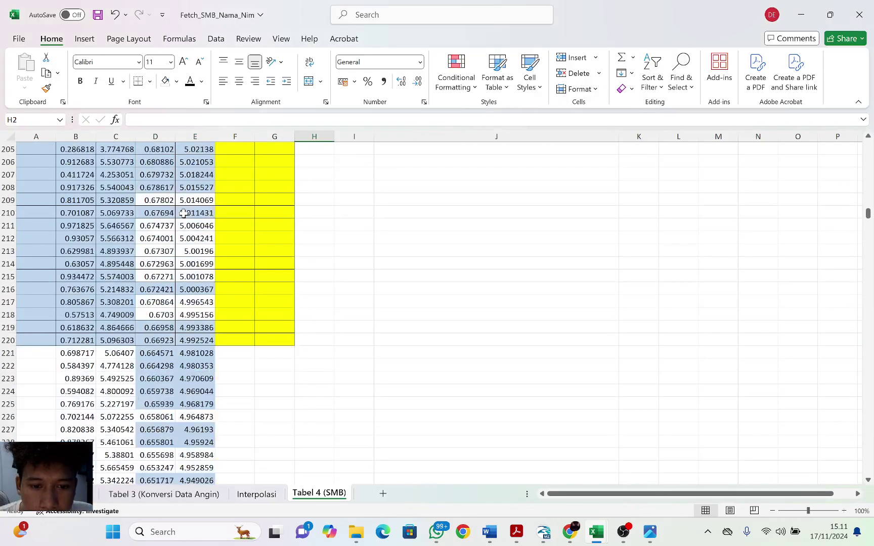
scroll(183, 213, "down", 20)
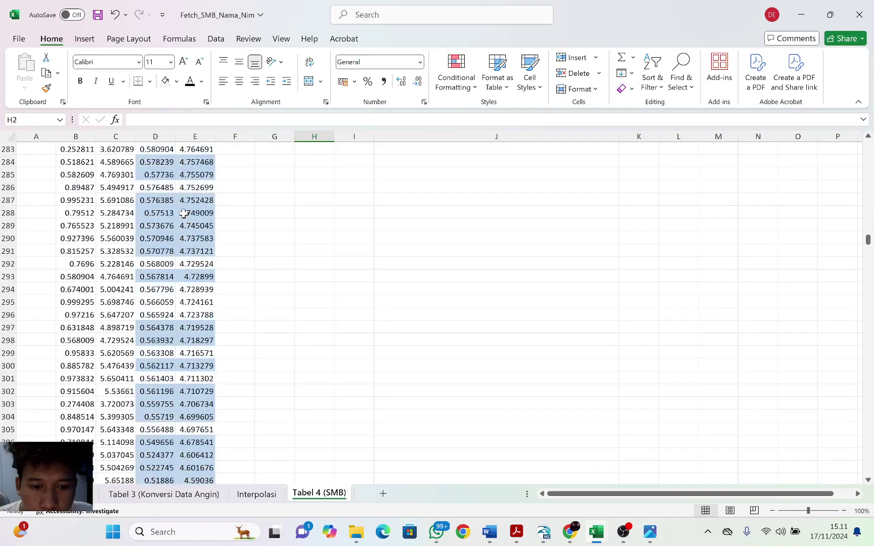
scroll(183, 213, "down", 16)
scroll(183, 213, "up", 19)
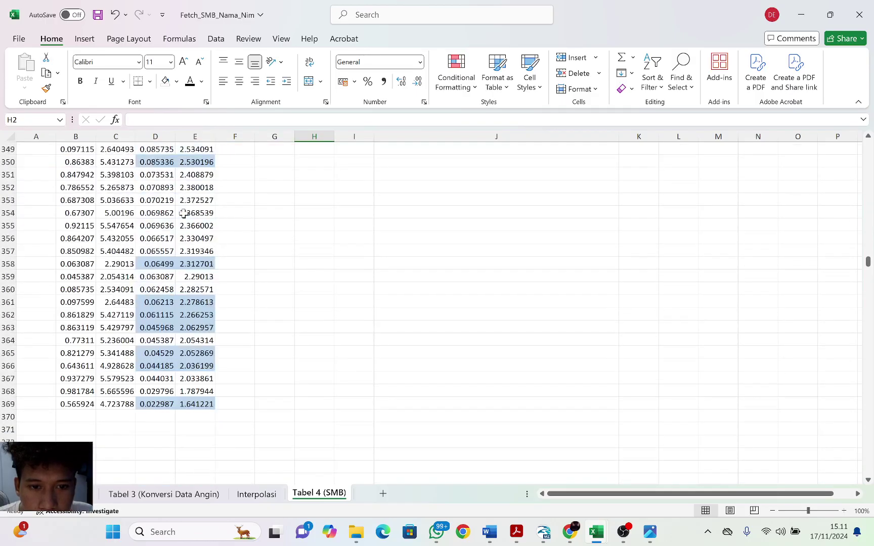
scroll(183, 214, "up", 20)
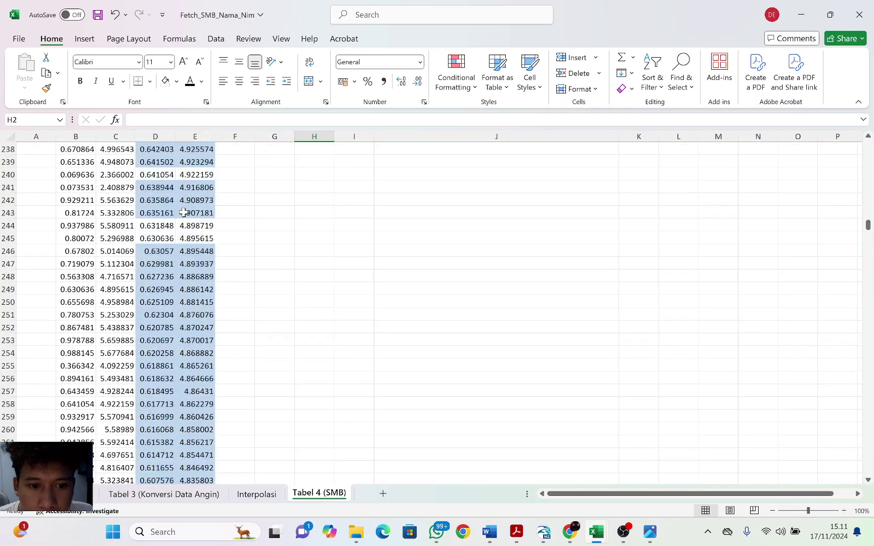
scroll(183, 213, "up", 20)
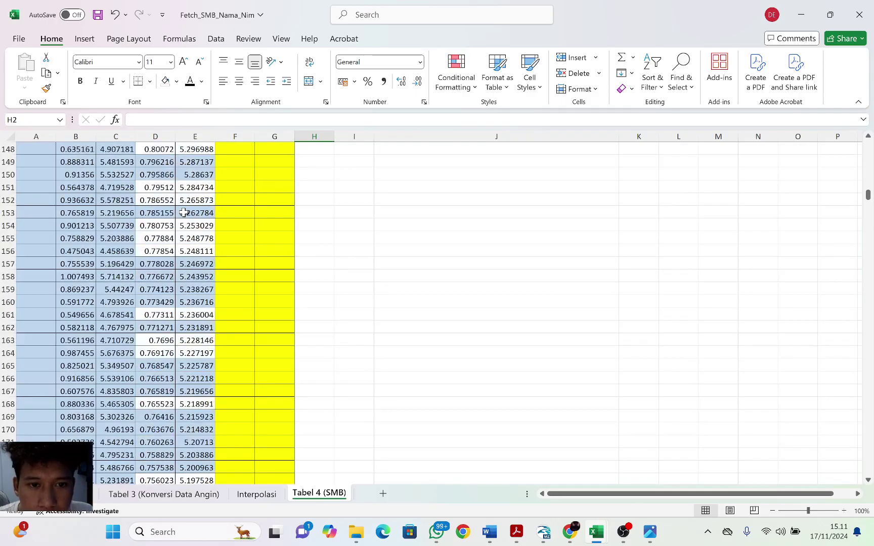
scroll(183, 213, "up", 20)
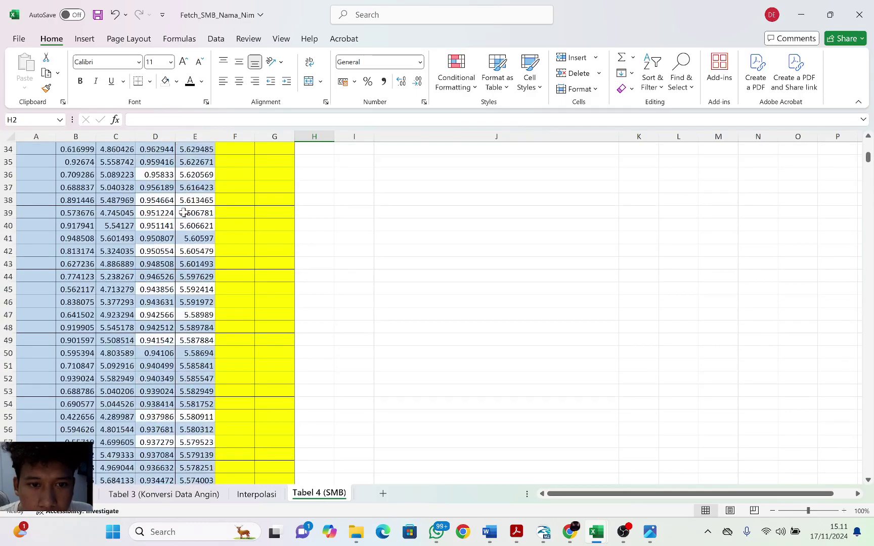
scroll(183, 213, "up", 4)
left_click_drag(35, 161, 205, 175)
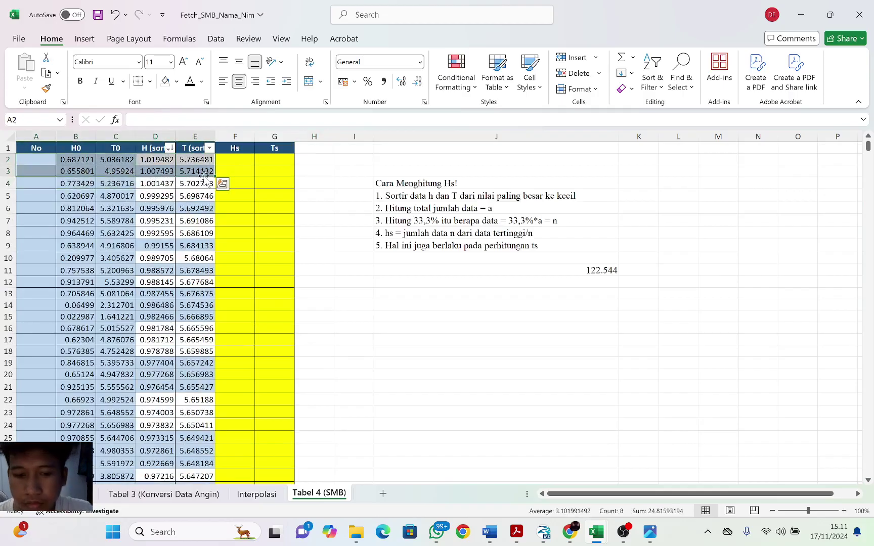
key("ctrl+shift+Down")
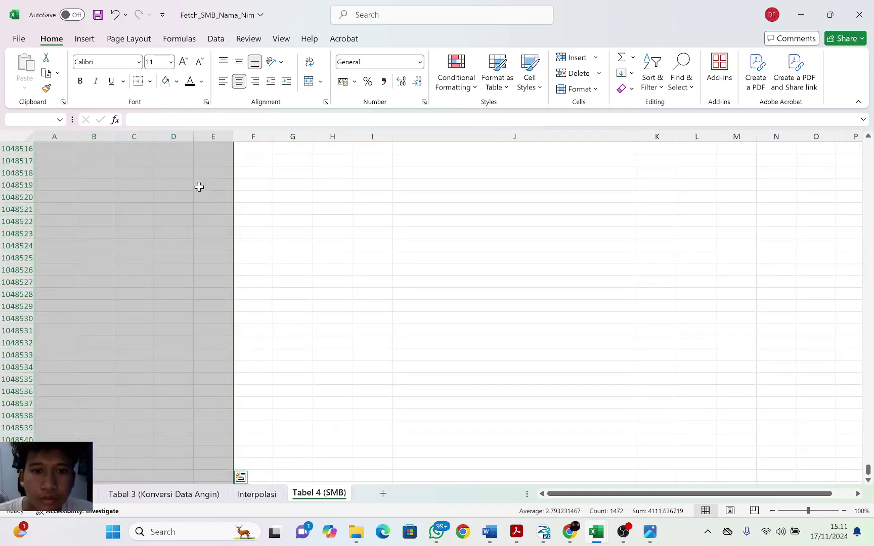
scroll(195, 205, "up", 20)
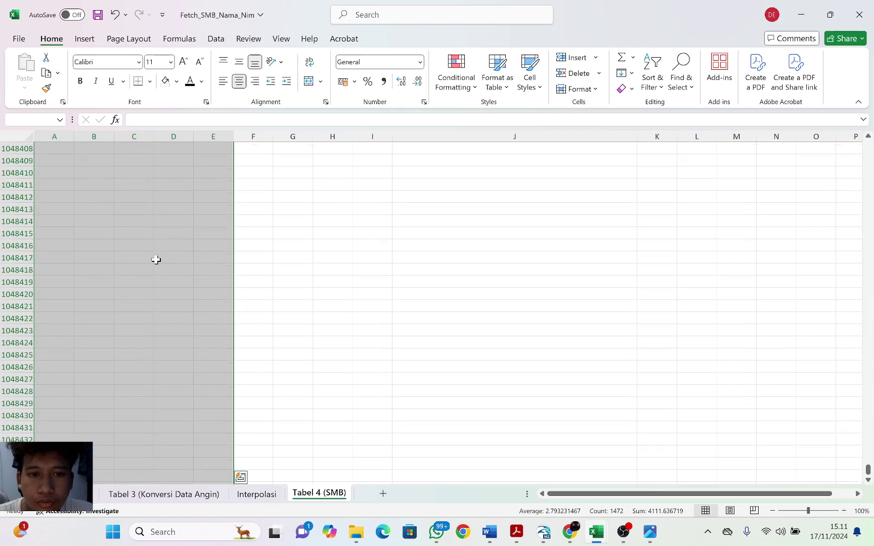
scroll(156, 259, "up", 5)
left_click(336, 225)
scroll(334, 230, "up", 5)
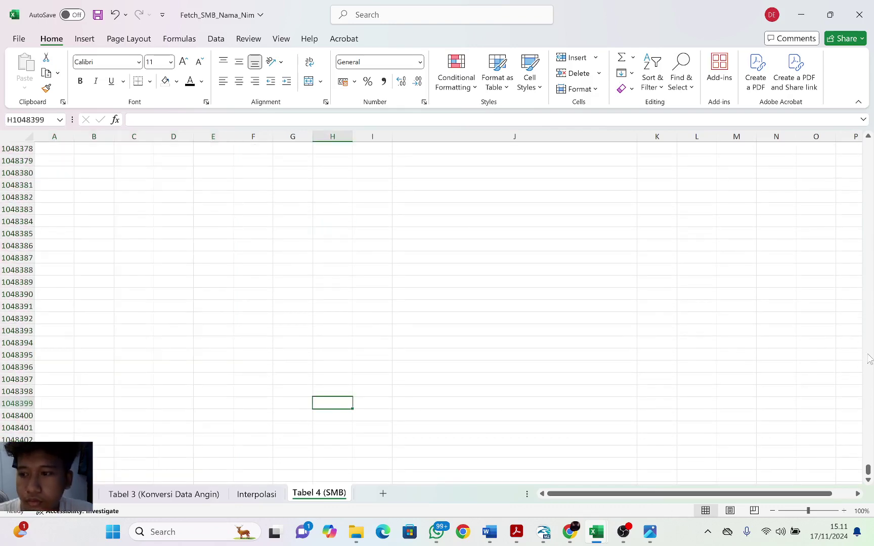
left_click(868, 479)
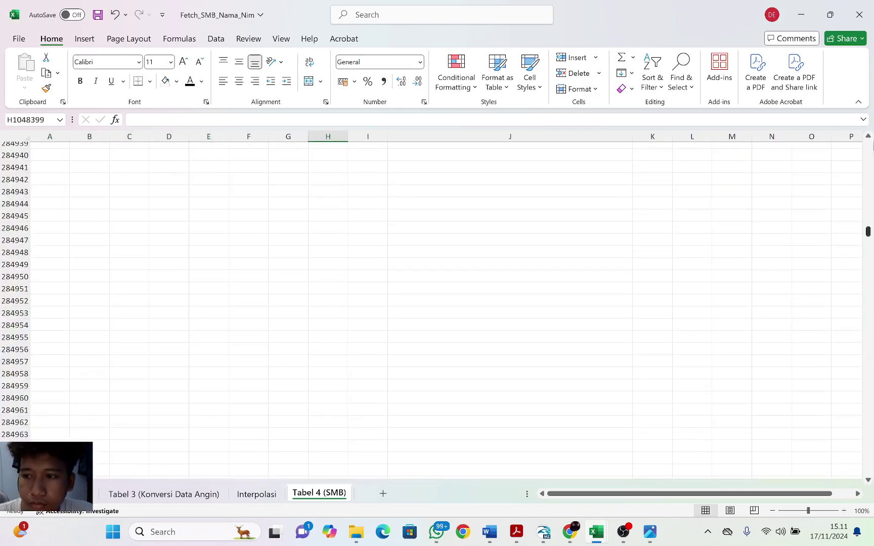
left_click_drag(867, 470, 868, 146)
- Apply one uniform light blue fill to all table data in A2:E369 and check the coloured rows
left_click_drag(35, 159, 158, 172)
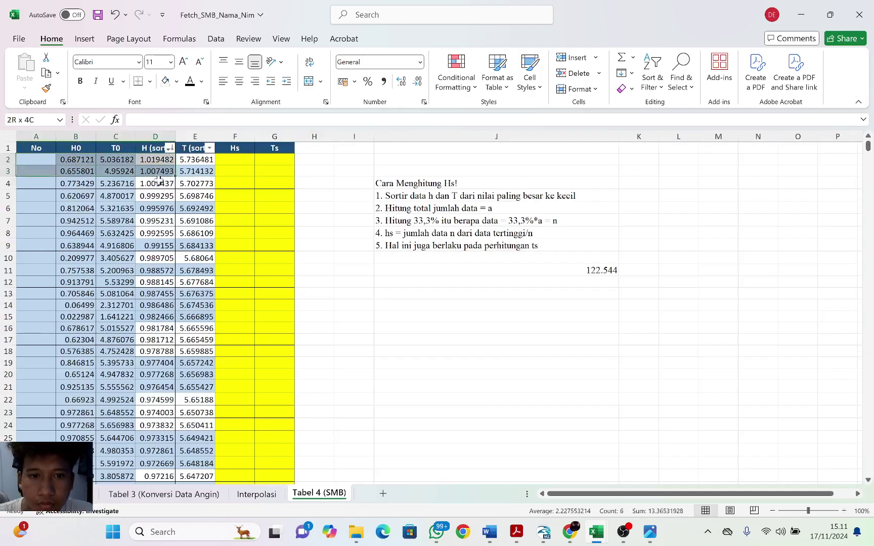
left_click_drag(192, 448, 194, 521)
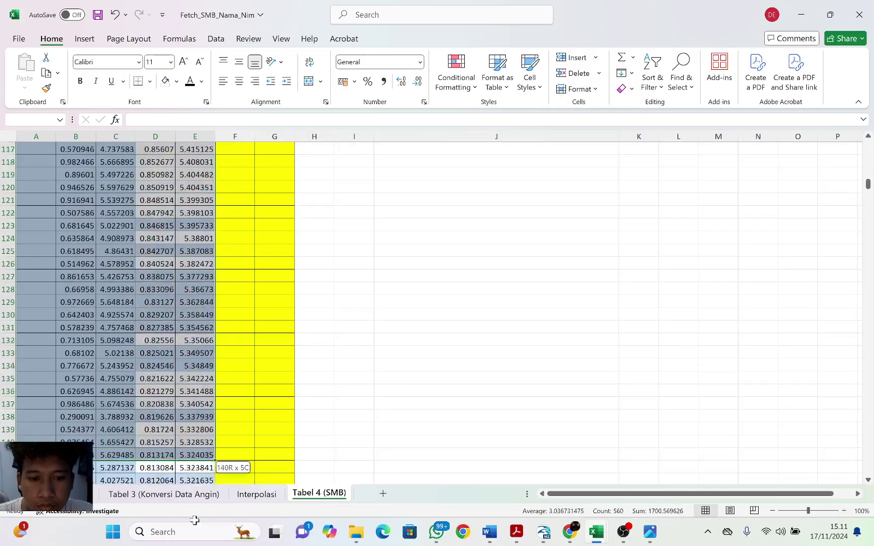
left_click_drag(194, 520, 183, 455)
left_click(177, 81)
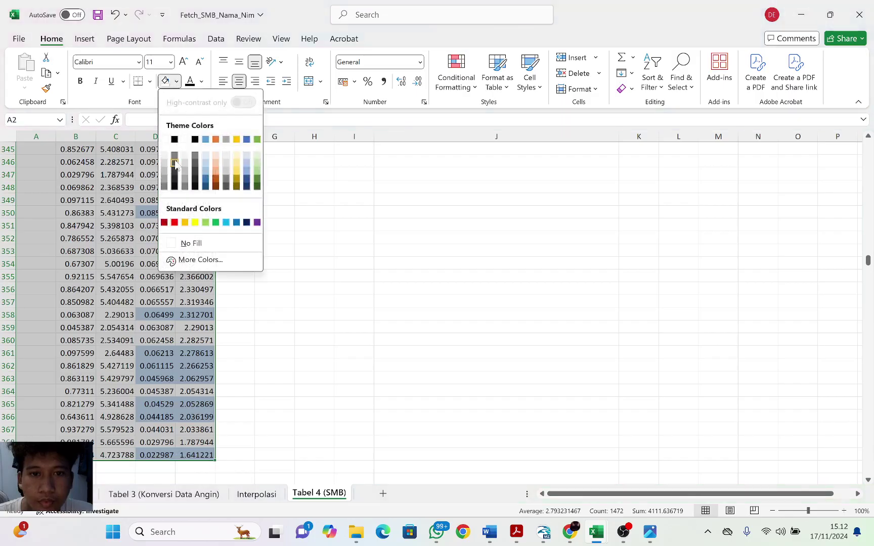
left_click(206, 163)
key("ctrl+BackSpace")
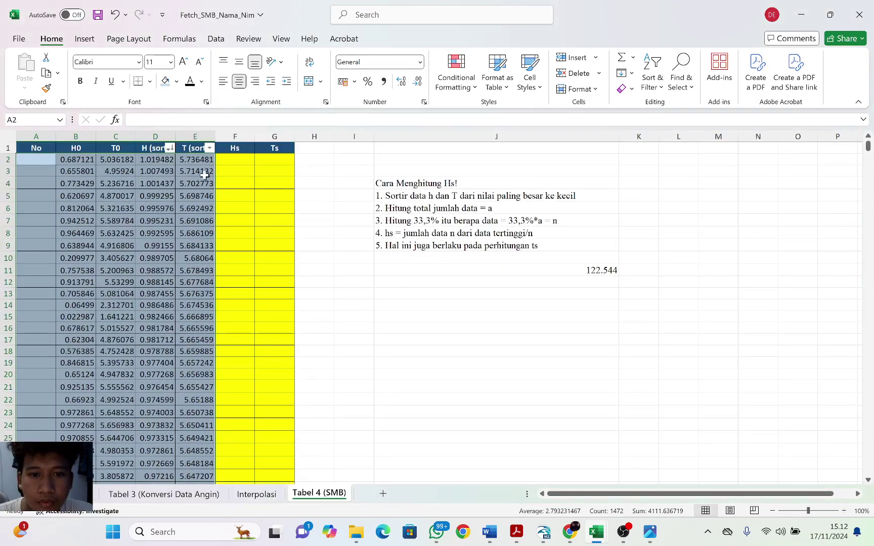
scroll(194, 204, "down", 20)
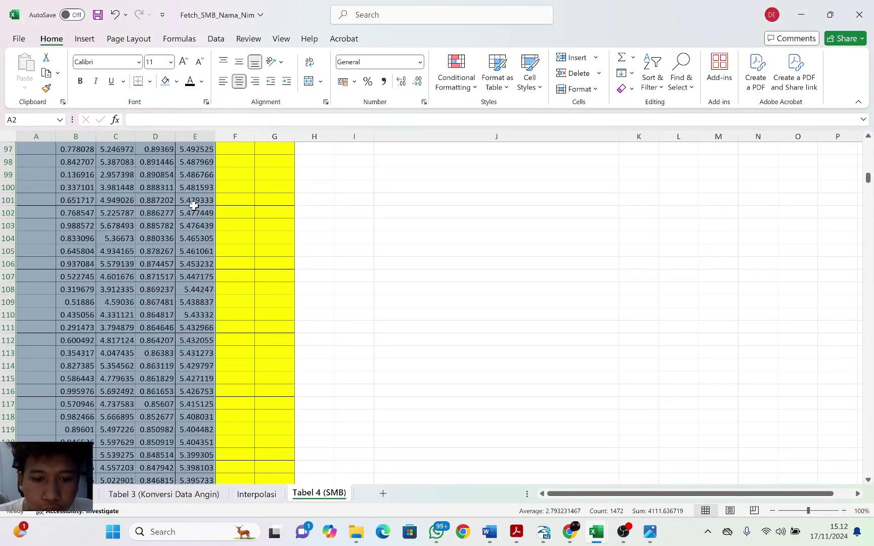
scroll(193, 205, "down", 11)
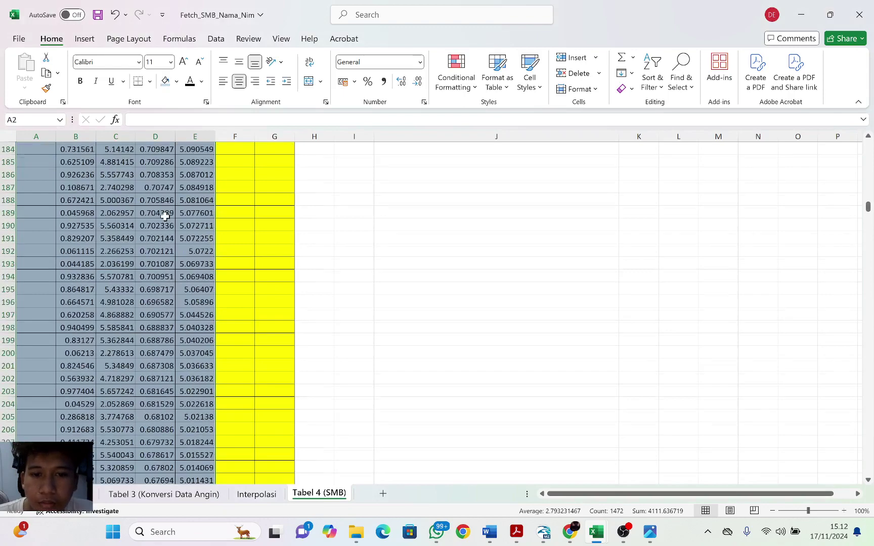
left_click_drag(870, 211, 870, 134)
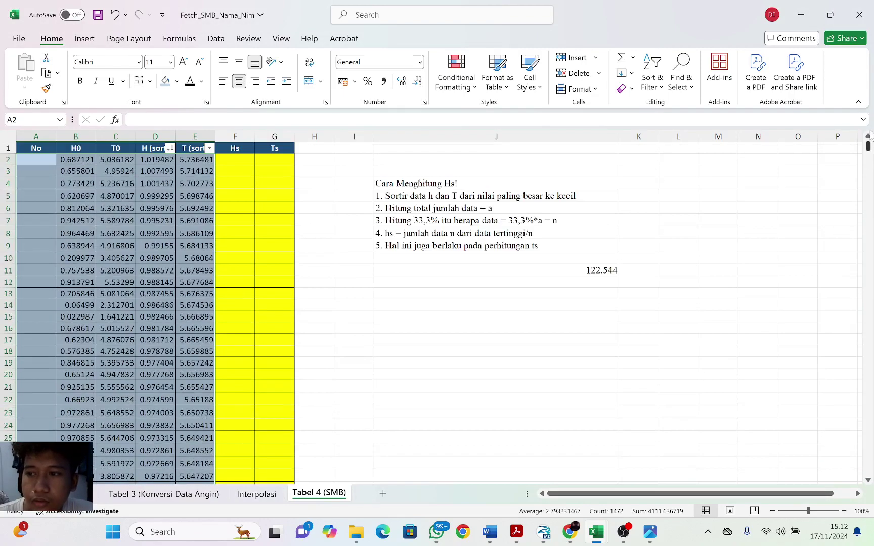
left_click(466, 296)
- Enter the numbers 1 to 6 in A2:A7 of the No column
left_click(46, 162)
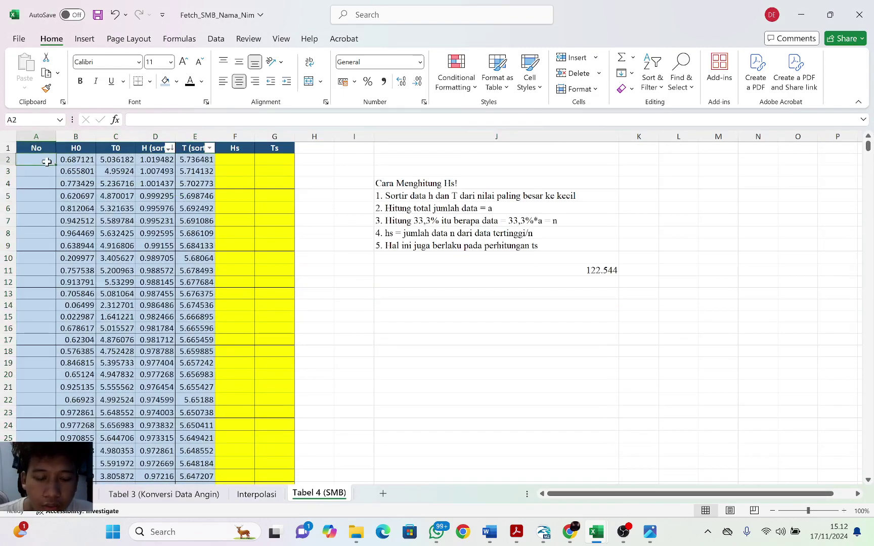
type("1")
key("Return")
type("2")
key("Return")
type("3")
key("Return")
type("4")
key("Return")
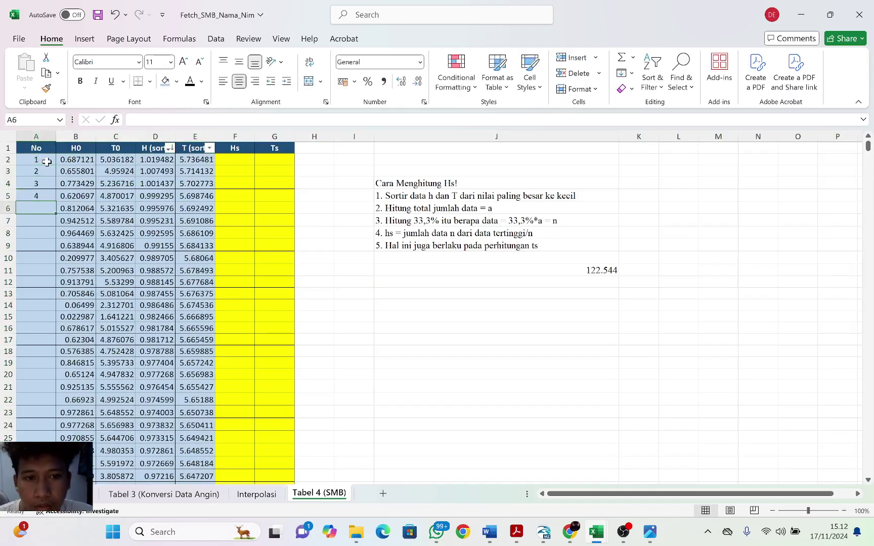
type("5")
key("Return")
type("6")
key("Return")
- Extend the number series in the No column from A2:A7 down to the last data row
left_click_drag(38, 158, 37, 218)
double_click(56, 227)
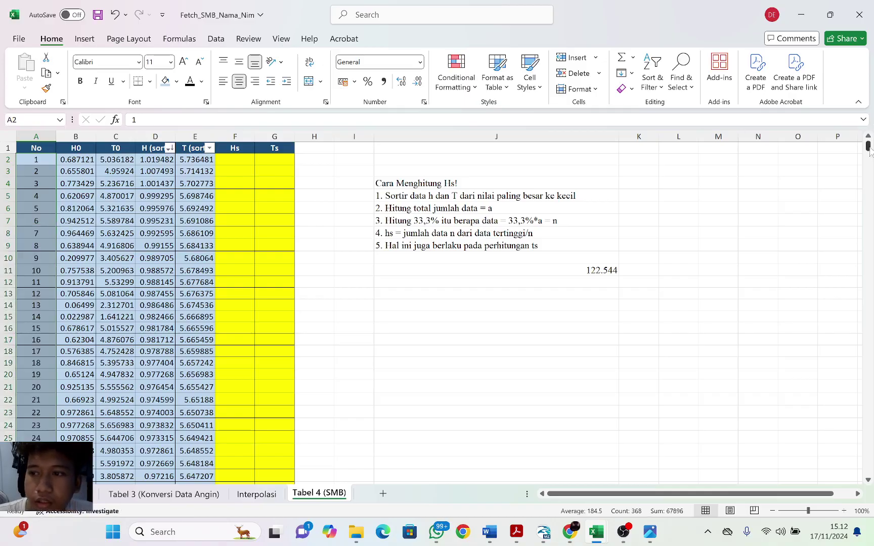
mouse_move(869, 150)
left_mouse_down()
mouse_move(869, 283)
mouse_move(868, 147)
left_mouse_up()
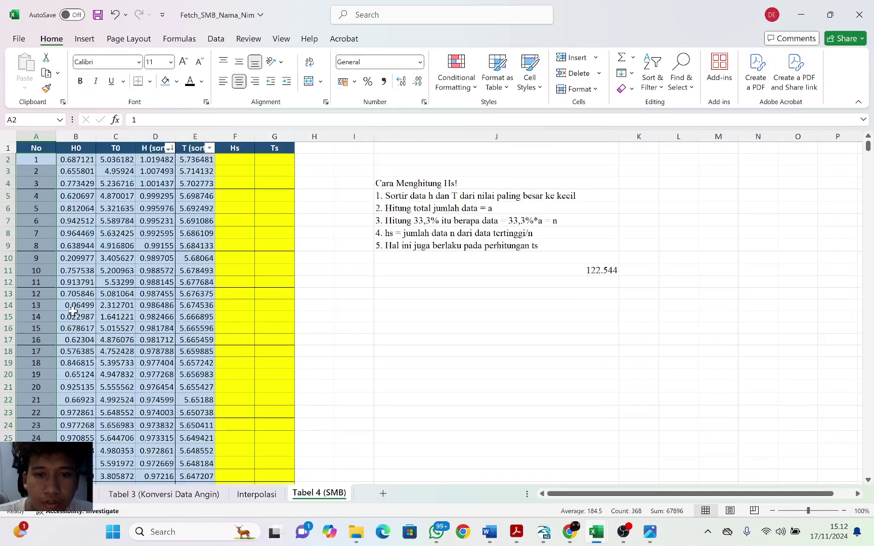
left_click(234, 160)
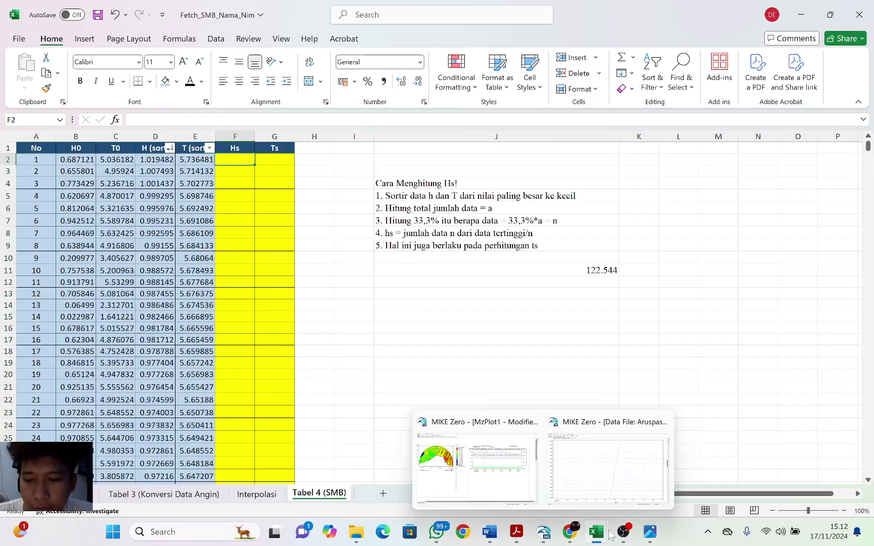
left_click(646, 487)
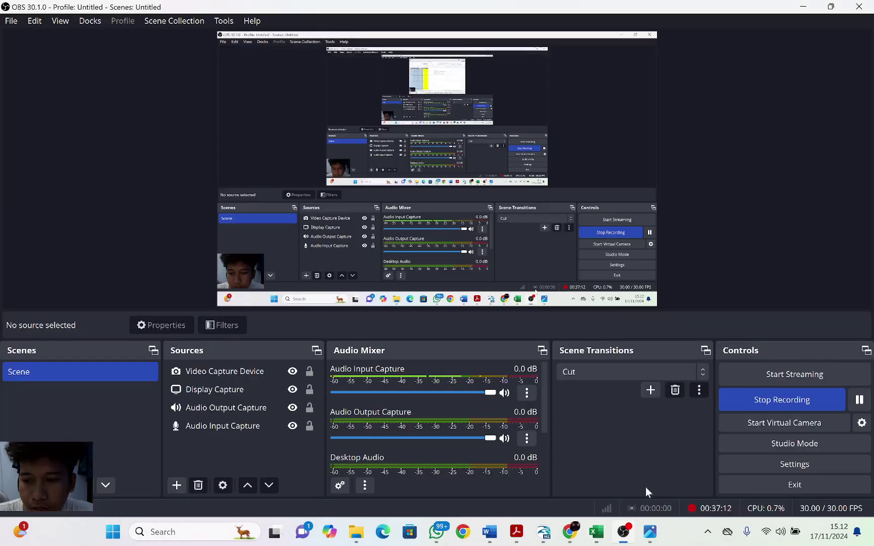
left_click(859, 400)
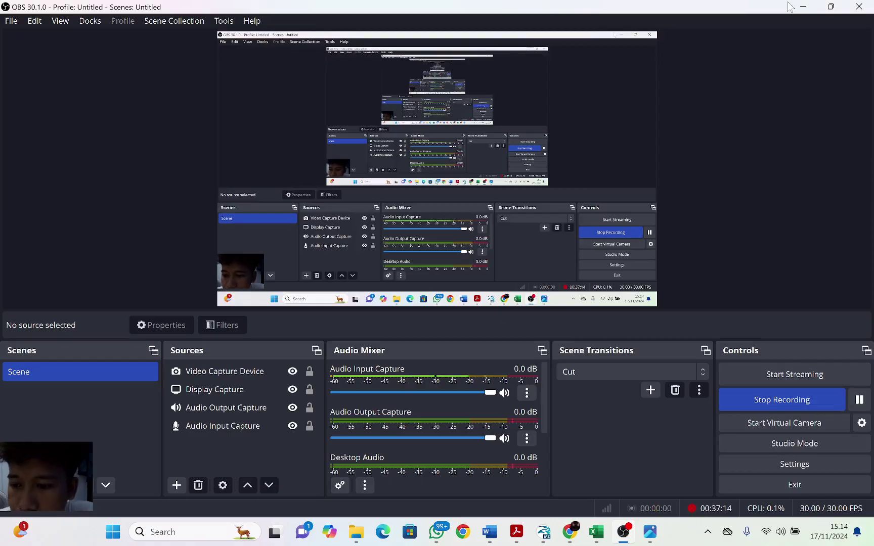
left_click(803, 7)
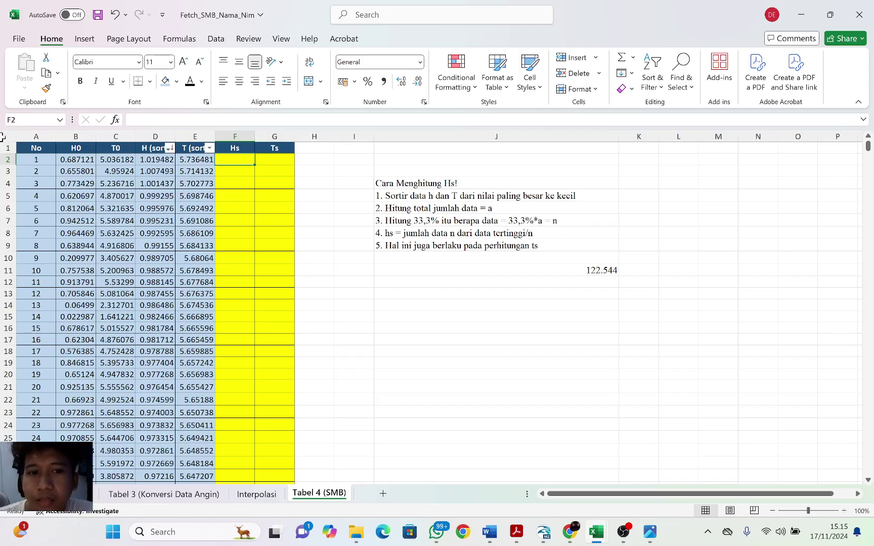
- Review the 33.3% formula in J11 alongside the written Hs calculation steps and the numbered, sorted data rows
left_click(560, 272)
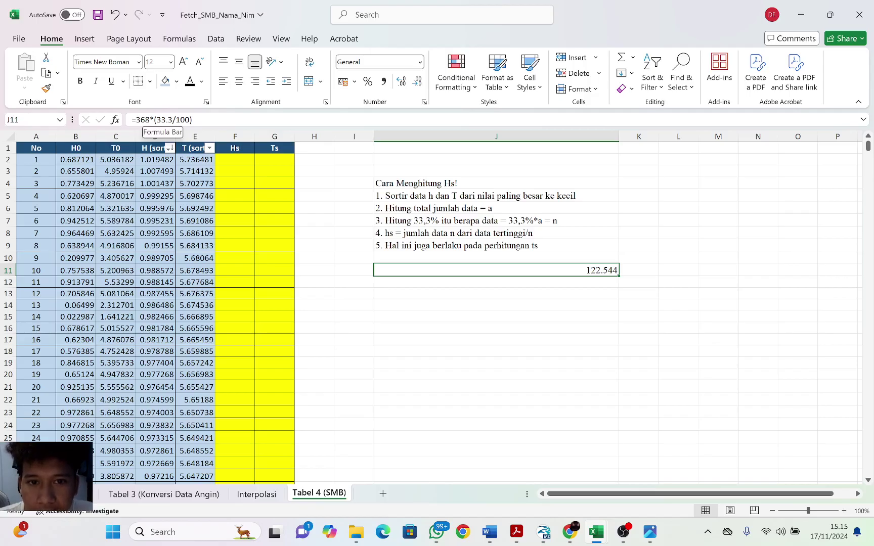
key("F2")
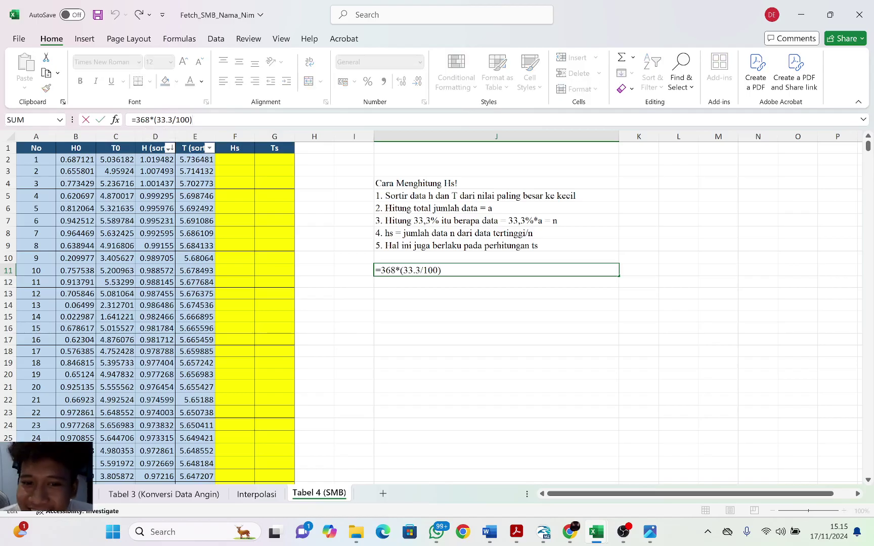
key("Return")
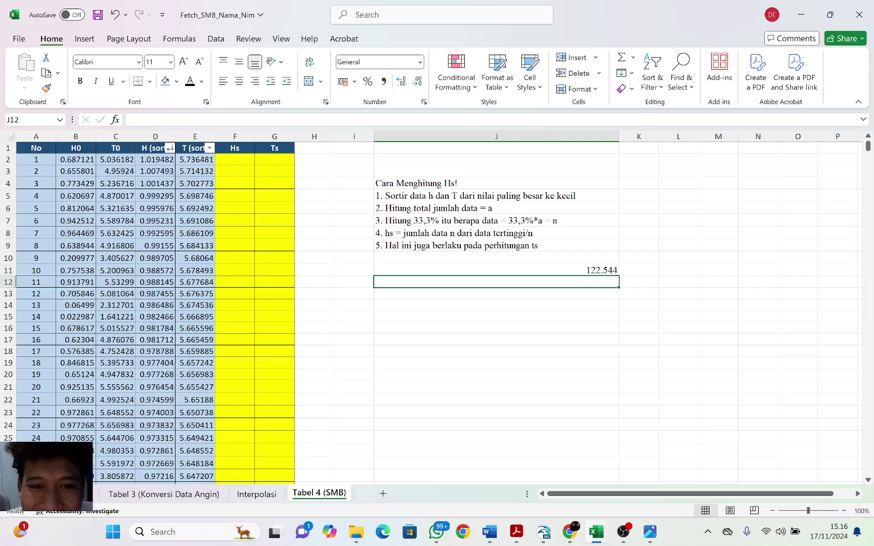
scroll(51, 343, "down", 14)
scroll(51, 343, "down", 14)
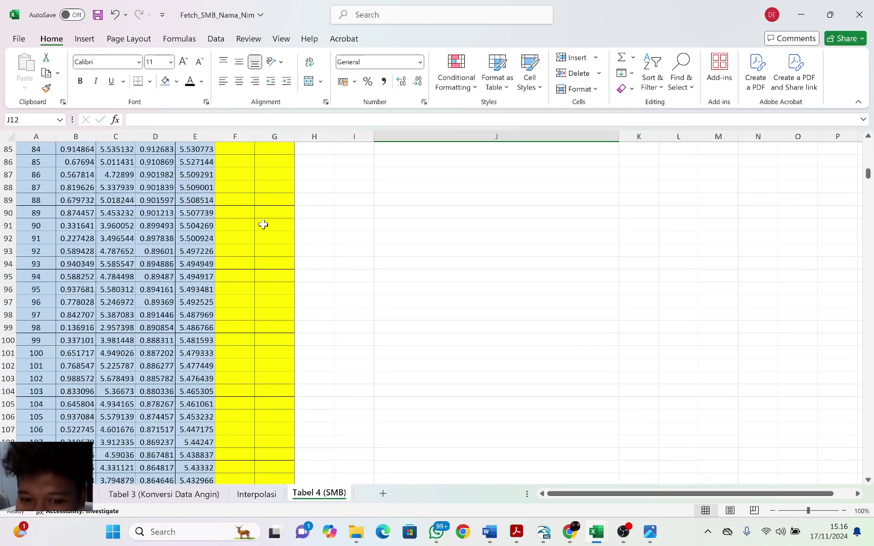
left_click_drag(867, 177, 866, 61)
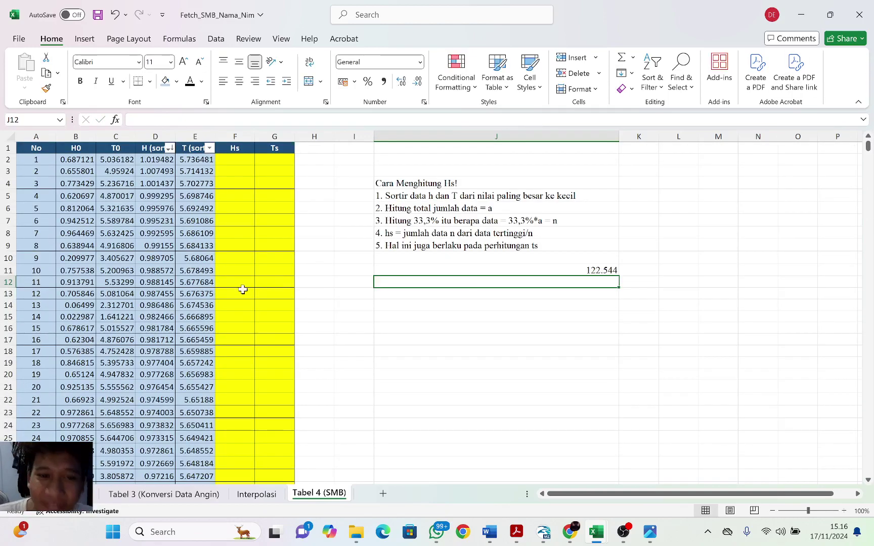
left_click(542, 268)
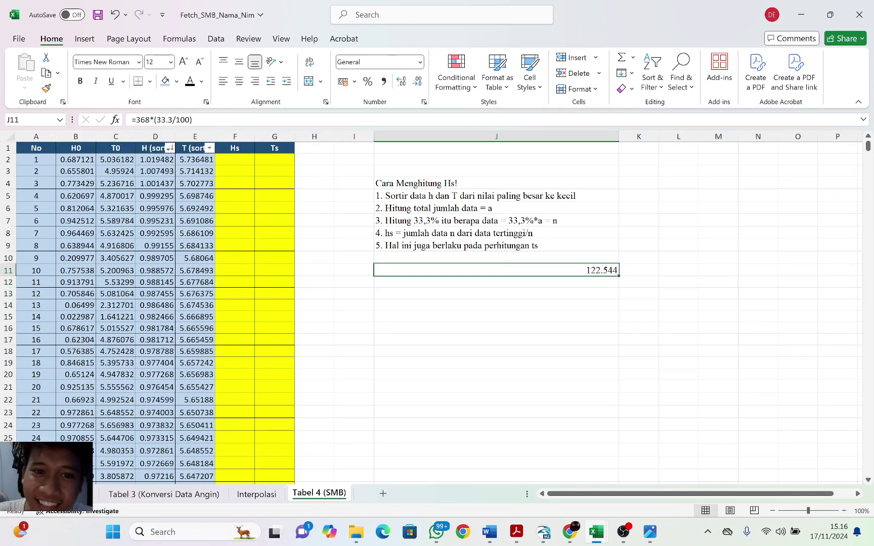
left_click(411, 209)
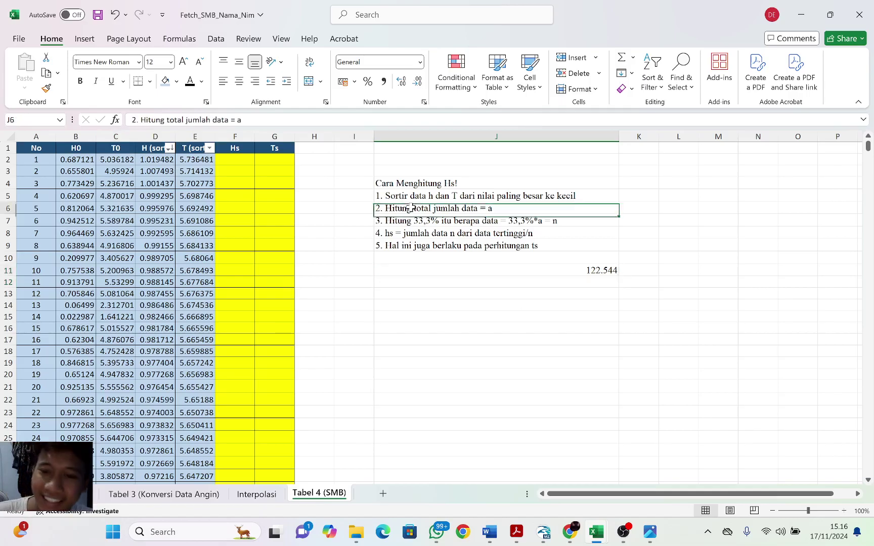
left_click(404, 232)
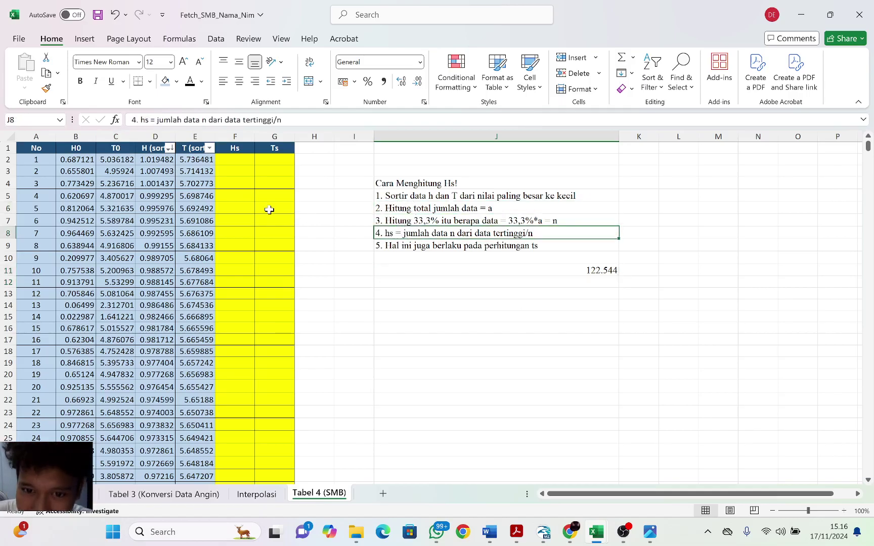
left_click(159, 161)
left_click_drag(160, 160, 166, 234)
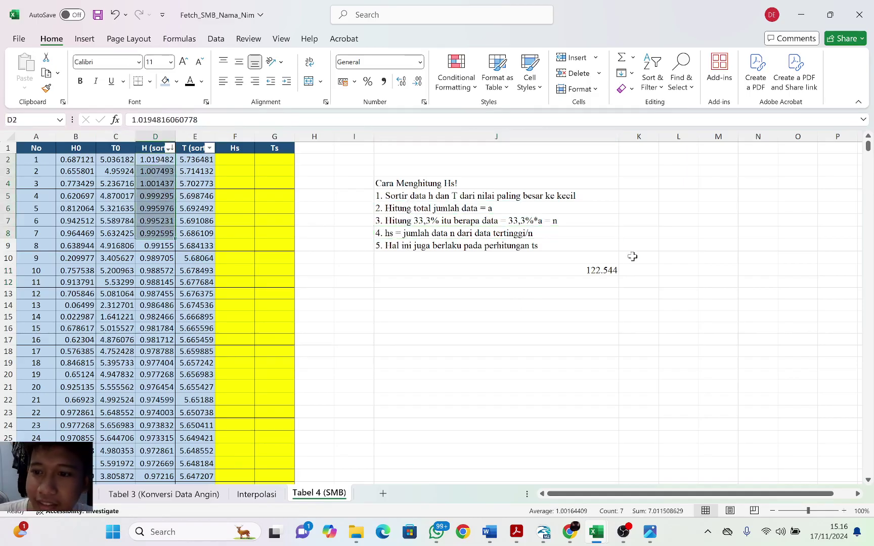
left_click(615, 268)
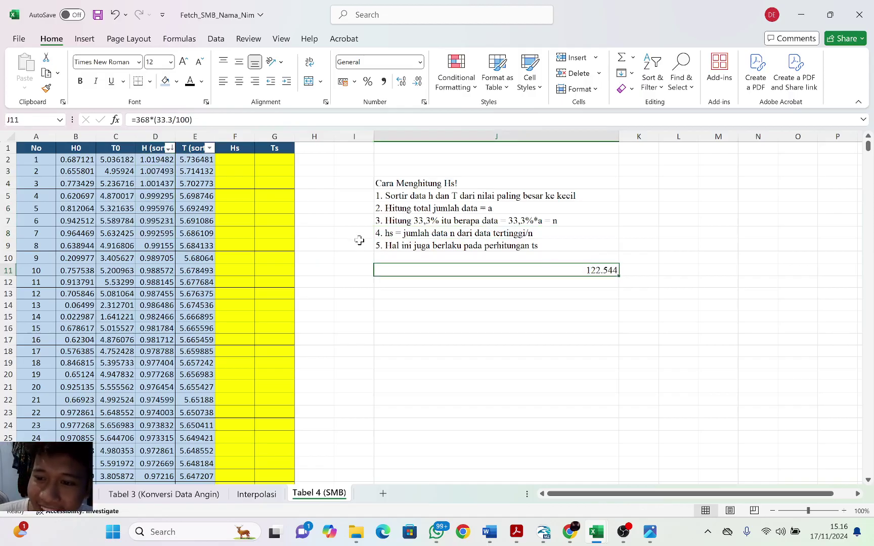
left_click(623, 531)
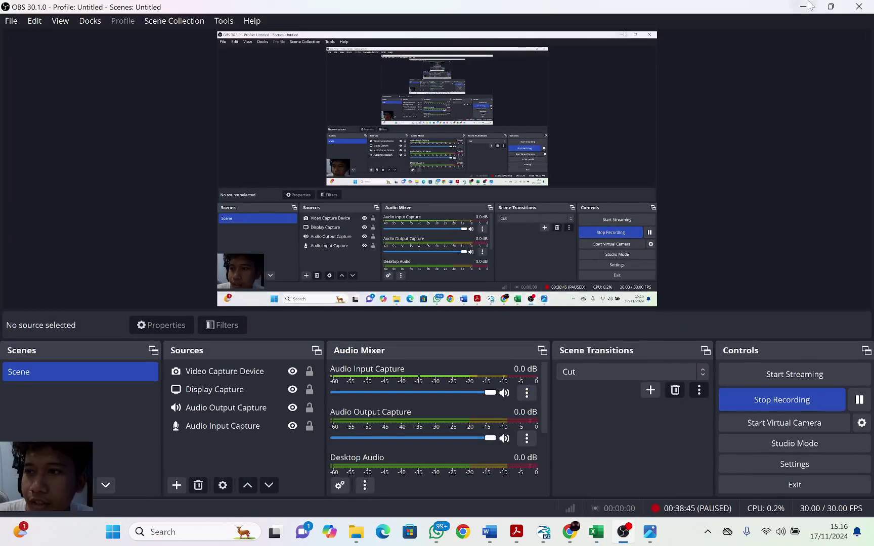
key("alt+Tab")
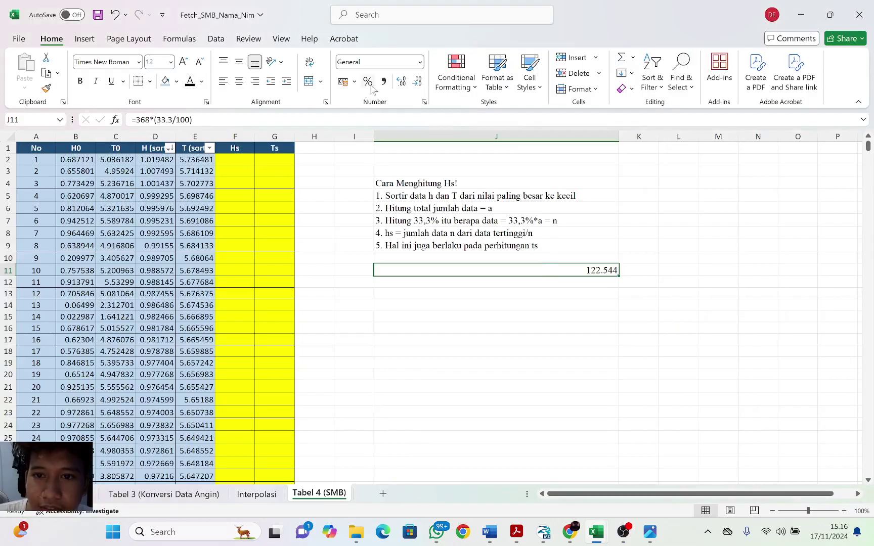
- Display the 33.3% data count in J11 as a whole number without decimals
left_click(417, 83)
left_click(417, 82)
left_click(417, 83)
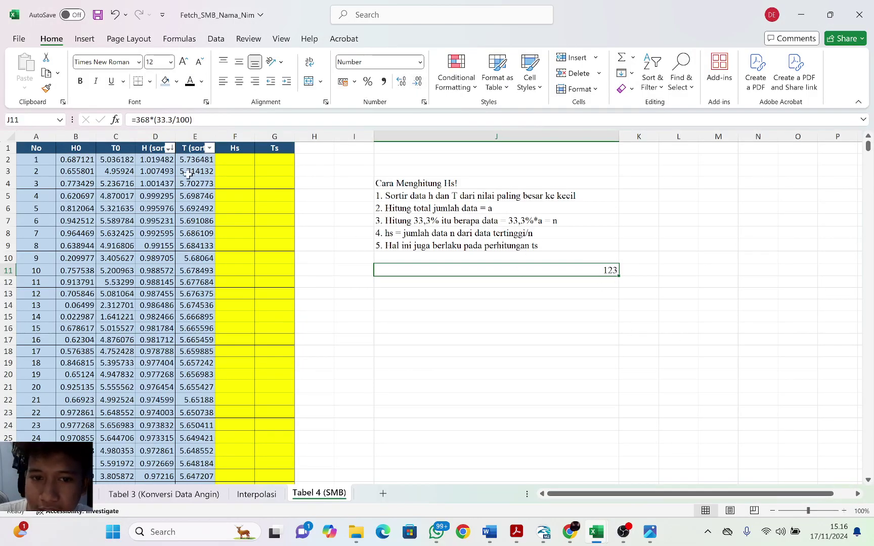
left_click(482, 305)
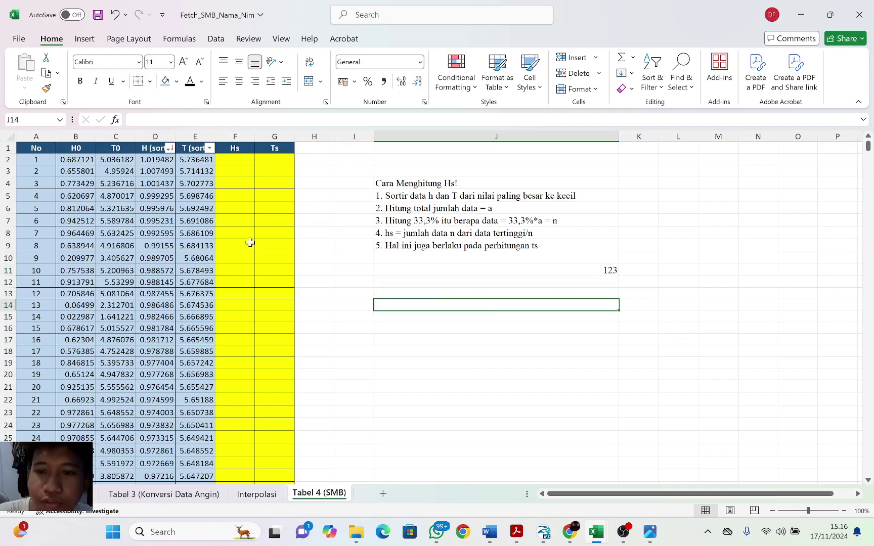
- Copy the highest 123 H (sort) values, D2:D124, and paste them as values into the Hs column from F2
left_click_drag(151, 159, 154, 328)
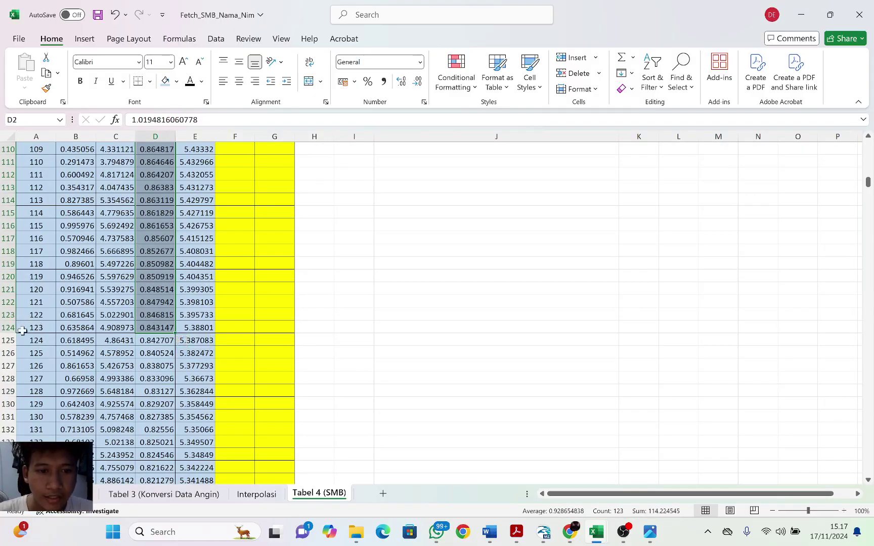
key("ctrl+c")
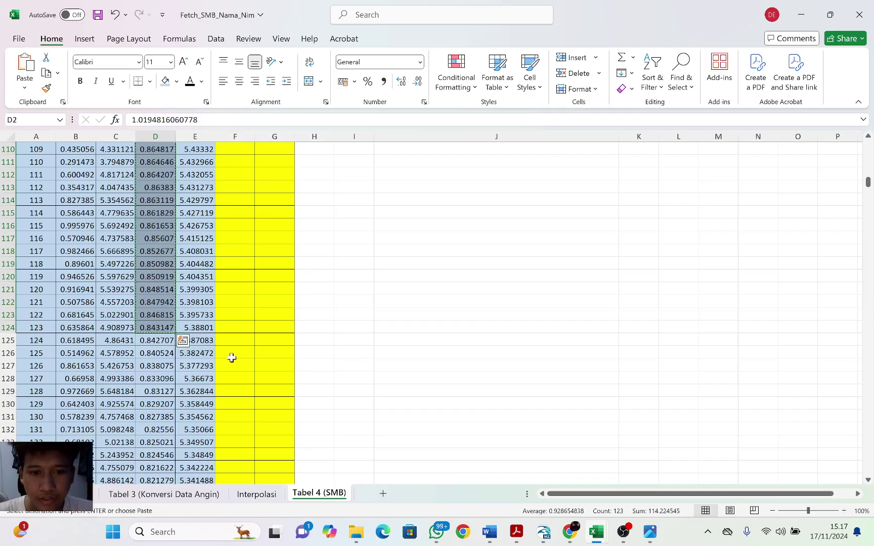
scroll(258, 337, "up", 20)
scroll(258, 336, "up", 8)
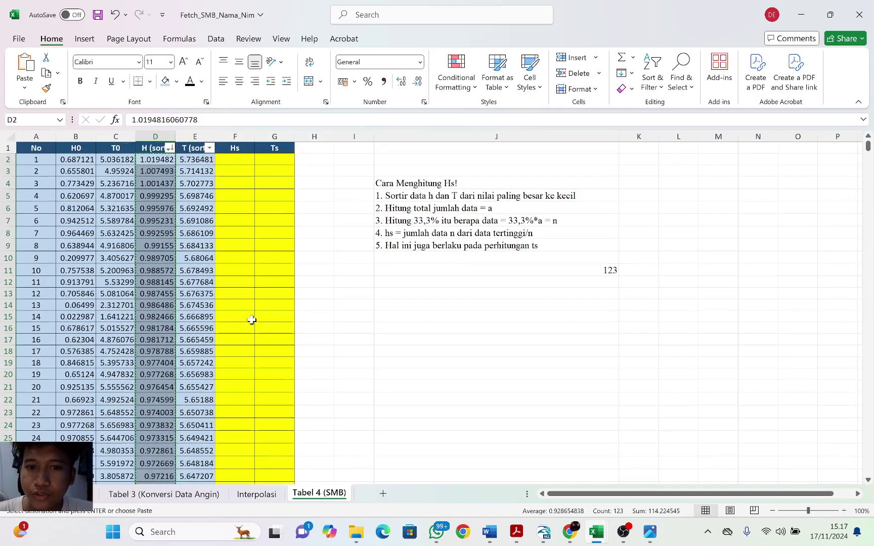
right_click(236, 160)
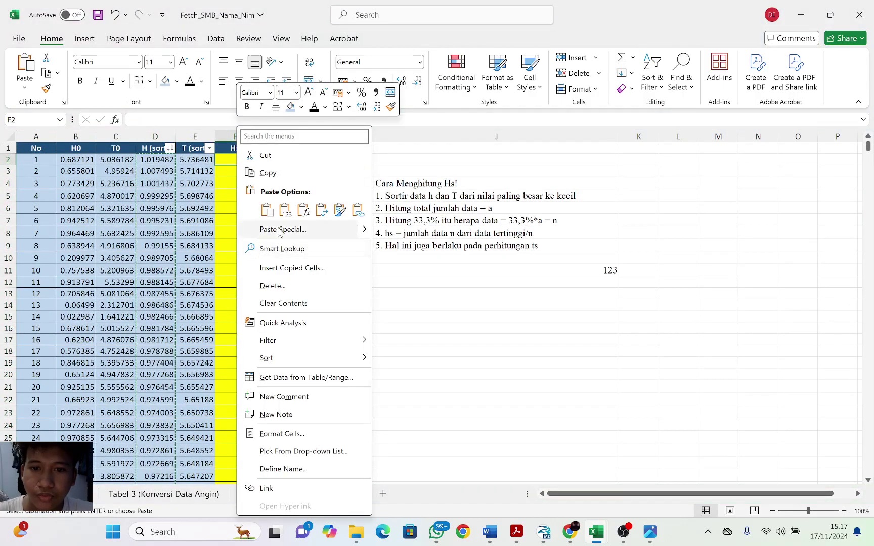
left_click(285, 209)
- Copy the highest 123 T (sort) values, E2:E124, and paste them as values into the Ts column from G2
mouse_move(208, 161)
left_mouse_down()
mouse_move(204, 502)
mouse_move(210, 283)
mouse_move(198, 295)
left_mouse_up()
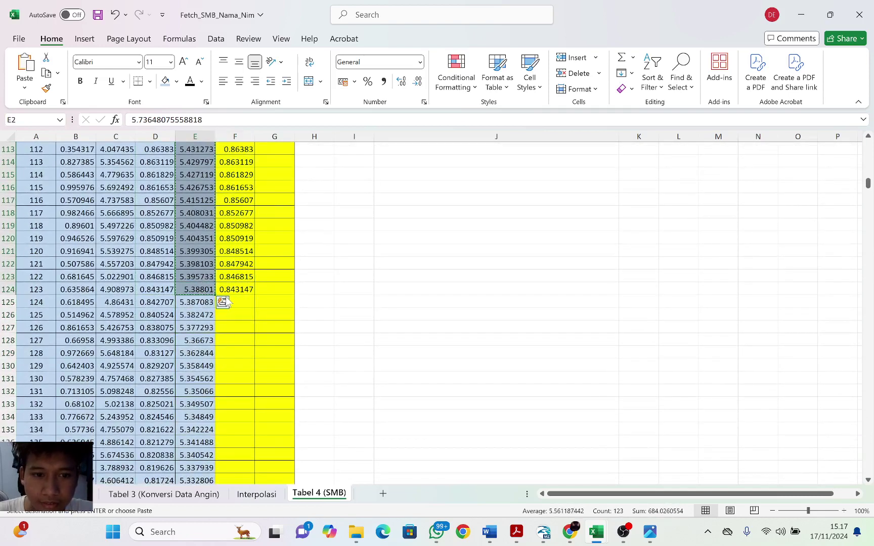
left_click_drag(868, 183, 867, 105)
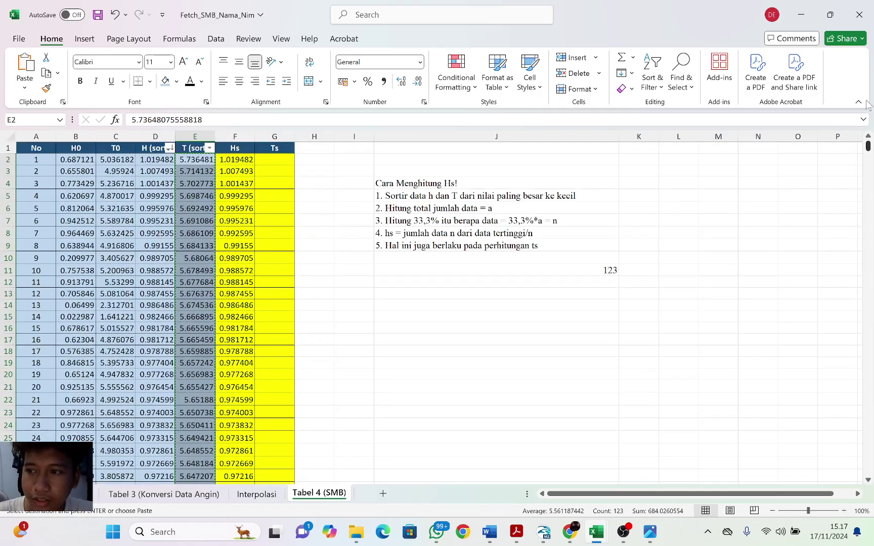
left_click(282, 159)
right_click(282, 160)
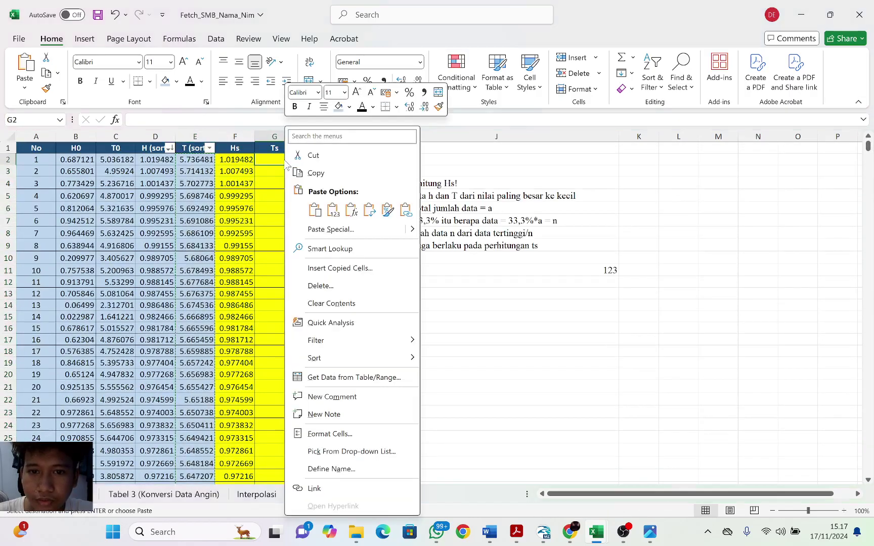
left_click(333, 210)
- Copy the Hs and Ts headers from F1:G1 into H1:I1
left_click(311, 148)
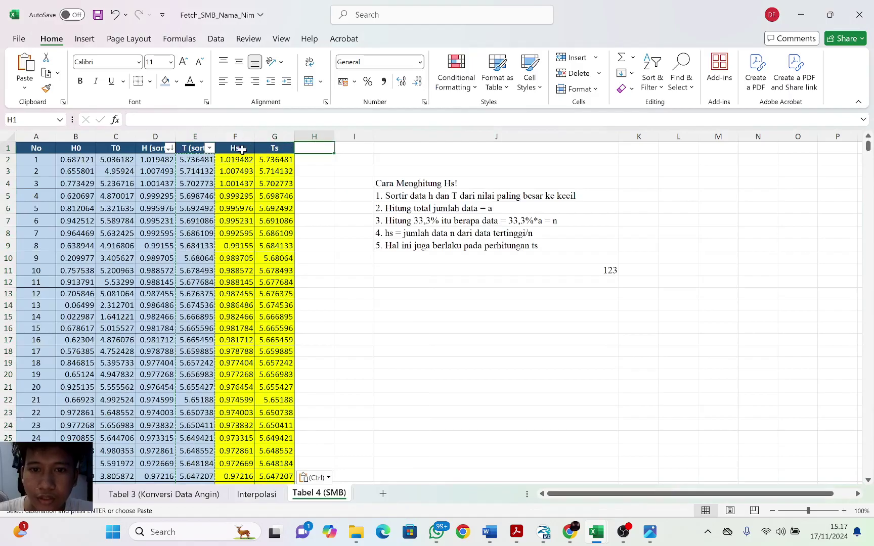
left_click_drag(242, 149, 276, 148)
key("ctrl+c")
left_click(302, 147)
key("ctrl+v")
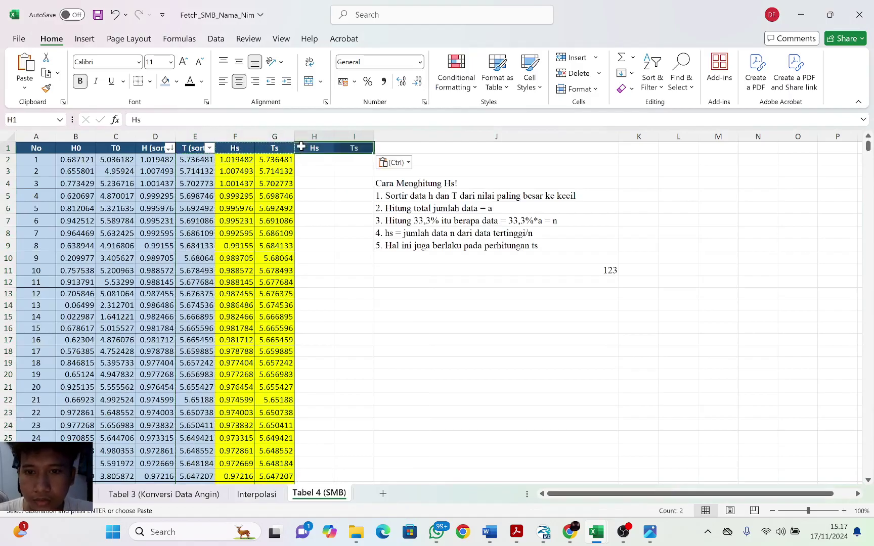
- Rename the copied headers in H1 and I1 to HS and TS in capitals
left_click(324, 147)
left_click(240, 122)
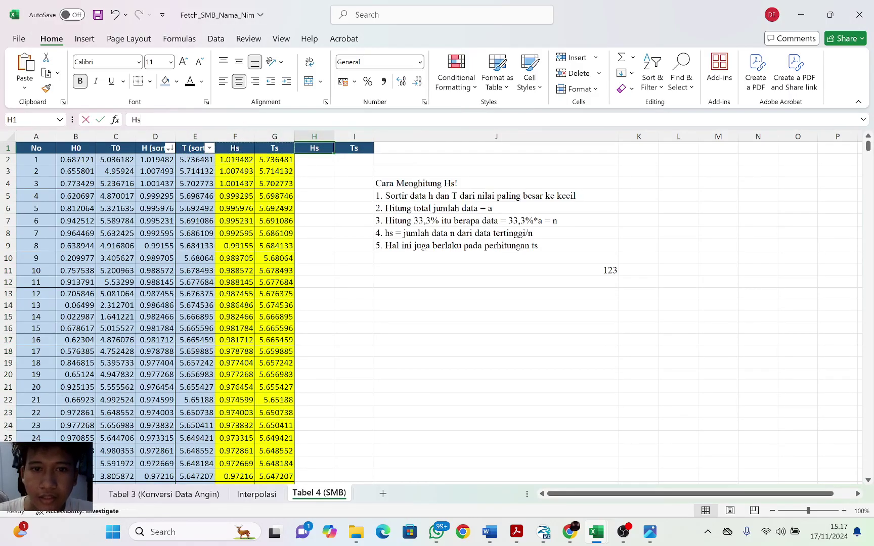
key("BackSpace")
type("S")
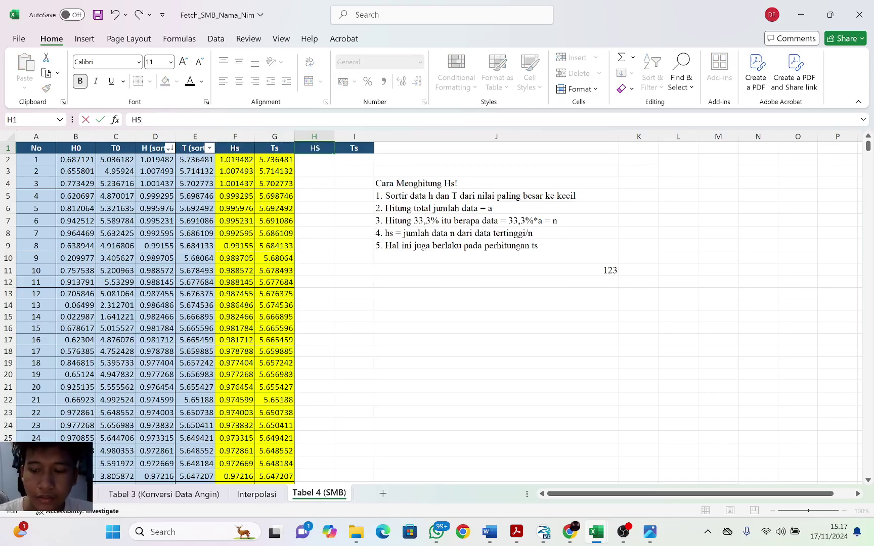
key("Tab")
left_click(140, 120)
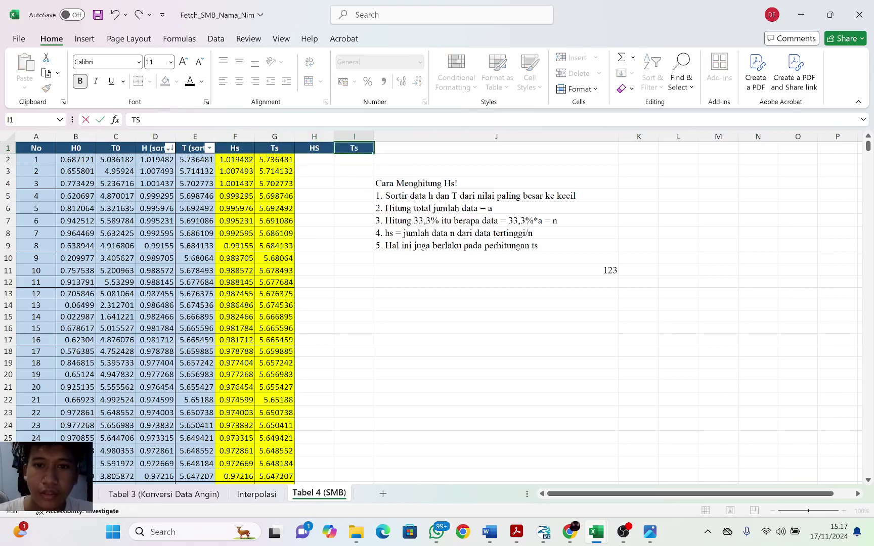
key("Return")
- Calculate HS in H2 by summing the Hs values F2:F124 and dividing by the row count in J11
left_click(331, 162)
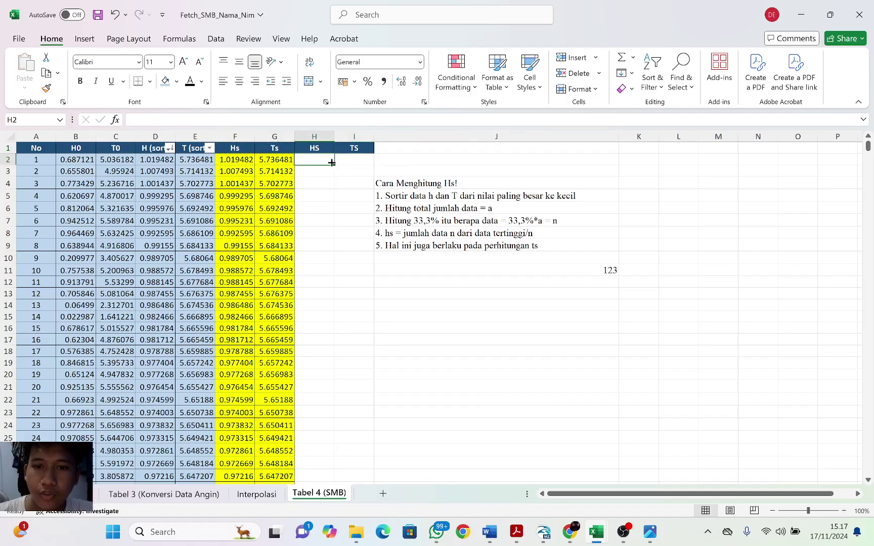
type("=SUM")
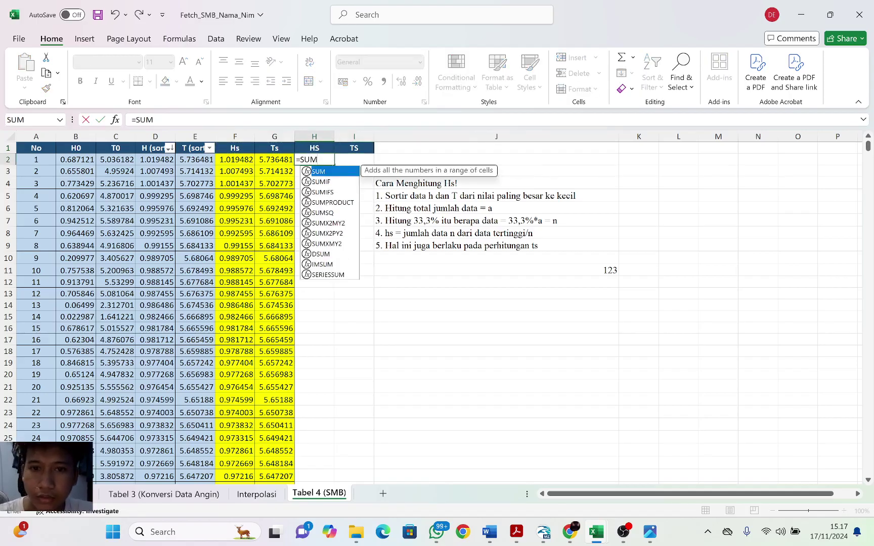
type("(")
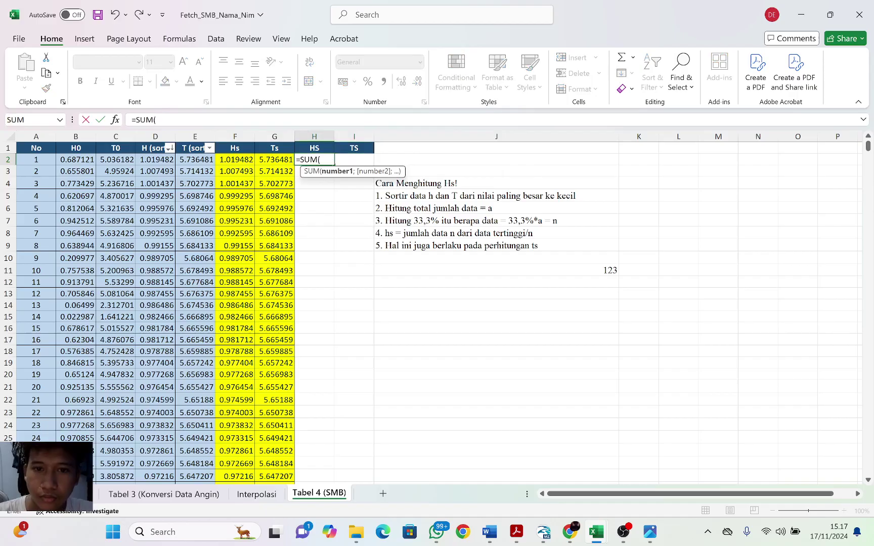
left_click(241, 162)
key("ctrl+shift+Down")
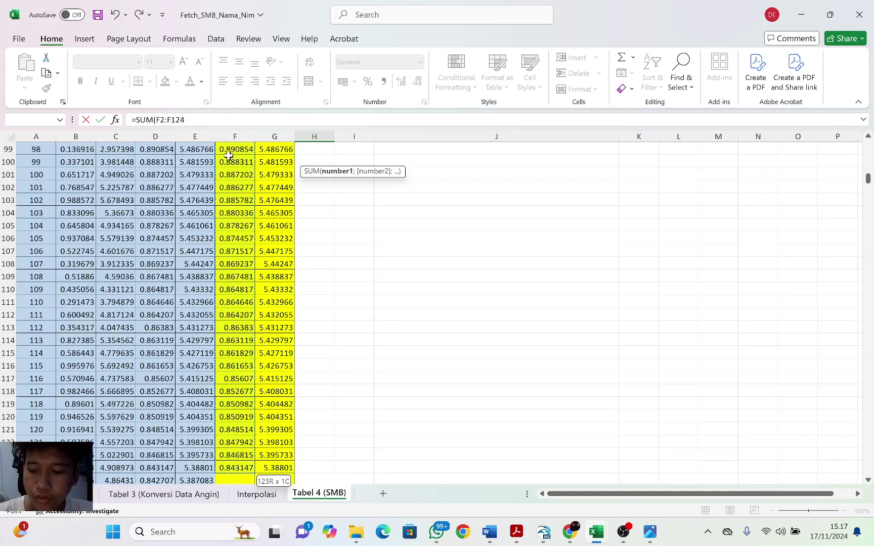
type(")/")
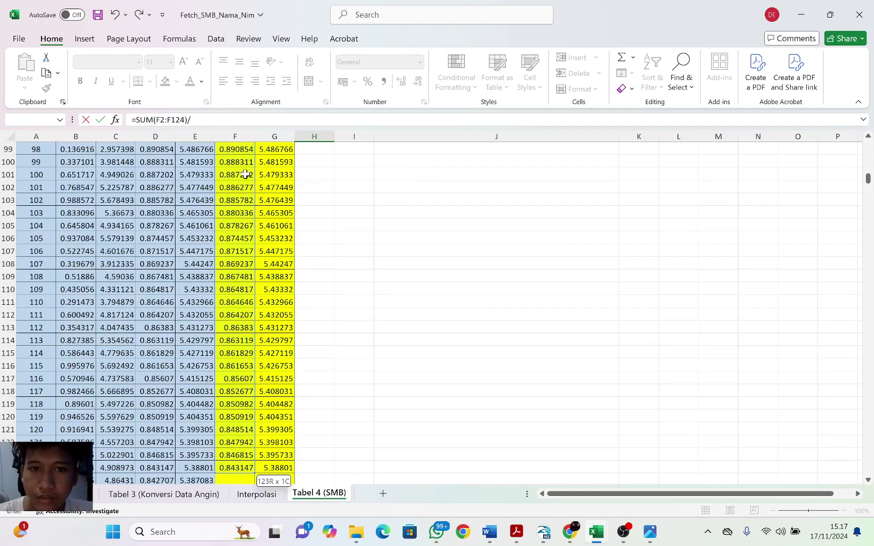
scroll(274, 215, "up", 20)
type("/")
scroll(274, 215, "up", 1)
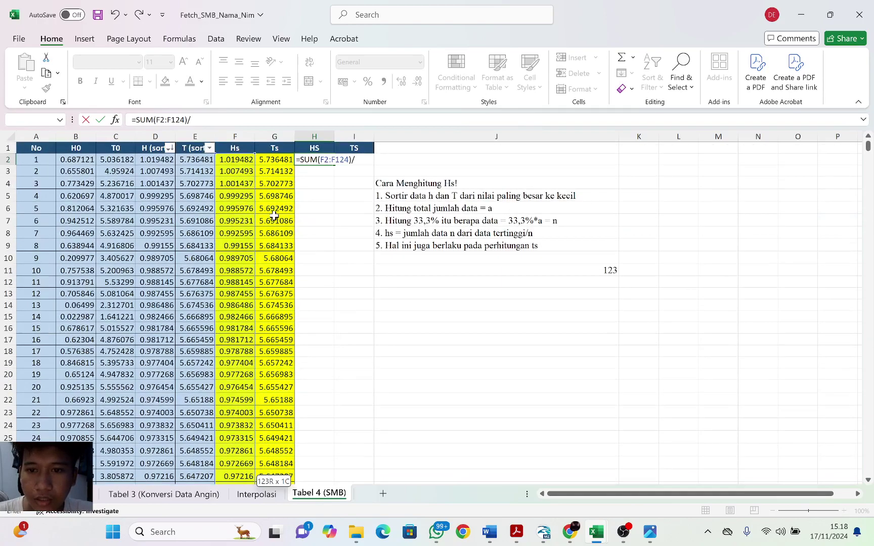
left_click(594, 270)
key("Return")
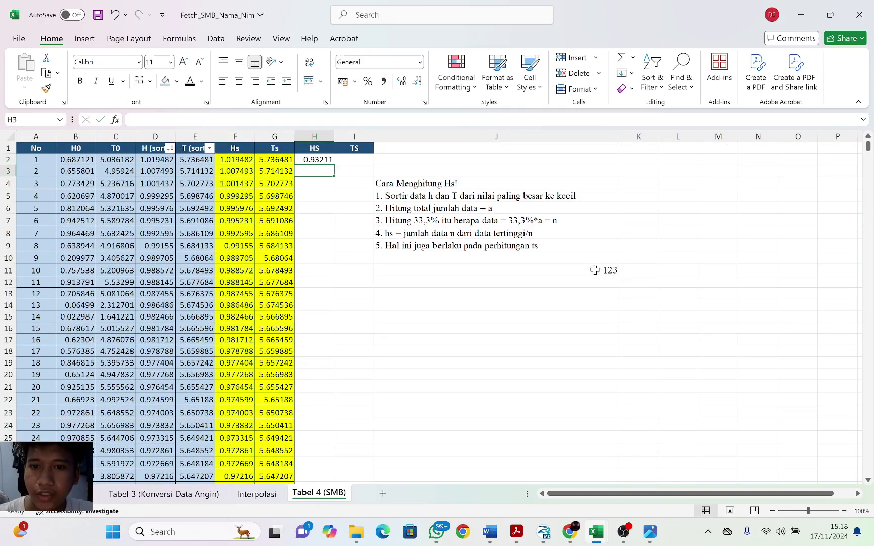
- Calculate TS in I2 by summing the Ts values G2:G124 and dividing by the row count in J11
left_click(346, 160)
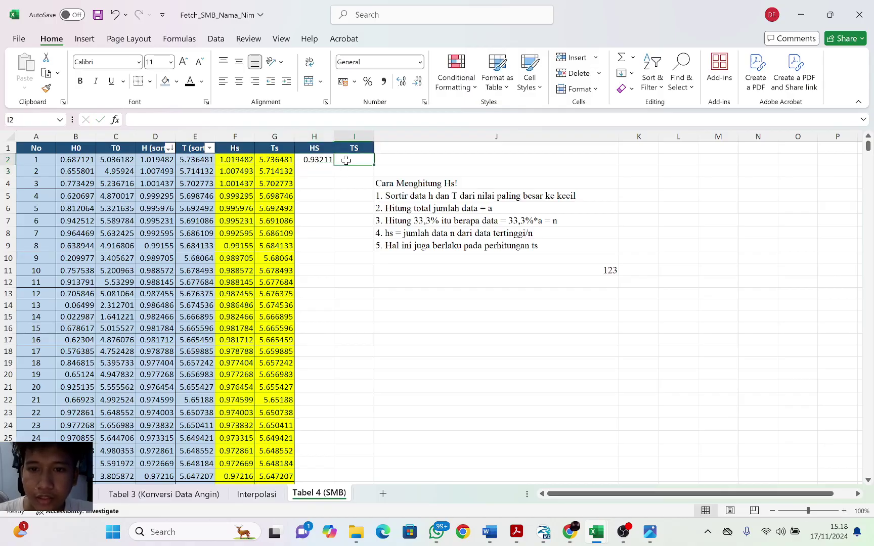
type("=SUM(")
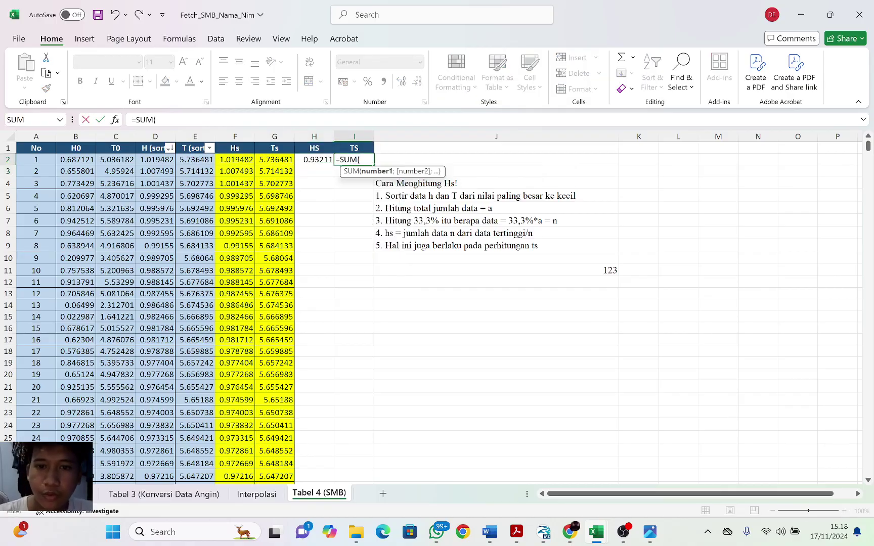
left_click(268, 161)
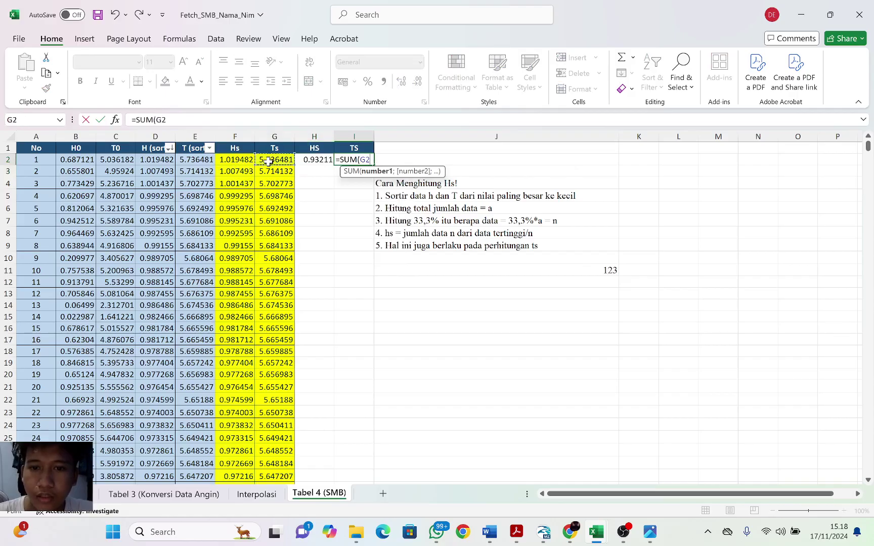
key("ctrl+shift+Down")
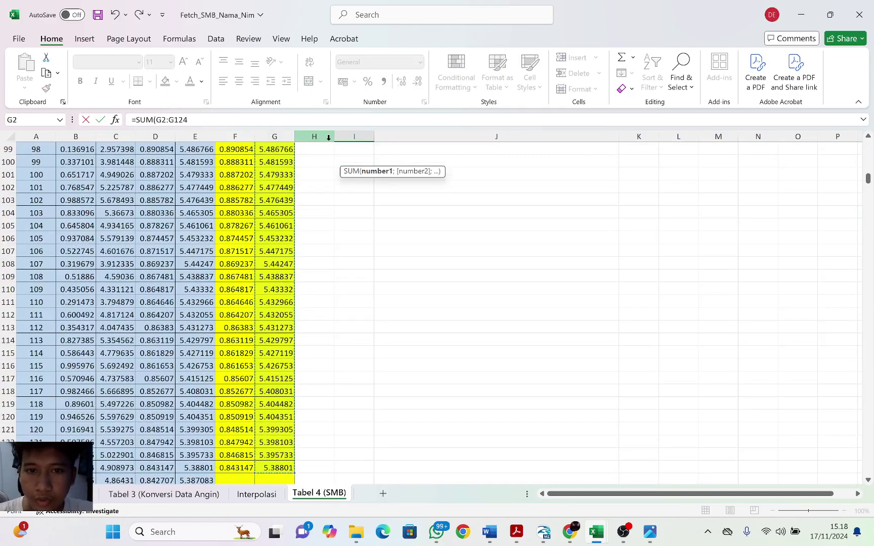
type(")/")
scroll(350, 195, "up", 20)
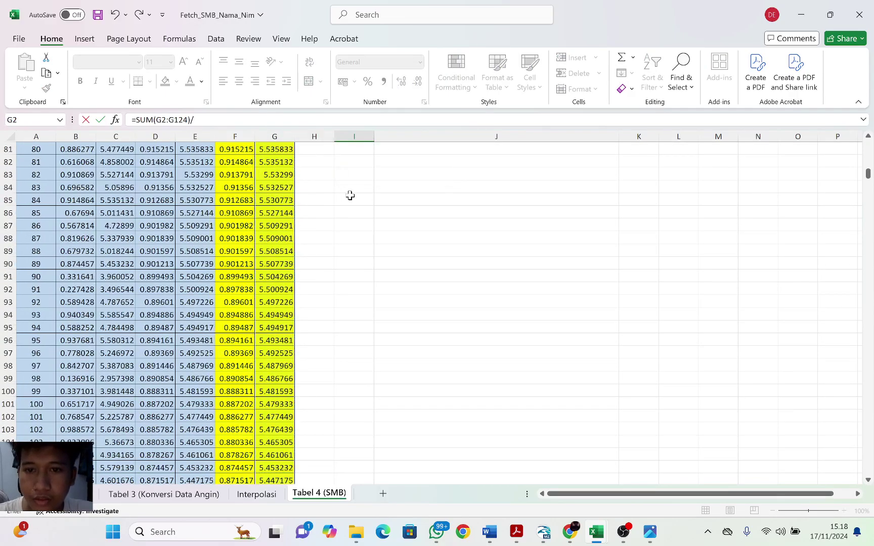
left_click(610, 269)
key("Return")
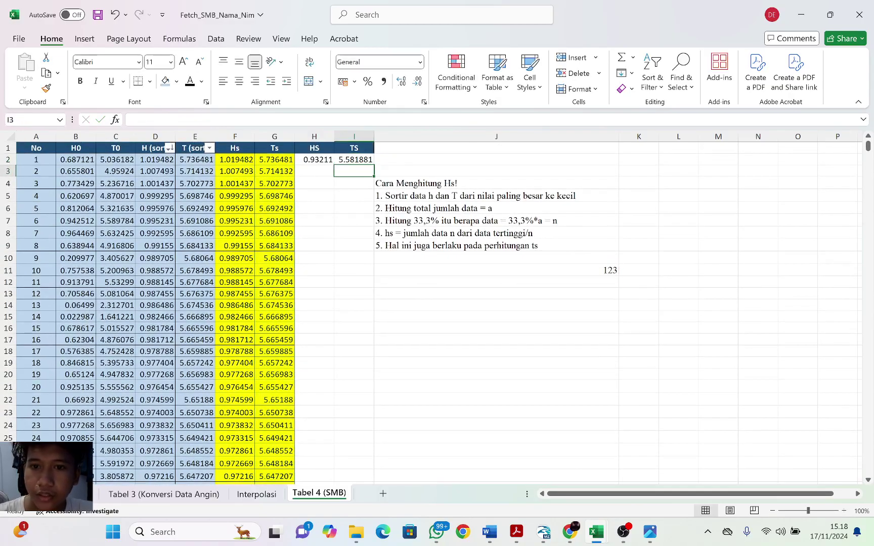
left_click(624, 532)
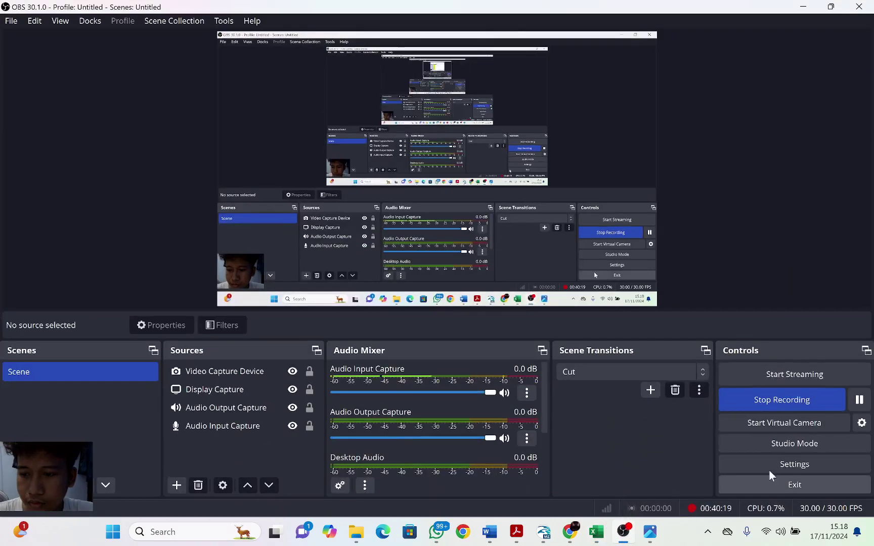
left_click(803, 6)
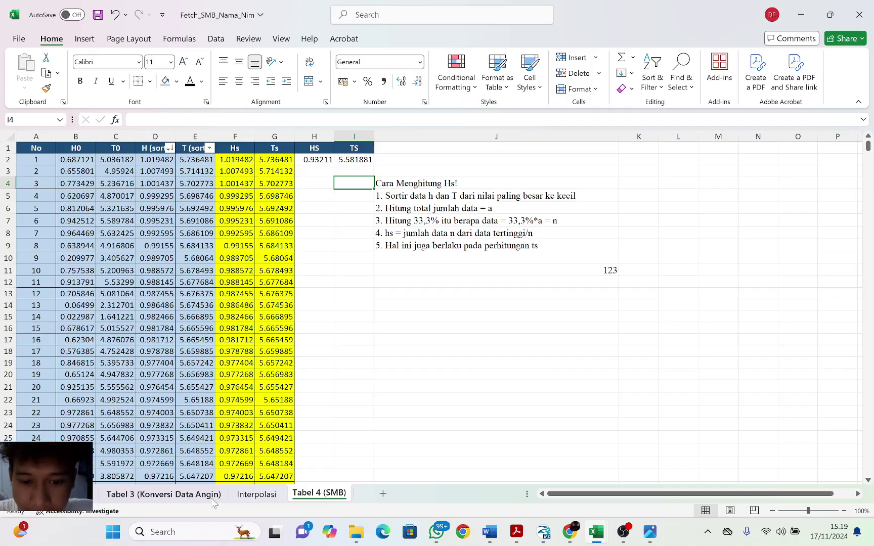
- Review the wind conversion, fetch, H0 and T0 columns in Tabel 3 (Konversi Data Angin) up to the first row, and return to Tabel 4 (SMB)
left_click(163, 494)
scroll(529, 194, "up", 20)
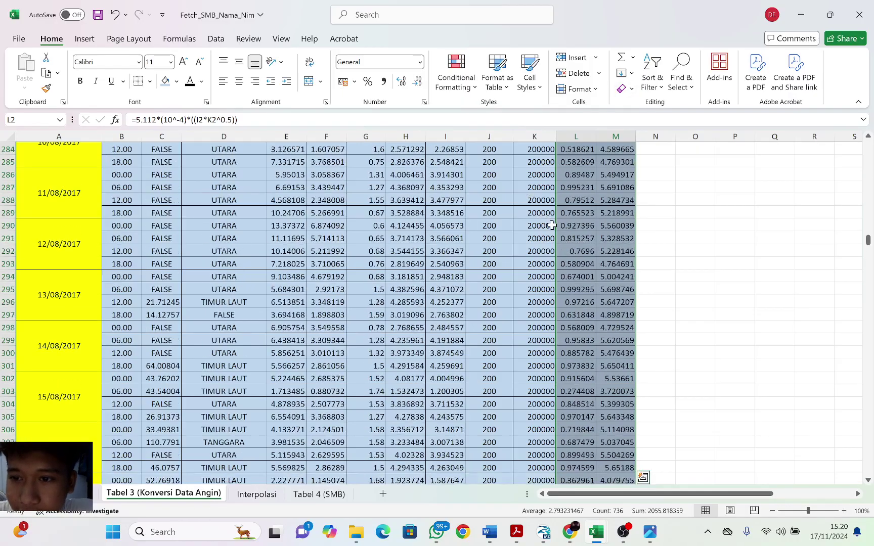
left_click(535, 213)
scroll(536, 213, "up", 20)
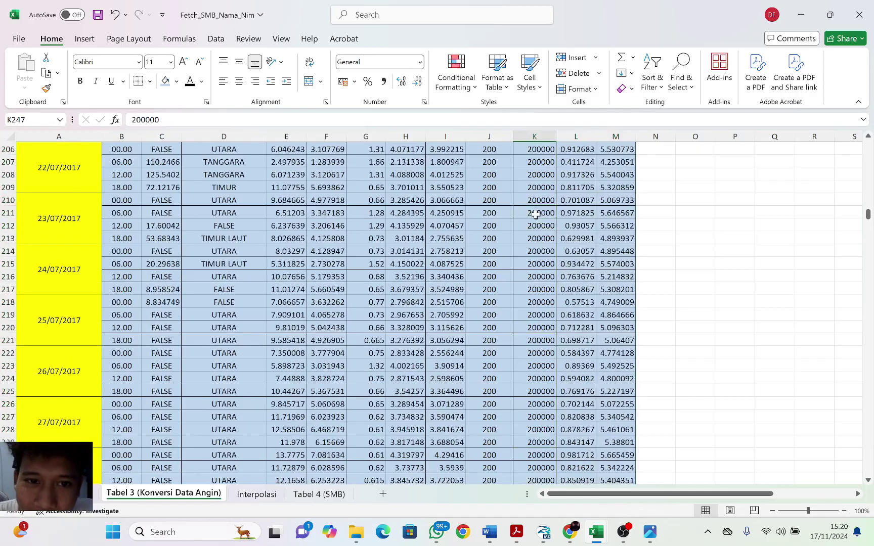
scroll(536, 213, "up", 20)
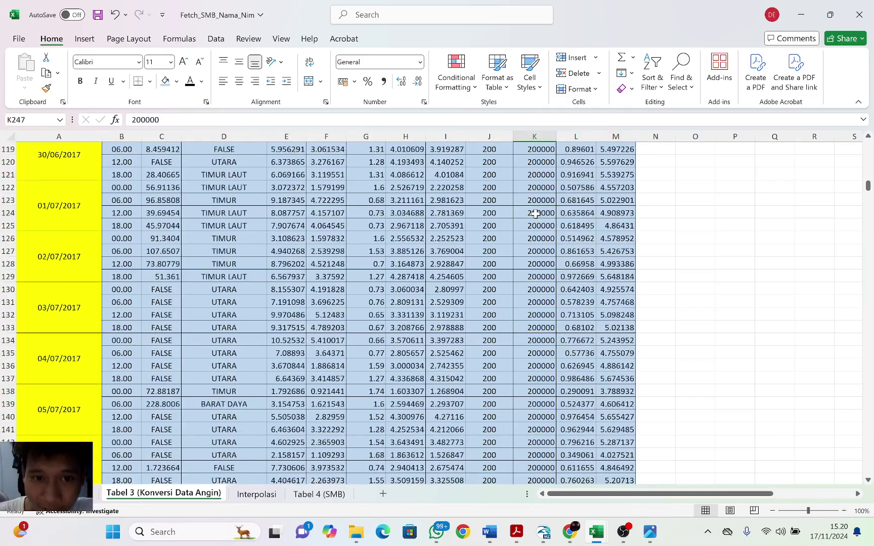
scroll(535, 213, "up", 20)
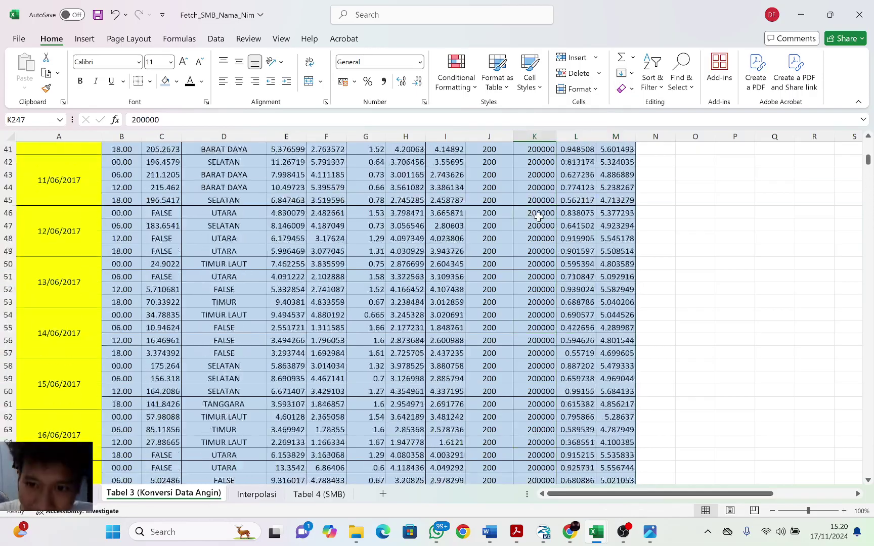
scroll(541, 213, "up", 2)
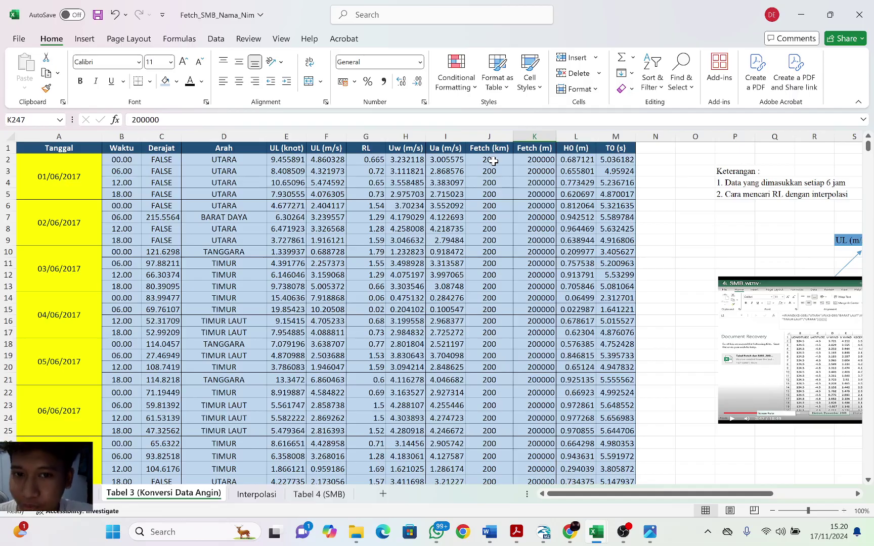
key("F2")
scroll(564, 314, "up", 6)
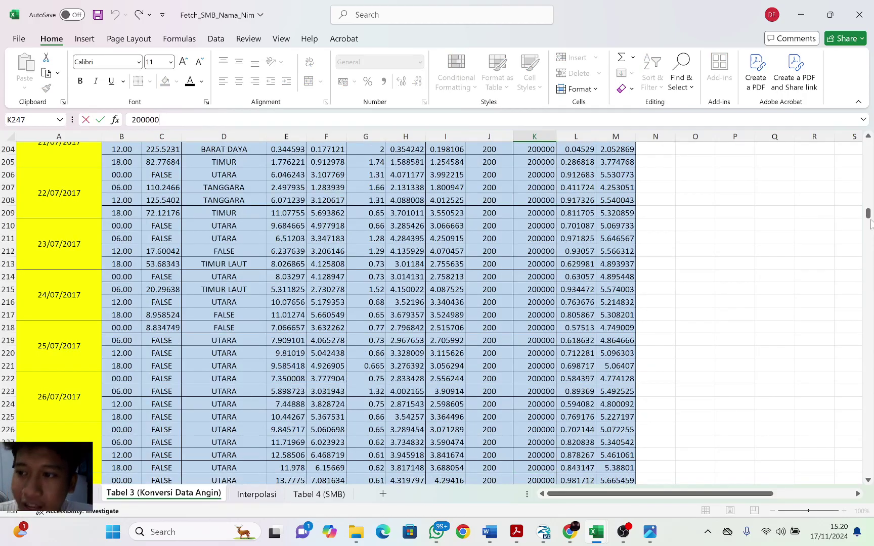
left_click_drag(868, 217, 869, 141)
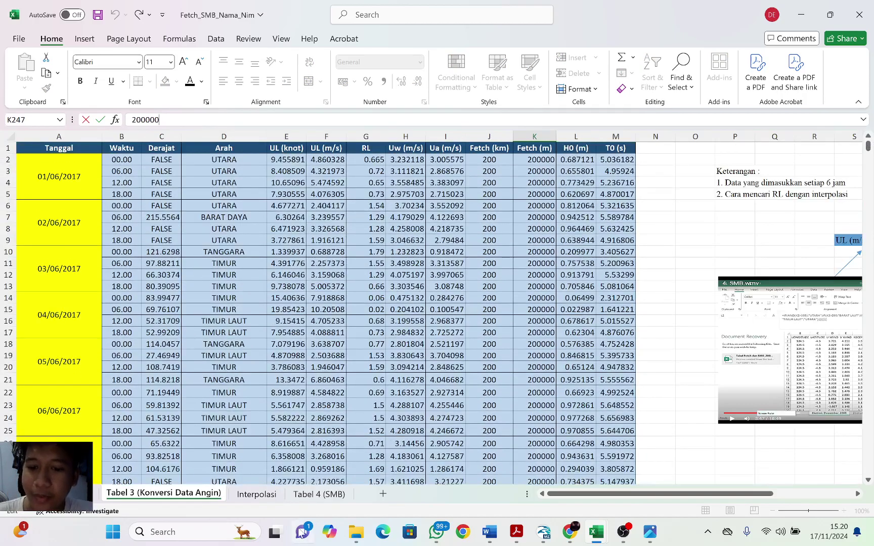
left_click(341, 494)
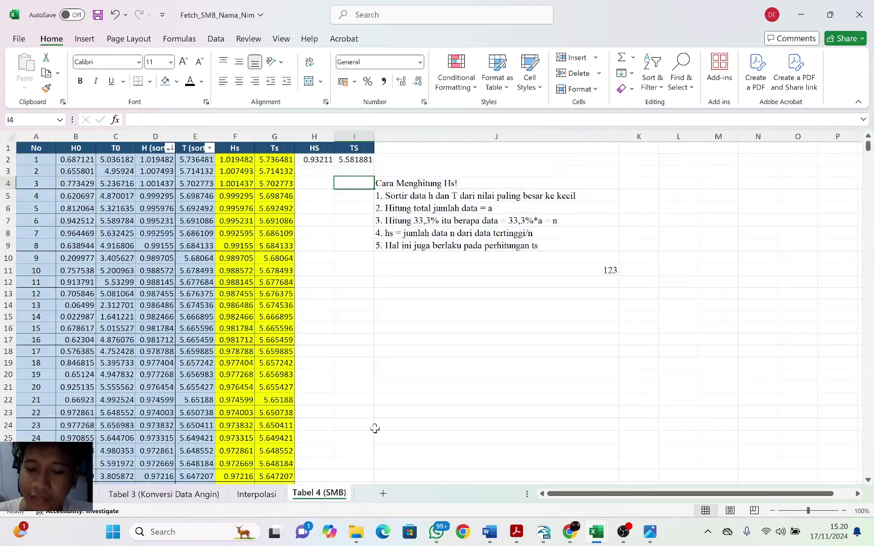
left_click(531, 327)
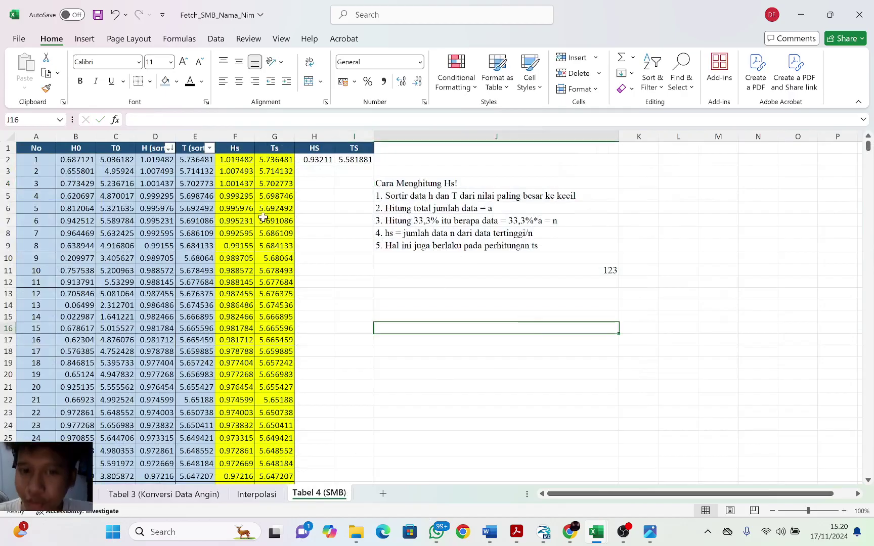